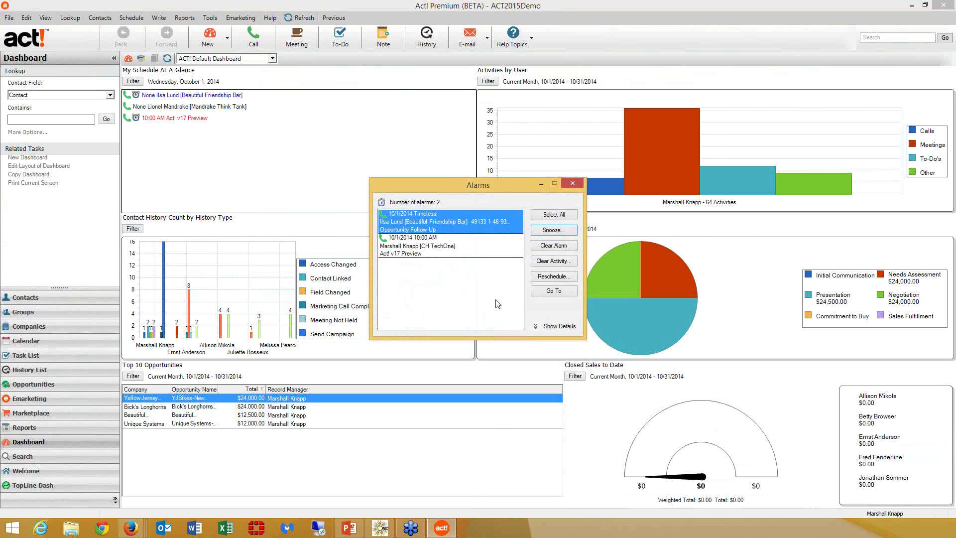
# - Go to the contact behind the Beautiful Friendship Bar follow-up and minimize the Alarms window
pyautogui.rightClick(215, 98)
pyautogui.click(189, 97)
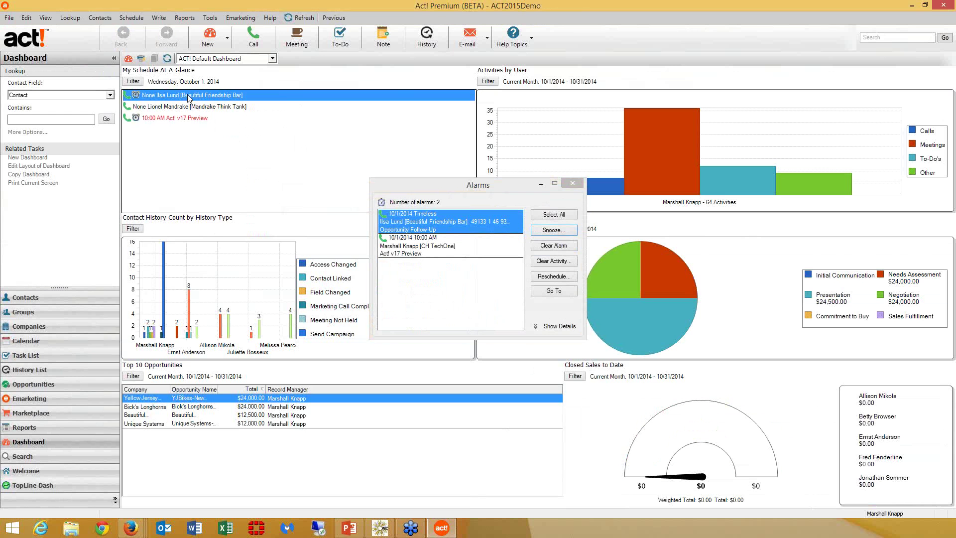
pyautogui.rightClick(190, 97)
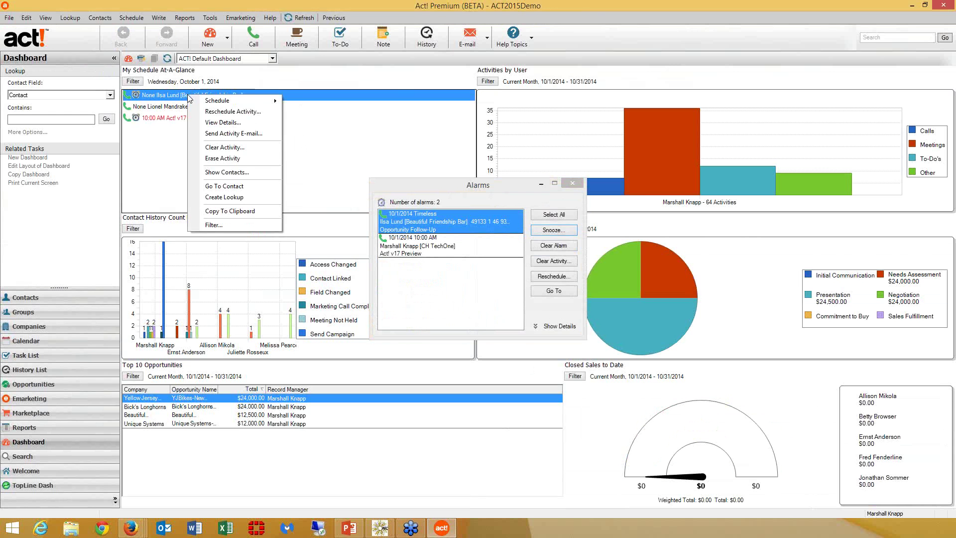
pyautogui.click(227, 187)
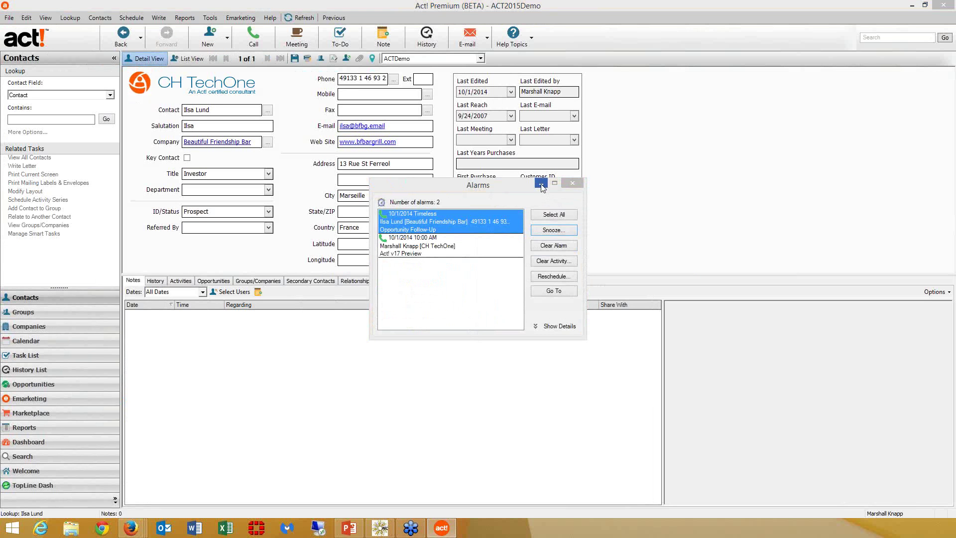
pyautogui.click(541, 184)
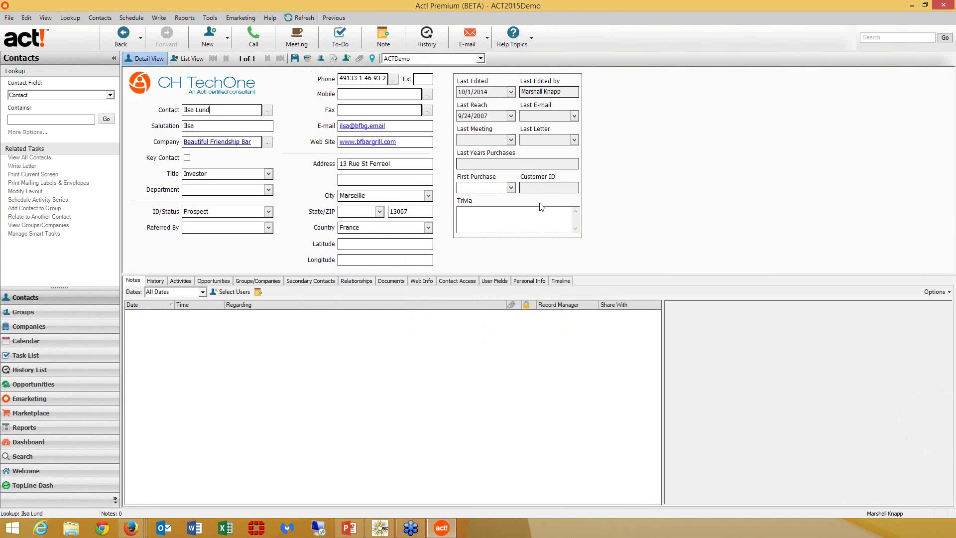
# - Show the contact's Timeline, stepping back two weeks and forward two weeks
pyautogui.click(562, 281)
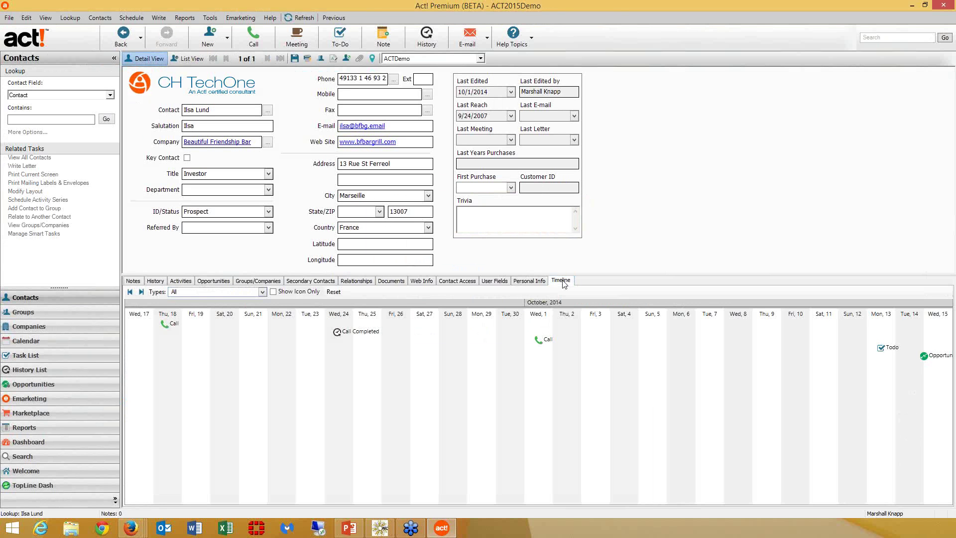
pyautogui.click(130, 291)
pyautogui.click(133, 293)
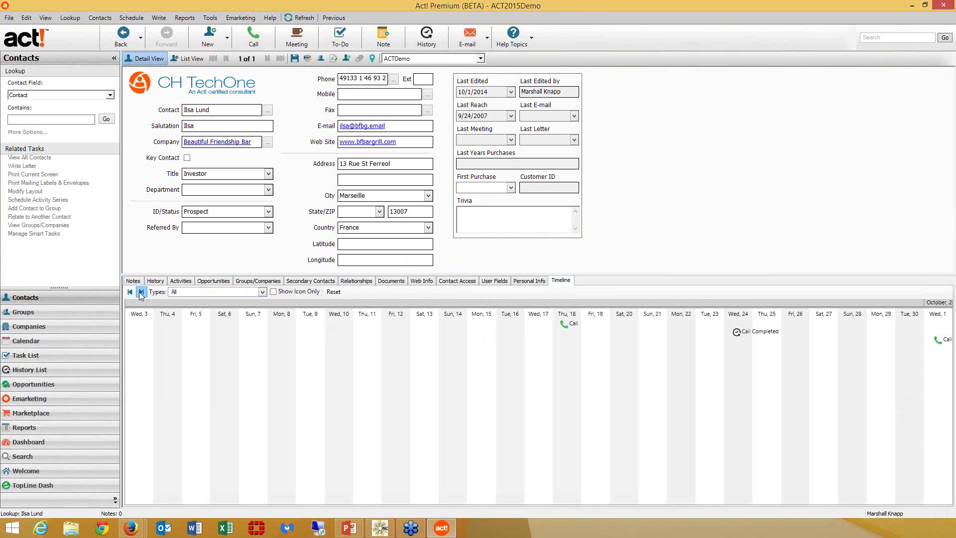
pyautogui.click(139, 291)
pyautogui.click(139, 291)
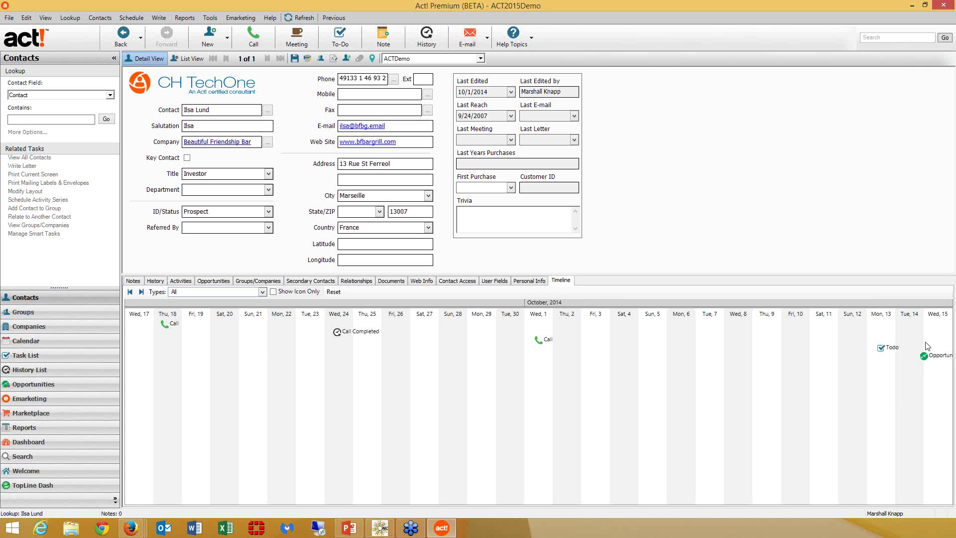
# - Review the timeline's Types filter, then toggle Show Icon Only on and back off
pyautogui.click(263, 292)
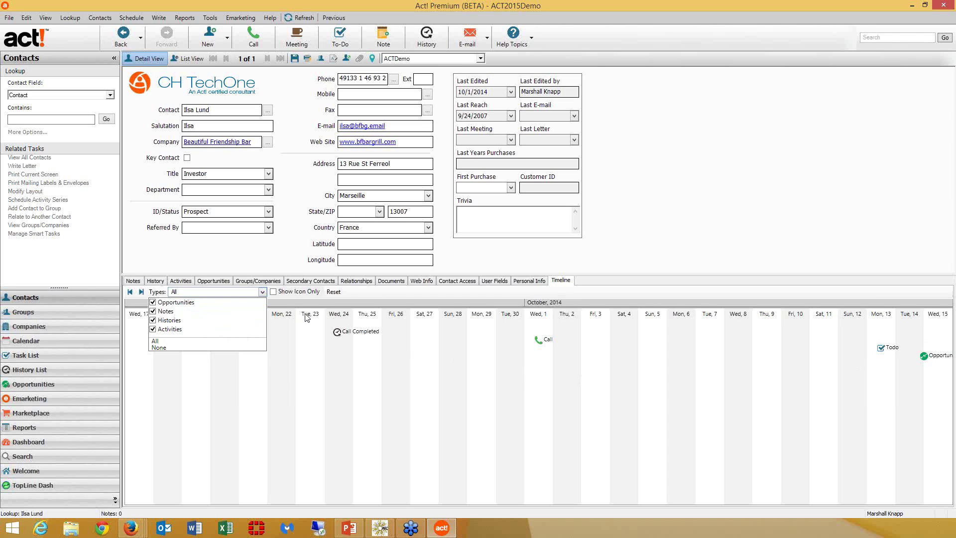
pyautogui.click(393, 294)
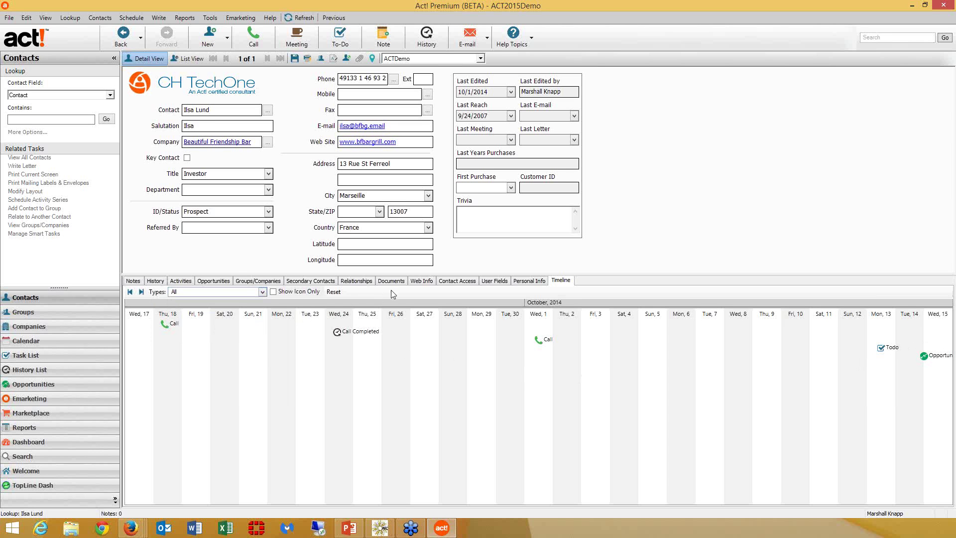
pyautogui.click(273, 292)
pyautogui.click(282, 292)
pyautogui.moveTo(354, 337)
pyautogui.doubleClick(542, 343)
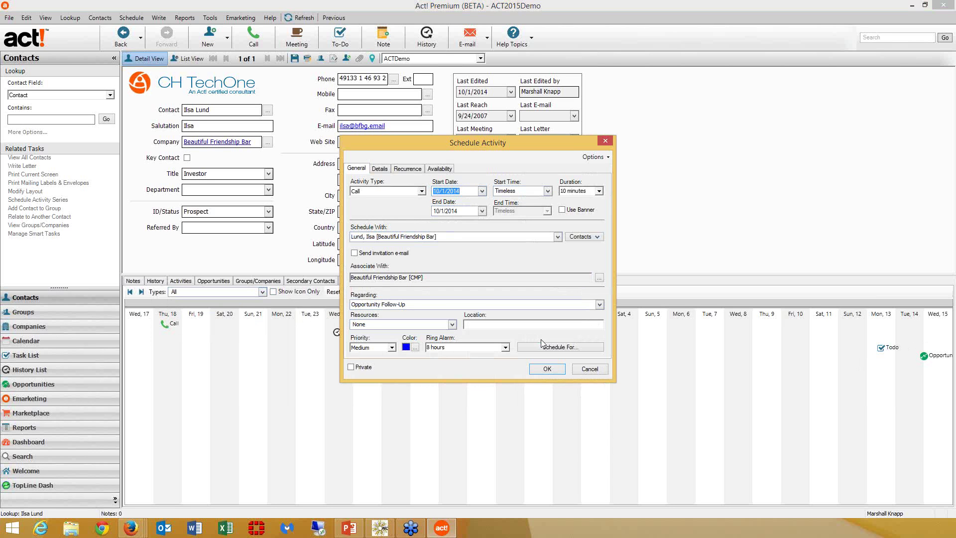
pyautogui.click(604, 369)
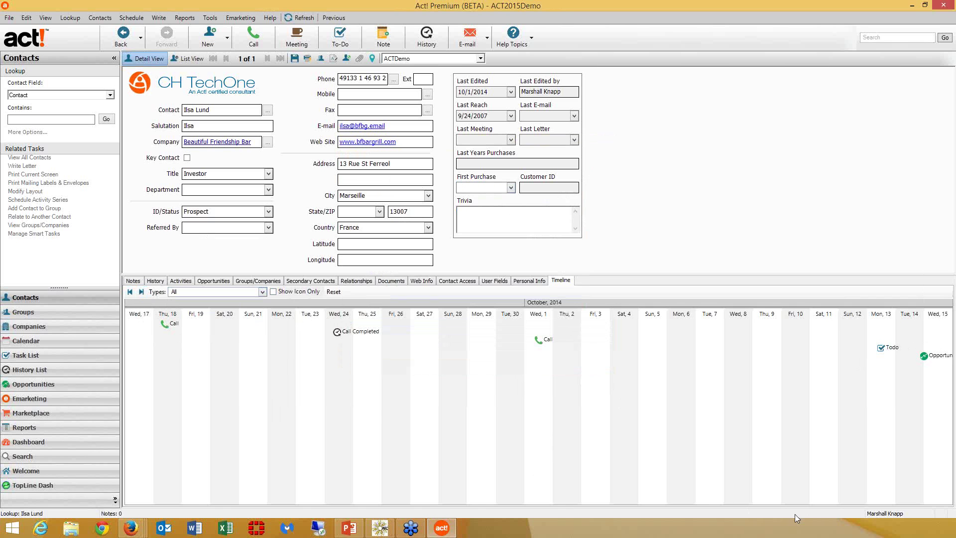
# - In the Documents tab, check the Add Document options, then open the Customer Folder link
pyautogui.click(395, 283)
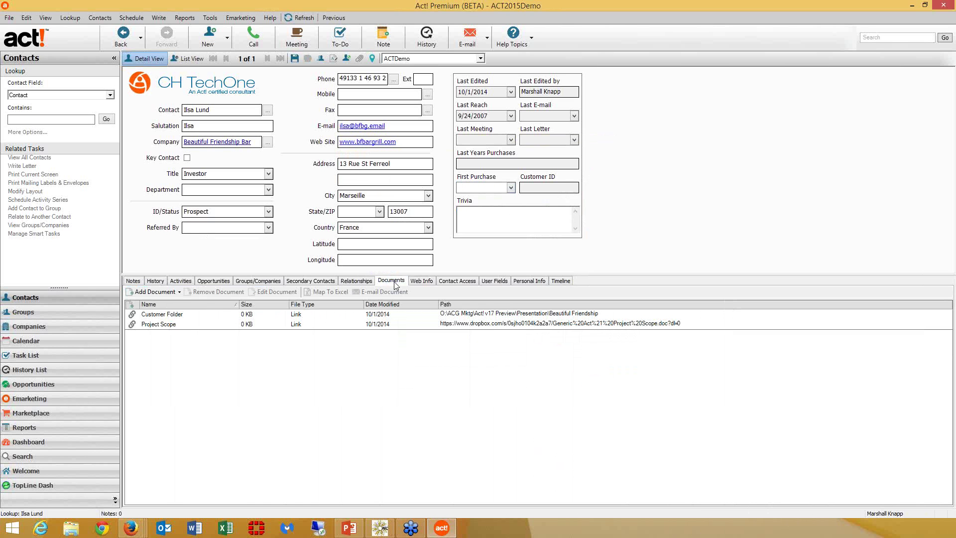
pyautogui.click(165, 292)
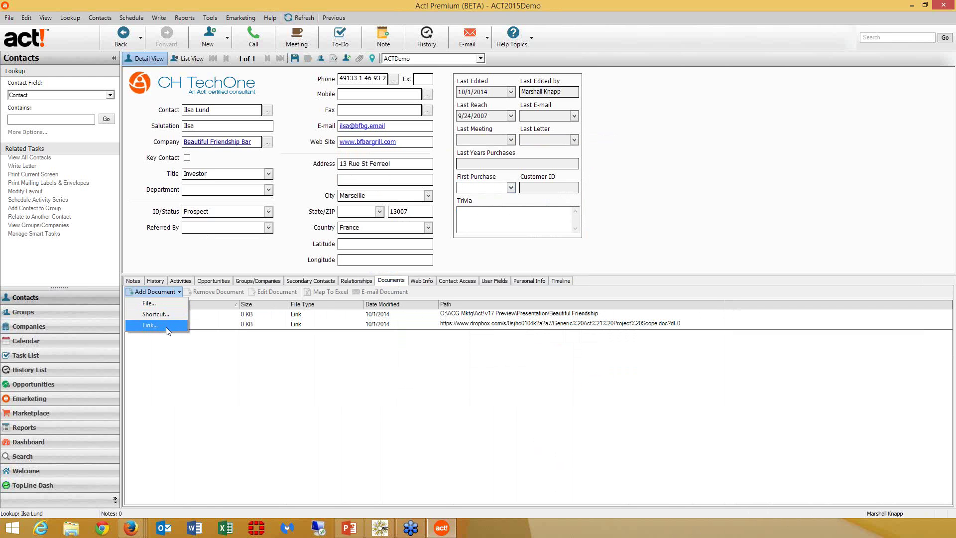
pyautogui.click(284, 317)
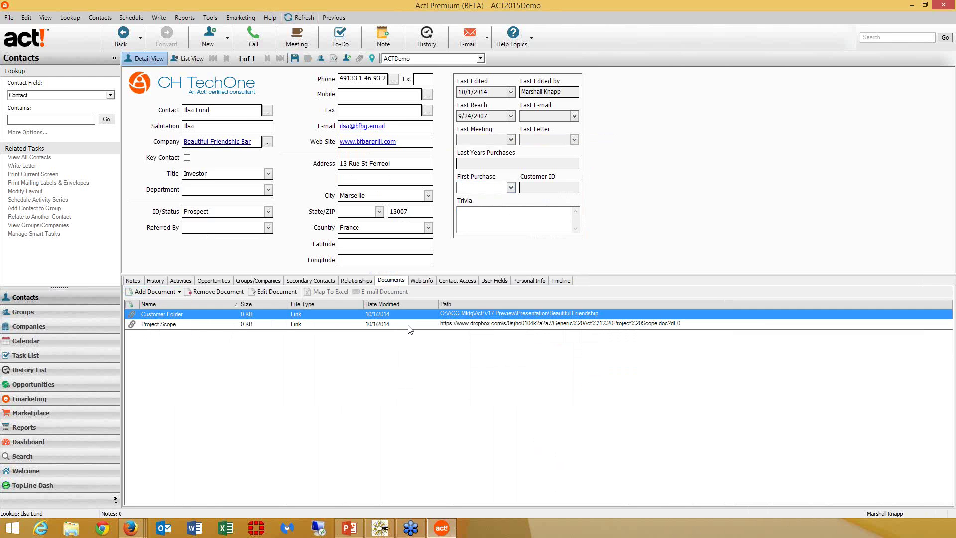
pyautogui.doubleClick(443, 316)
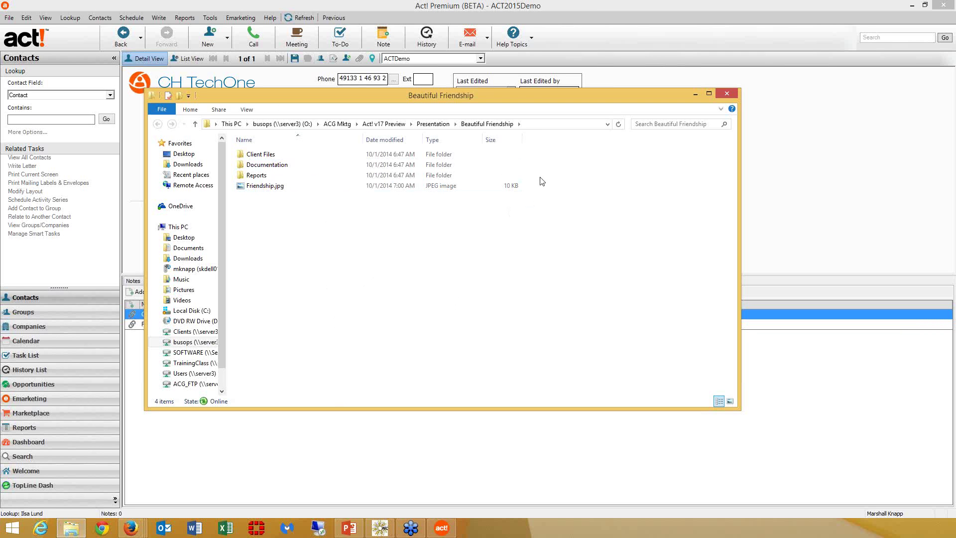
# - Close the Beautiful Friendship folder window and select the Project Scope document
pyautogui.click(726, 95)
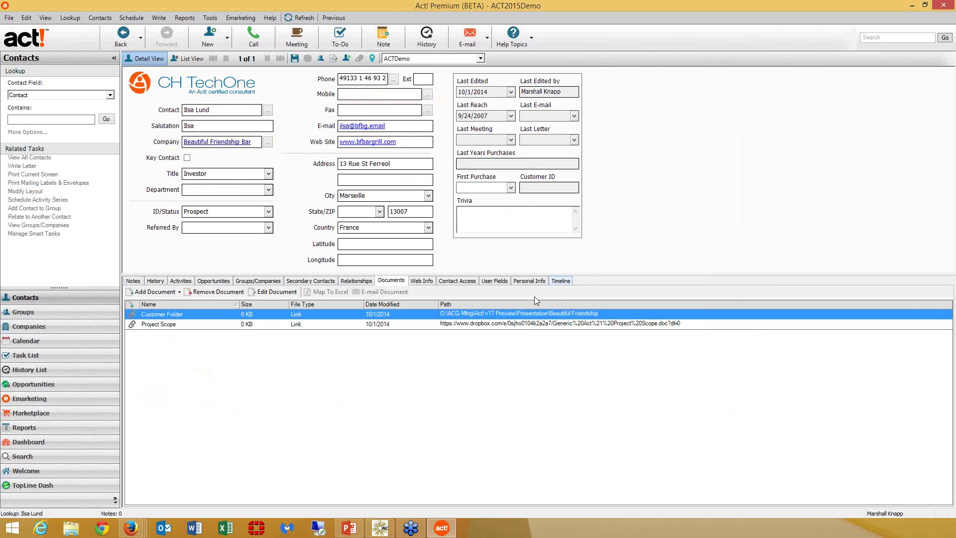
pyautogui.click(512, 326)
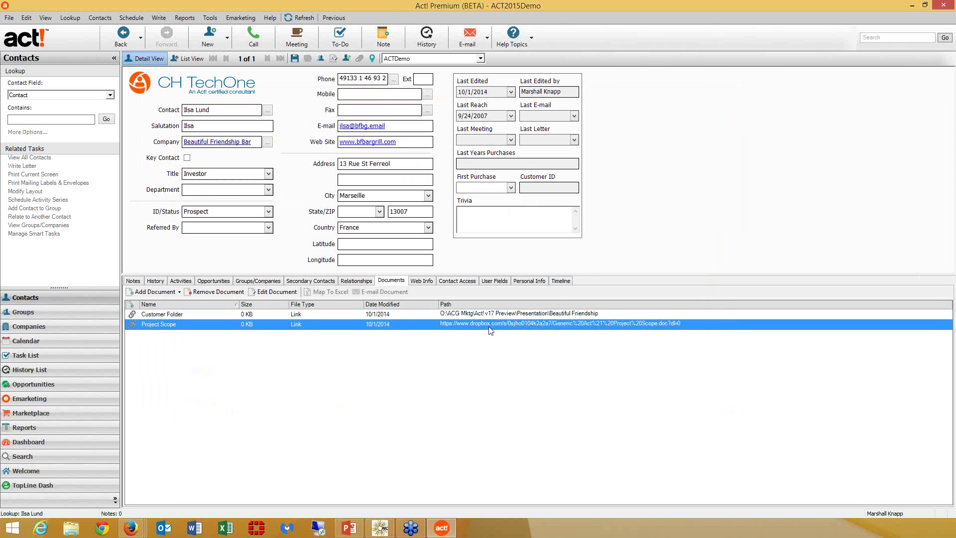
pyautogui.doubleClick(489, 325)
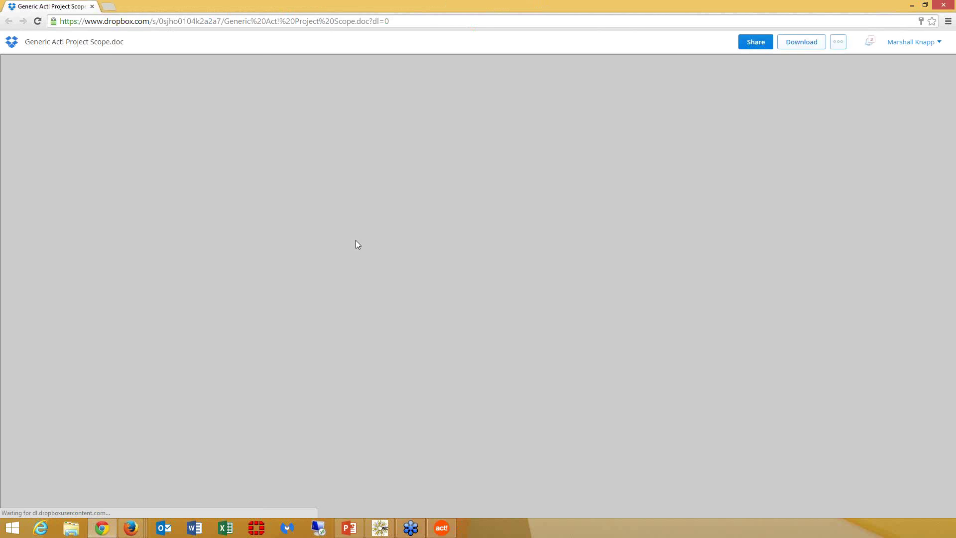
pyautogui.scroll(-10, 446, 210)
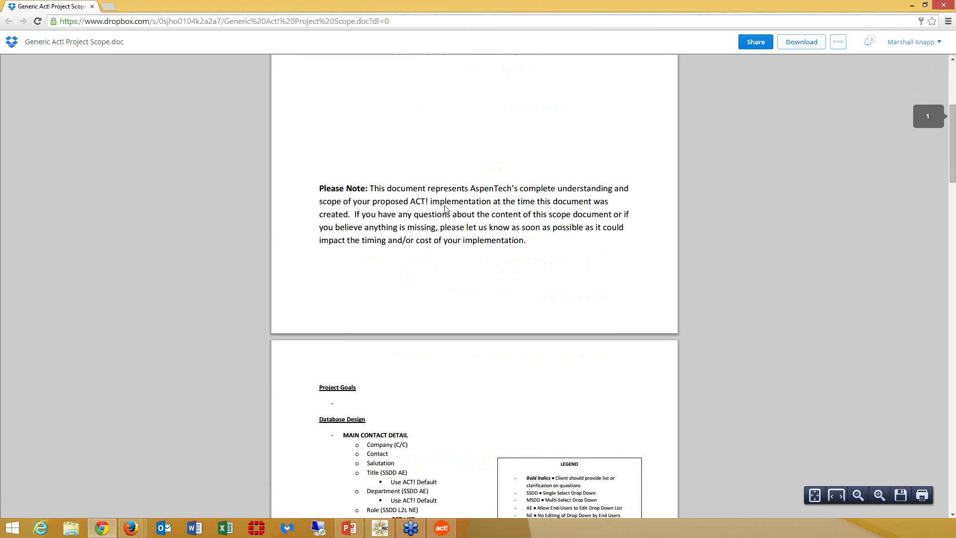
pyautogui.scroll(10, 446, 210)
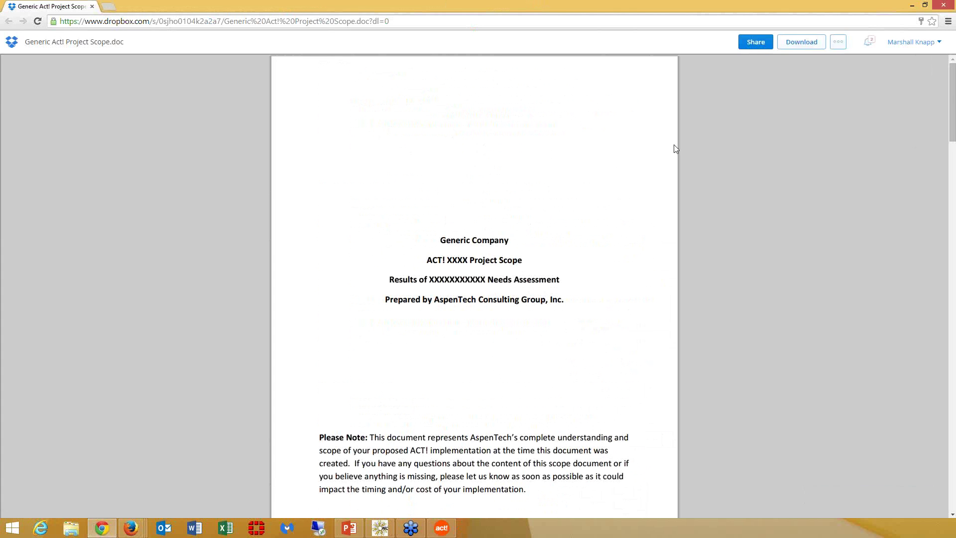
pyautogui.click(943, 6)
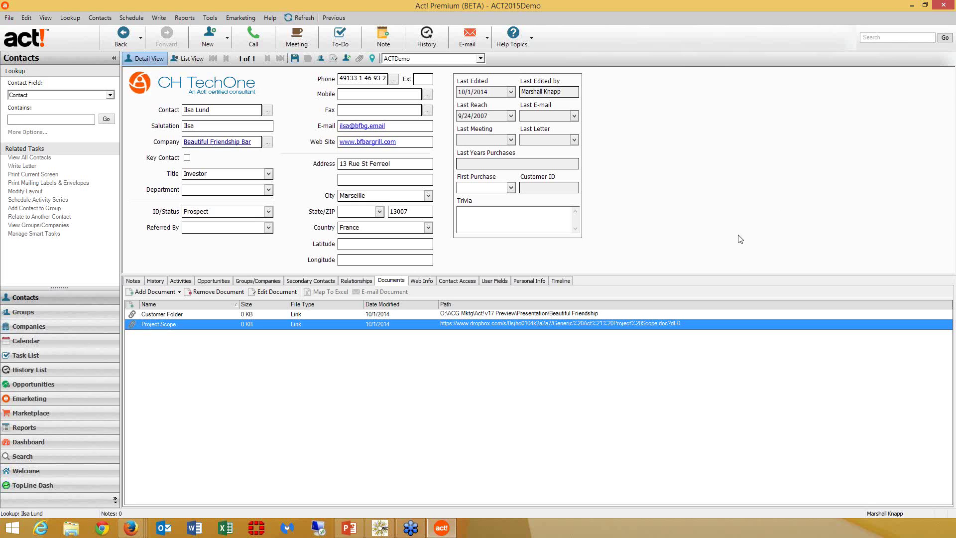
pyautogui.click(209, 20)
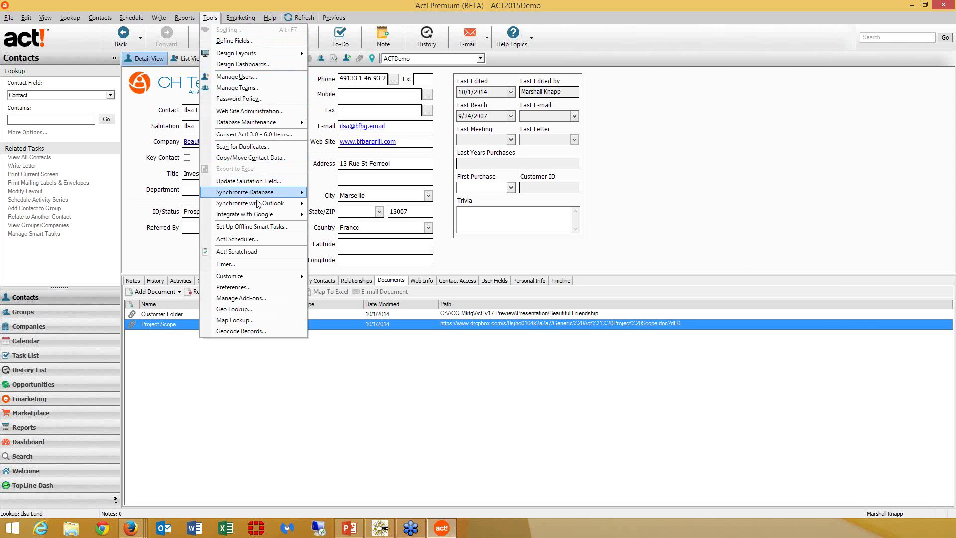
pyautogui.moveTo(258, 204)
pyautogui.click(367, 228)
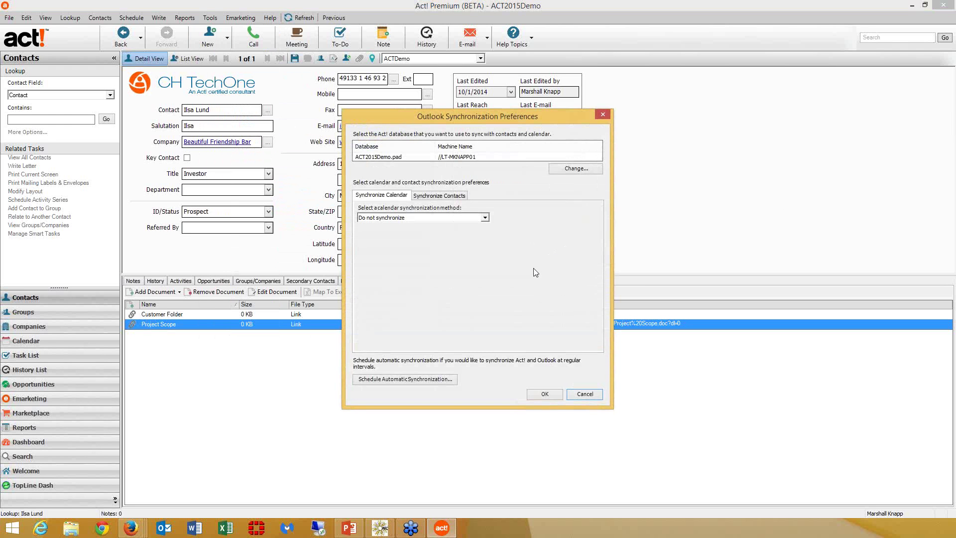
pyautogui.click(484, 218)
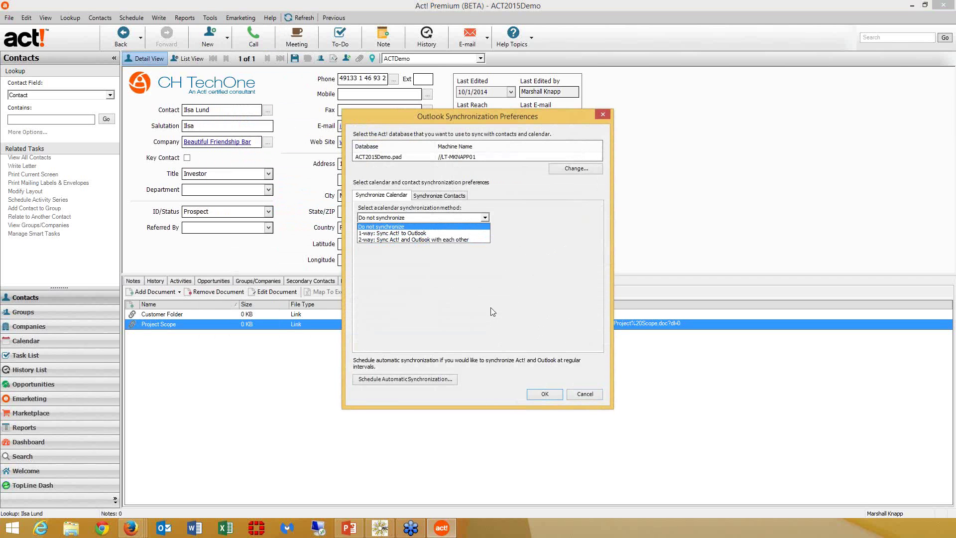
pyautogui.click(444, 197)
pyautogui.click(444, 196)
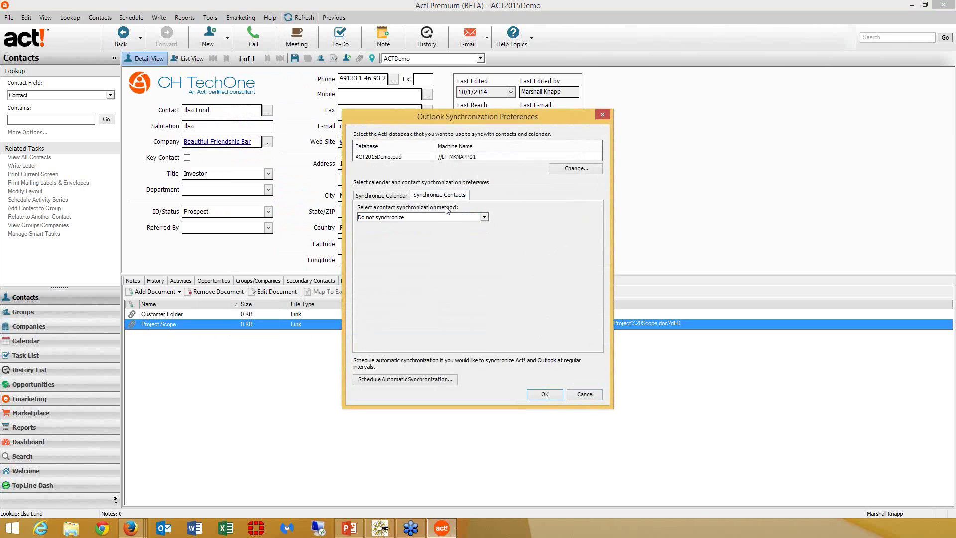
pyautogui.click(448, 218)
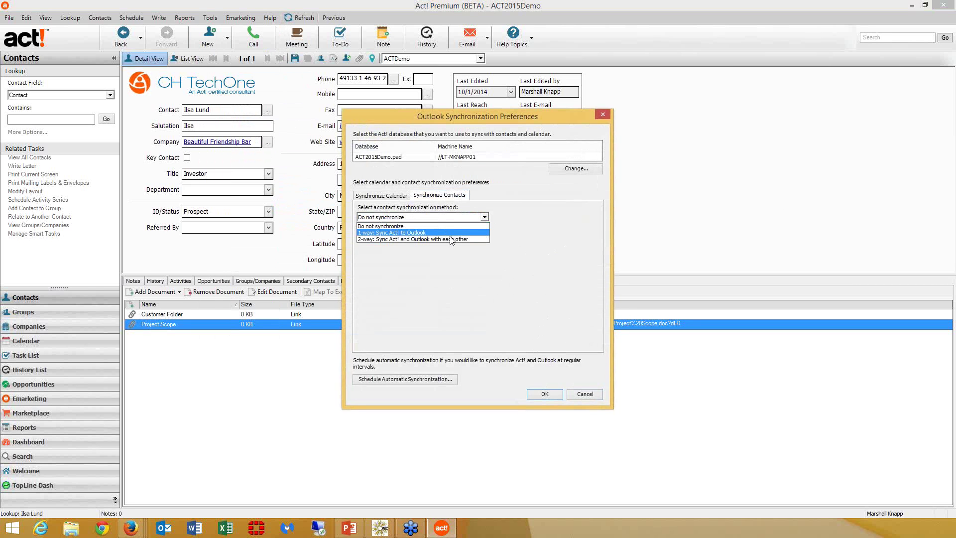
pyautogui.click(566, 334)
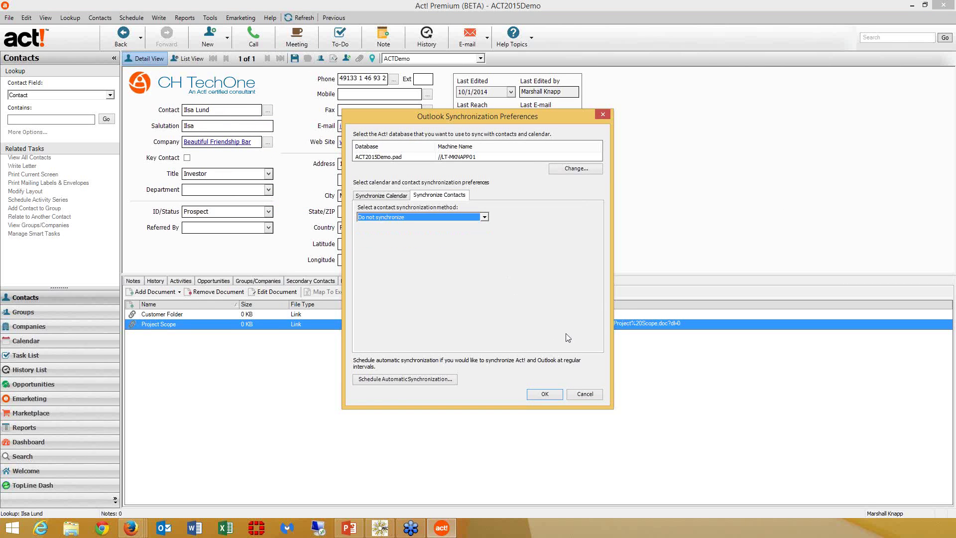
pyautogui.click(590, 396)
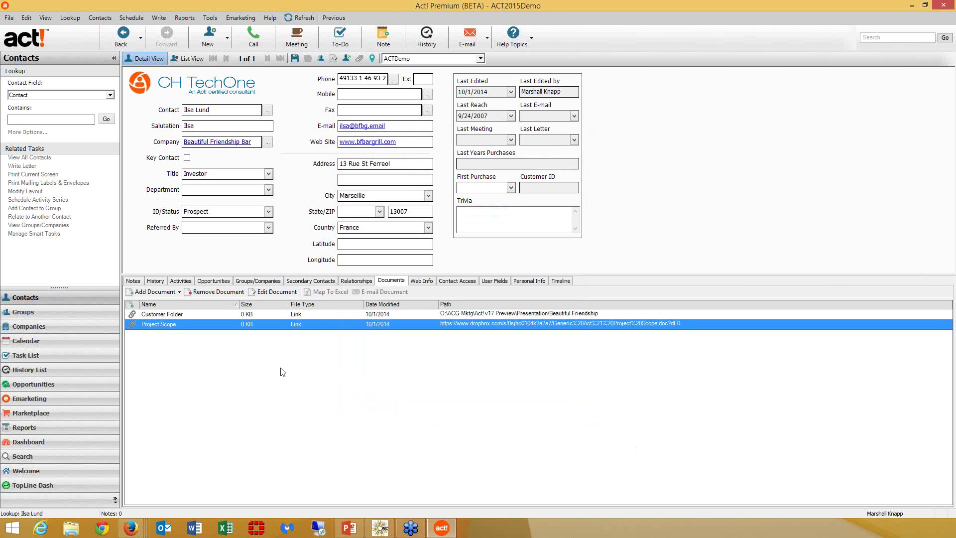
# - In the Task List, open the 10/8/2014 Early Bird meeting's details and cancel
pyautogui.click(54, 357)
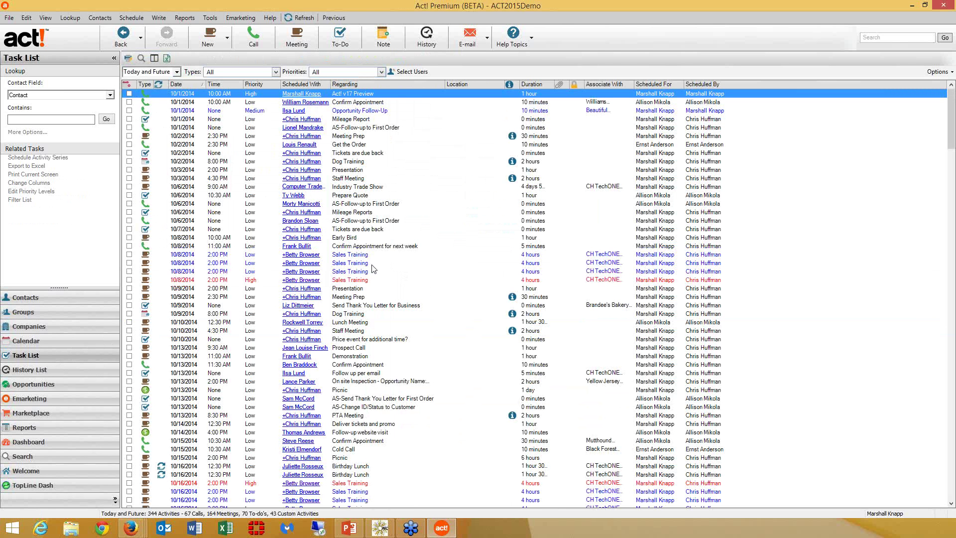
pyautogui.click(378, 239)
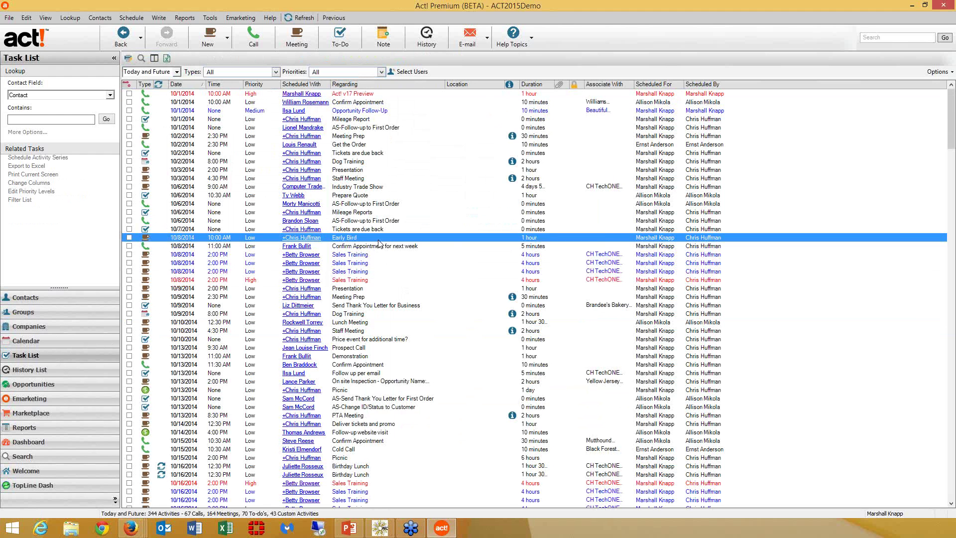
pyautogui.doubleClick(379, 239)
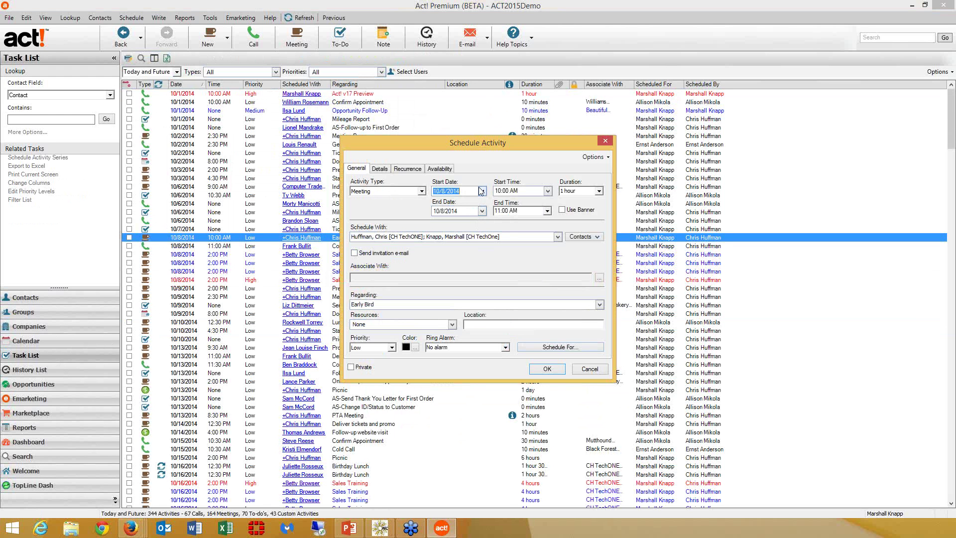
pyautogui.click(600, 371)
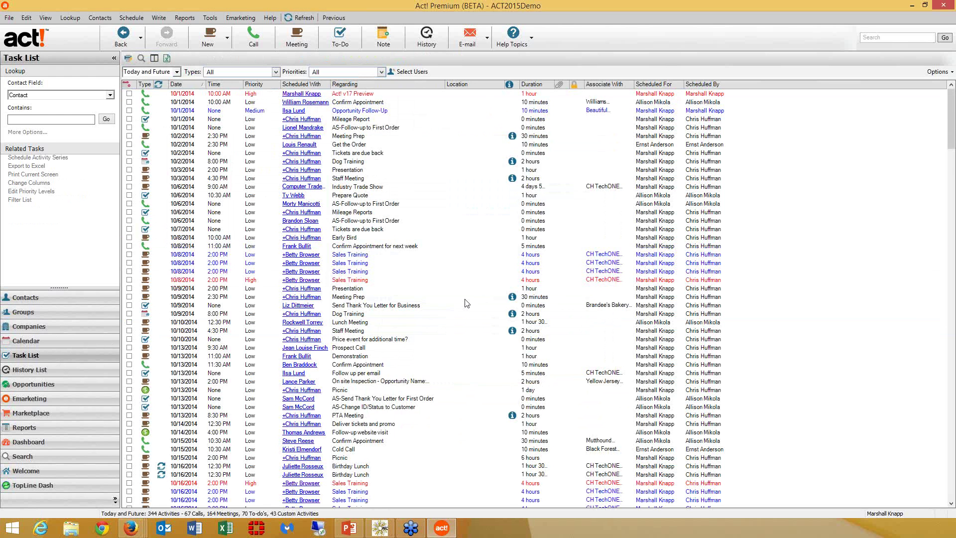
# - Select the 10/15 Picnic and 10/16 Sales Training tasks, preview Reschedule Activity, cancel, then open History List
pyautogui.scroll(-5, 466, 304)
pyautogui.moveTo(401, 254); pyautogui.dragTo(418, 302)
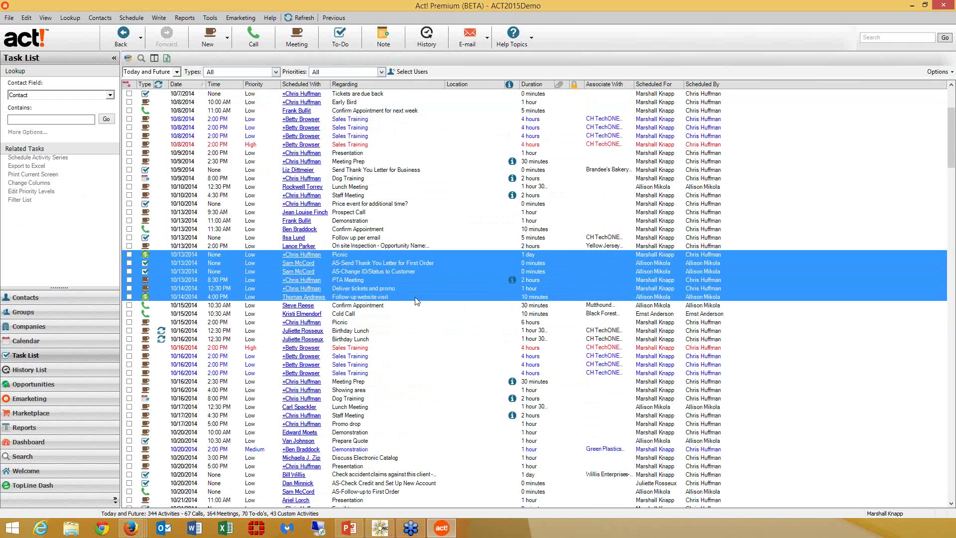
pyautogui.keyDown('ctrl'); pyautogui.click(413, 324); pyautogui.keyUp('ctrl')
pyautogui.keyDown('ctrl'); pyautogui.click(416, 356); pyautogui.keyUp('ctrl')
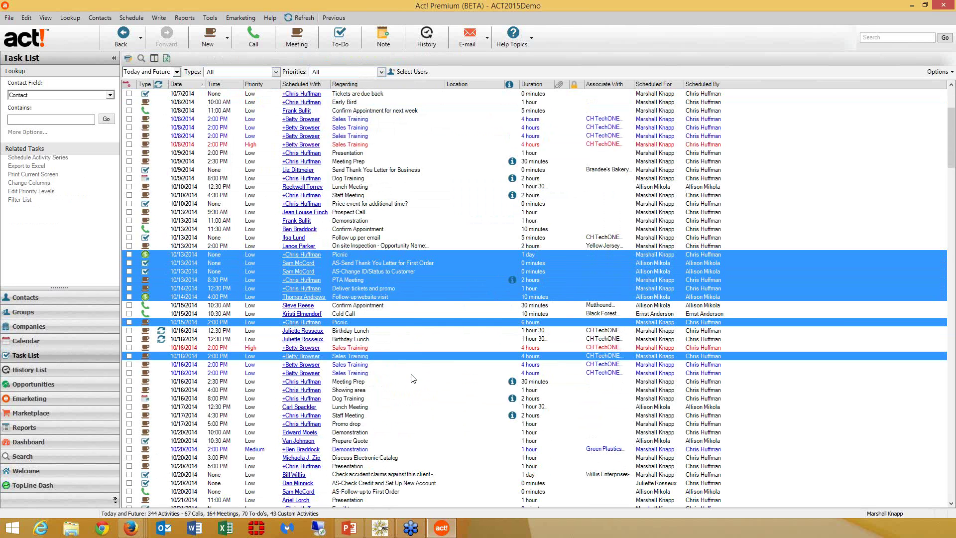
pyautogui.keyDown('ctrl'); pyautogui.click(411, 375); pyautogui.keyUp('ctrl')
pyautogui.rightClick(411, 379)
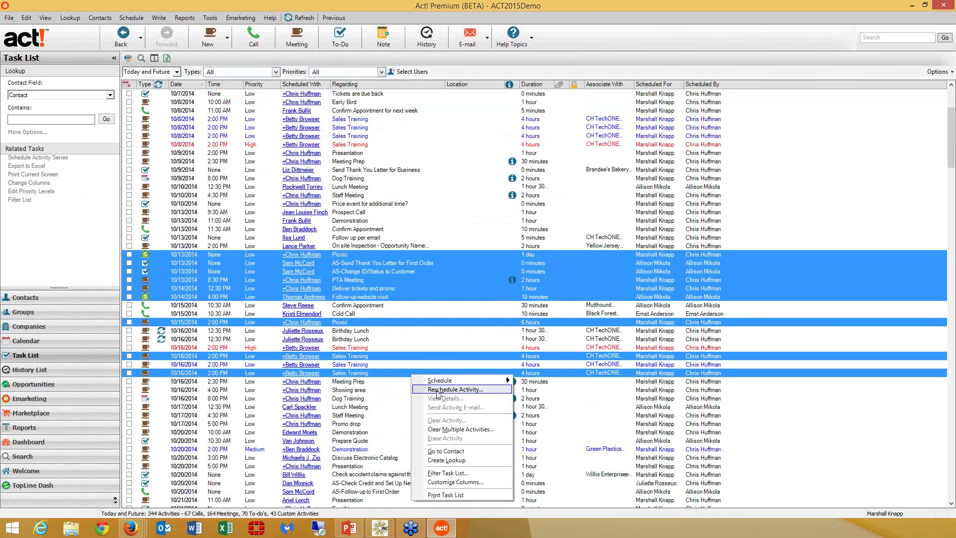
pyautogui.click(433, 388)
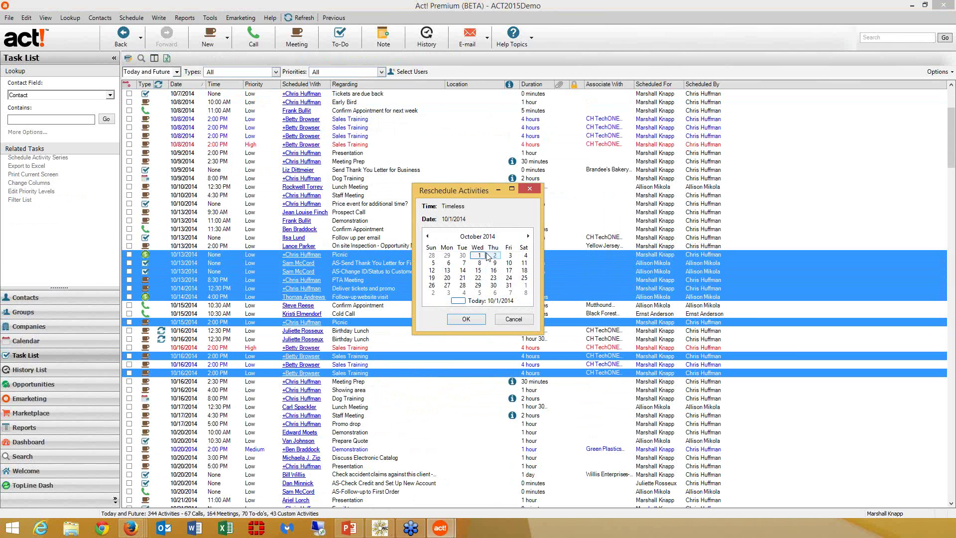
pyautogui.click(514, 320)
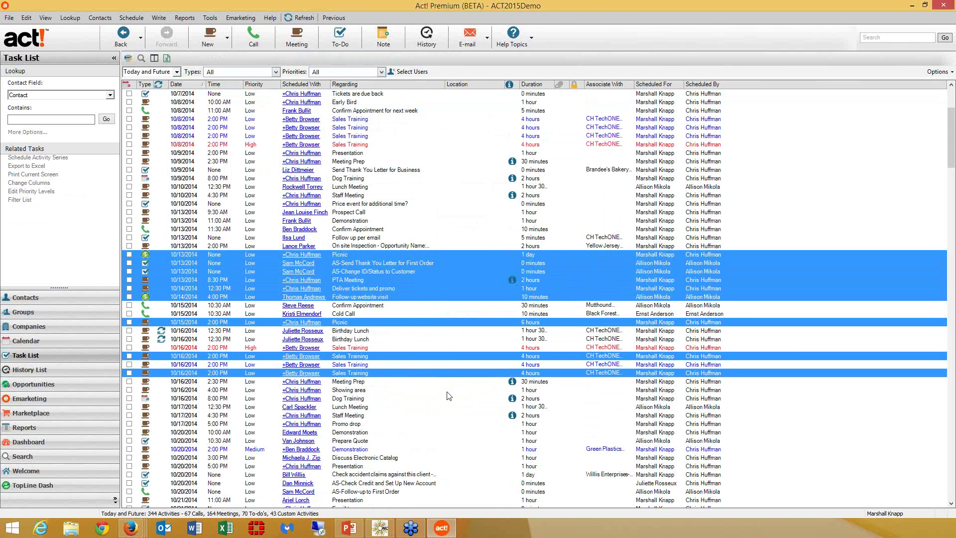
pyautogui.click(56, 374)
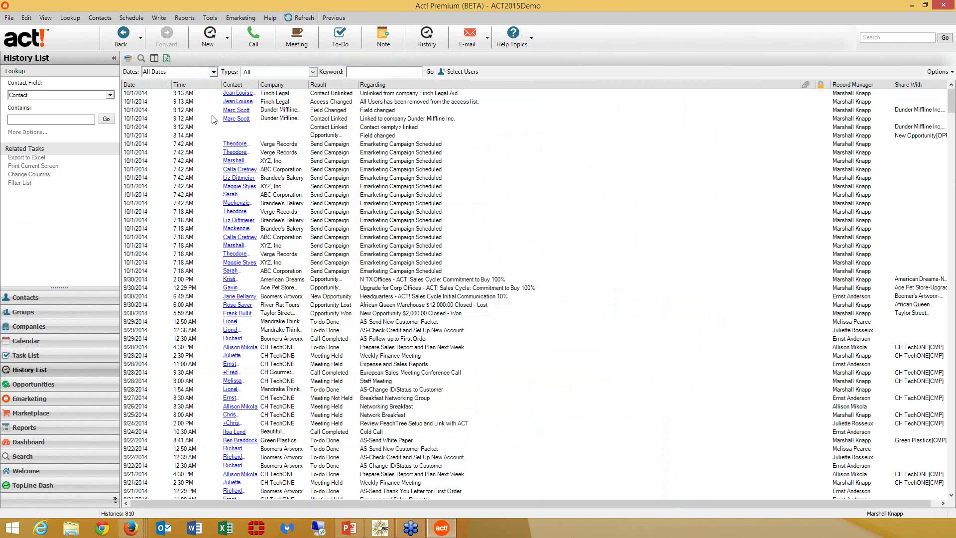
# - Review the history date range choices, keeping all dates
pyautogui.click(213, 72)
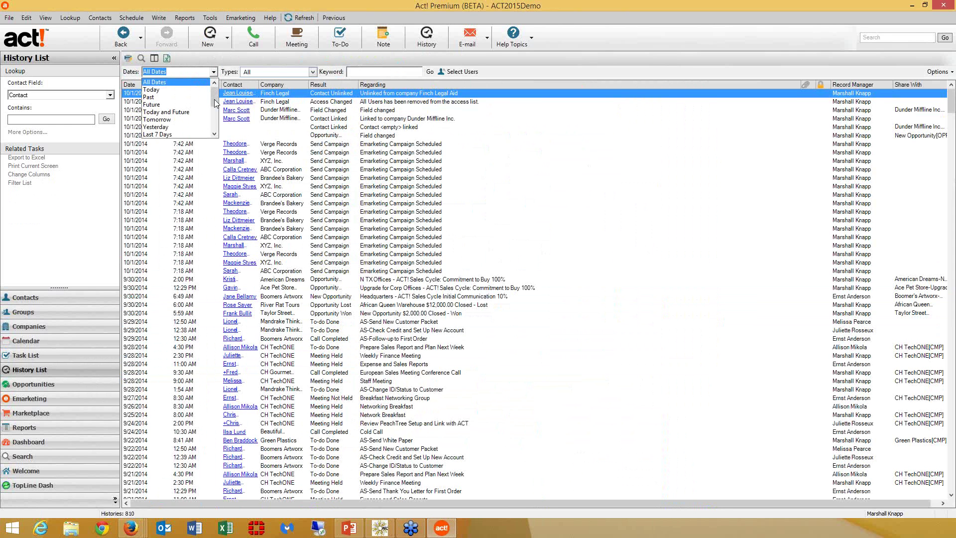
pyautogui.click(214, 117)
pyautogui.click(313, 73)
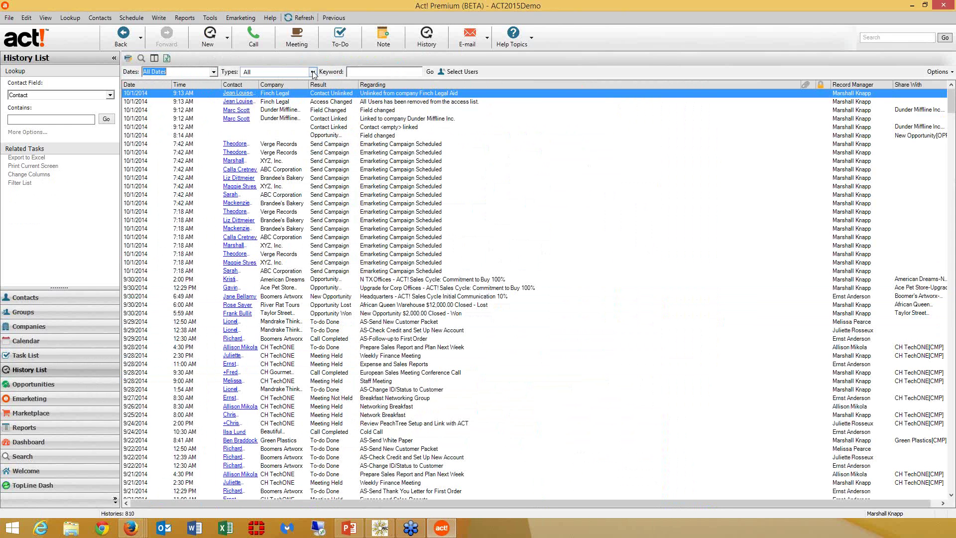
# - Exclude To-do, Vacation, Personal Activity, Attached Files, E-mail & Correspondence and Emarketing history types
pyautogui.click(314, 72)
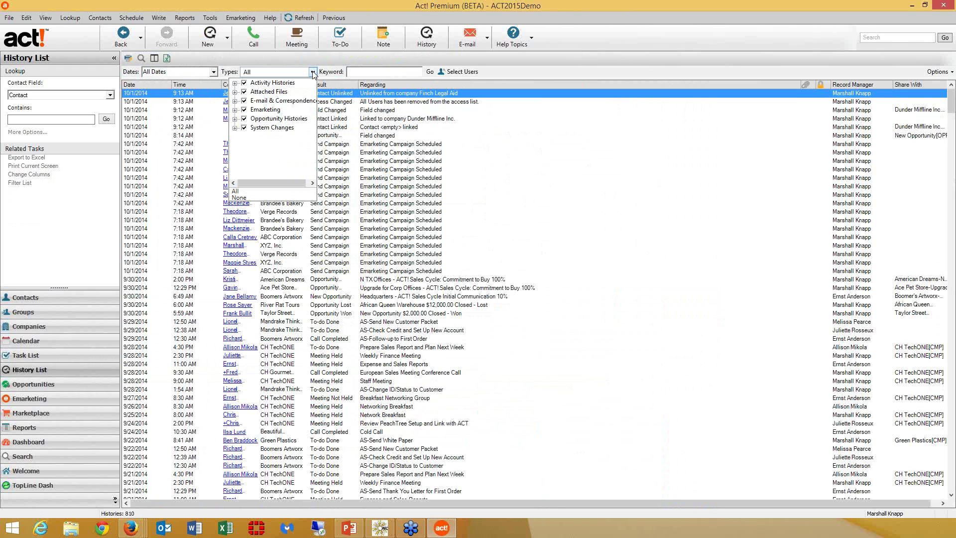
pyautogui.click(235, 83)
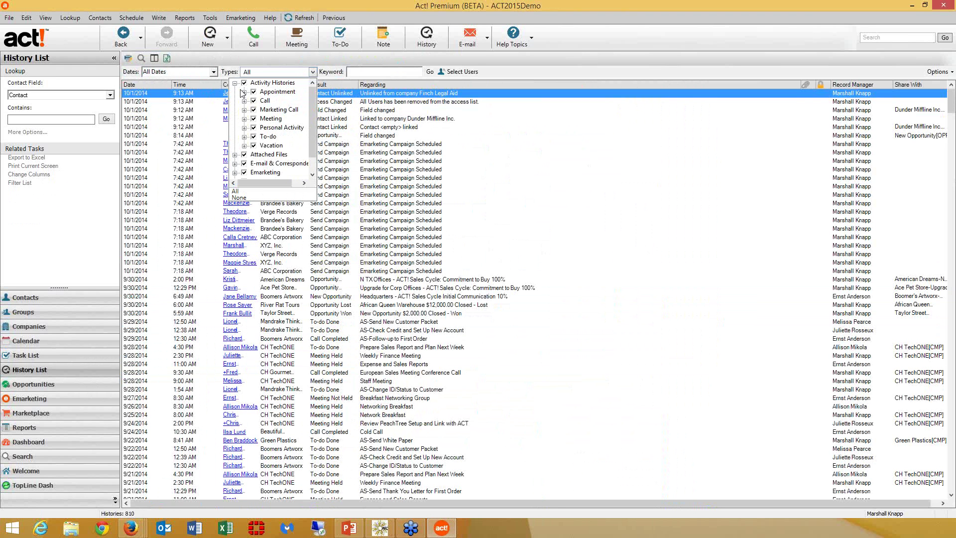
pyautogui.click(254, 137)
pyautogui.click(255, 147)
pyautogui.click(254, 128)
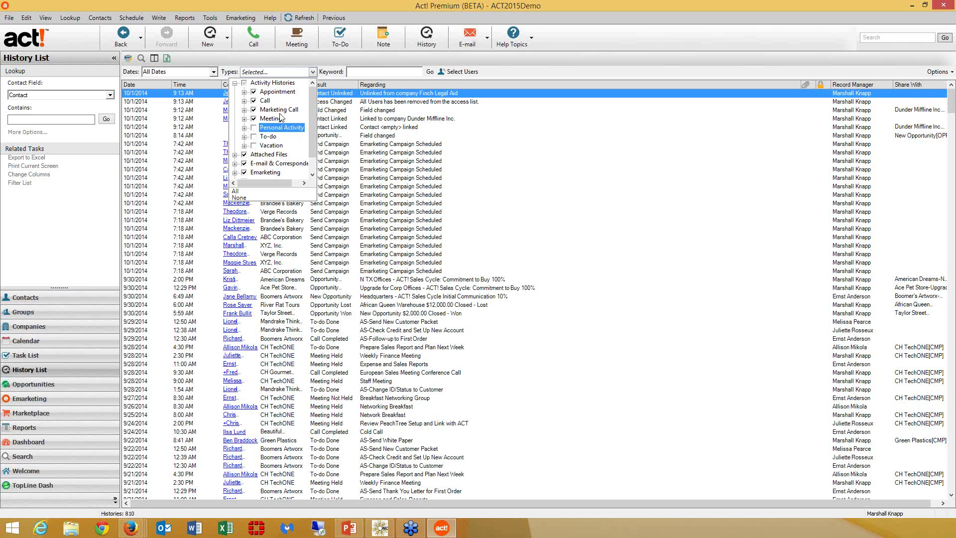
pyautogui.click(244, 155)
pyautogui.click(244, 164)
pyautogui.click(244, 173)
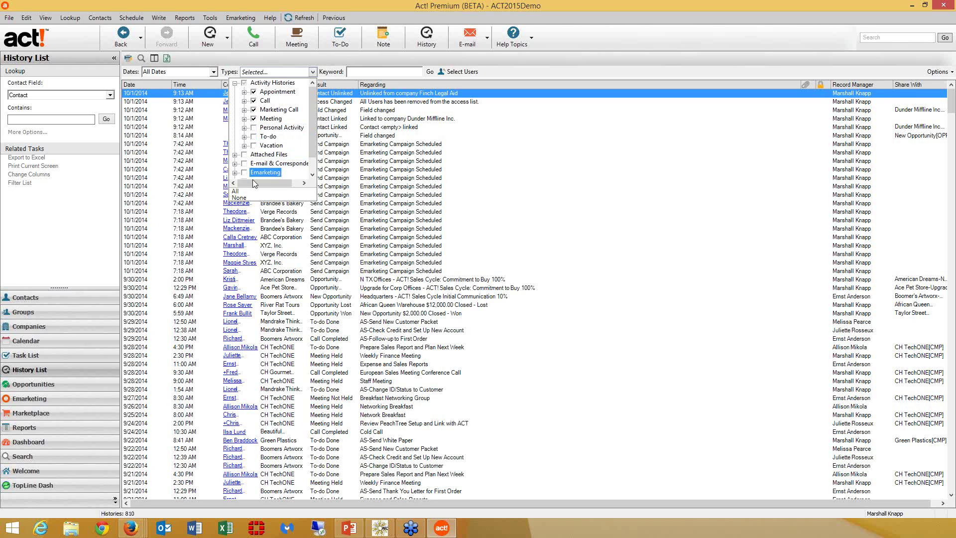
pyautogui.click(550, 73)
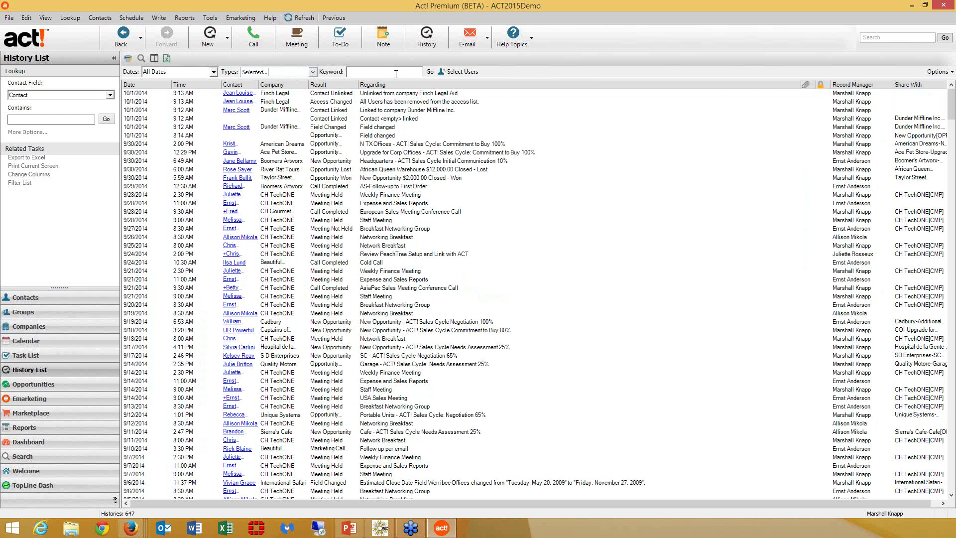
# - Search the histories for the keyword 'networking', narrowing them to 94
pyautogui.click(396, 74)
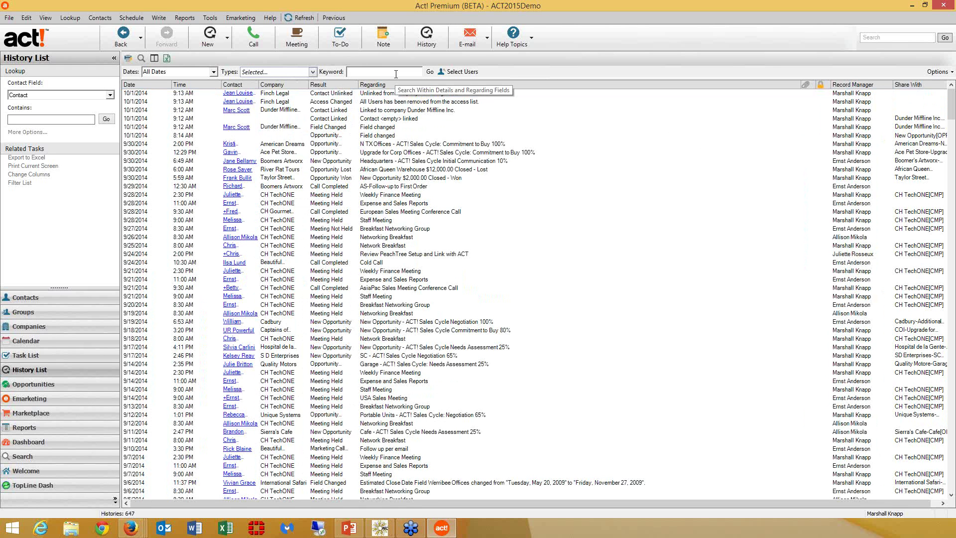
pyautogui.write('networking')
pyautogui.click(430, 72)
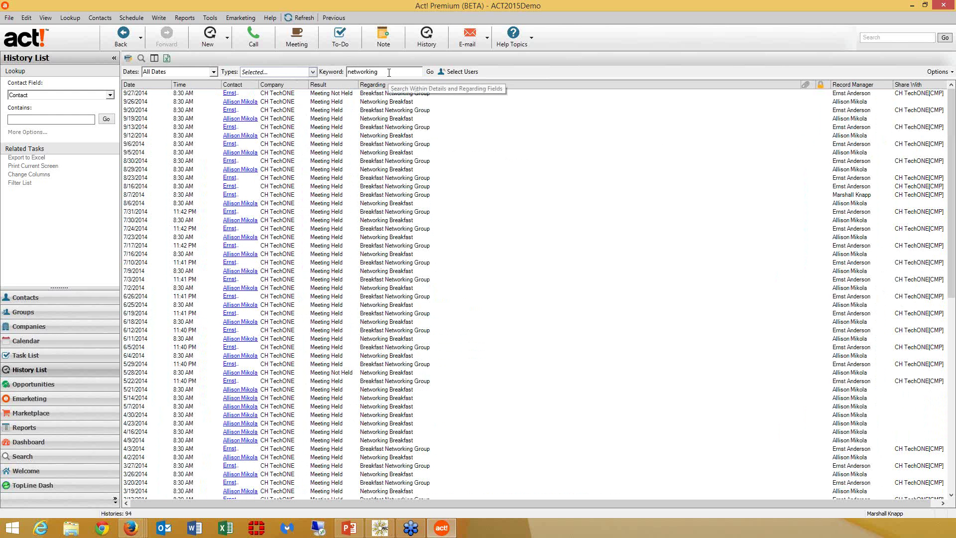
# - Clear the keyword to restore 647 histories, then open Select Users
pyautogui.moveTo(385, 72); pyautogui.dragTo(280, 78)
pyautogui.press('BackSpace')
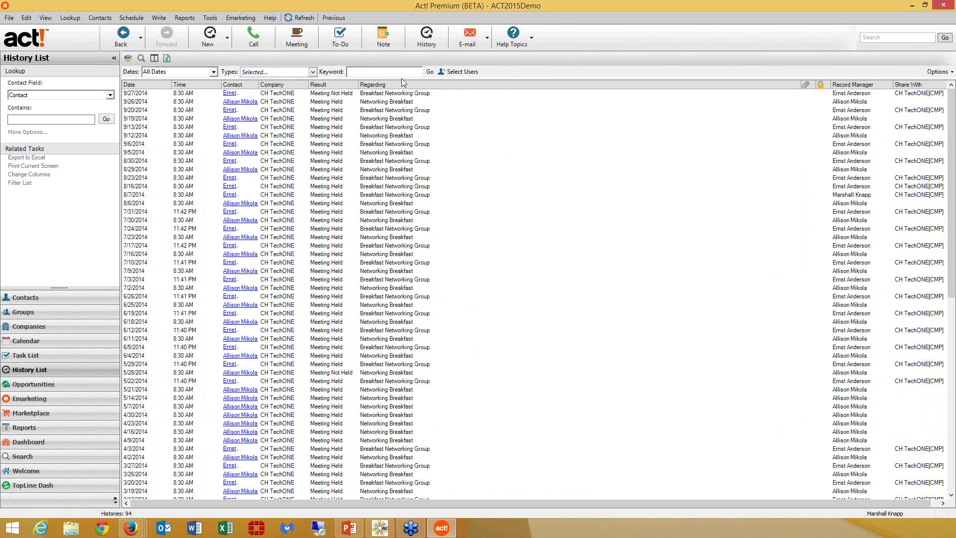
pyautogui.click(431, 73)
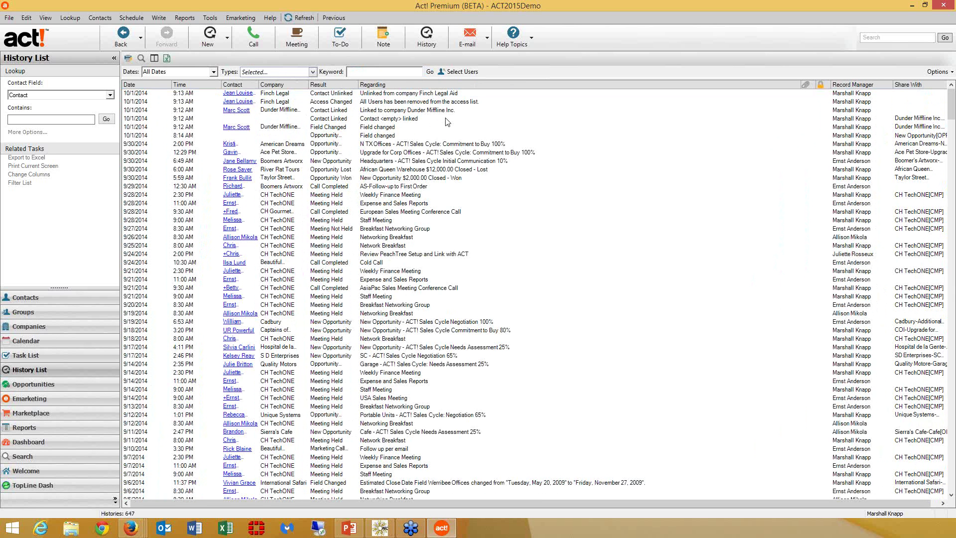
pyautogui.click(459, 71)
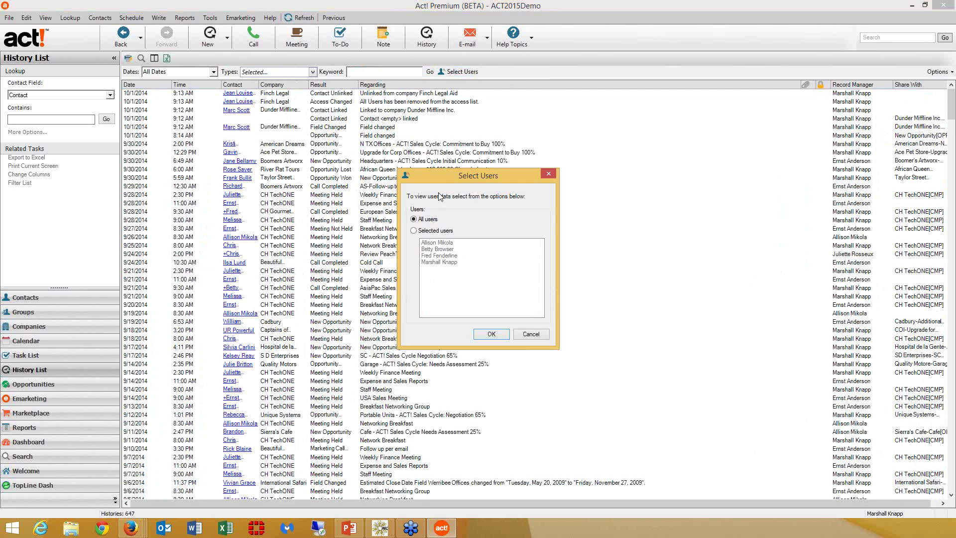
# - Choose Selected users, pick three users, and apply to show 456 histories
pyautogui.click(436, 232)
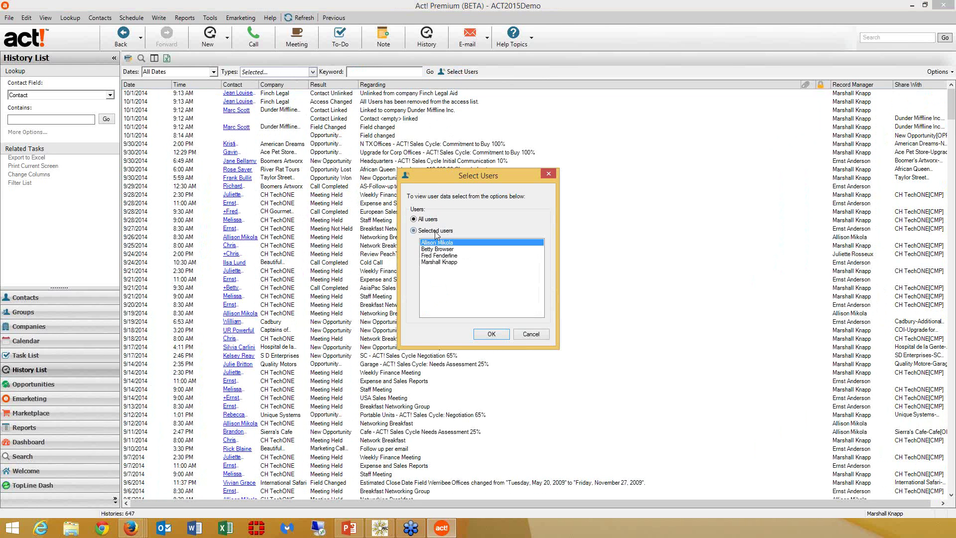
pyautogui.keyDown('ctrl'); pyautogui.click(441, 256); pyautogui.keyUp('ctrl')
pyautogui.keyDown('ctrl'); pyautogui.click(443, 263); pyautogui.keyUp('ctrl')
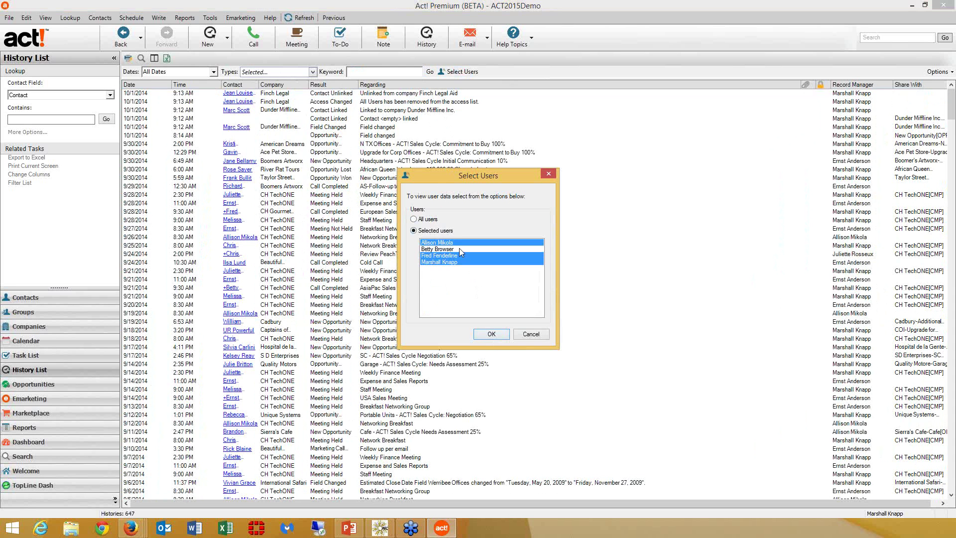
pyautogui.click(491, 334)
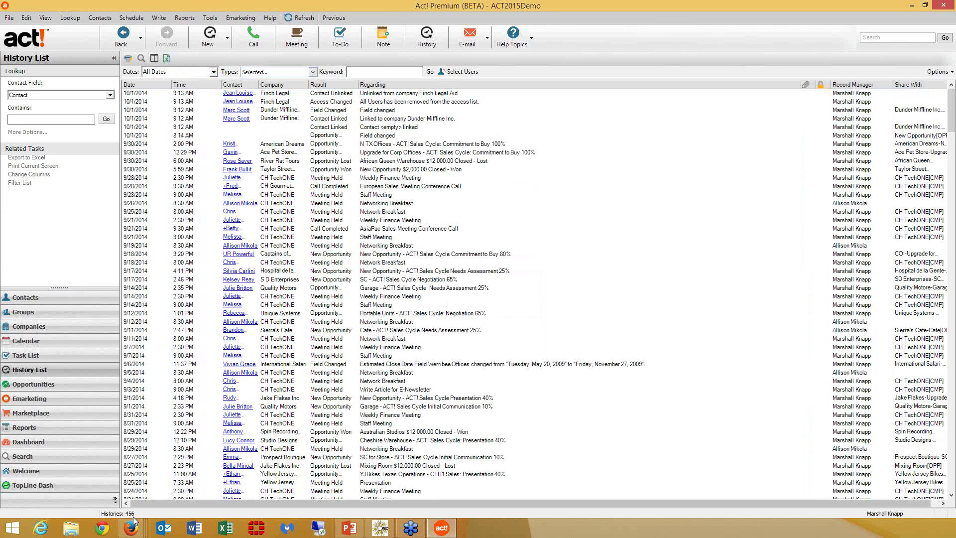
# - Export the 456 histories to Excel, then close the Excel workbook
pyautogui.click(167, 58)
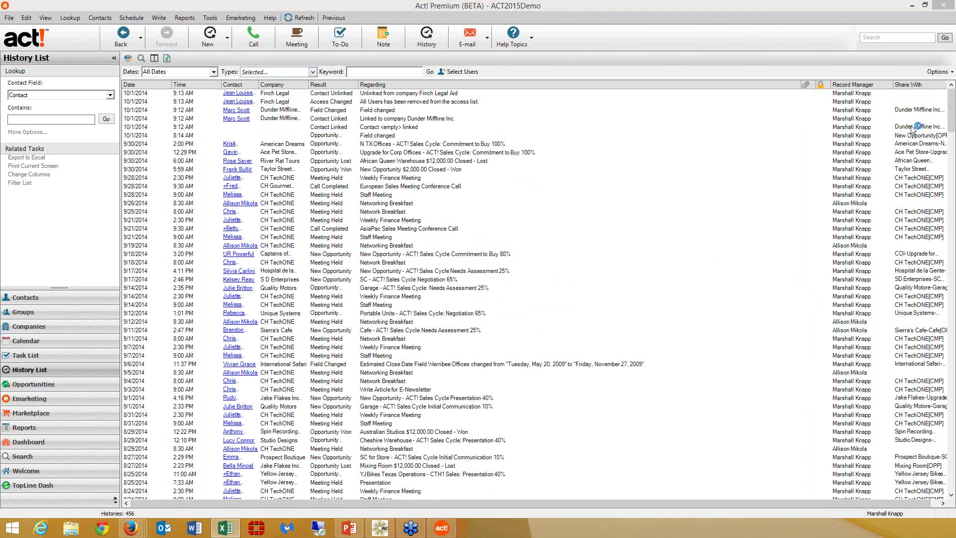
pyautogui.moveTo(914, 131); pyautogui.dragTo(208, 78)
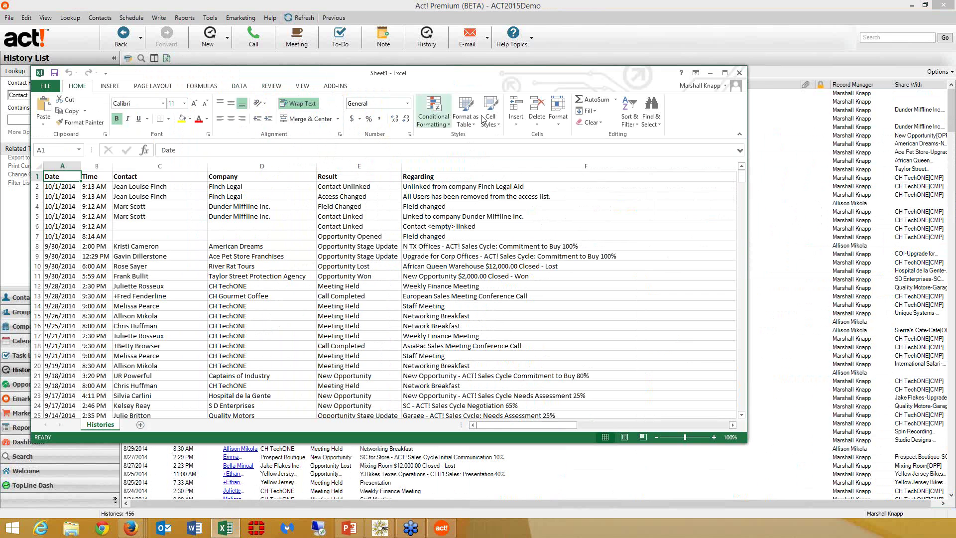
pyautogui.click(739, 74)
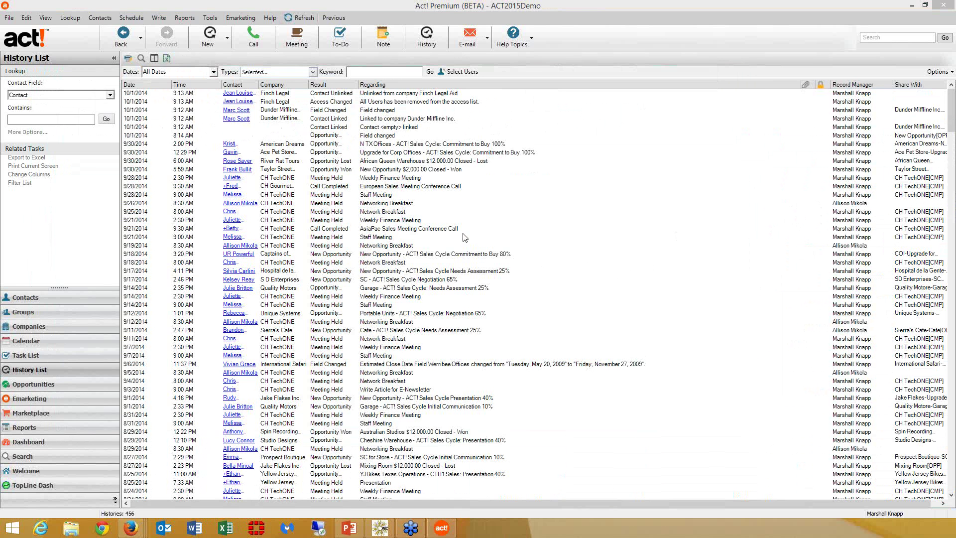
# - Open the 9/21/2014 Staff Meeting history without changes, then open the Weekly Finance Meeting contact
pyautogui.doubleClick(463, 233)
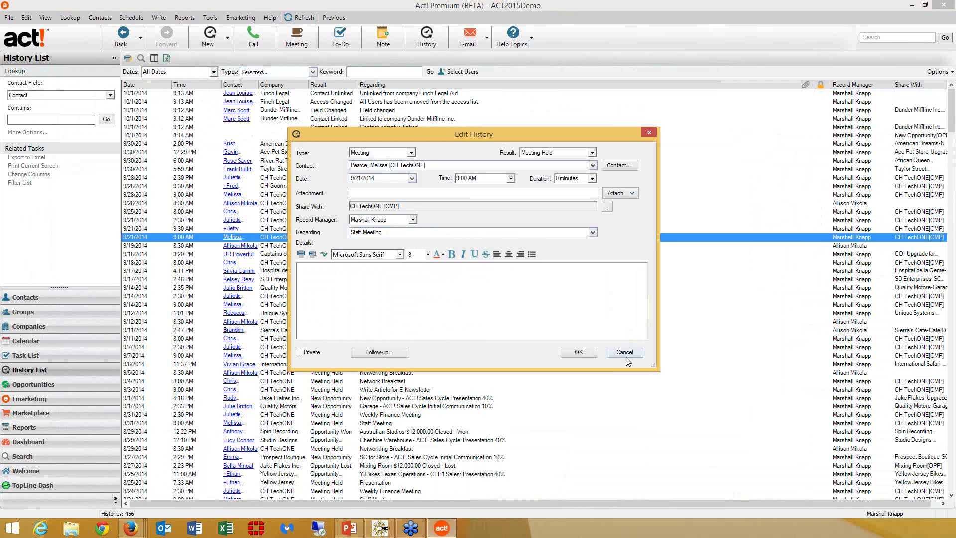
pyautogui.click(626, 357)
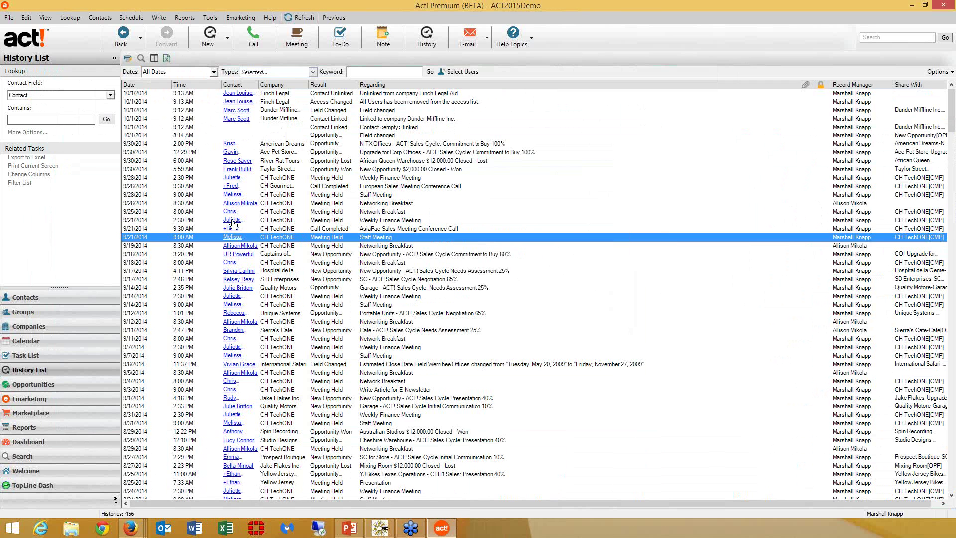
pyautogui.click(232, 221)
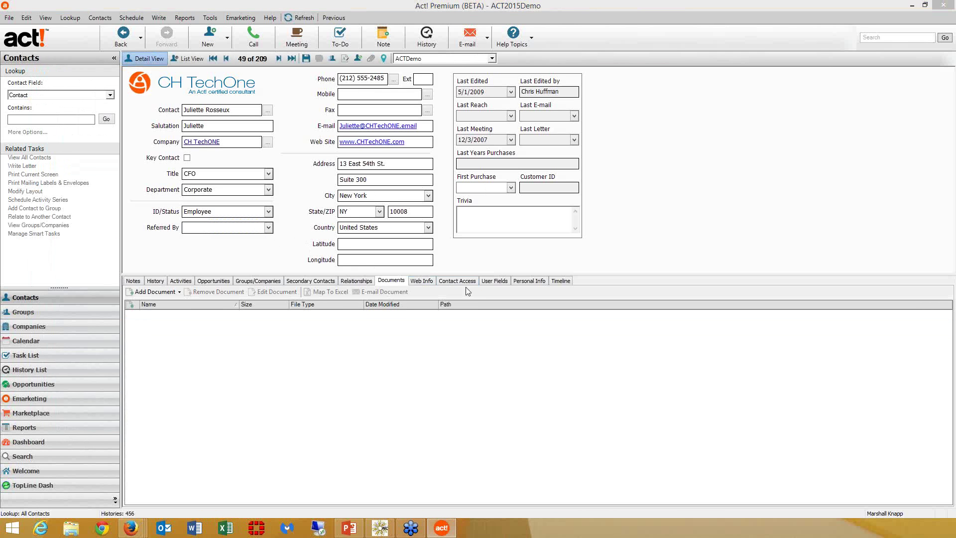
# - On Personal Info, change the birthday from 10/16/1960 to 10/16/1962 and save the record
pyautogui.click(536, 283)
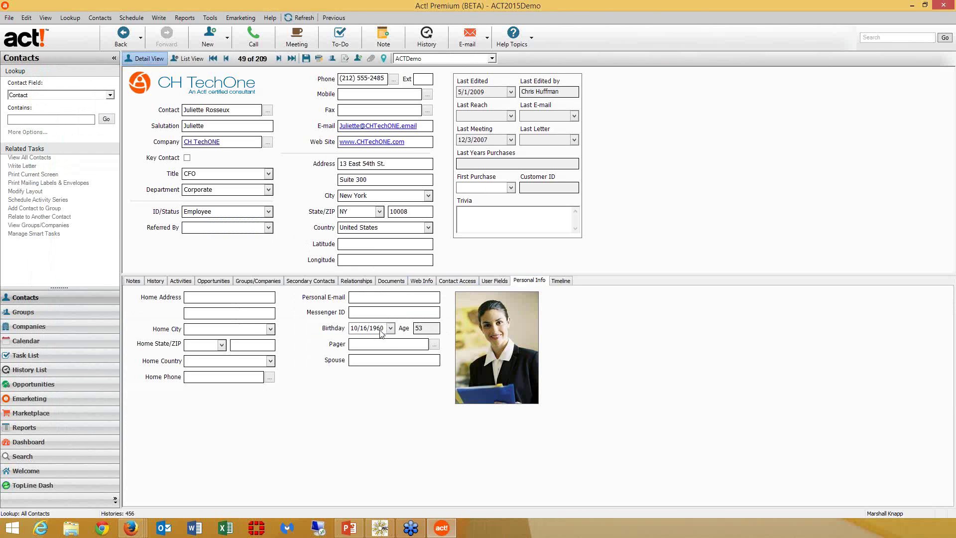
pyautogui.click(384, 326)
pyautogui.click(384, 326)
pyautogui.press('BackSpace')
pyautogui.write('2')
pyautogui.press('Tab')
pyautogui.click(305, 59)
pyautogui.click(90, 384)
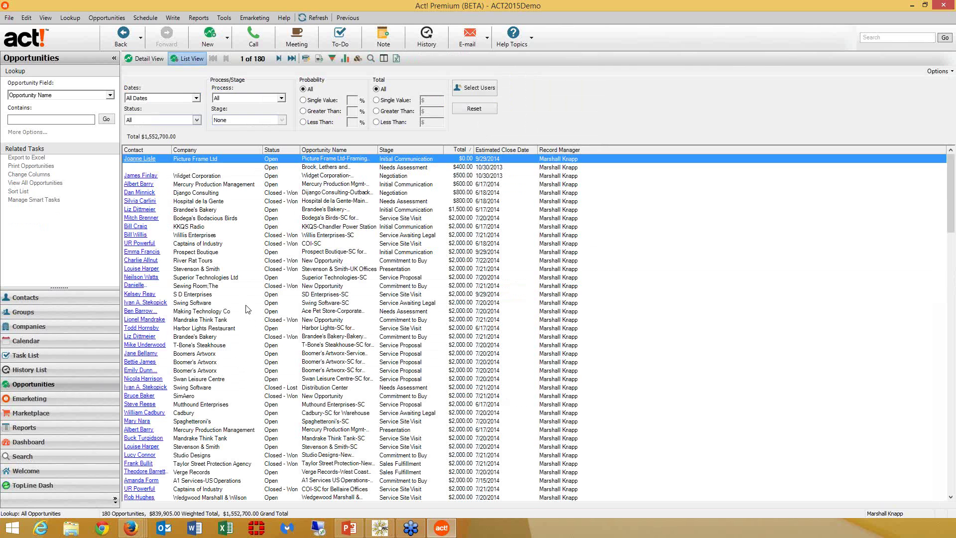
# - Review the Picture Frame Ltd opportunity's commission and total value, then list all 209 contacts
pyautogui.doubleClick(248, 309)
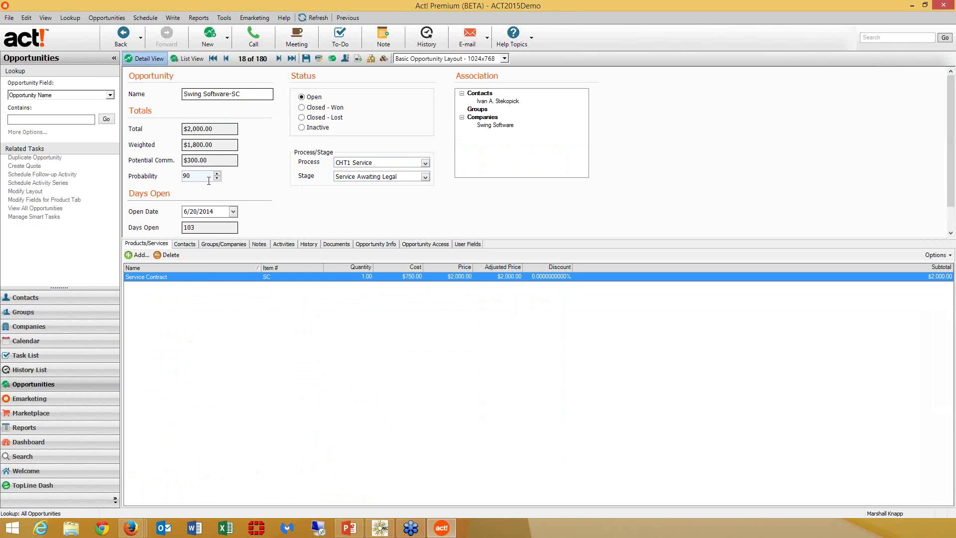
pyautogui.click(177, 164)
pyautogui.click(164, 132)
pyautogui.click(109, 302)
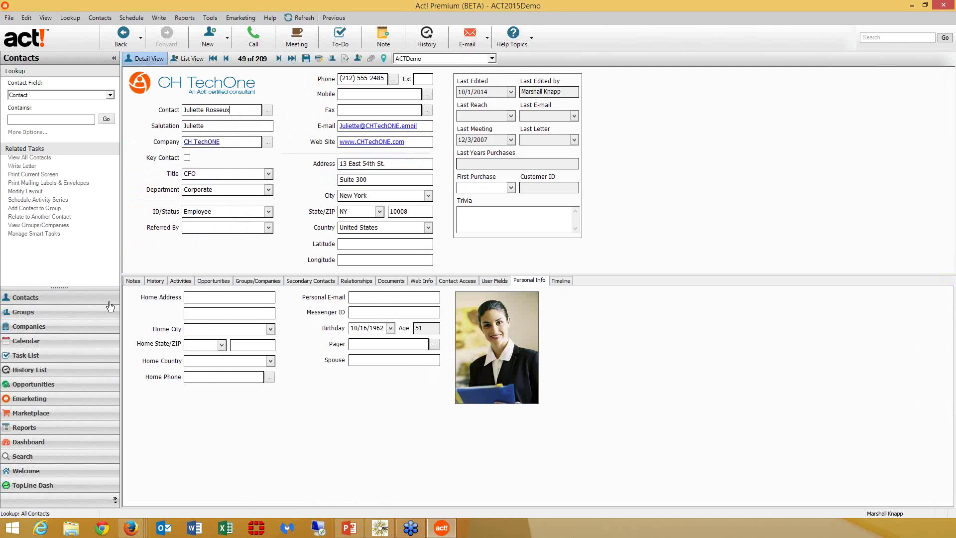
pyautogui.click(193, 58)
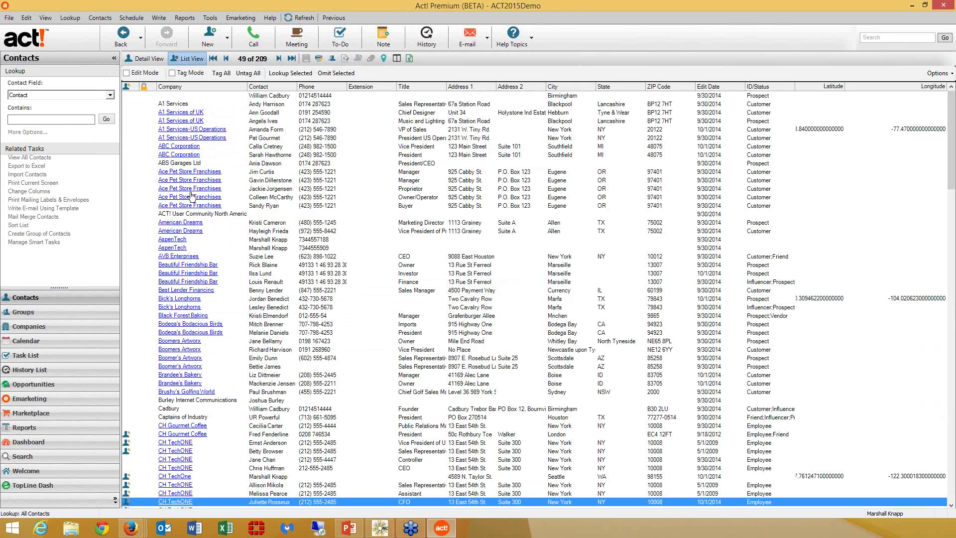
pyautogui.click(194, 189)
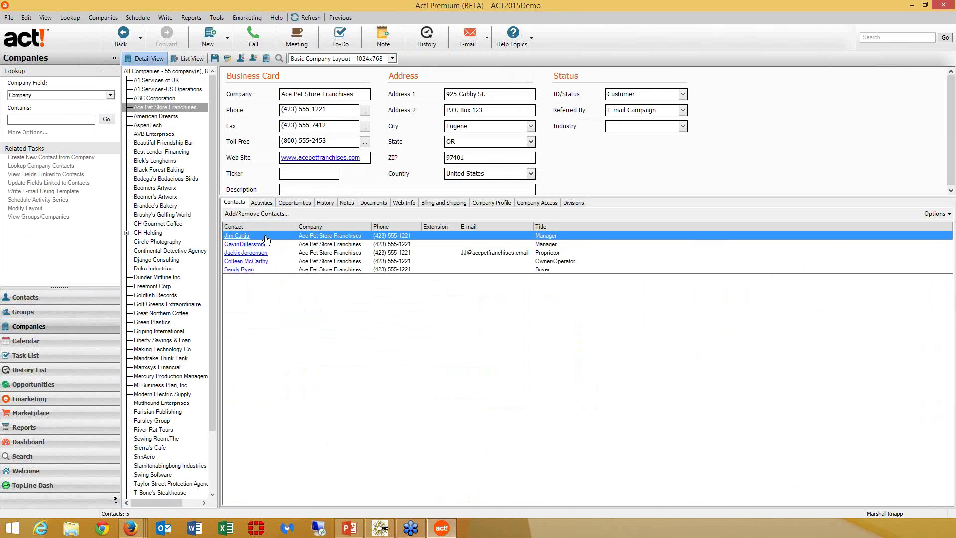
pyautogui.click(262, 204)
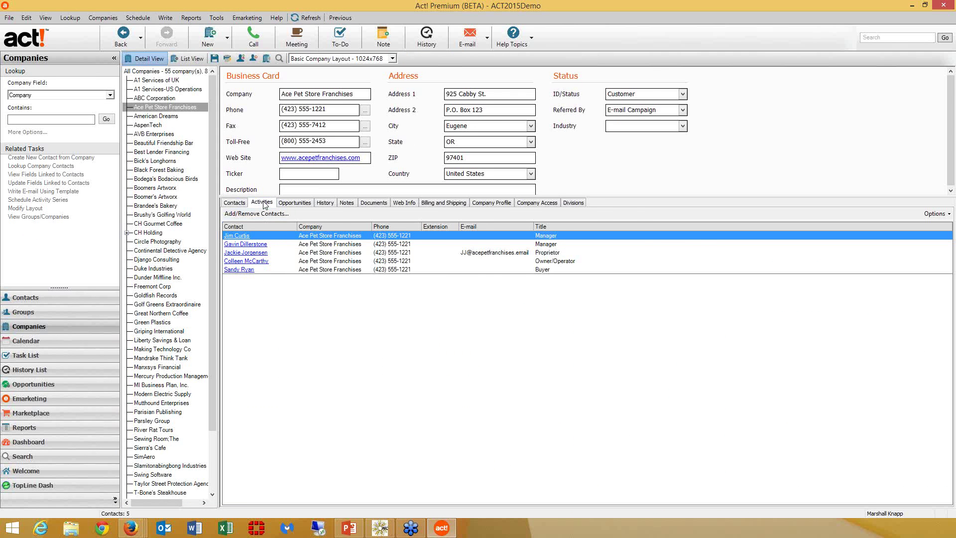
pyautogui.click(294, 203)
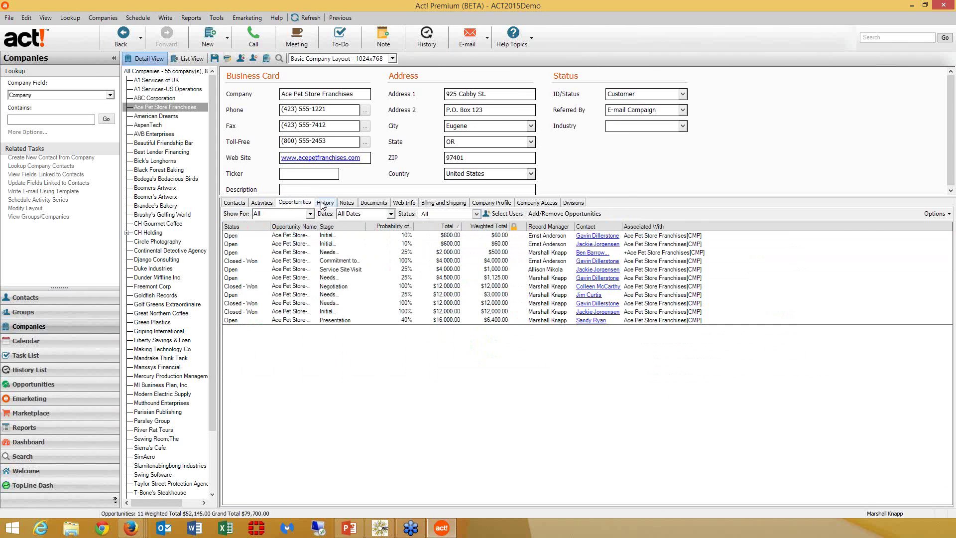
pyautogui.click(324, 203)
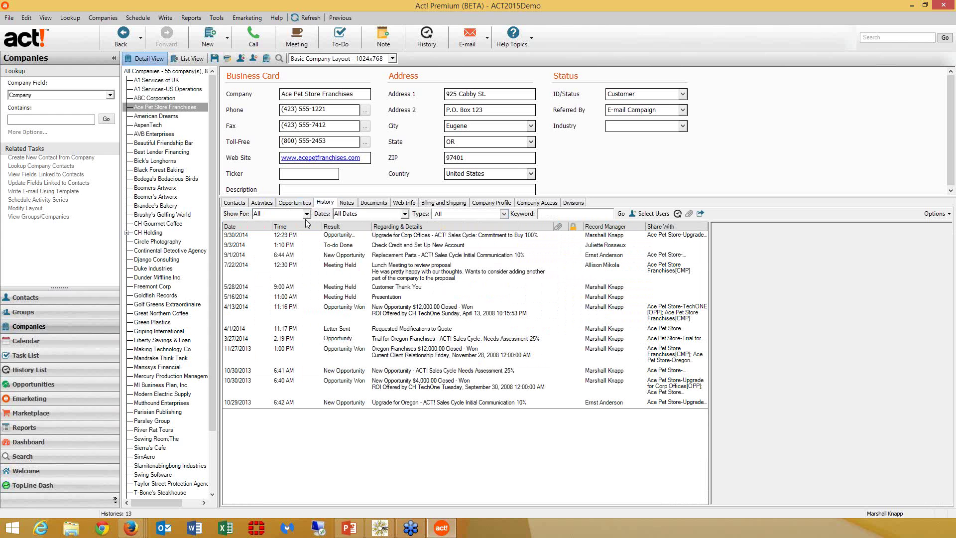
pyautogui.click(94, 299)
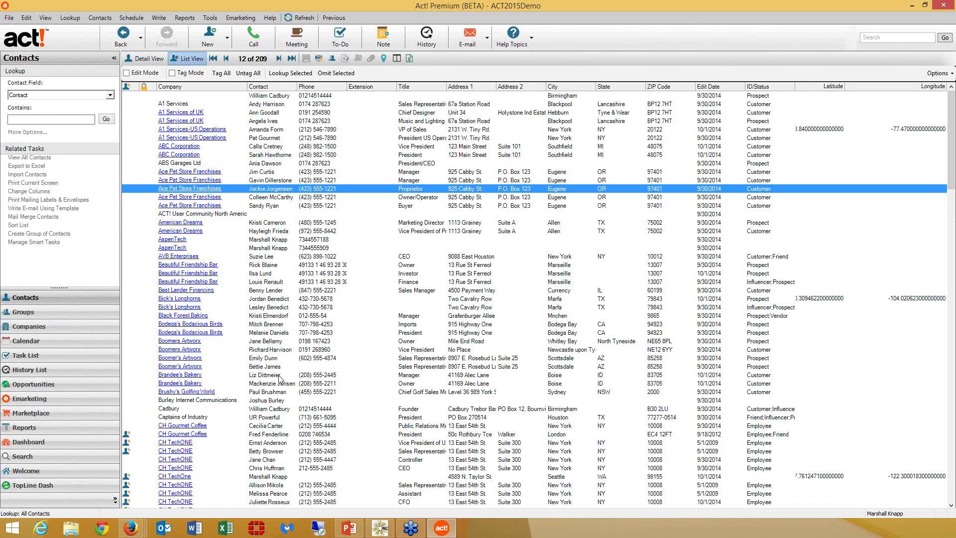
pyautogui.click(280, 376)
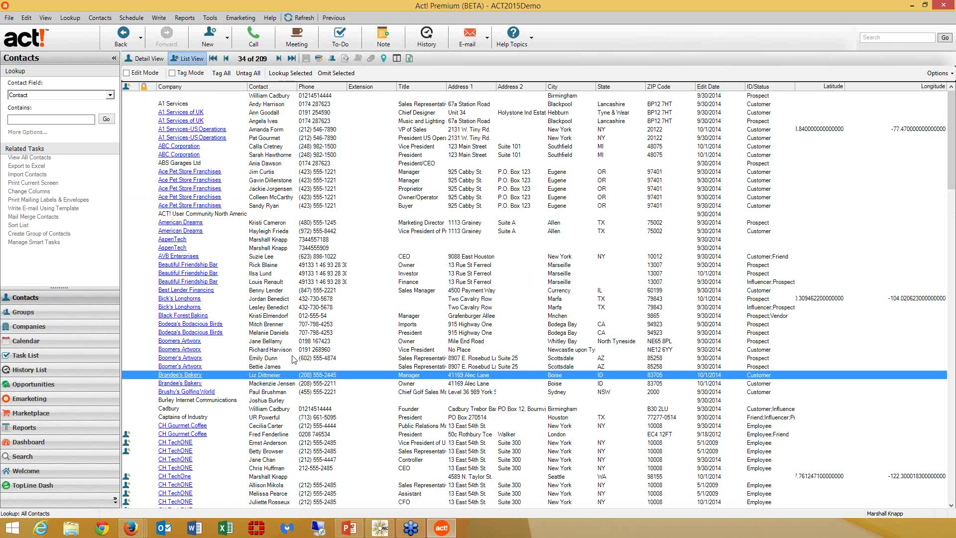
# - Open the Continental Energy contact's record, then start a blank new contact record
pyautogui.scroll(-8, 294, 359)
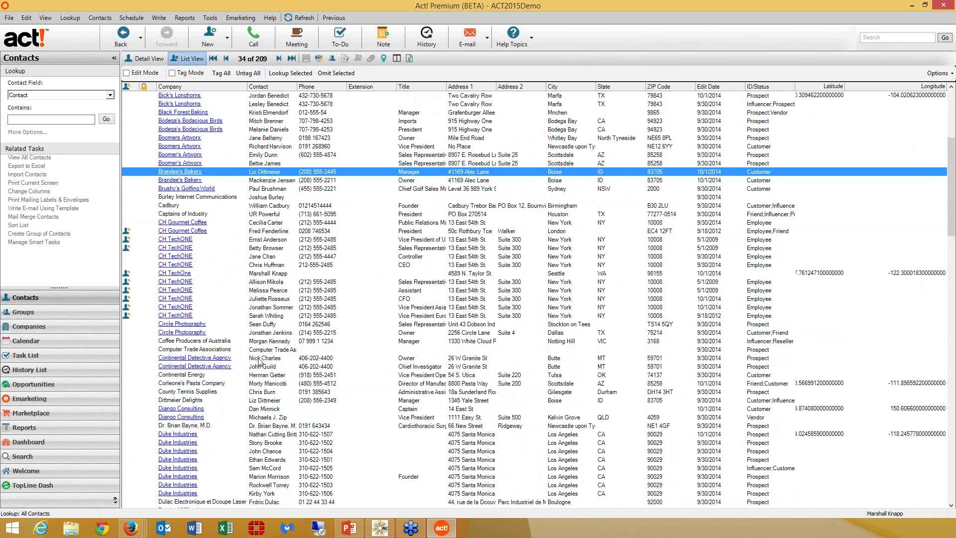
pyautogui.click(207, 378)
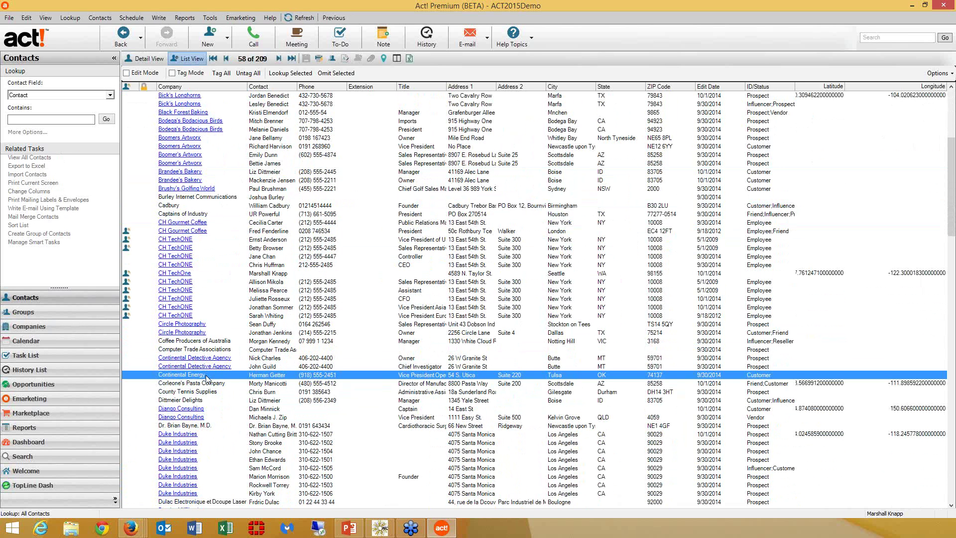
pyautogui.doubleClick(269, 379)
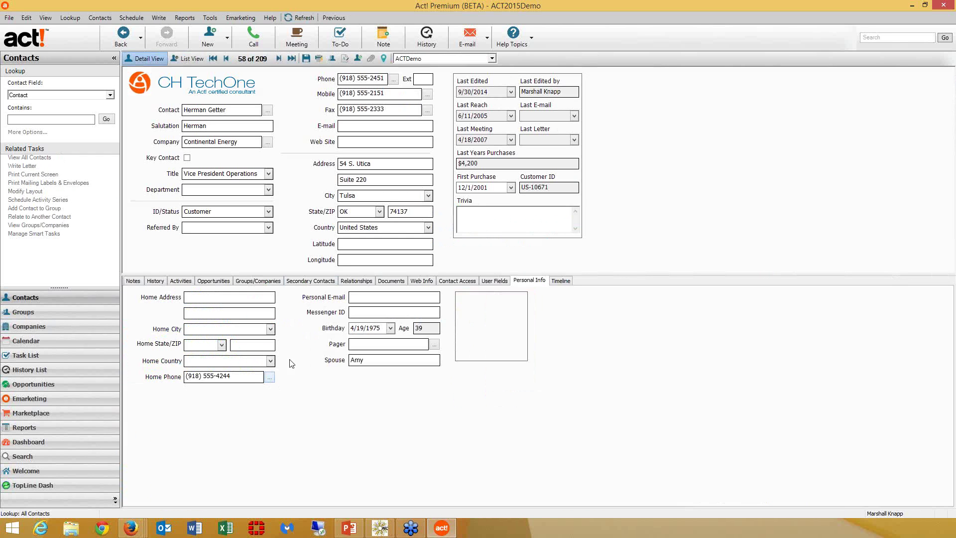
pyautogui.click(214, 44)
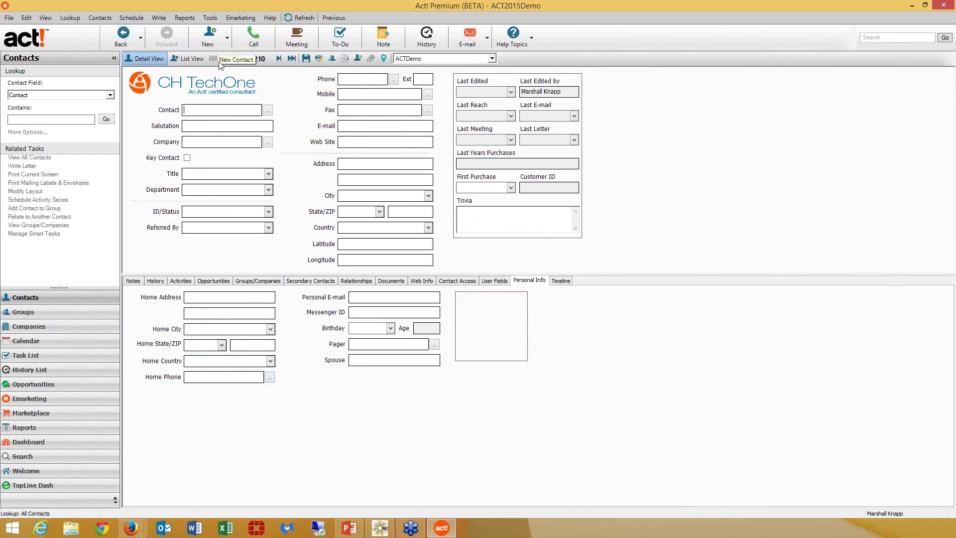
# - Discard the blank record and duplicate Continental Energy's primary fields into a newly named contact, shown in the list
pyautogui.click(118, 35)
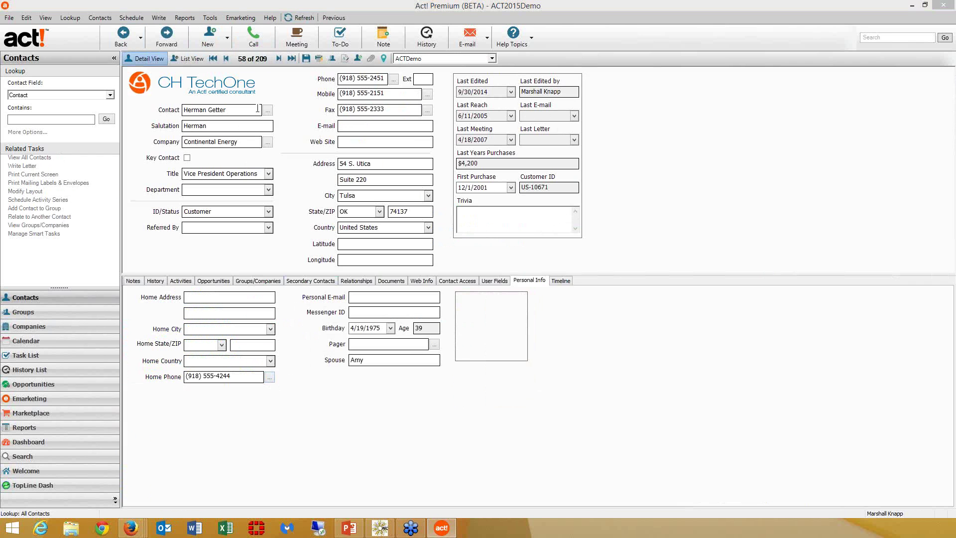
pyautogui.click(333, 60)
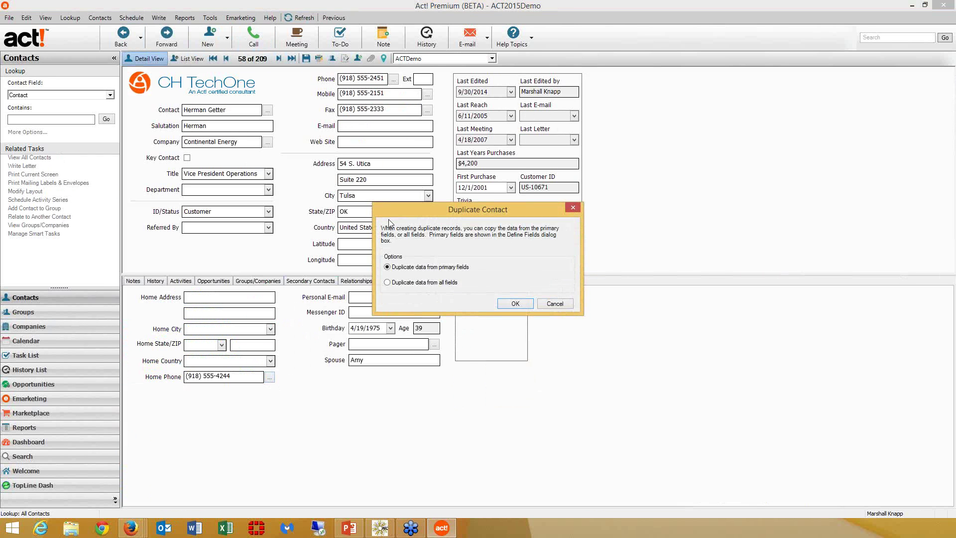
pyautogui.click(516, 303)
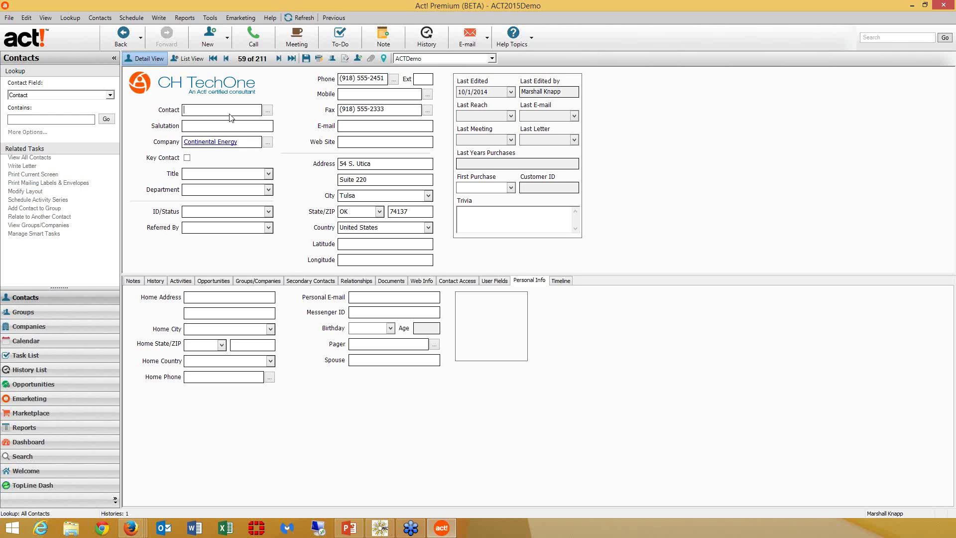
pyautogui.write('John Doe')
pyautogui.press('Tab')
pyautogui.click(190, 60)
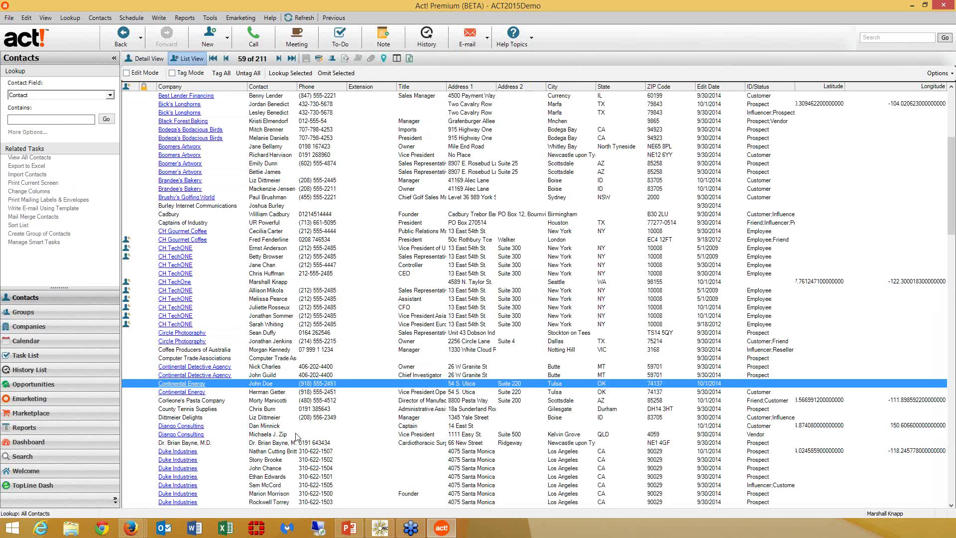
pyautogui.click(210, 18)
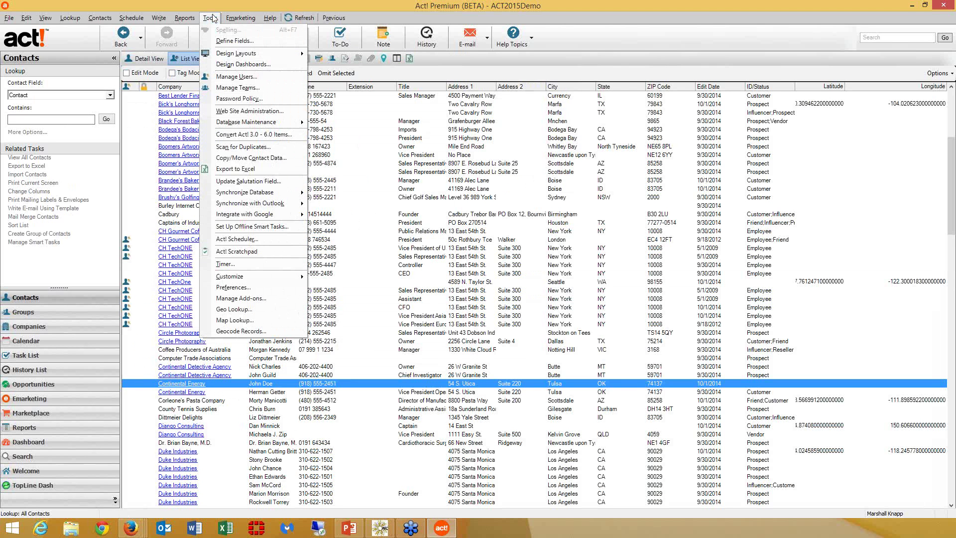
pyautogui.click(244, 288)
pyautogui.click(559, 159)
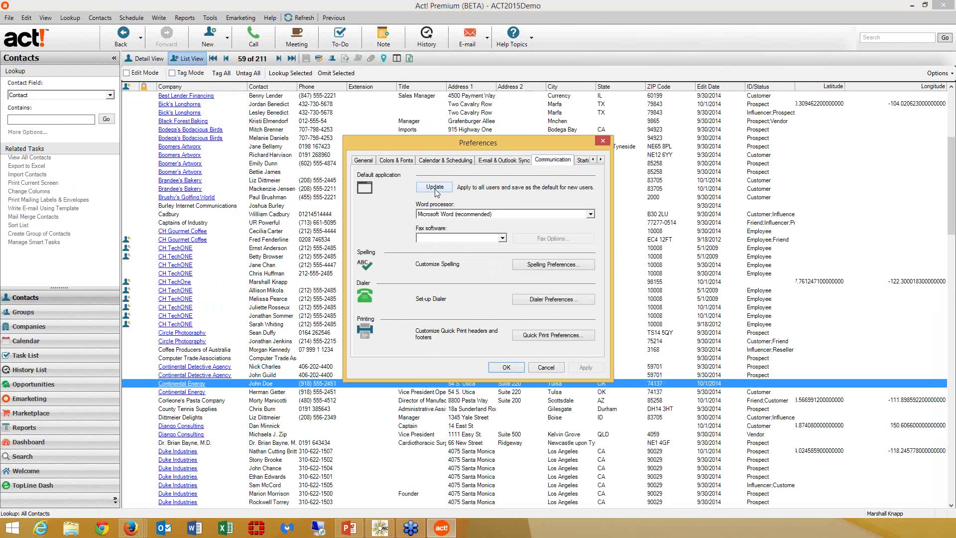
pyautogui.click(579, 160)
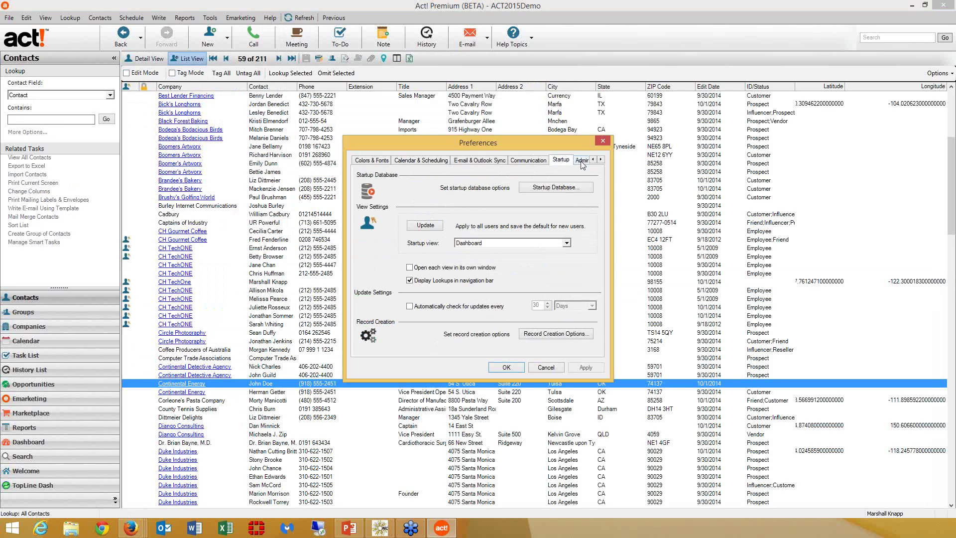
pyautogui.click(471, 244)
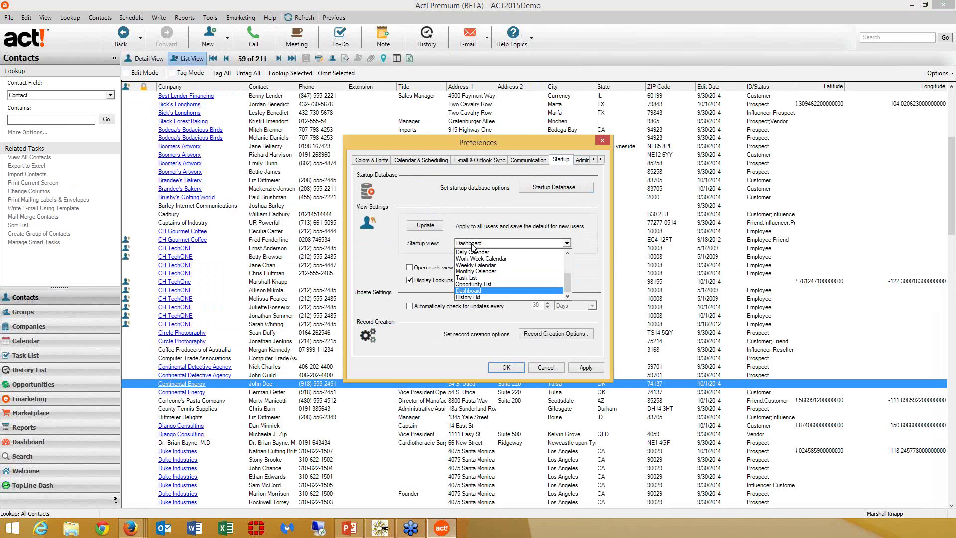
pyautogui.click(472, 244)
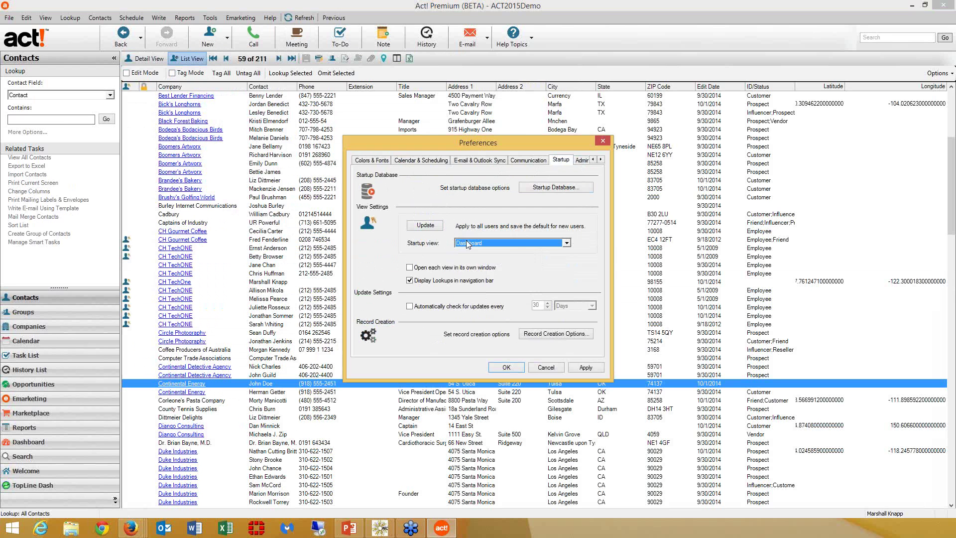
pyautogui.click(520, 162)
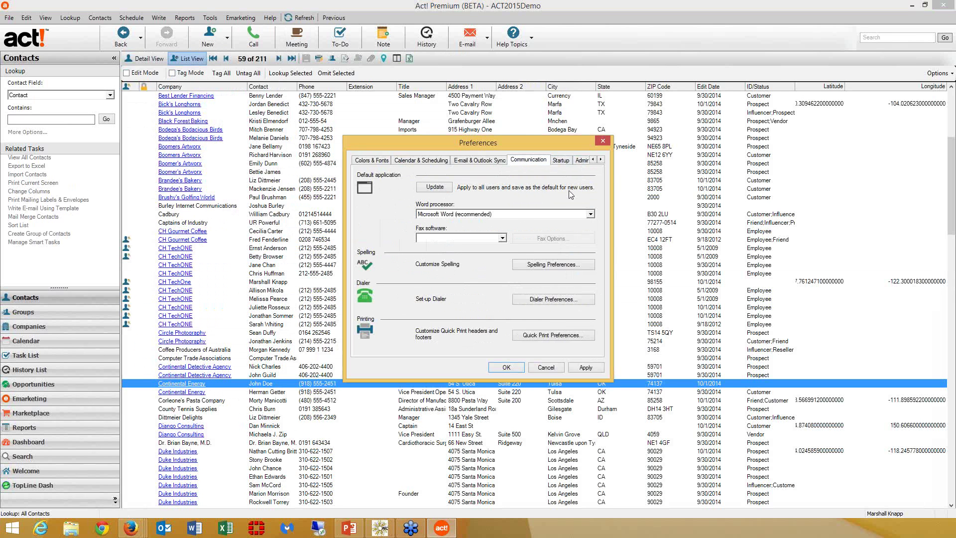
pyautogui.click(545, 367)
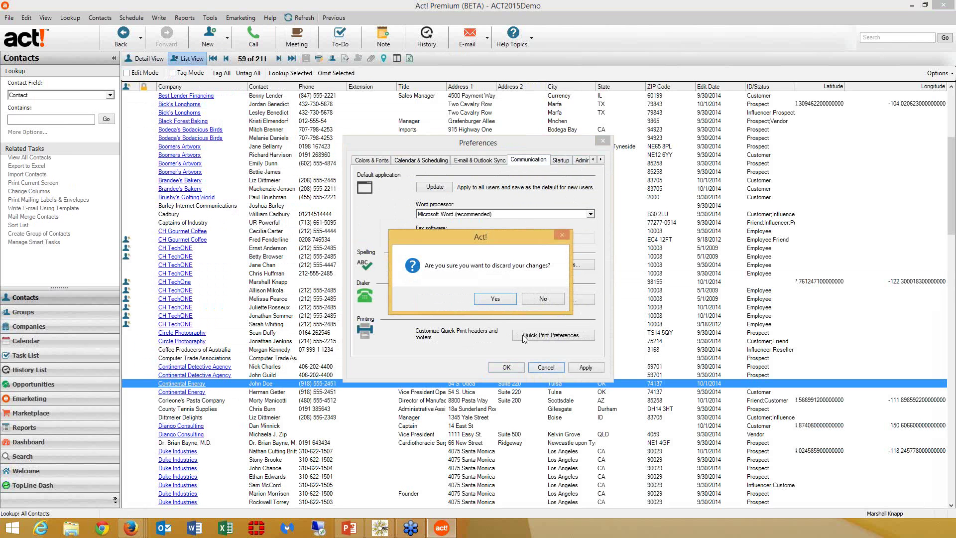
pyautogui.click(509, 301)
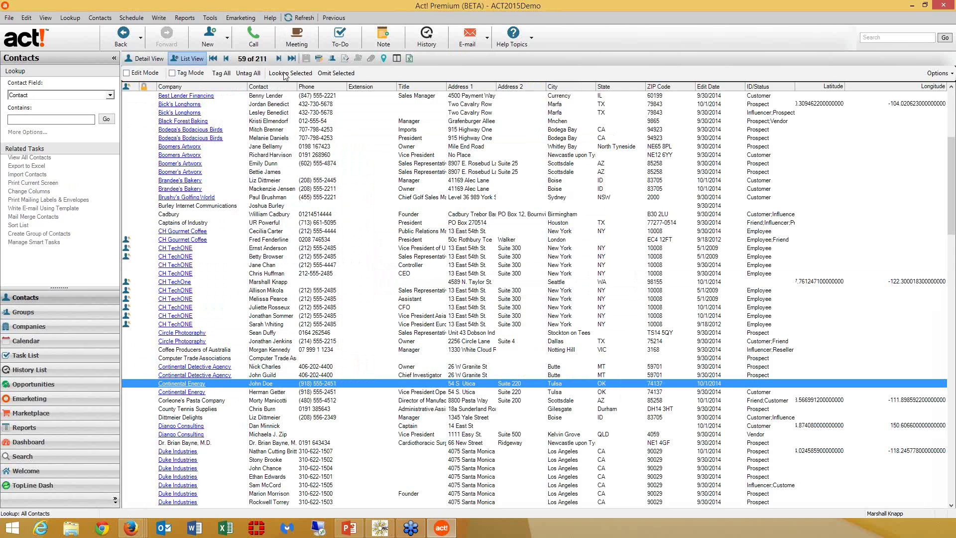
# - Review and close the Tools > Manage Users window, then show the 344-activity Task List
pyautogui.click(213, 19)
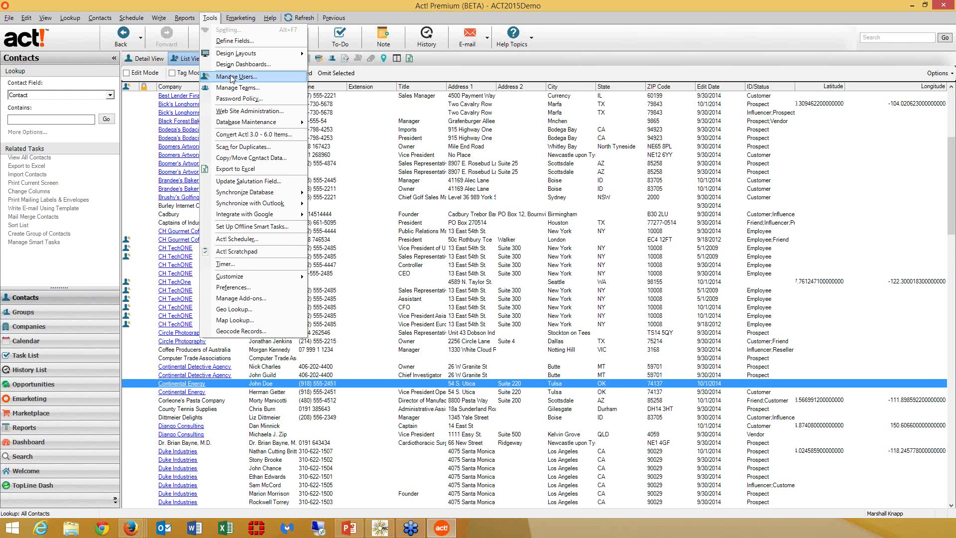
pyautogui.click(308, 186)
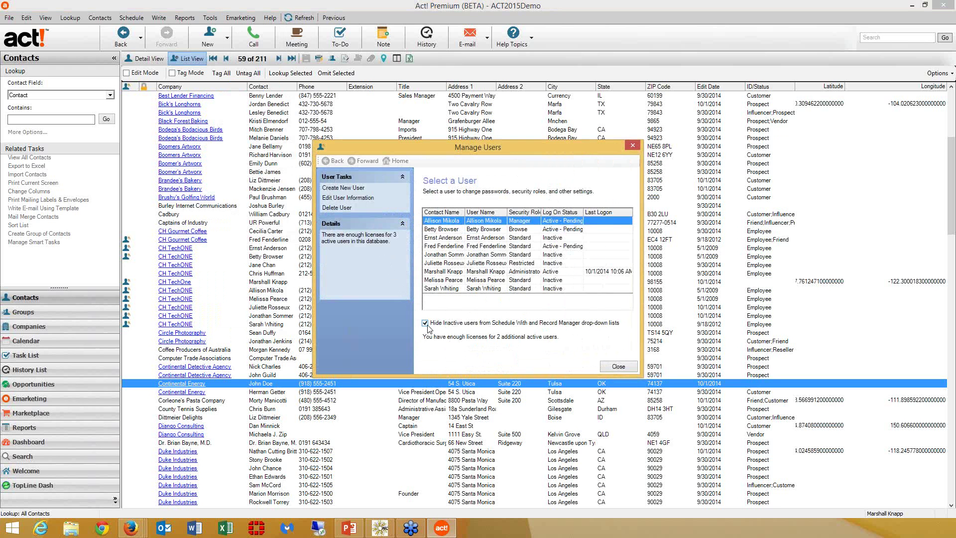
pyautogui.click(617, 367)
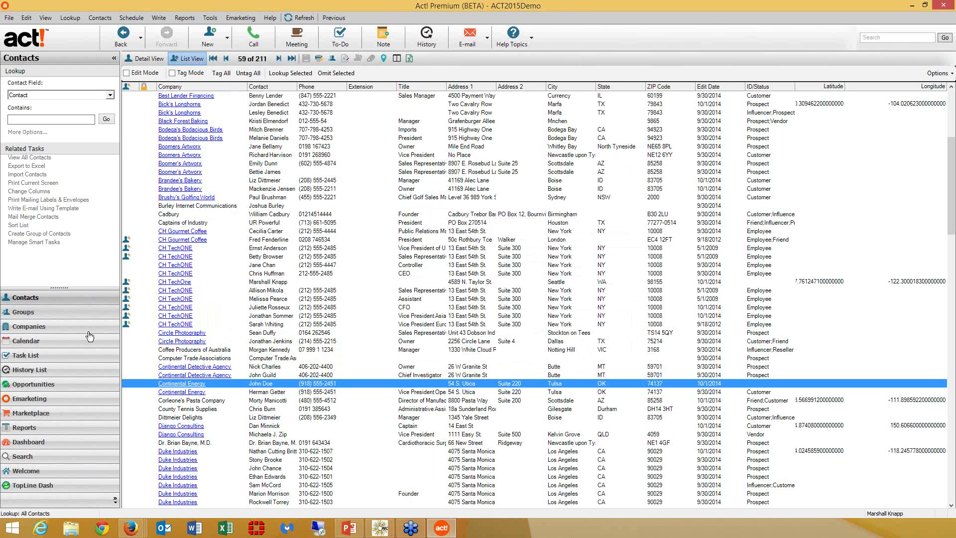
pyautogui.click(85, 360)
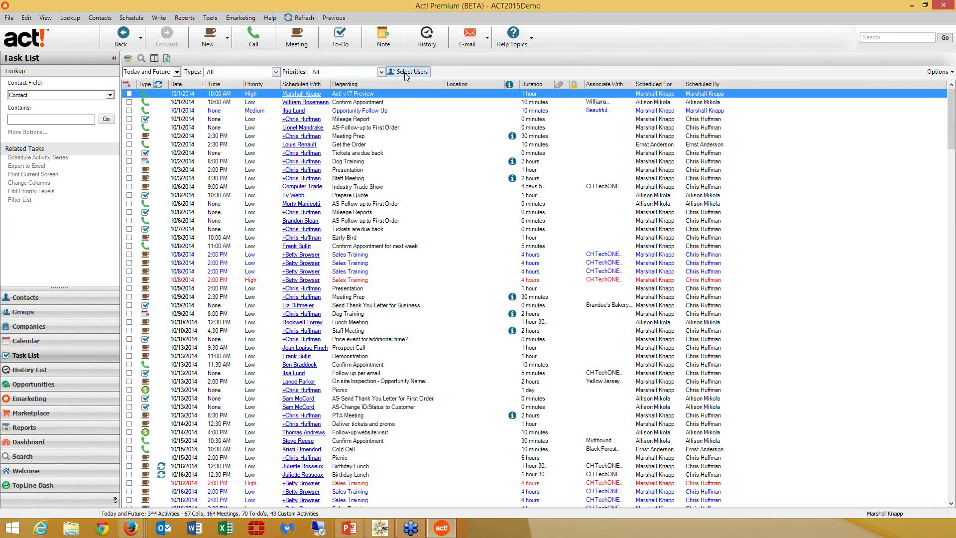
pyautogui.click(407, 71)
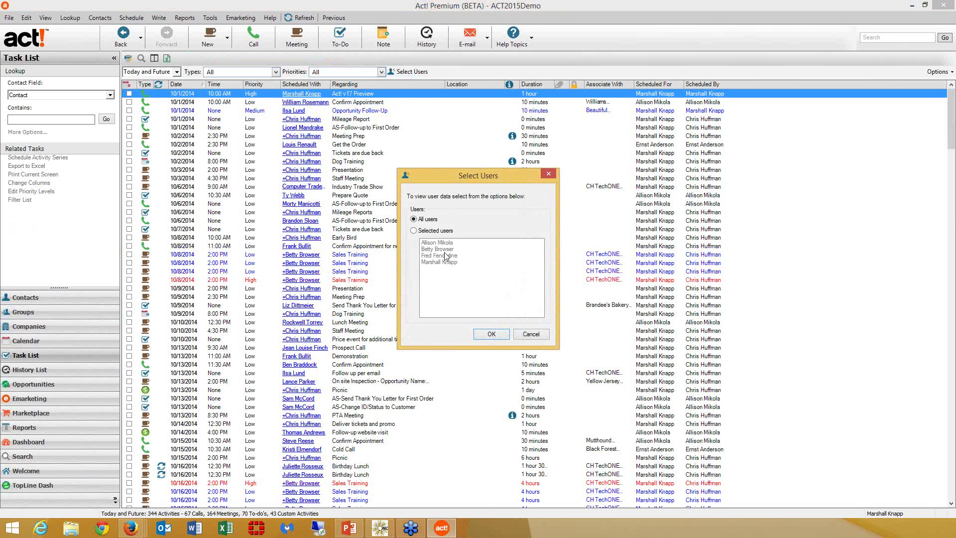
pyautogui.click(532, 335)
pyautogui.click(210, 18)
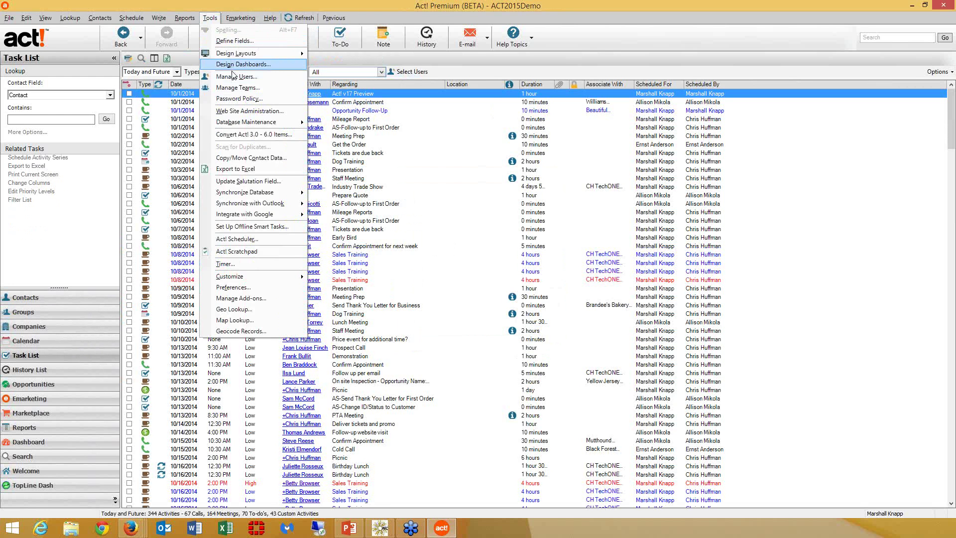
# - Reopen Manage Users, sort users by log-on status, select another user, then close the window
pyautogui.click(235, 76)
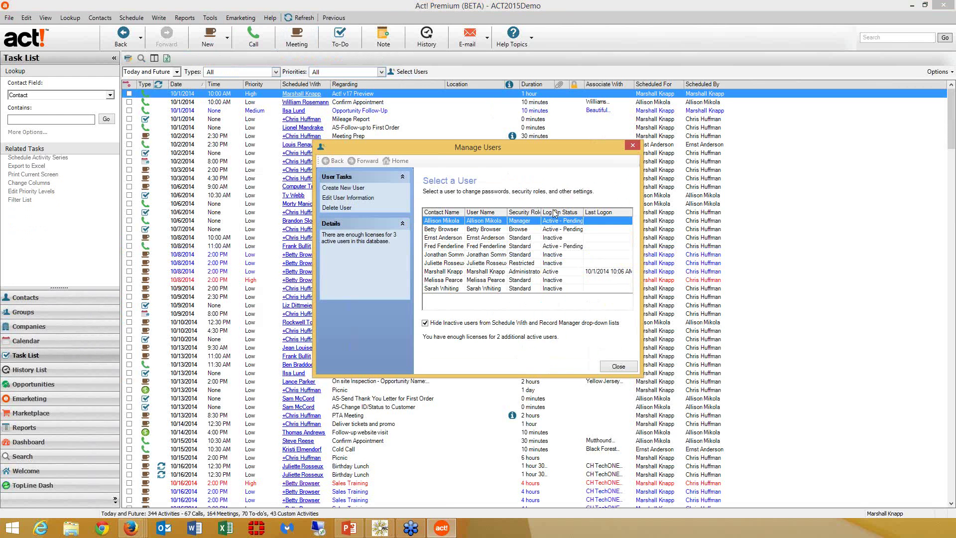
pyautogui.click(557, 212)
pyautogui.click(545, 240)
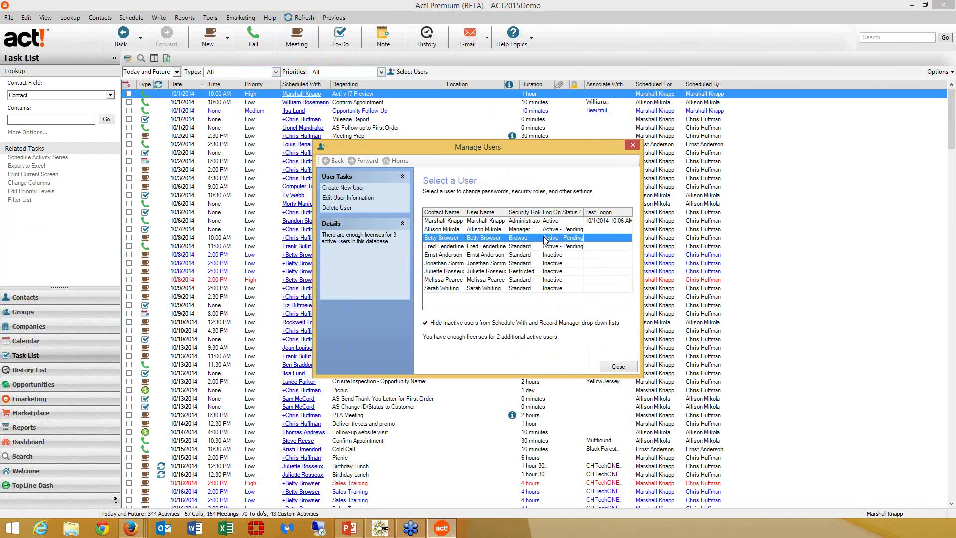
pyautogui.click(618, 366)
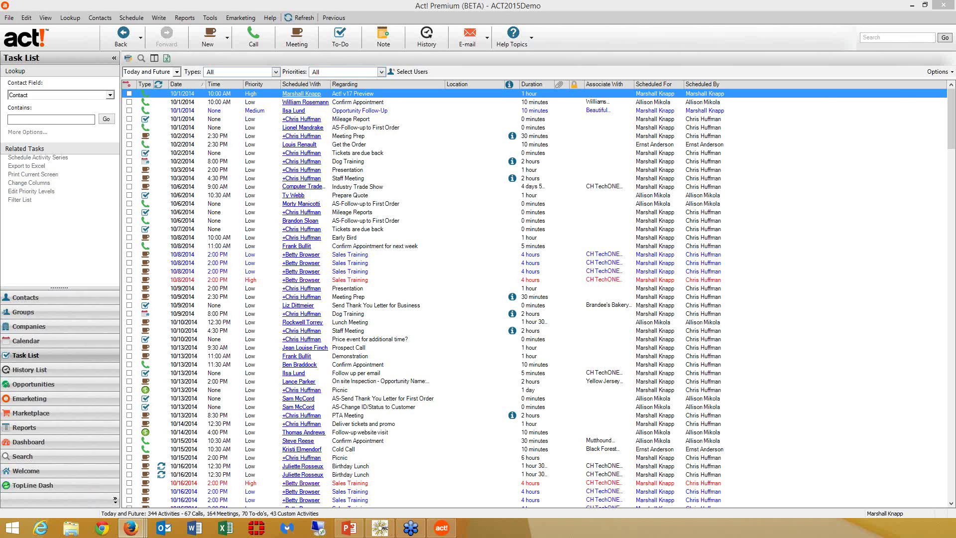
# - Drag the Firefox window with the Act! mobile Home page over the desktop Task List
pyautogui.moveTo(955, 101); pyautogui.dragTo(419, 91)
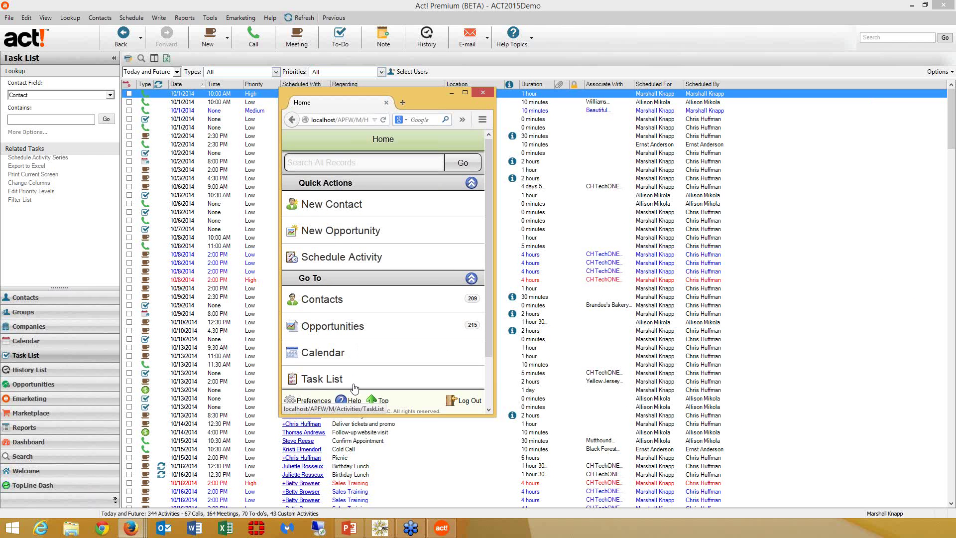
# - Open mobile Contacts, search all records by the contact's surname, and open the Beautiful Friendship Bar contact
pyautogui.moveTo(489, 312); pyautogui.dragTo(501, 366)
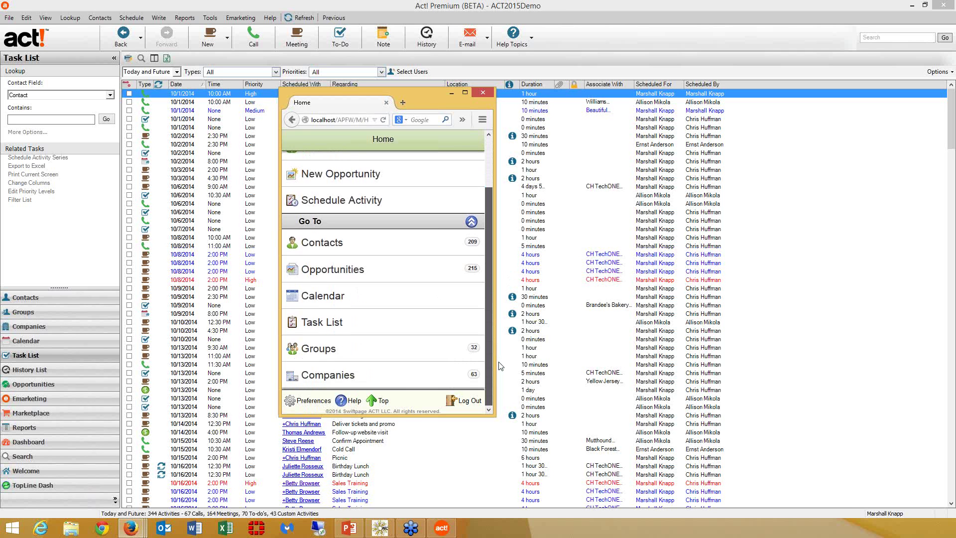
pyautogui.scroll(2, 488, 333)
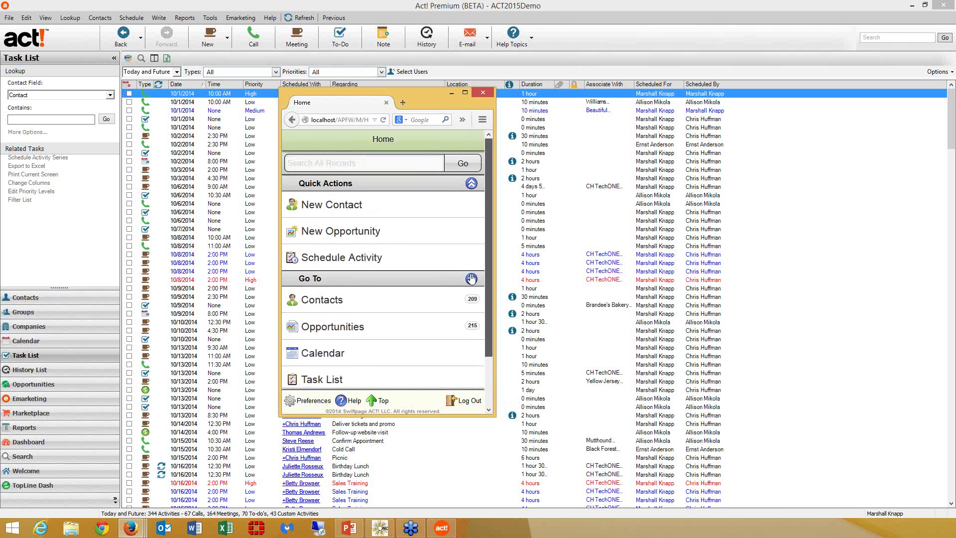
pyautogui.click(368, 303)
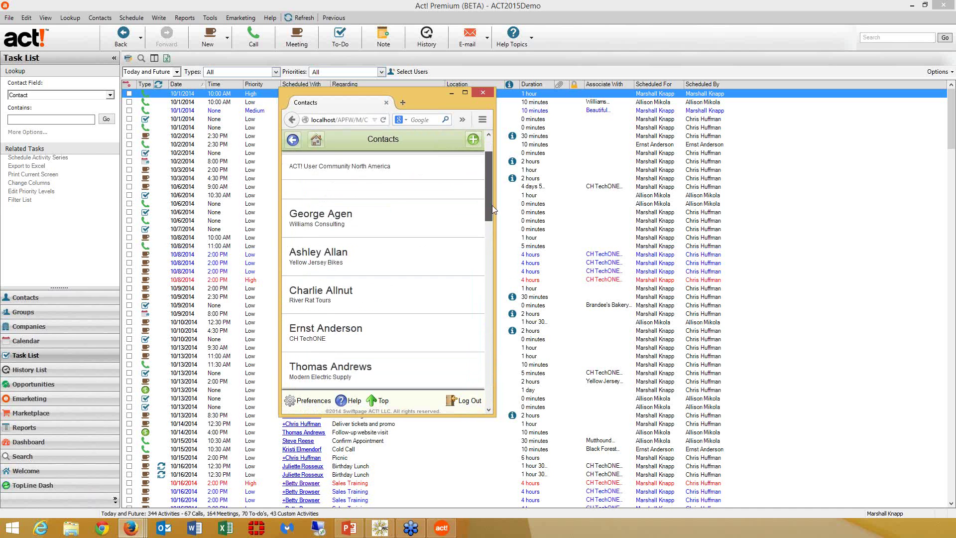
pyautogui.moveTo(492, 205); pyautogui.dragTo(456, 230)
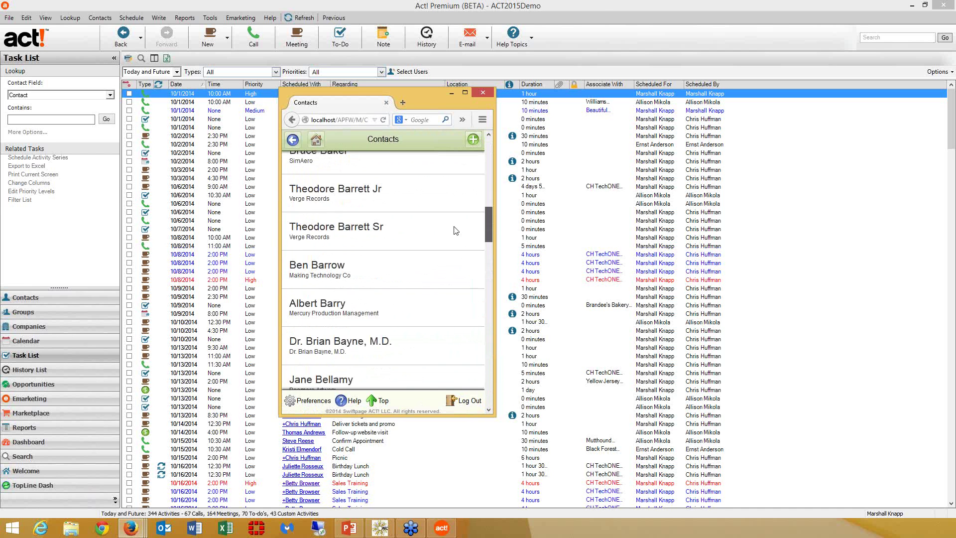
pyautogui.scroll(10, 456, 230)
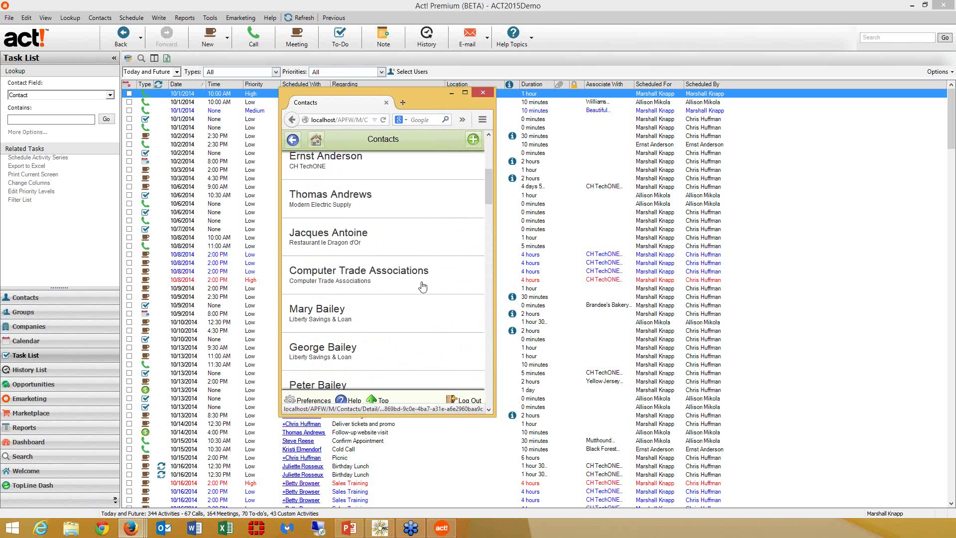
pyautogui.scroll(5, 488, 195)
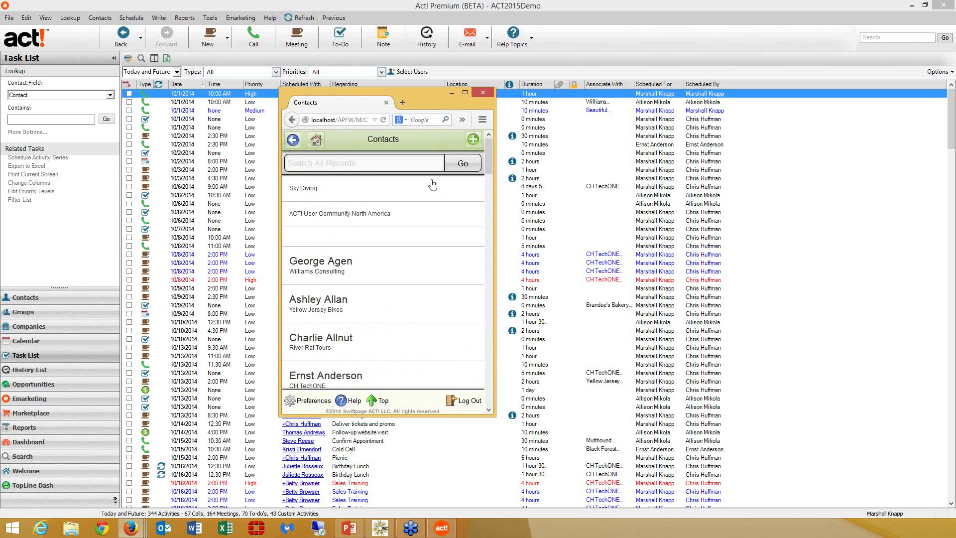
pyautogui.click(342, 164)
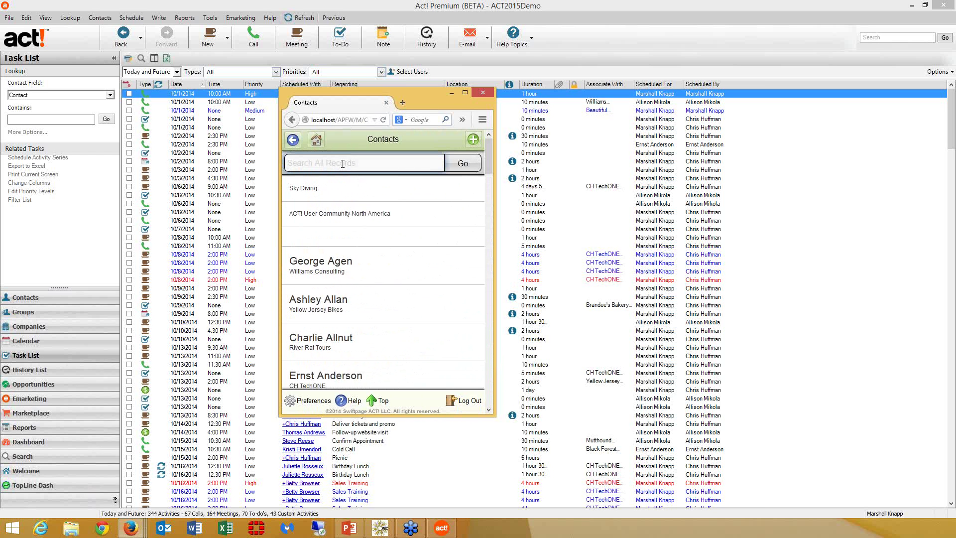
pyautogui.write('lund')
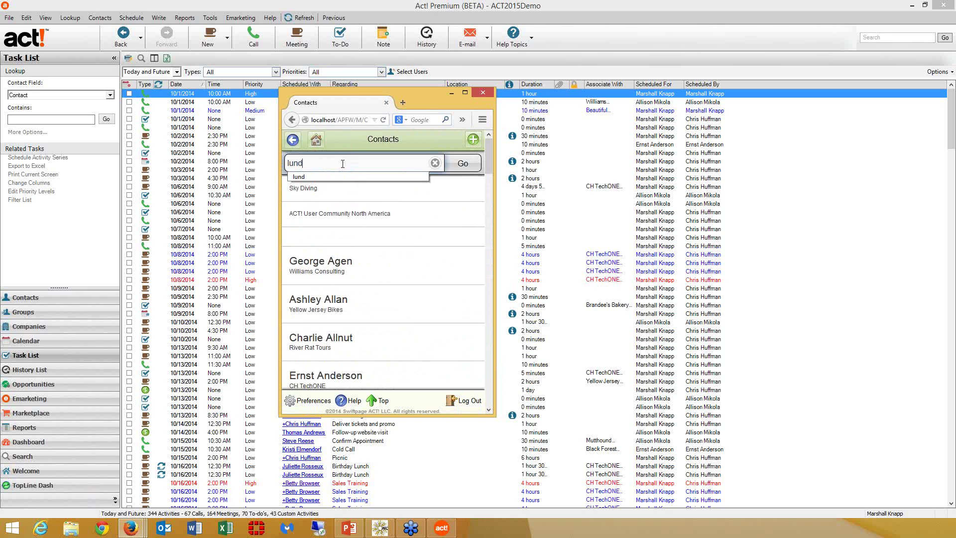
pyautogui.press('Return')
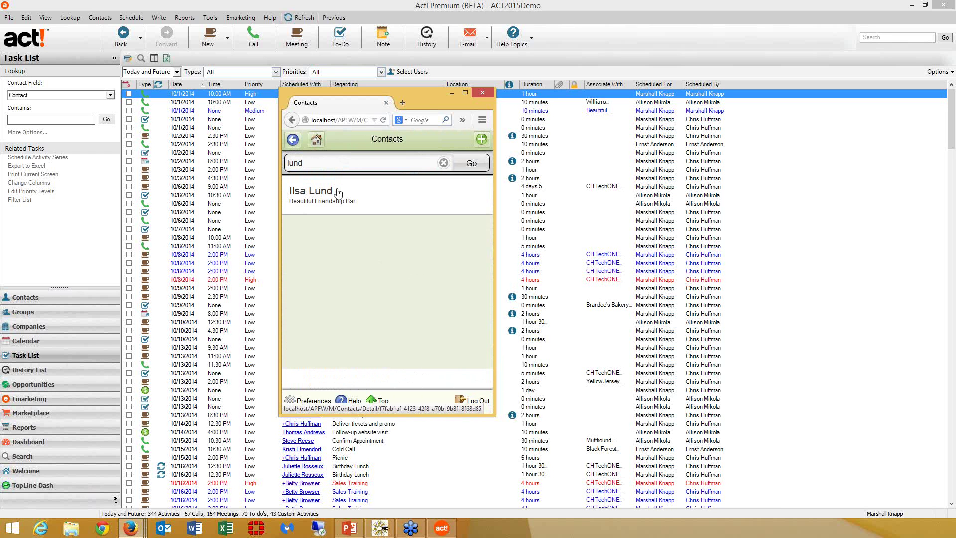
pyautogui.click(337, 192)
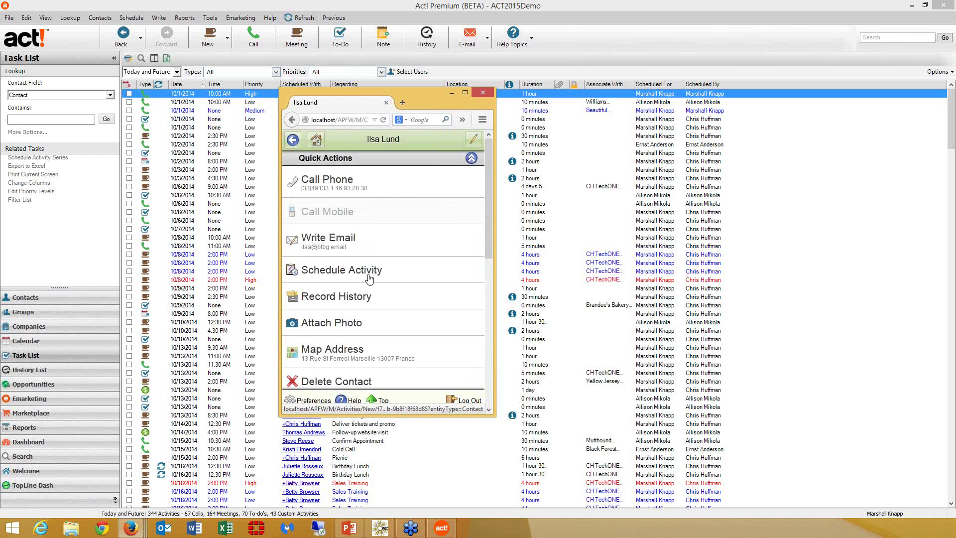
# - Attach Friendship.jpg as a photo to the contact and save the history entry
pyautogui.click(345, 326)
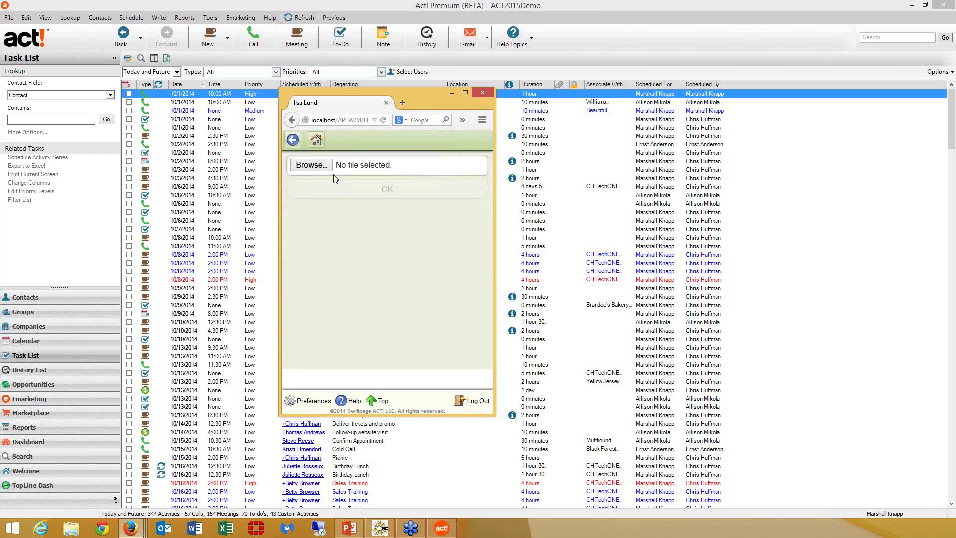
pyautogui.click(313, 166)
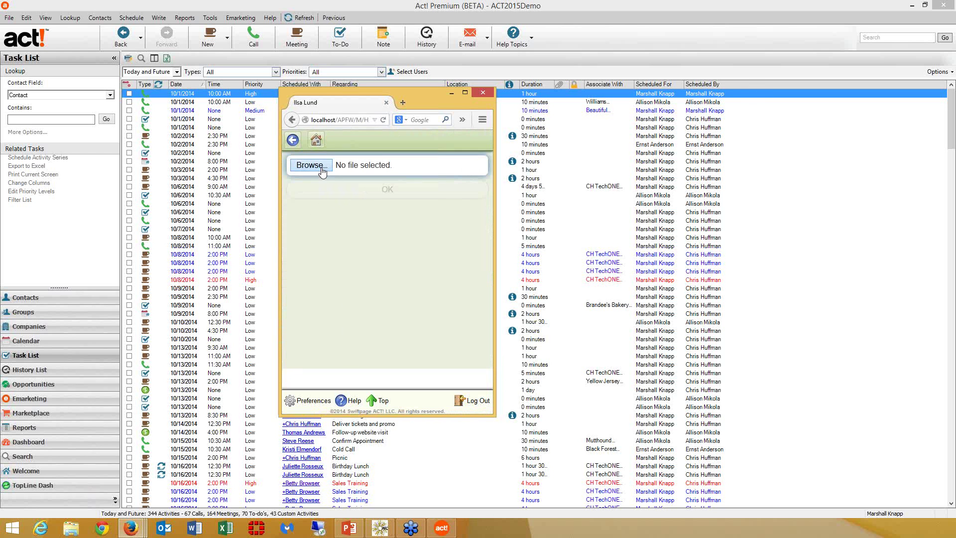
pyautogui.click(391, 188)
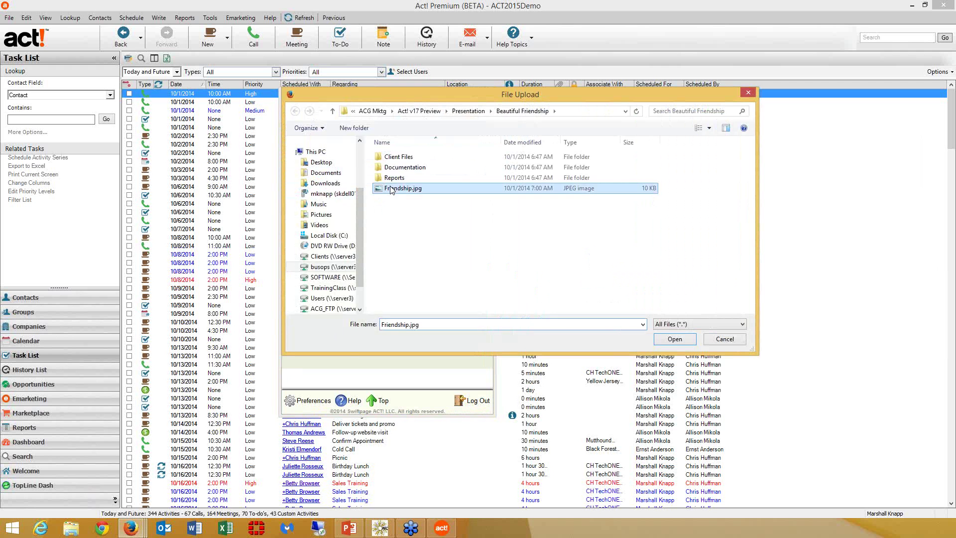
pyautogui.click(675, 339)
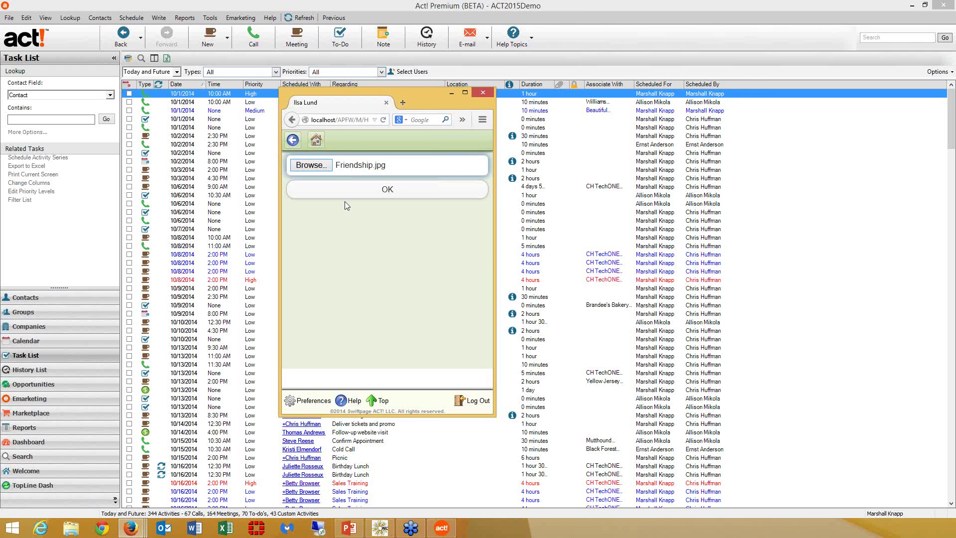
pyautogui.click(366, 191)
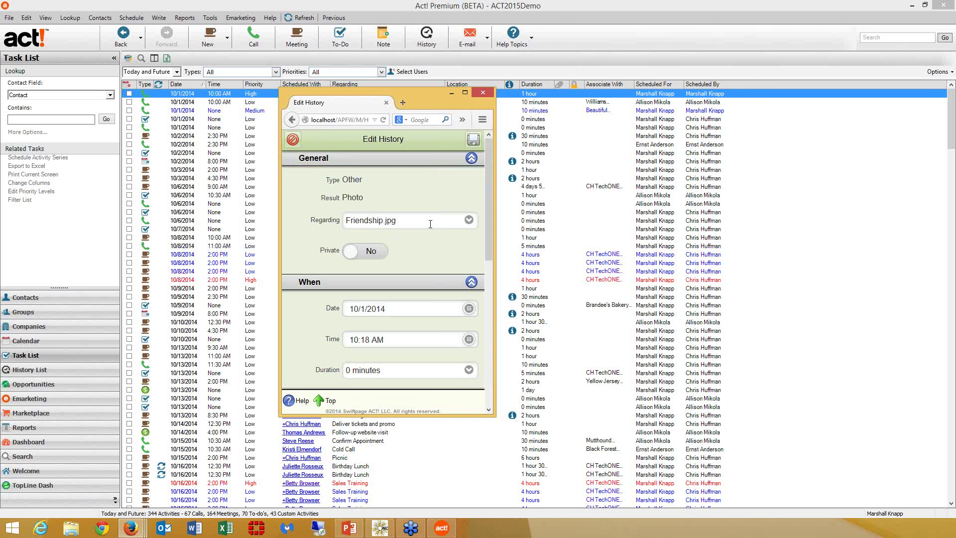
pyautogui.click(475, 145)
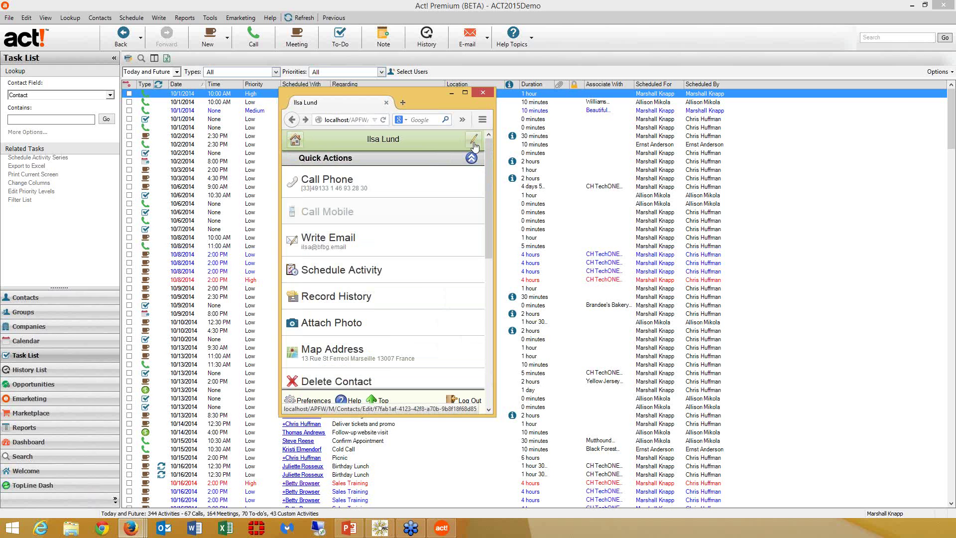
pyautogui.click(33, 120)
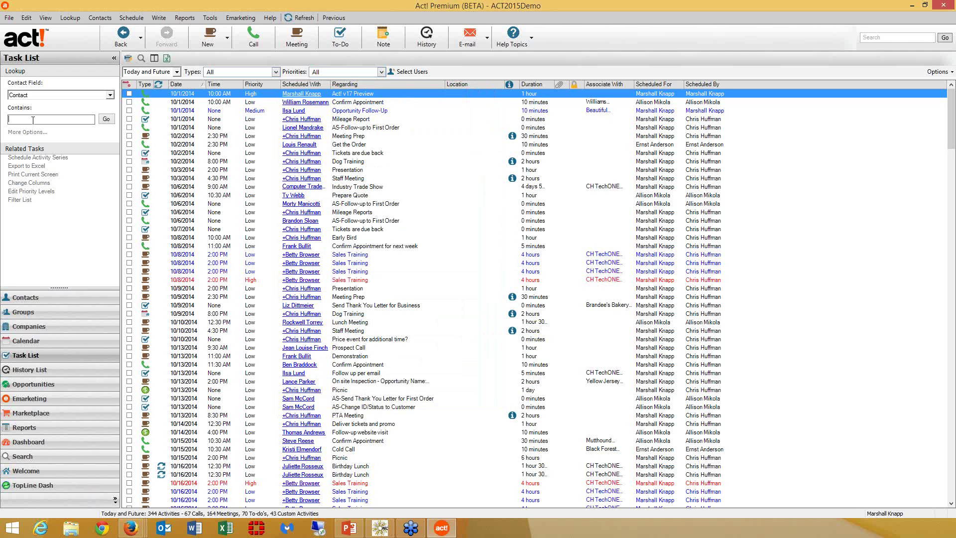
# - Look up the contact by first name on desktop, open its History, and view the Friendship.jpg photo
pyautogui.write('ilsa')
pyautogui.press('Return')
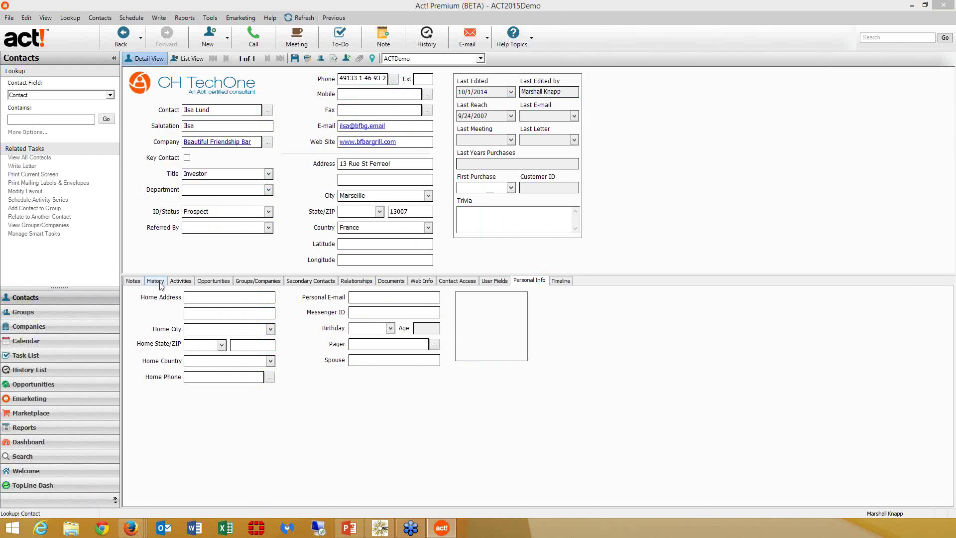
pyautogui.click(156, 280)
pyautogui.click(308, 315)
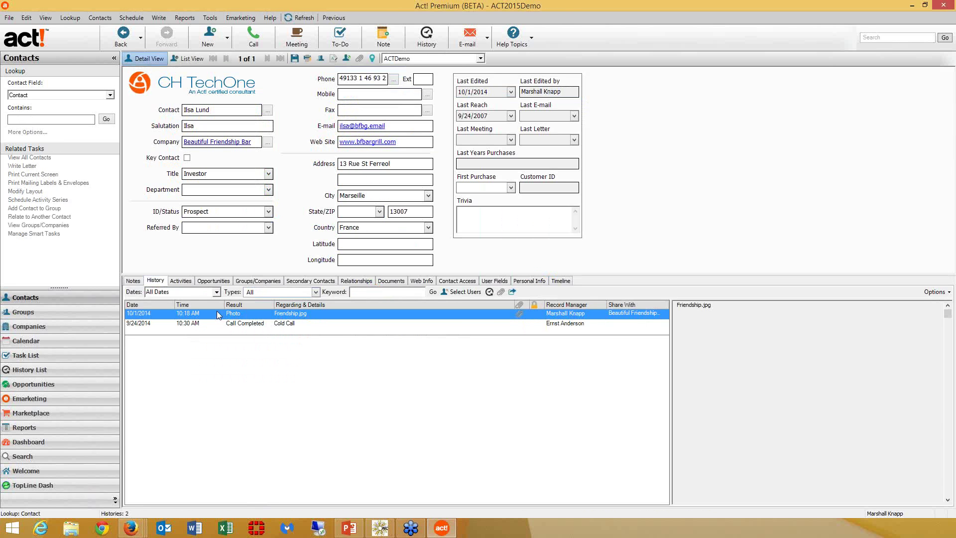
pyautogui.click(519, 315)
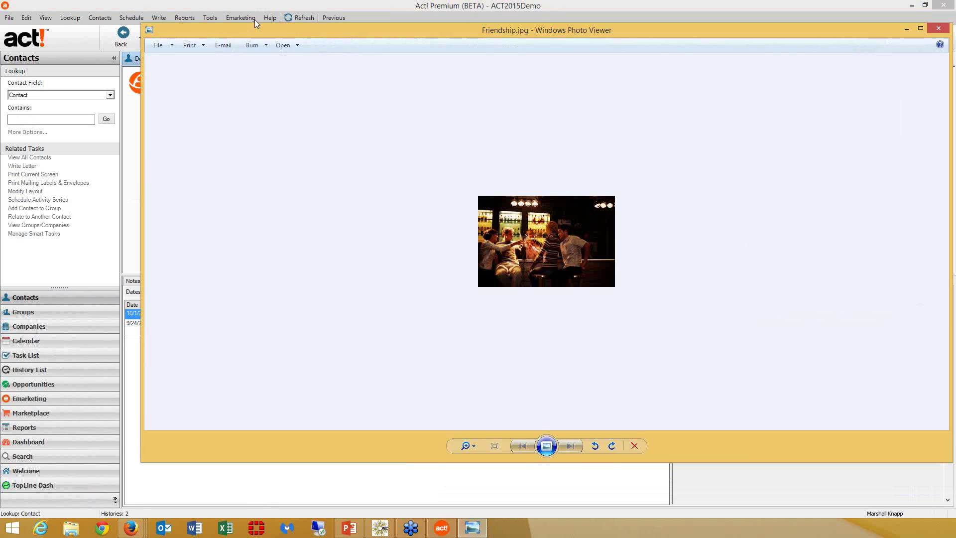
pyautogui.click(771, 27)
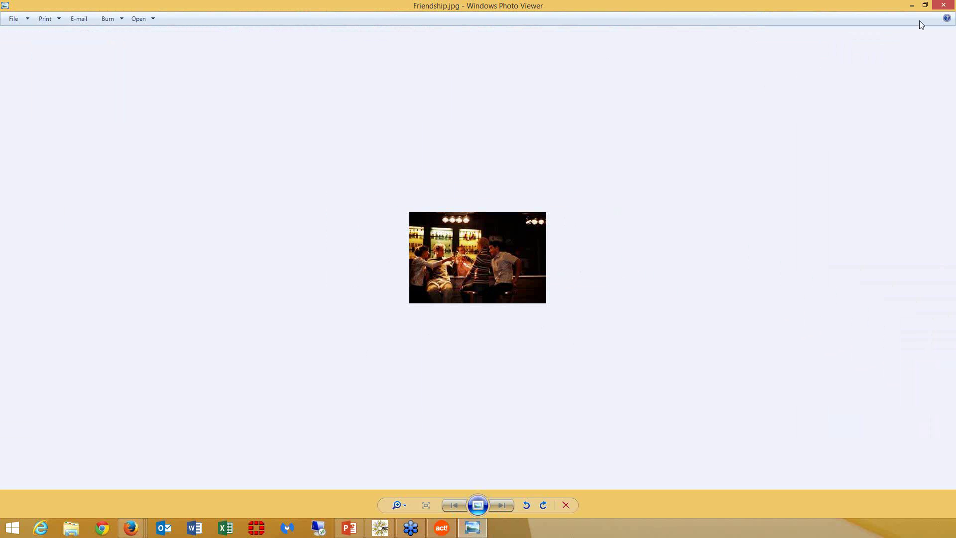
pyautogui.click(951, 6)
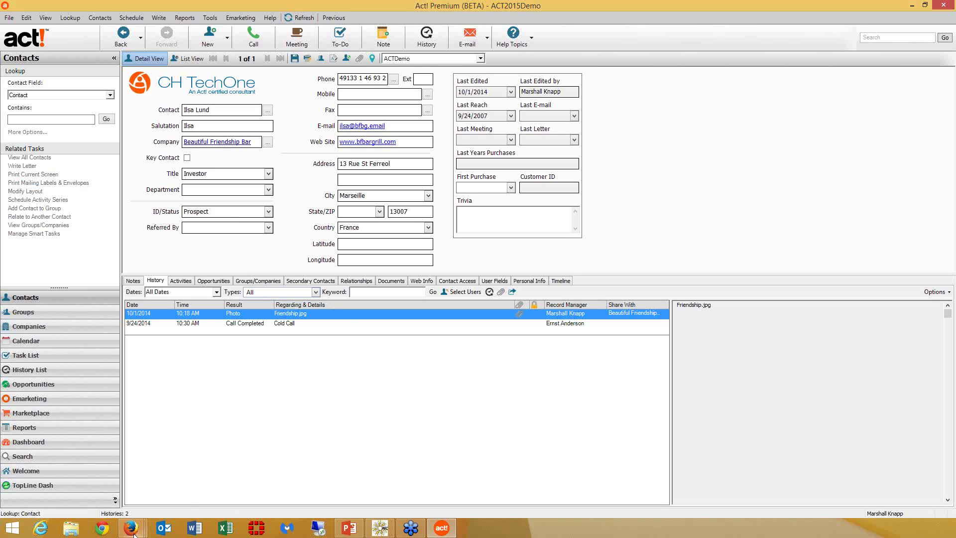
# - Bring the mobile Act! window forward and open the calendar from the Home page
pyautogui.moveTo(132, 532)
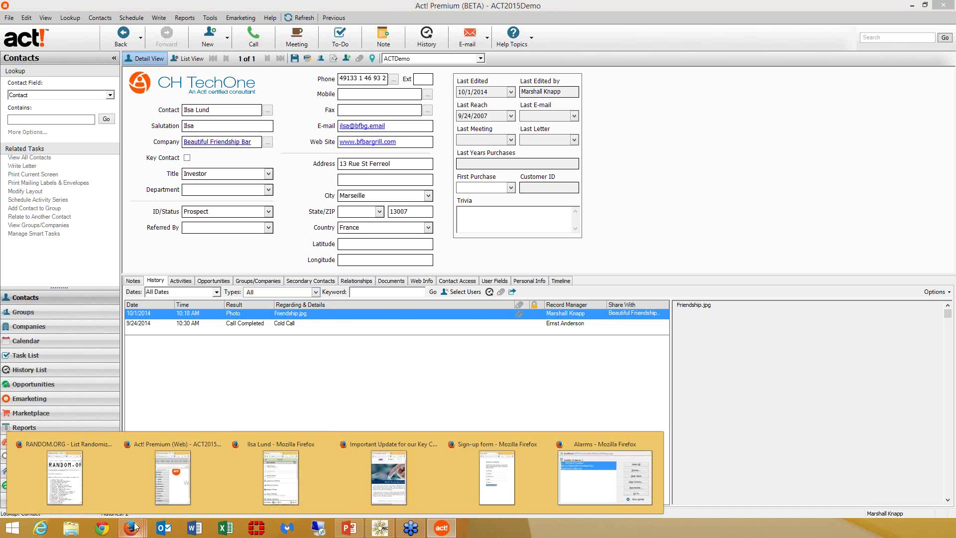
pyautogui.click(301, 477)
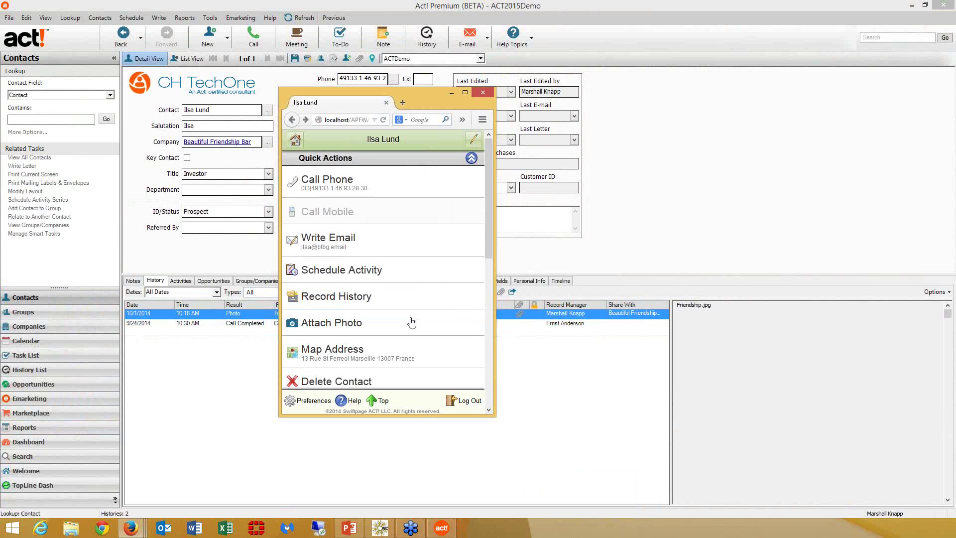
pyautogui.click(300, 145)
pyautogui.scroll(-2, 491, 288)
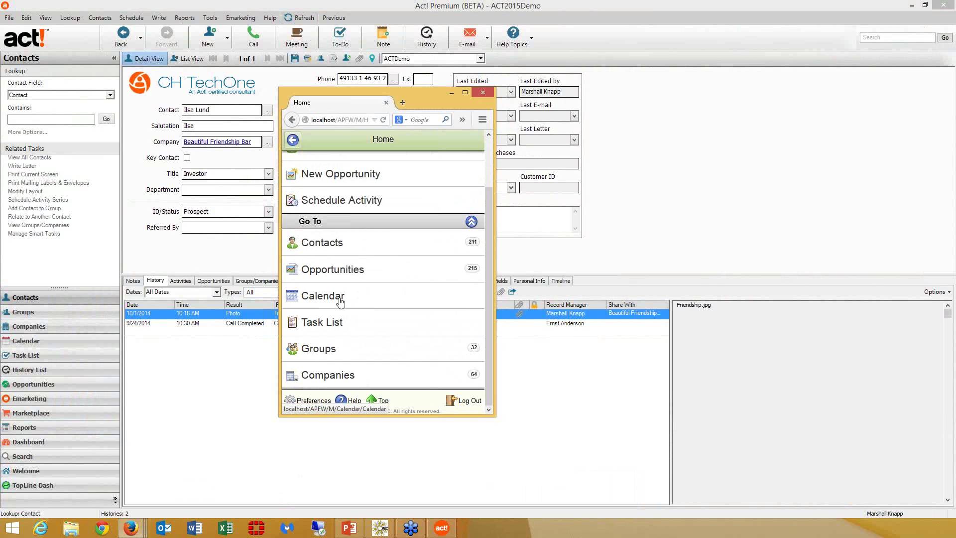
pyautogui.click(340, 298)
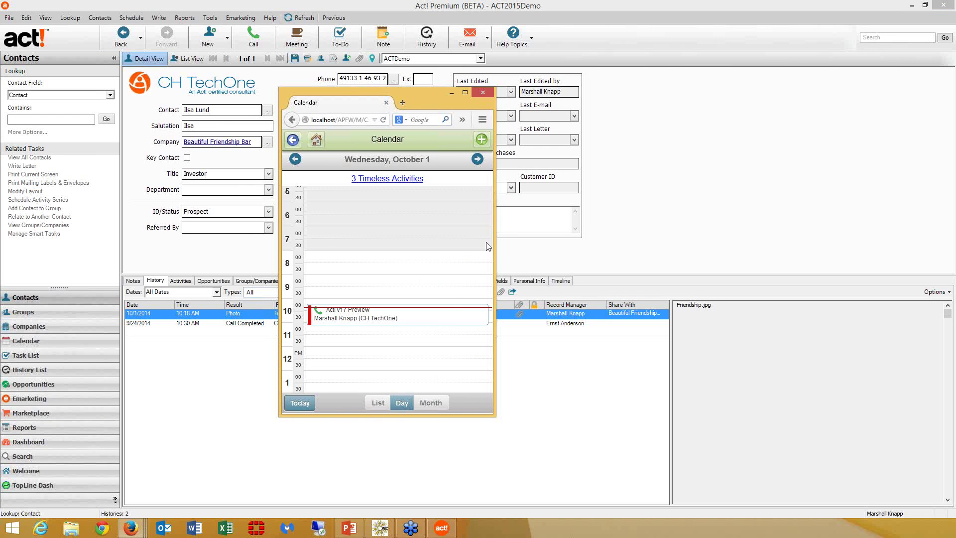
# - Open the Act! v17 Preview appointment for editing, then cancel back to the October 1 day view
pyautogui.click(354, 313)
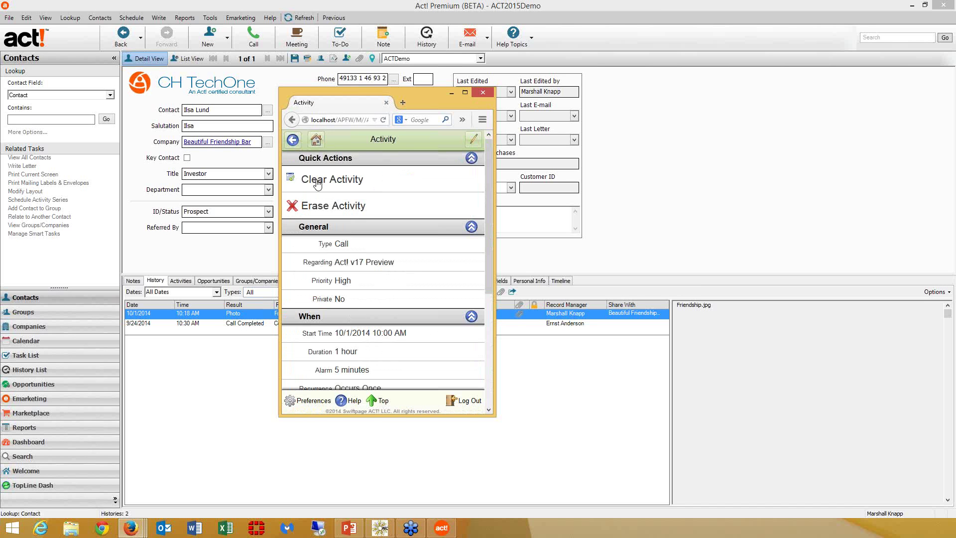
pyautogui.click(474, 141)
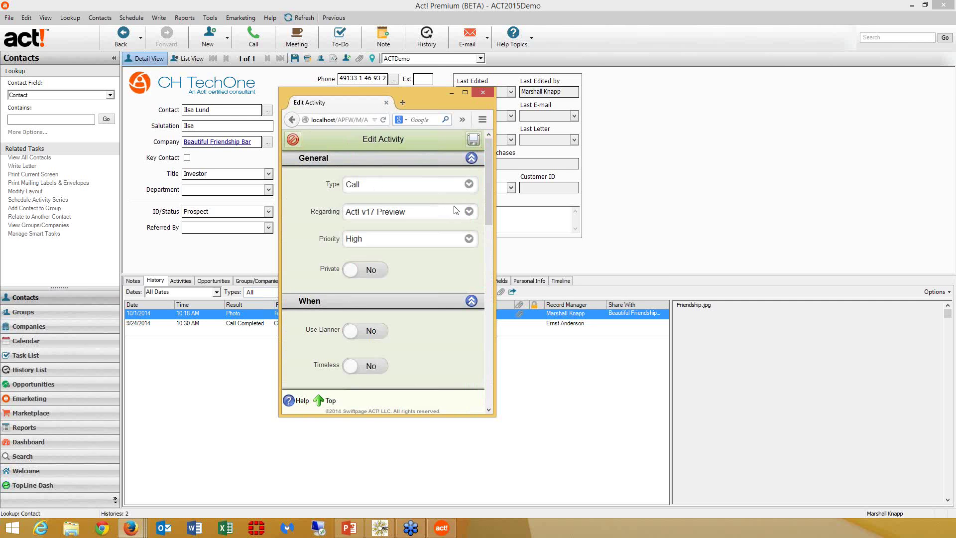
pyautogui.moveTo(489, 256); pyautogui.dragTo(493, 352)
pyautogui.click(407, 361)
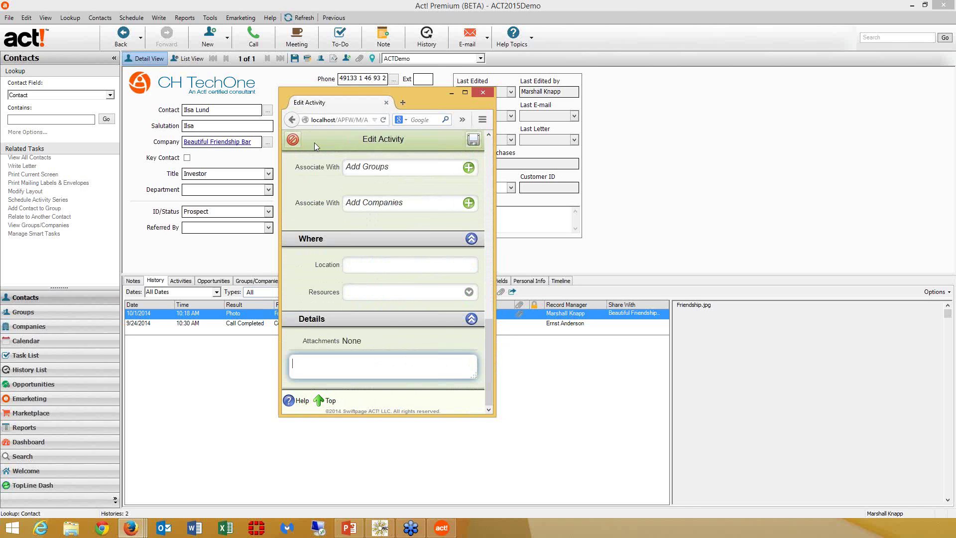
pyautogui.click(289, 141)
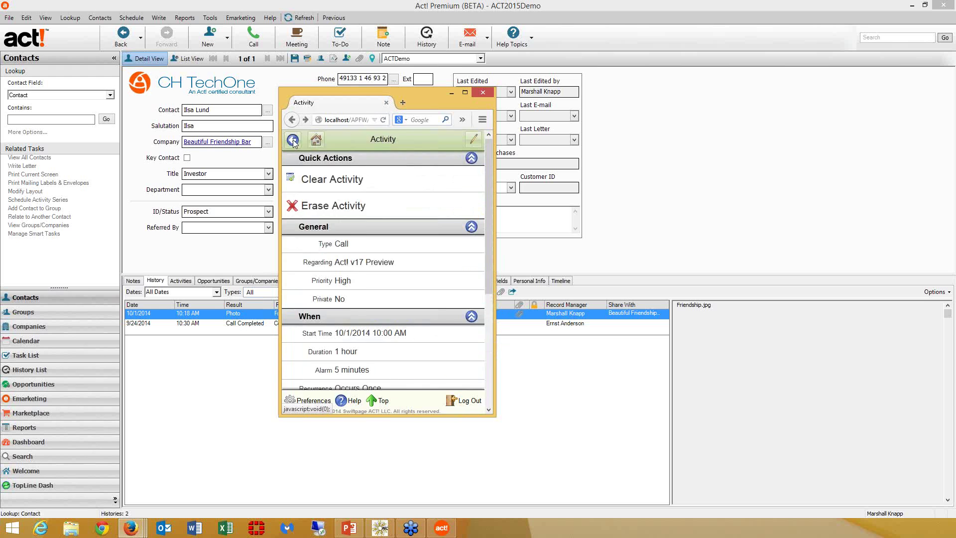
pyautogui.click(292, 140)
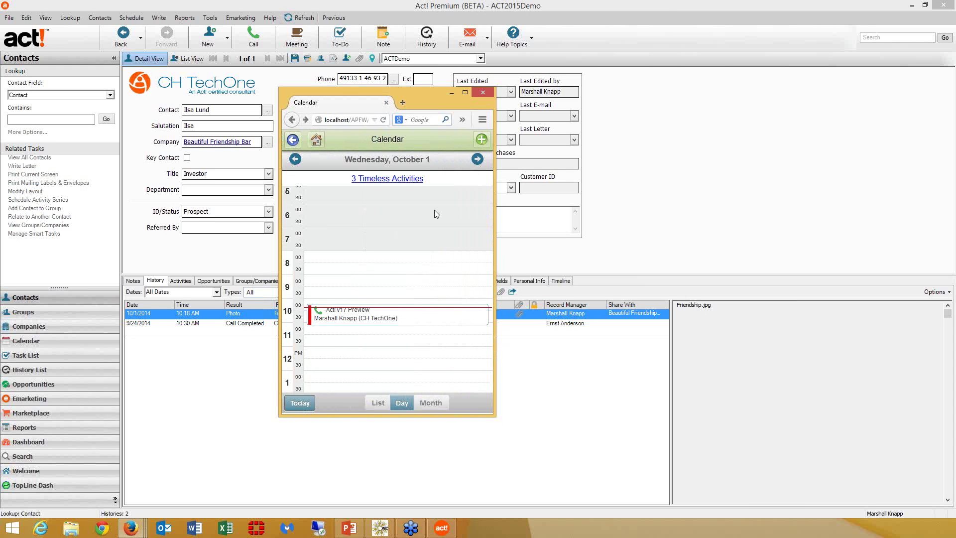
# - Create a new timeless Call activity regarding 'Follow-up on Proposal' with High priority
pyautogui.click(481, 140)
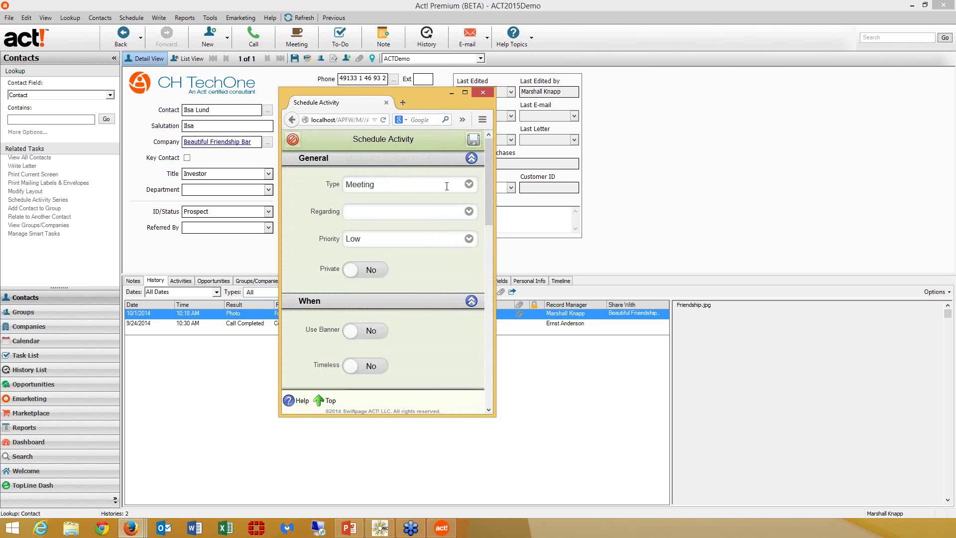
pyautogui.click(469, 184)
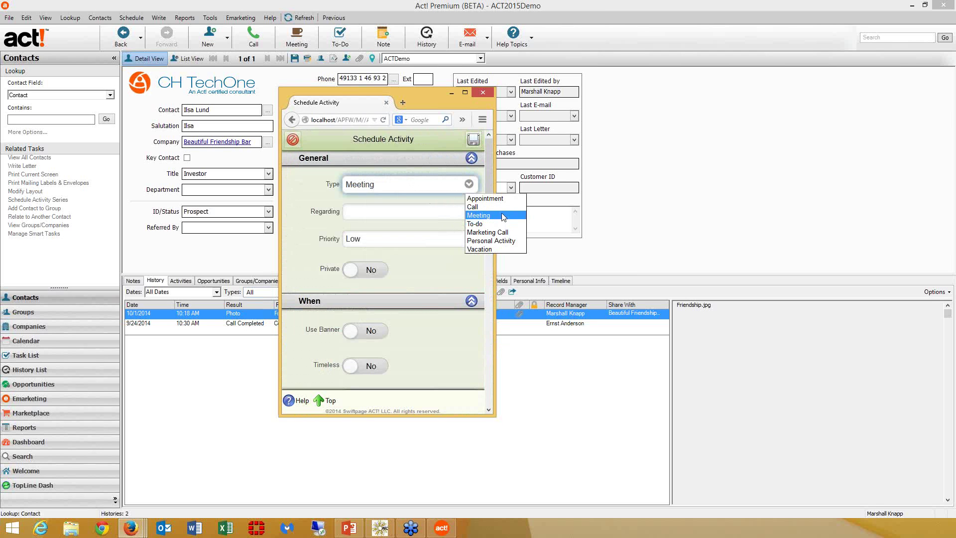
pyautogui.click(475, 206)
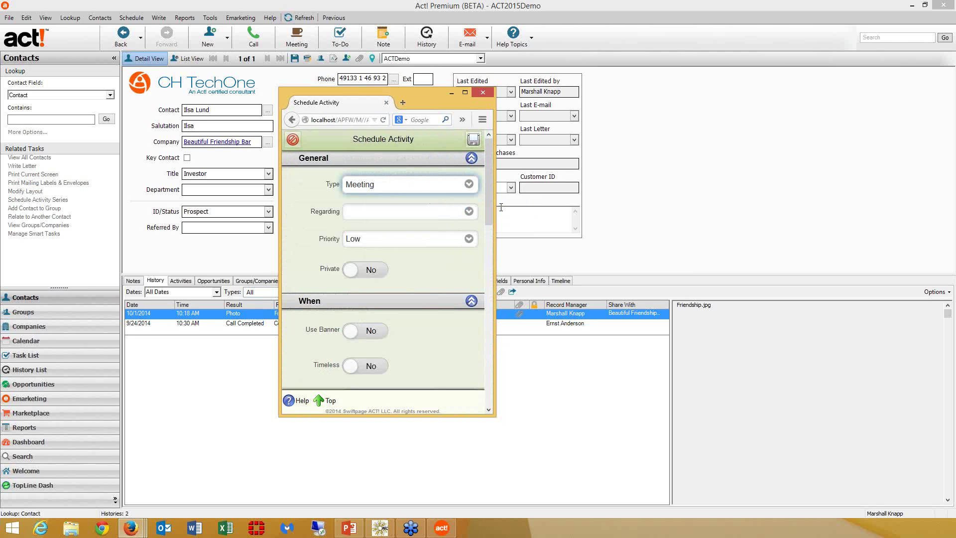
pyautogui.click(418, 212)
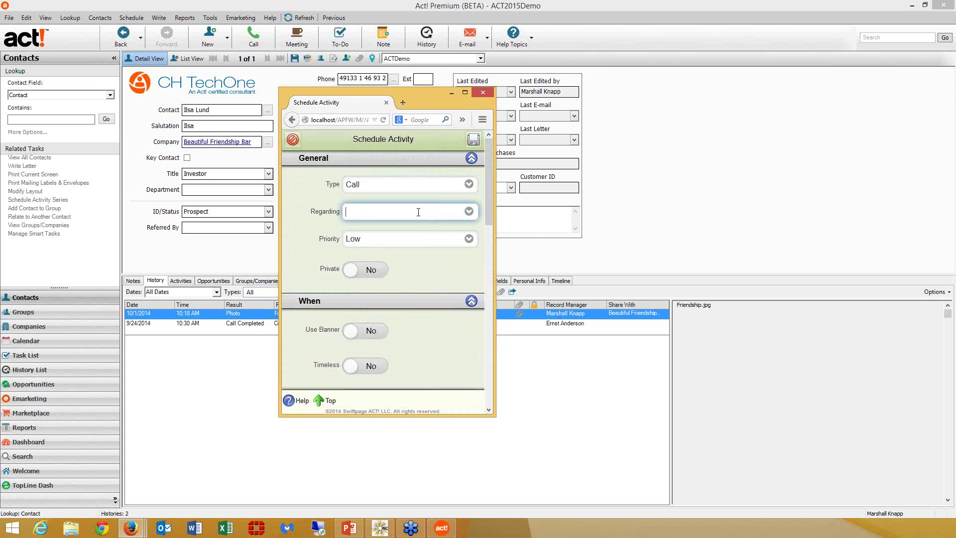
pyautogui.write('Follow-up on Proposal')
pyautogui.click(470, 239)
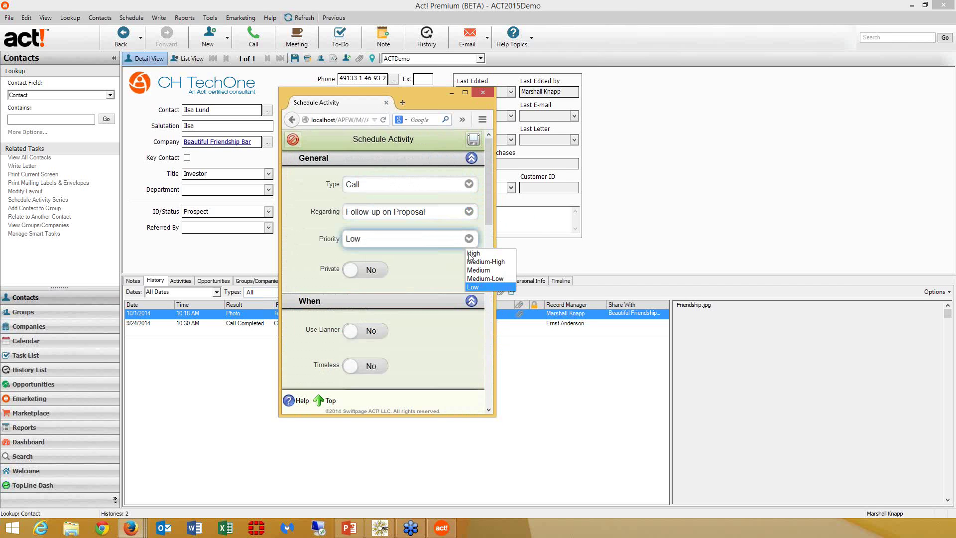
pyautogui.click(476, 255)
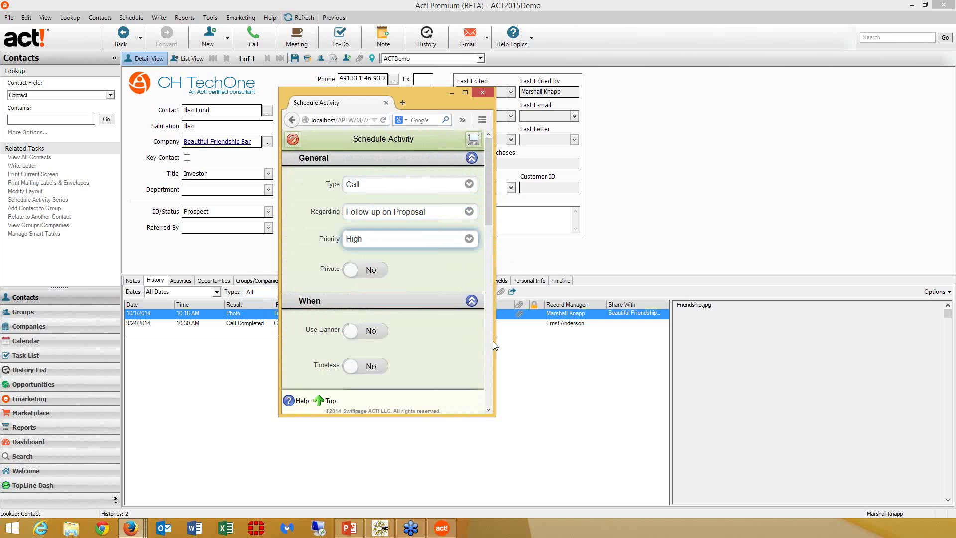
pyautogui.click(371, 366)
pyautogui.scroll(-5, 489, 354)
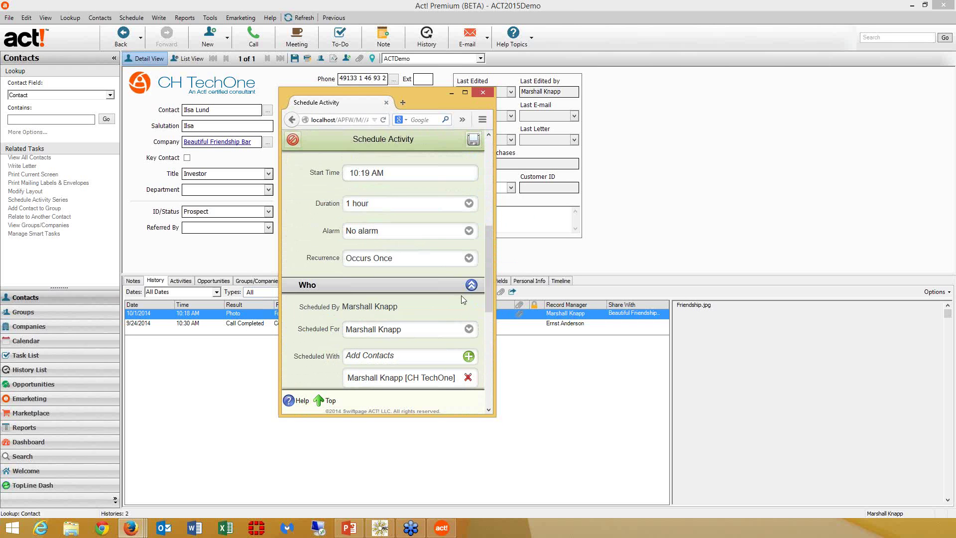
# - Set the call's alarm and duration both to 15 minutes
pyautogui.click(469, 231)
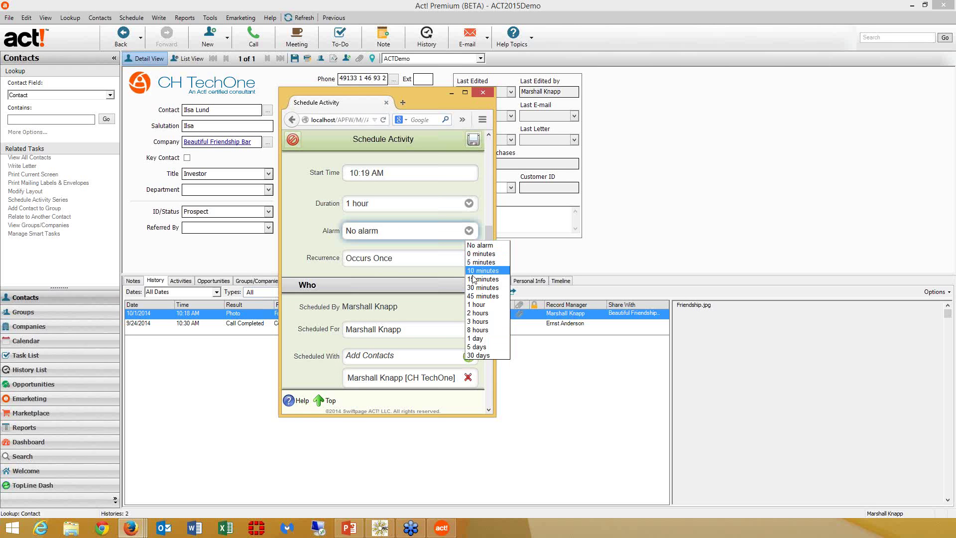
pyautogui.click(481, 279)
pyautogui.click(468, 209)
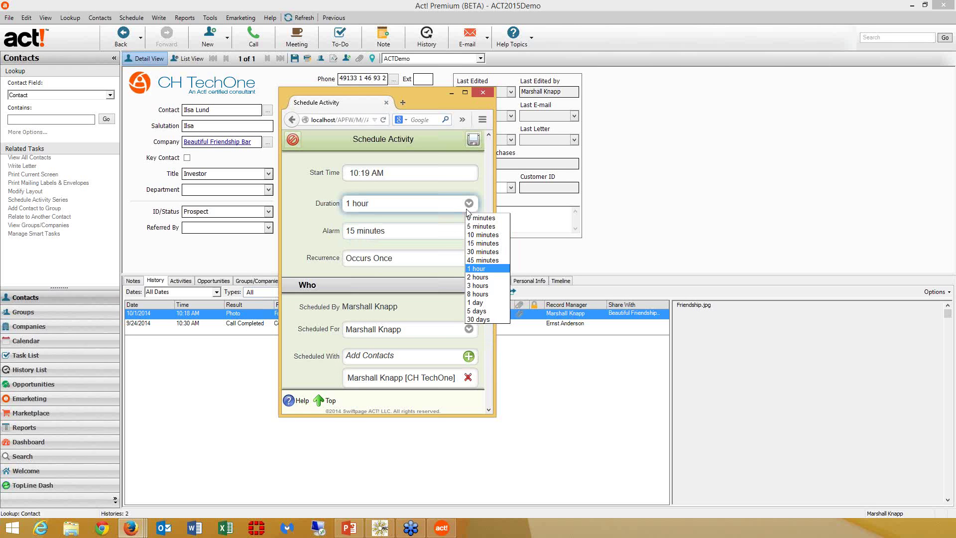
pyautogui.click(477, 243)
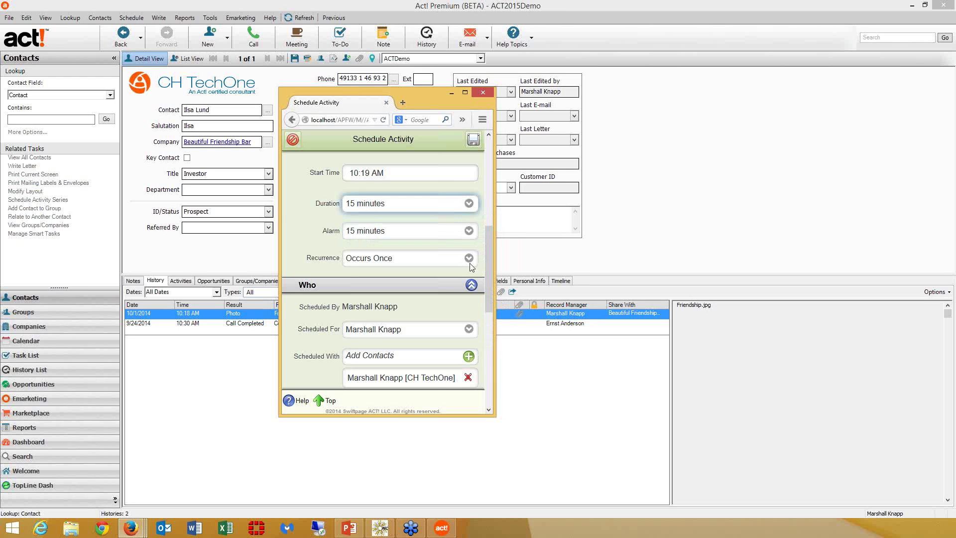
# - Replace the attendee with the Beautiful Friendship Bar contact and save the activity
pyautogui.click(468, 377)
pyautogui.click(469, 356)
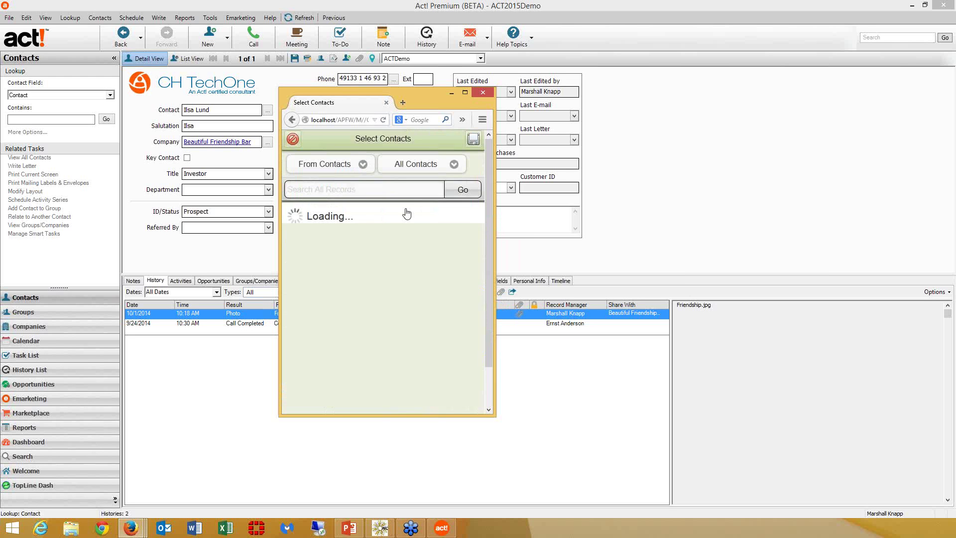
pyautogui.click(365, 188)
pyautogui.write('lund')
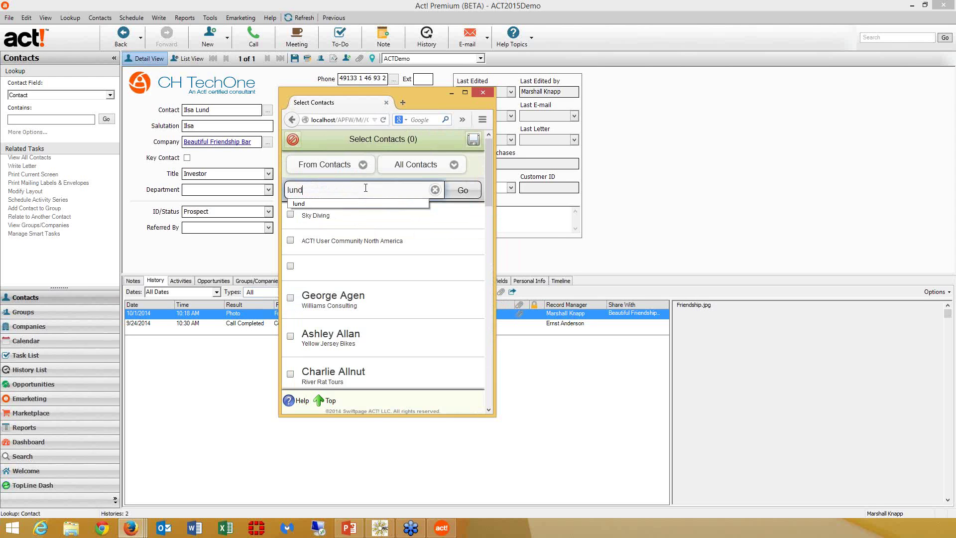
pyautogui.press('Return')
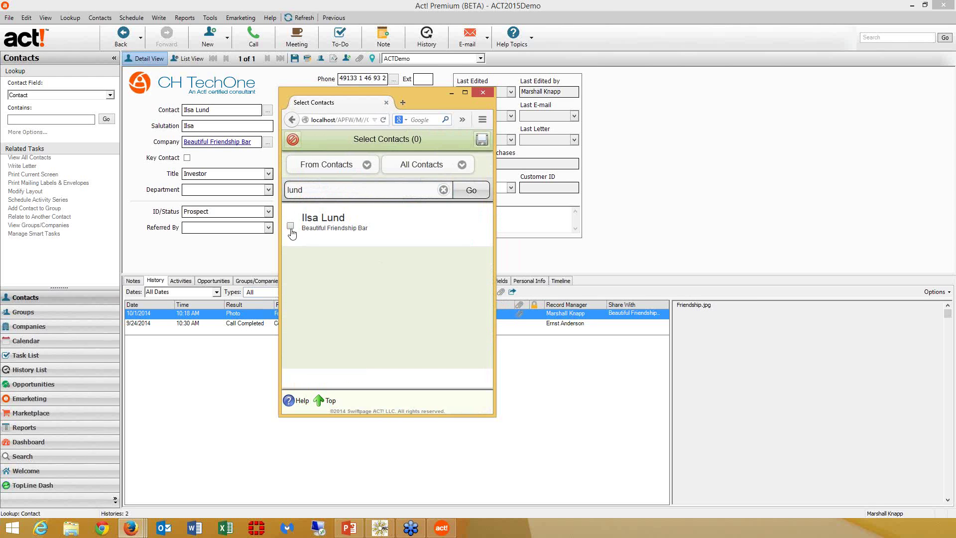
pyautogui.click(291, 225)
pyautogui.click(481, 141)
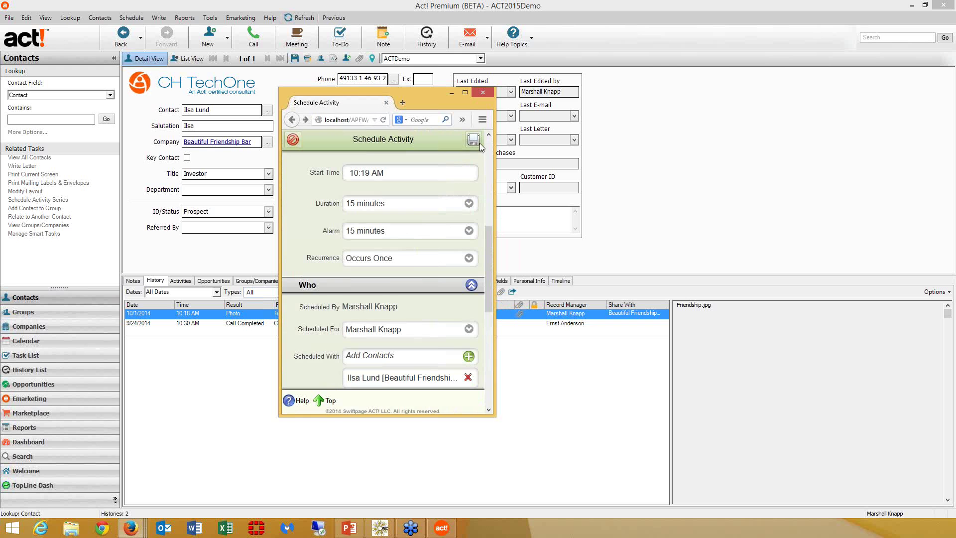
pyautogui.click(472, 140)
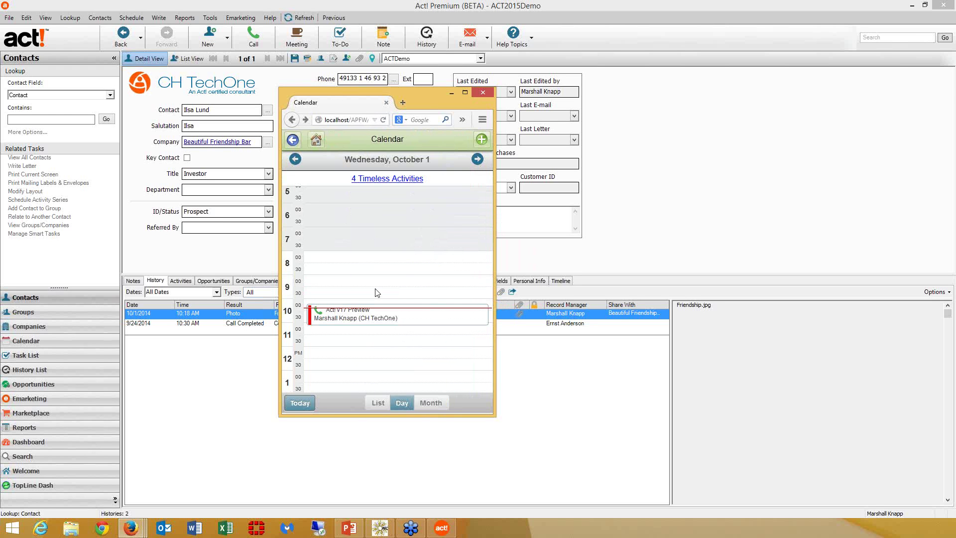
# - In desktop Act!, select the Follow-up on Proposal call in the contact's Activities tab
pyautogui.click(214, 312)
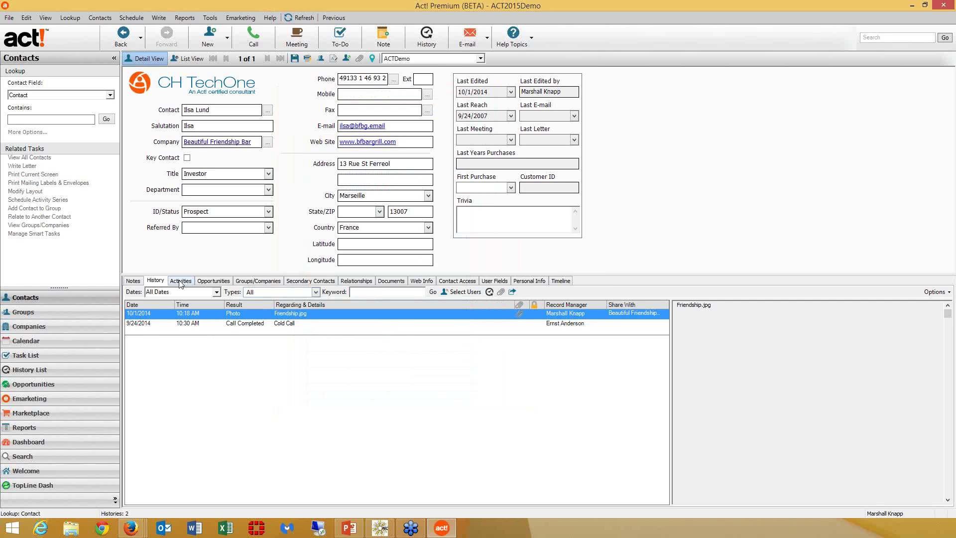
pyautogui.click(180, 281)
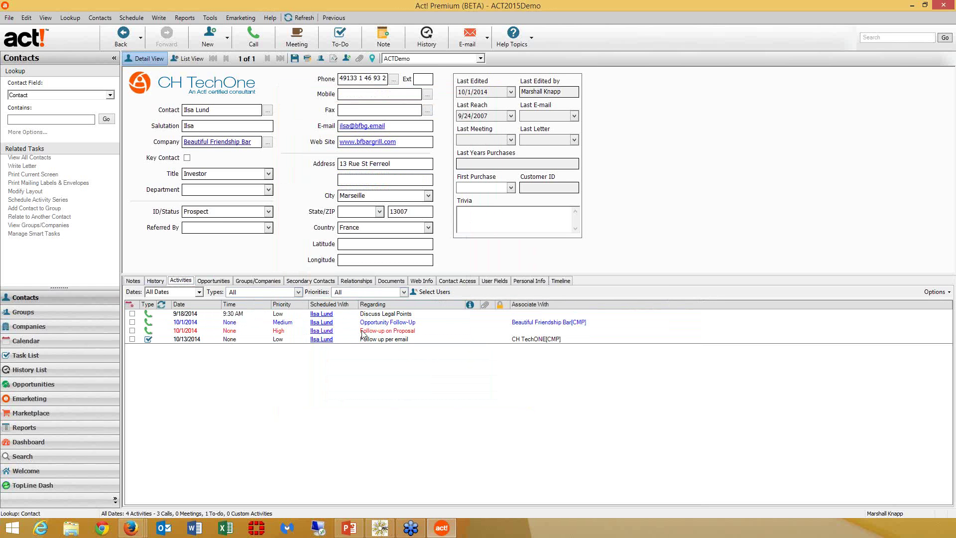
pyautogui.click(377, 333)
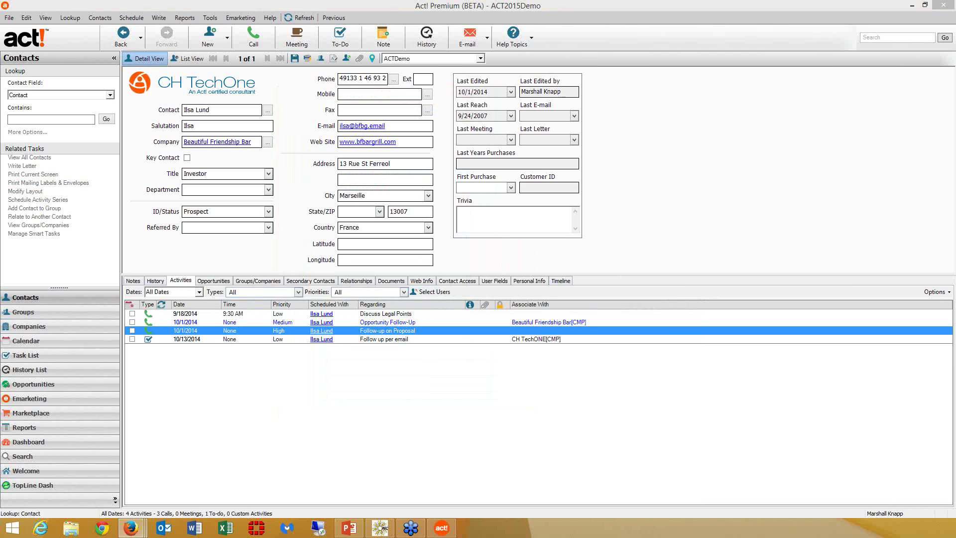
pyautogui.moveTo(955, 85); pyautogui.dragTo(553, 100)
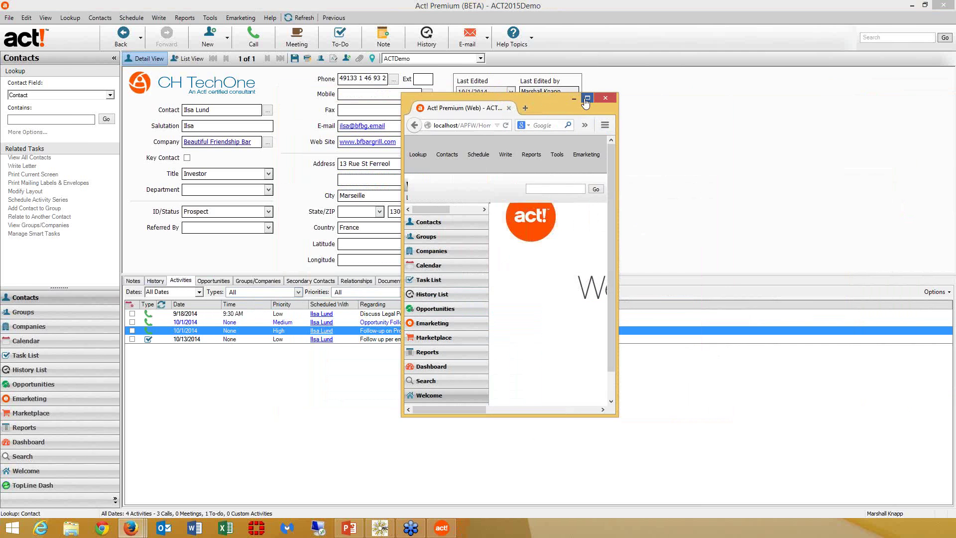
# - Maximize the Act! Web browser window and show the contact detail view
pyautogui.click(588, 99)
pyautogui.click(56, 316)
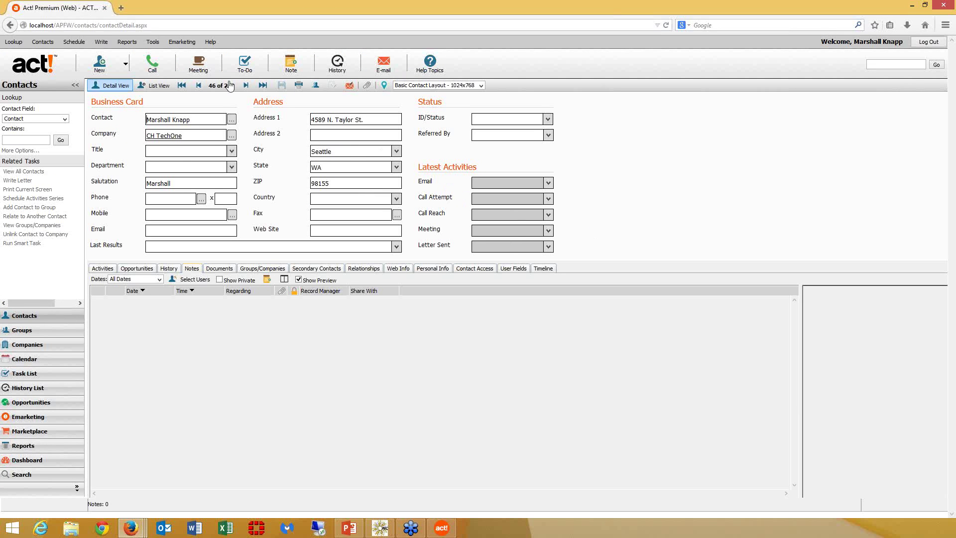
pyautogui.click(154, 43)
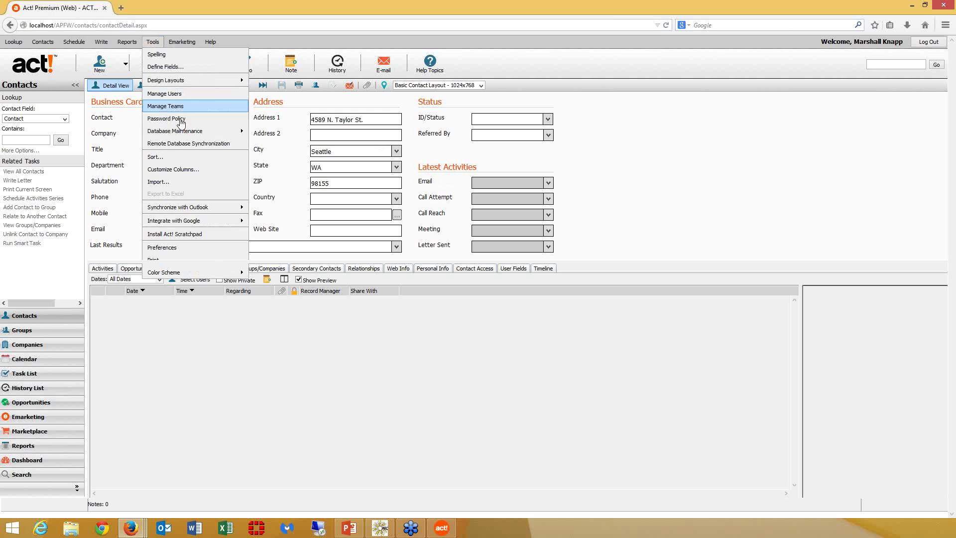
# - Create a remote sync database named 'MarshallRemote' for the chosen user
pyautogui.click(195, 148)
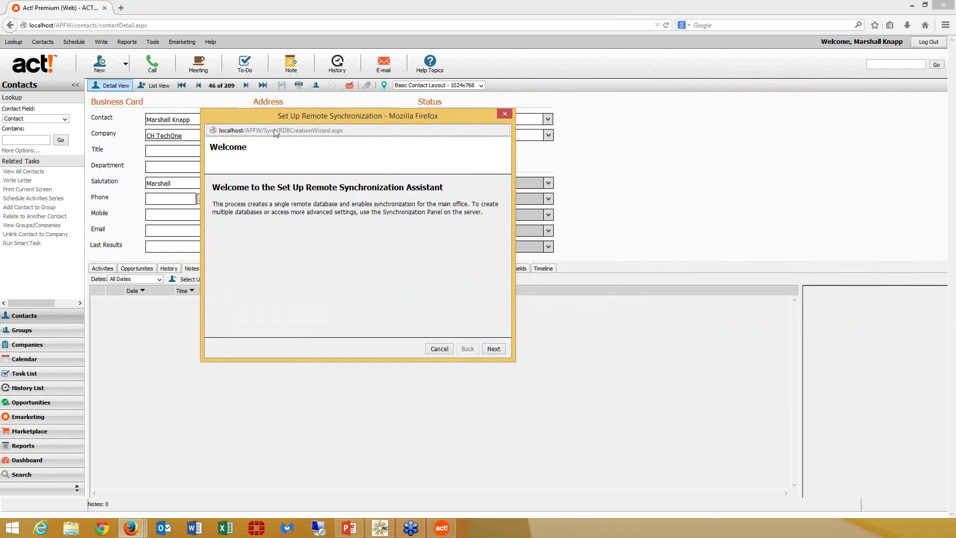
pyautogui.click(494, 355)
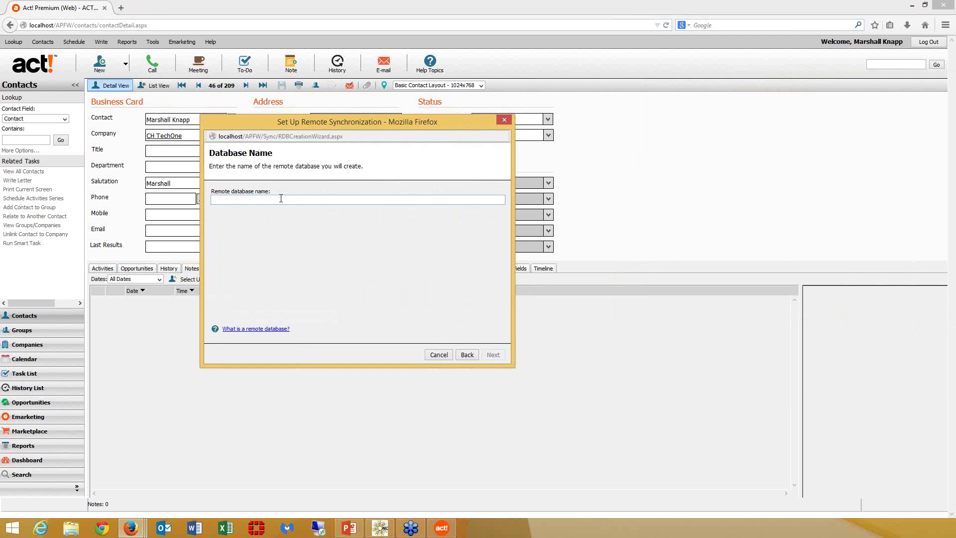
pyautogui.write('MarshallRemote')
pyautogui.click(501, 356)
pyautogui.click(262, 241)
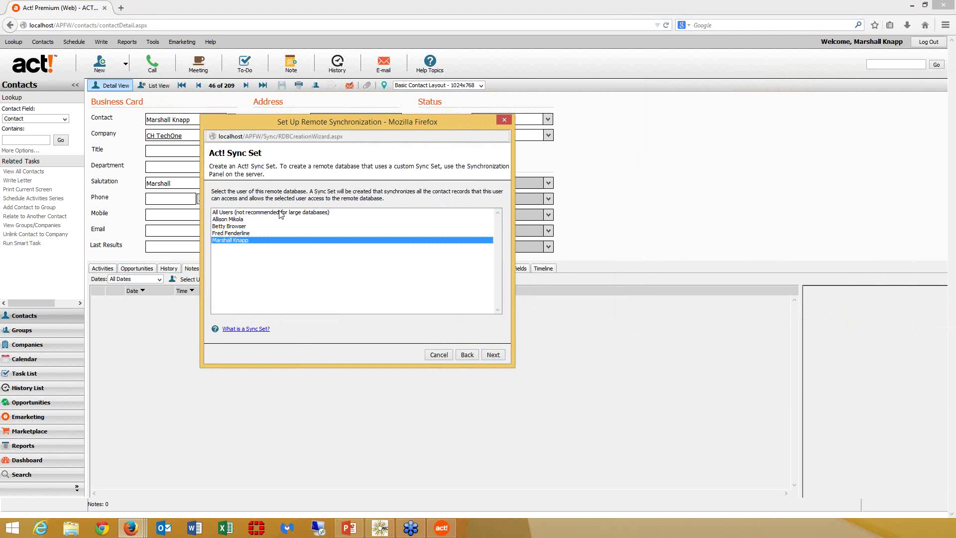
pyautogui.click(492, 356)
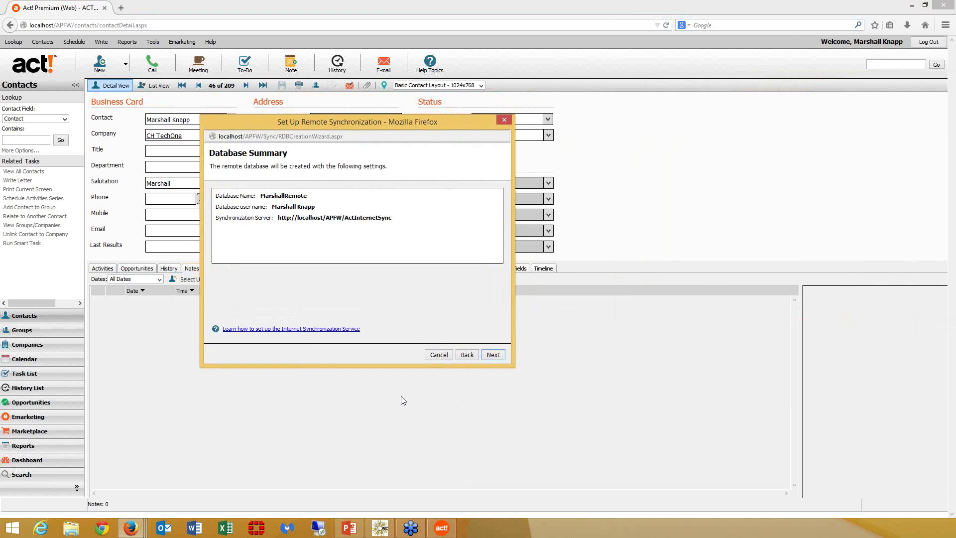
pyautogui.click(489, 355)
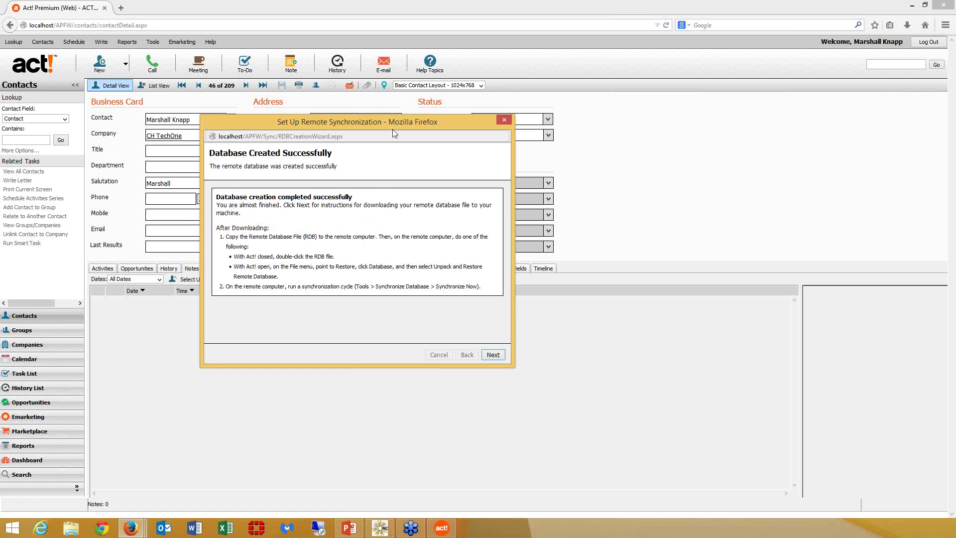
# - Reach the remote database download instructions, then close the synchronization setup
pyautogui.moveTo(357, 130); pyautogui.dragTo(228, 153)
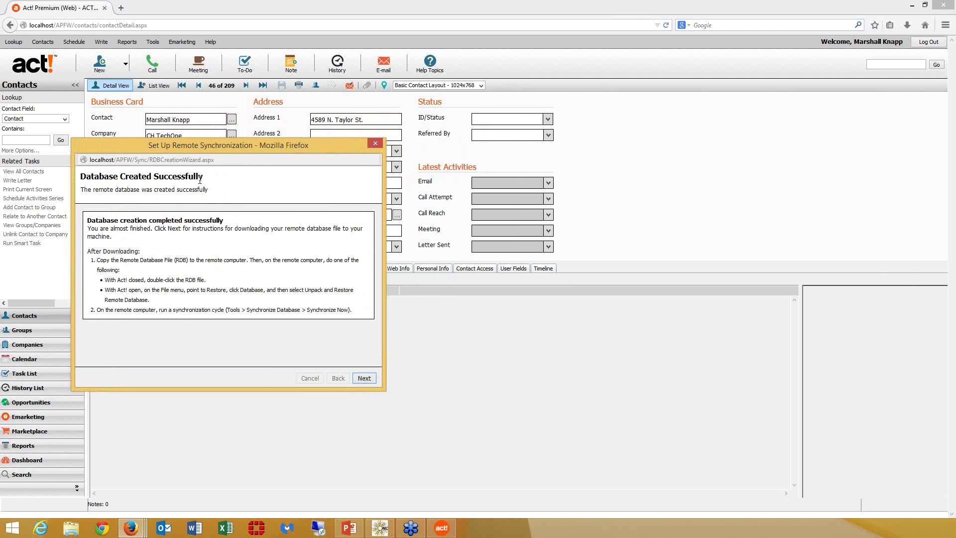
pyautogui.click(121, 9)
pyautogui.rightClick(133, 529)
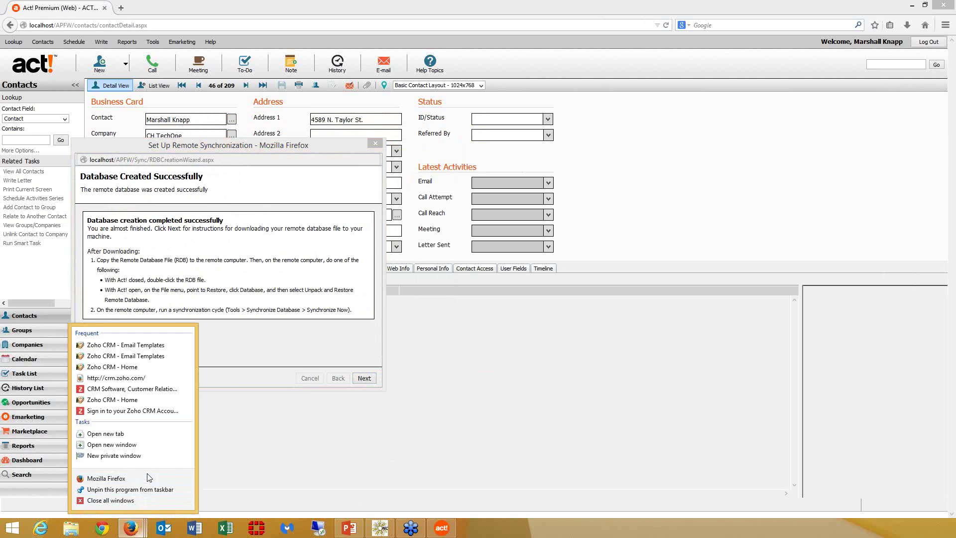
pyautogui.click(261, 148)
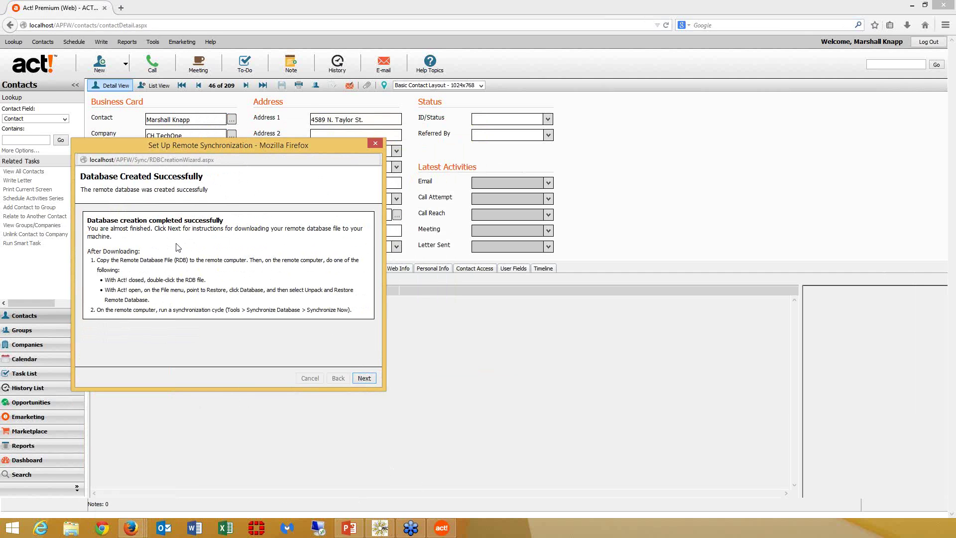
pyautogui.click(364, 378)
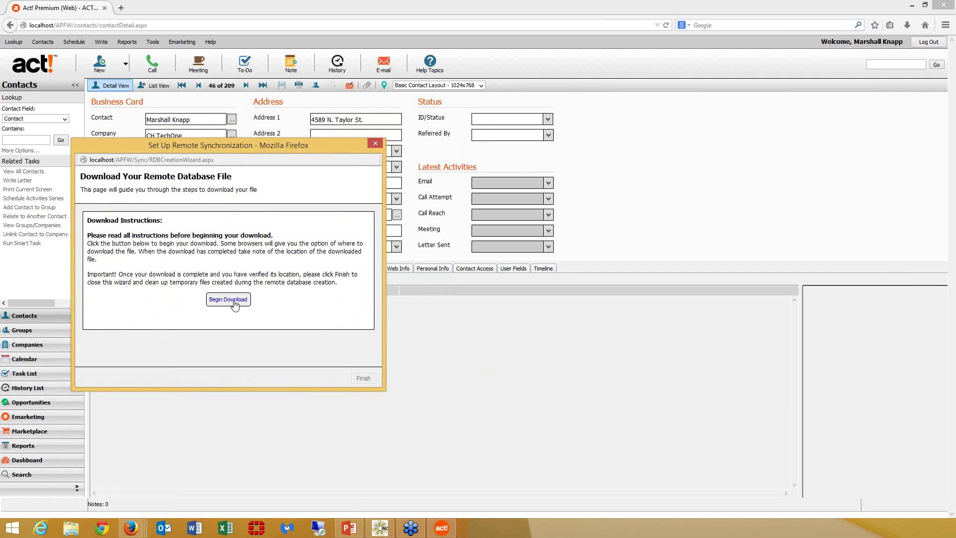
pyautogui.click(375, 144)
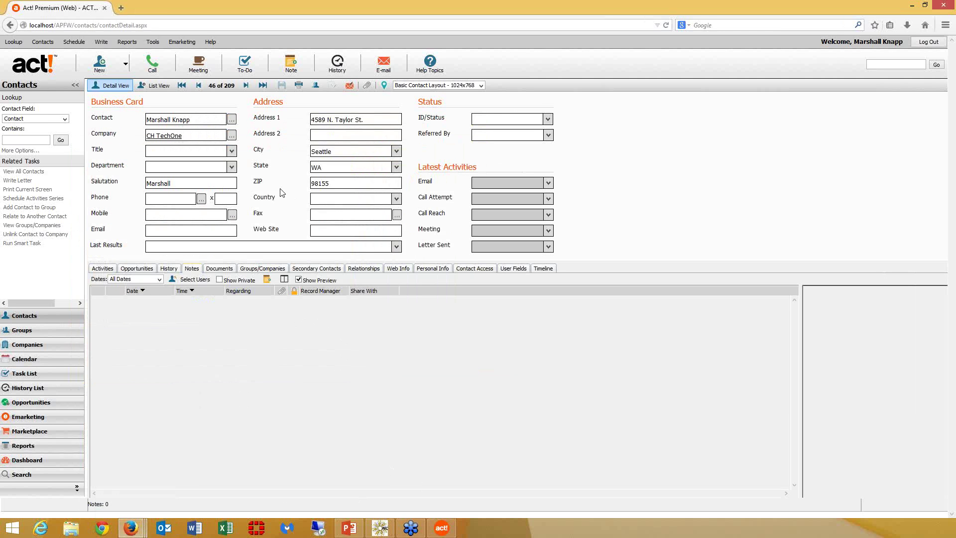
# - Start the contact import and select Import.csv from the Presentation folder as the source
pyautogui.click(152, 41)
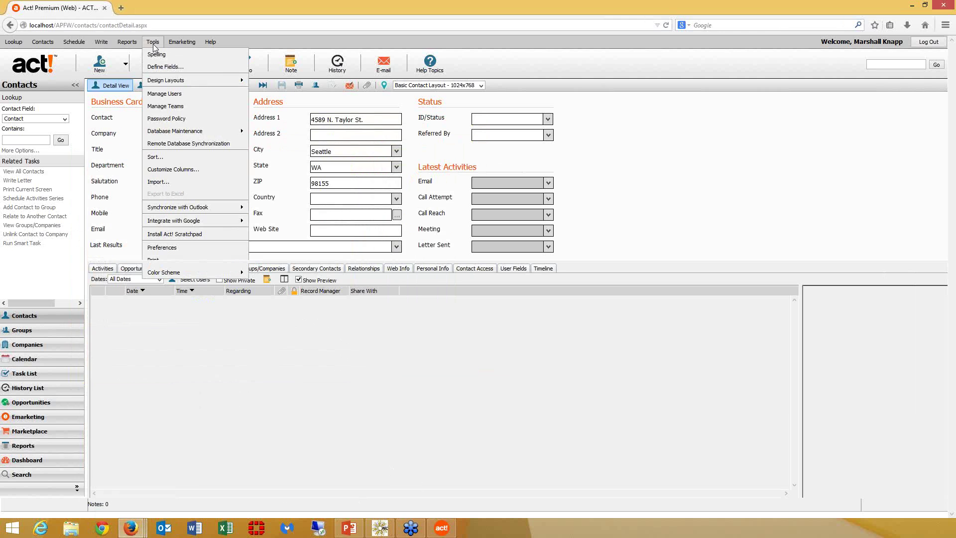
pyautogui.click(179, 187)
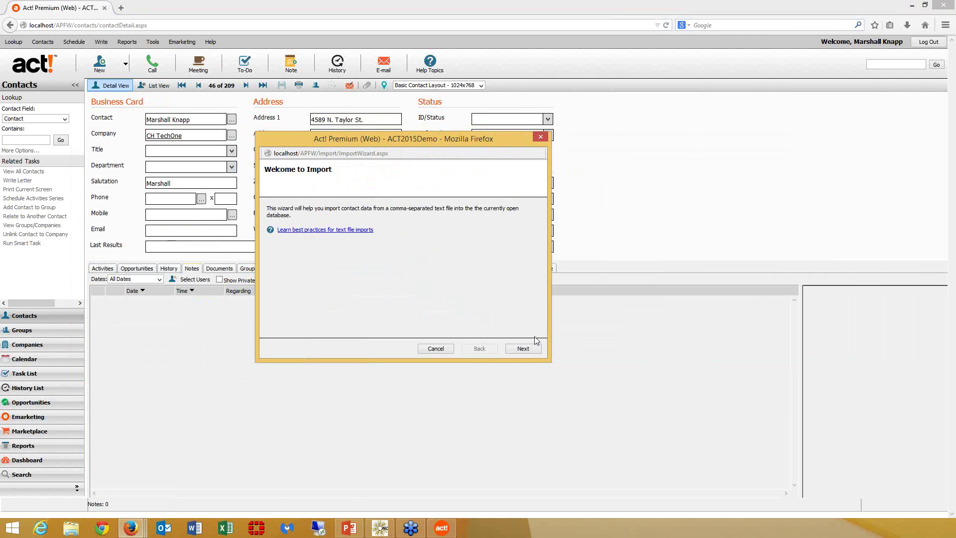
pyautogui.click(523, 349)
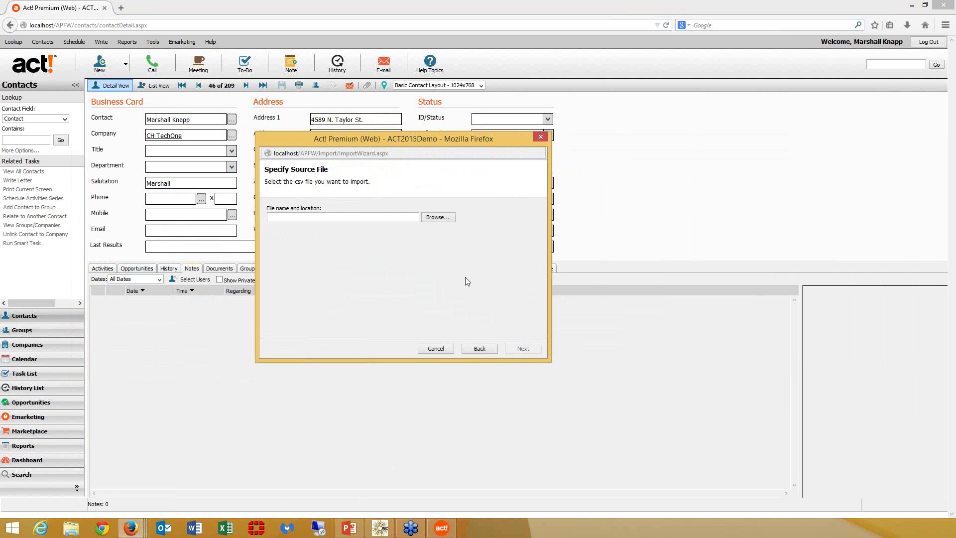
pyautogui.click(438, 218)
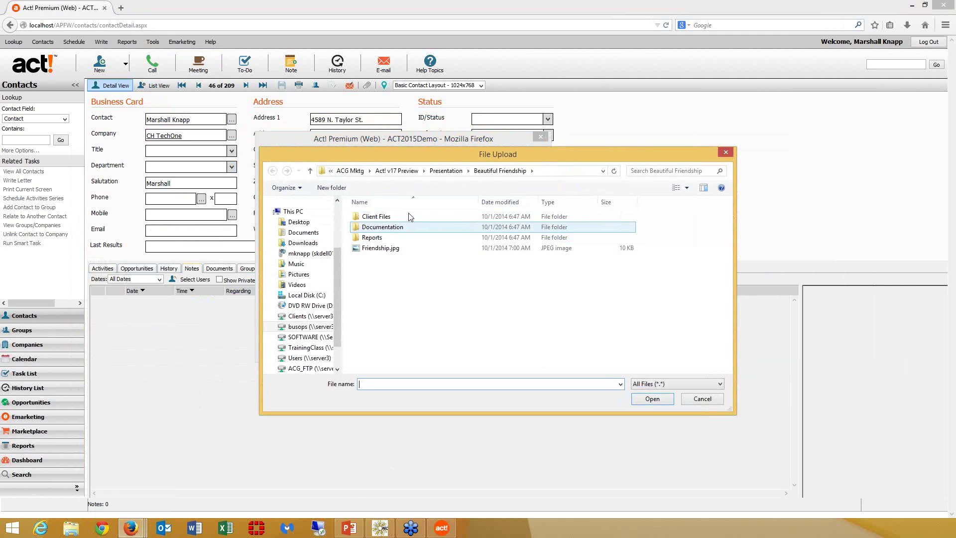
pyautogui.click(445, 171)
pyautogui.click(381, 280)
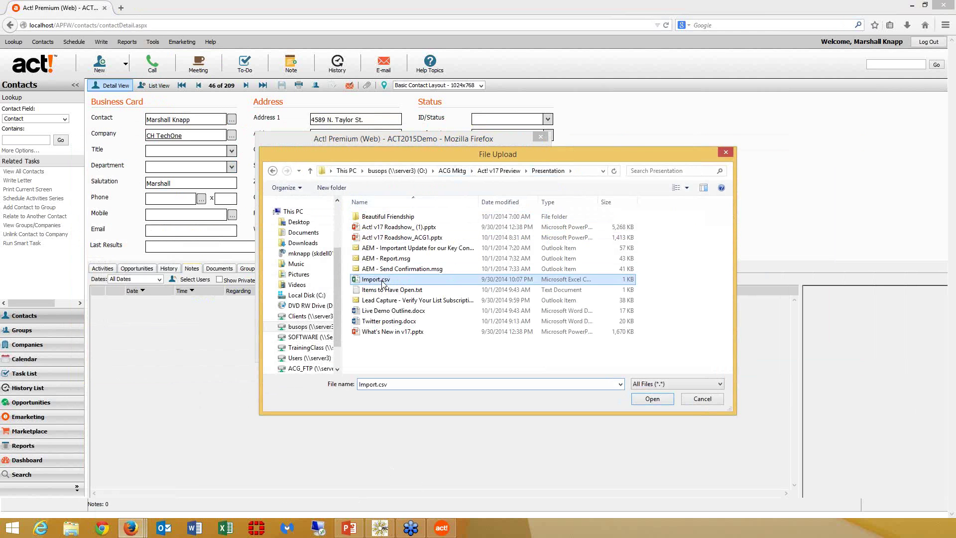
pyautogui.doubleClick(383, 281)
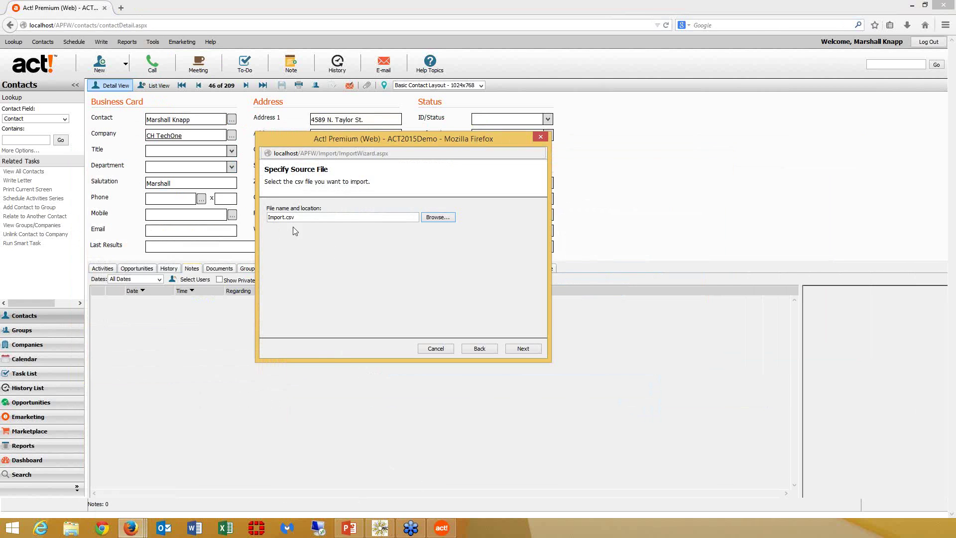
pyautogui.click(511, 349)
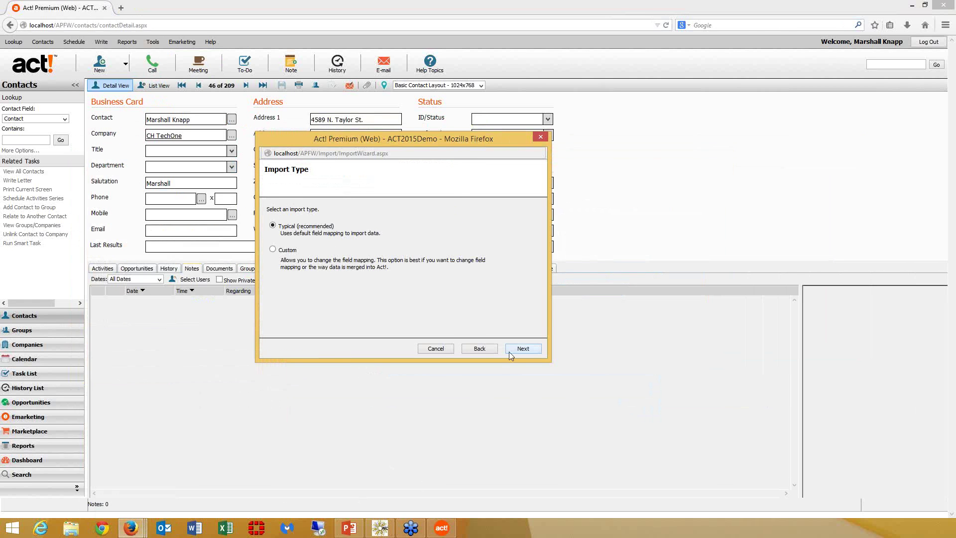
# - Run a Custom import keeping Phone mapped to Phone, merging the two contacts
pyautogui.click(273, 249)
pyautogui.click(528, 348)
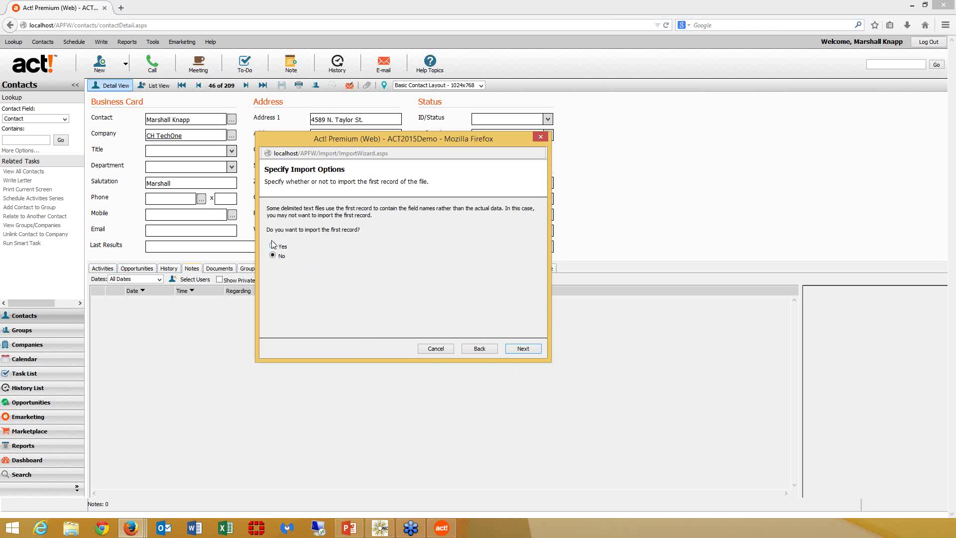
pyautogui.click(522, 349)
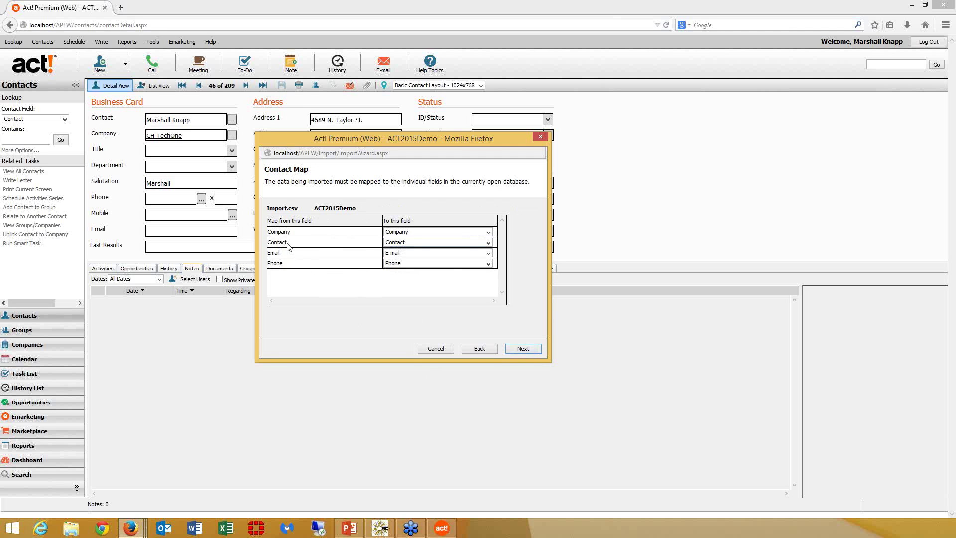
pyautogui.click(488, 264)
pyautogui.click(490, 265)
pyautogui.click(523, 348)
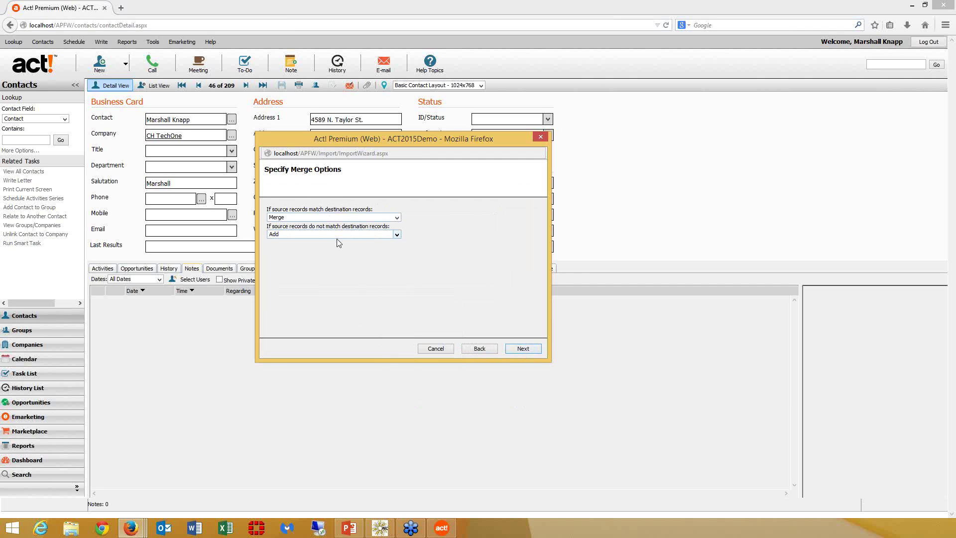
pyautogui.click(530, 352)
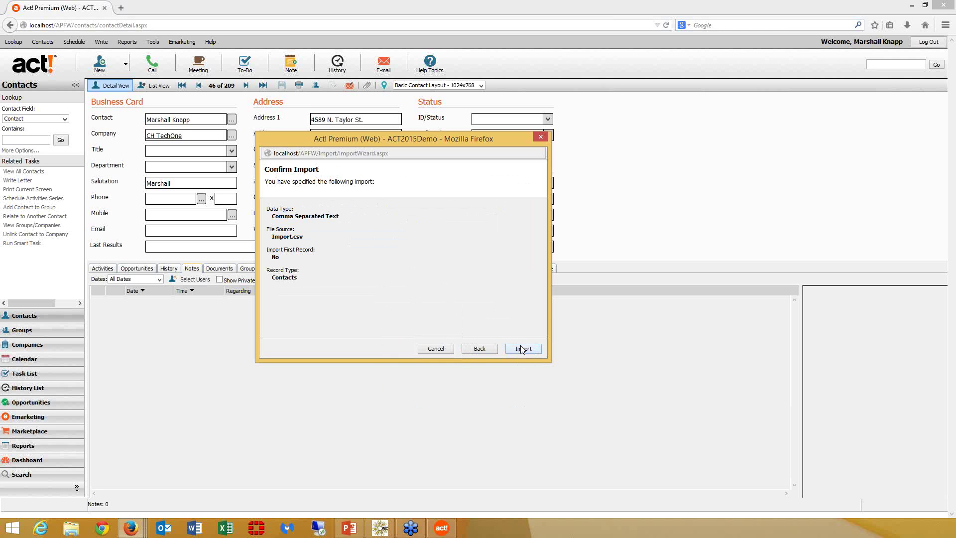
pyautogui.click(522, 348)
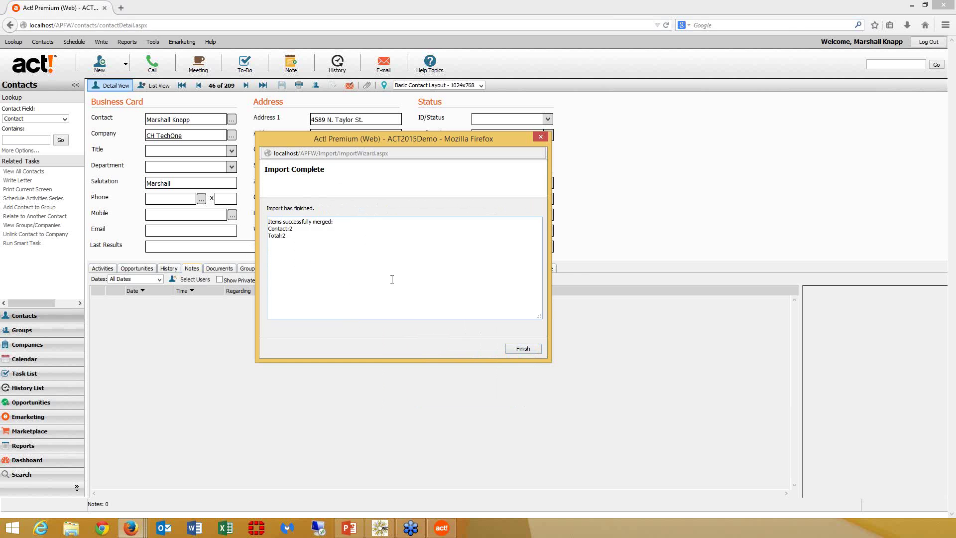
pyautogui.click(524, 348)
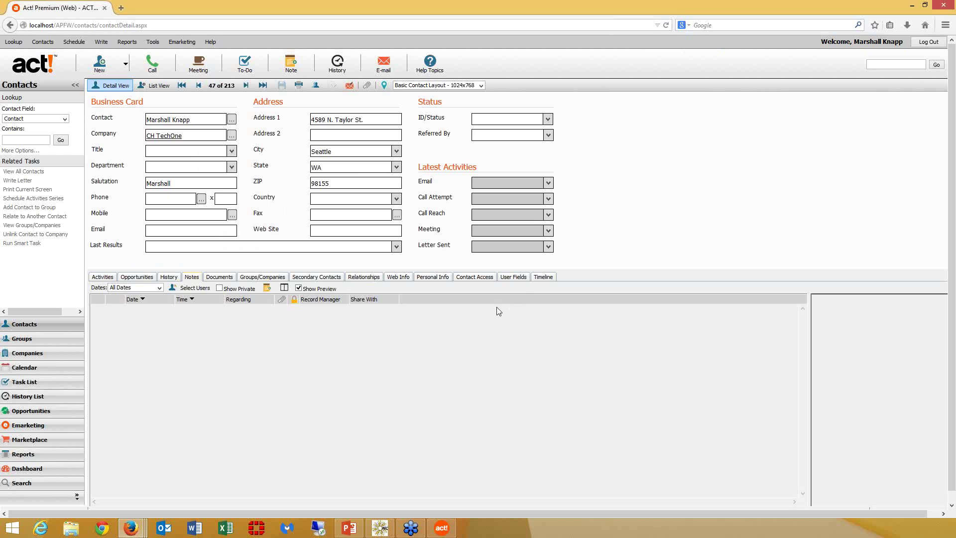
pyautogui.click(152, 42)
pyautogui.click(166, 67)
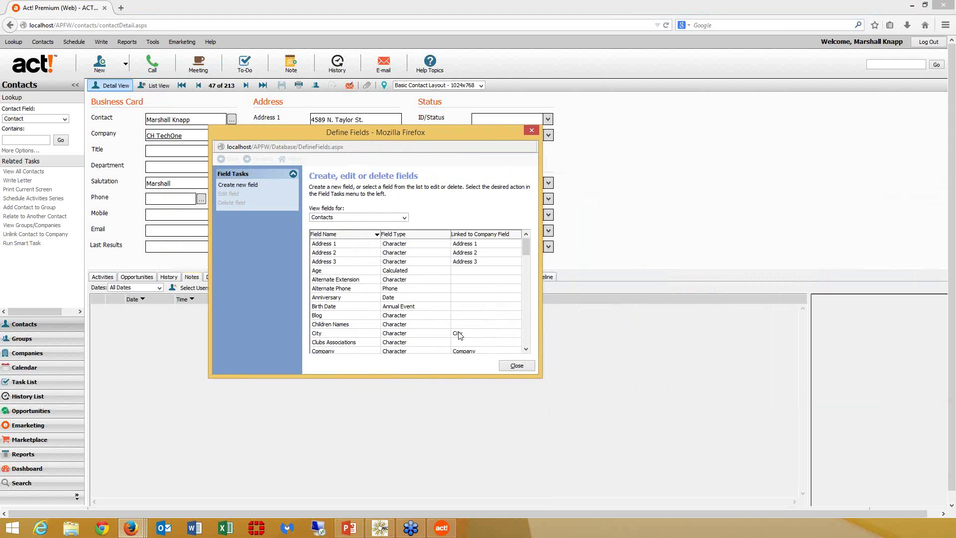
pyautogui.click(508, 368)
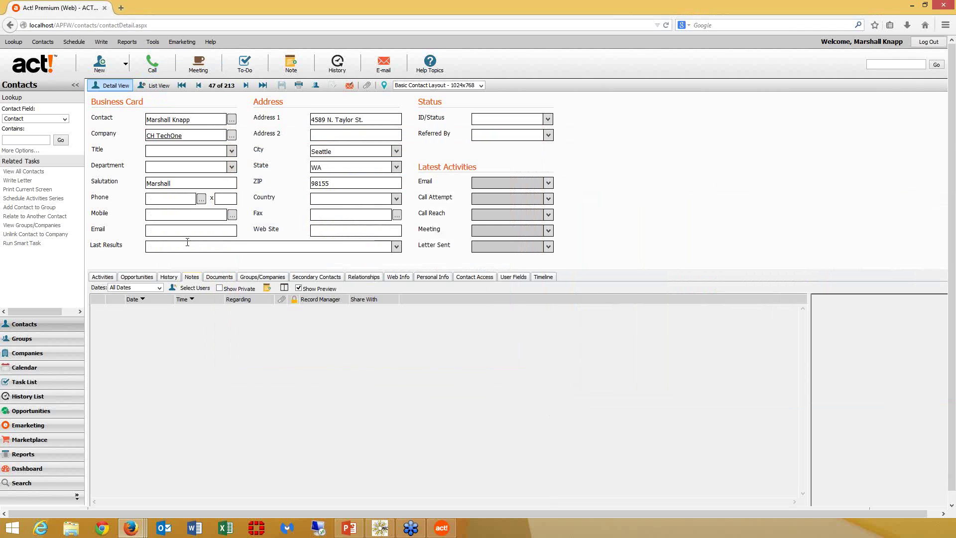
pyautogui.click(152, 42)
pyautogui.moveTo(204, 85)
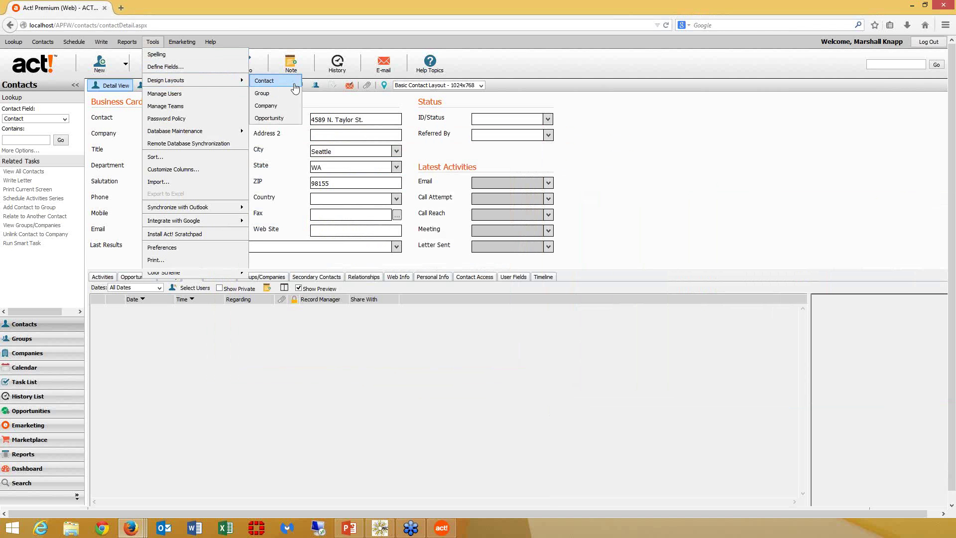
pyautogui.click(273, 81)
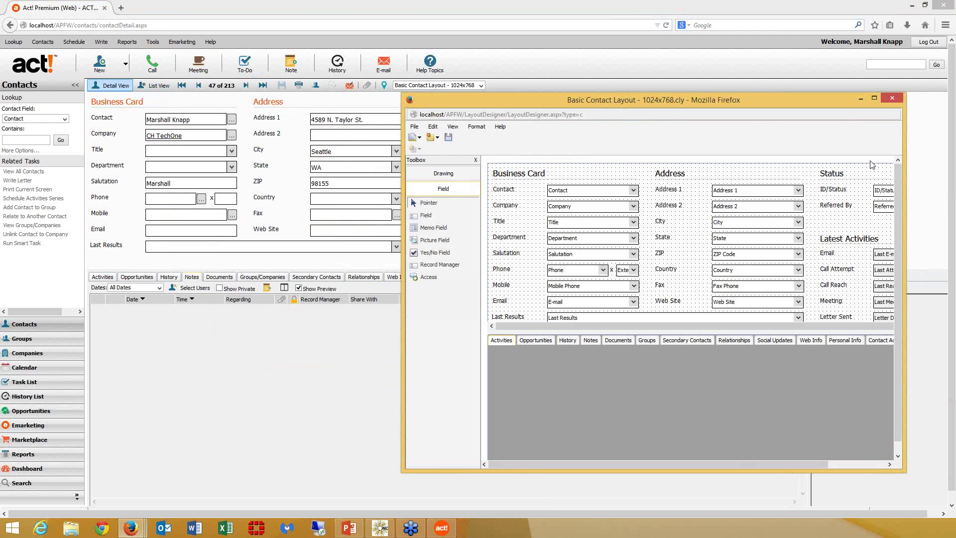
pyautogui.click(892, 99)
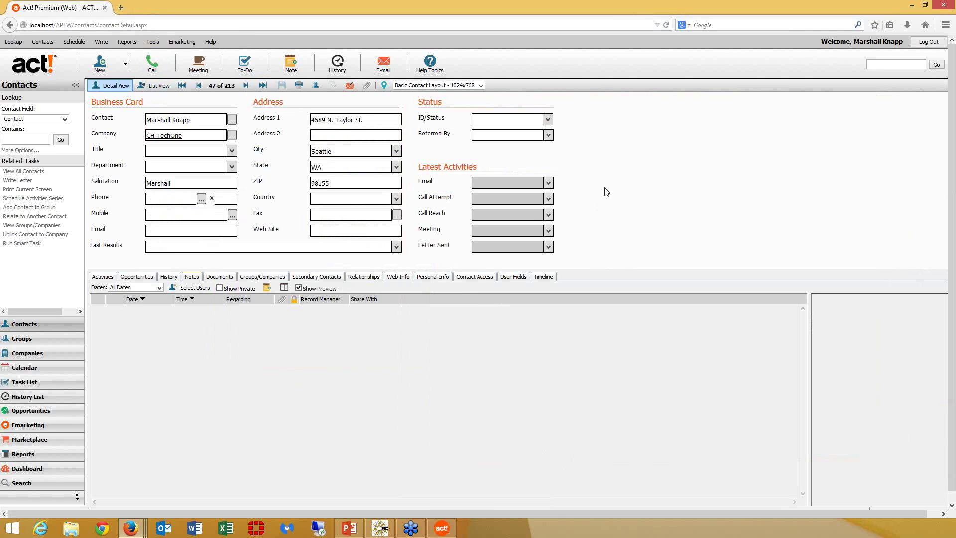
pyautogui.click(947, 6)
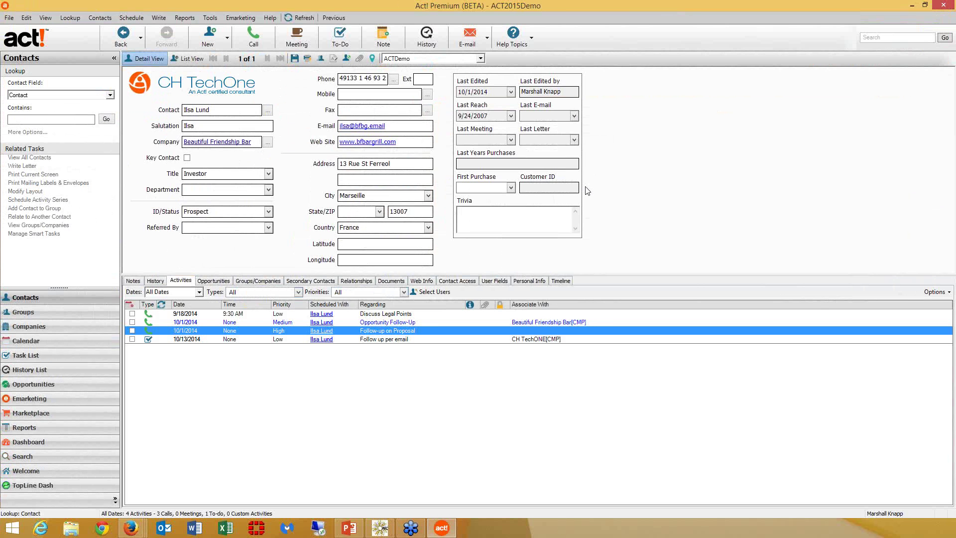
# - Switch to the Emarketing area with the Pro account summary and open the Emarketing menu
pyautogui.click(86, 402)
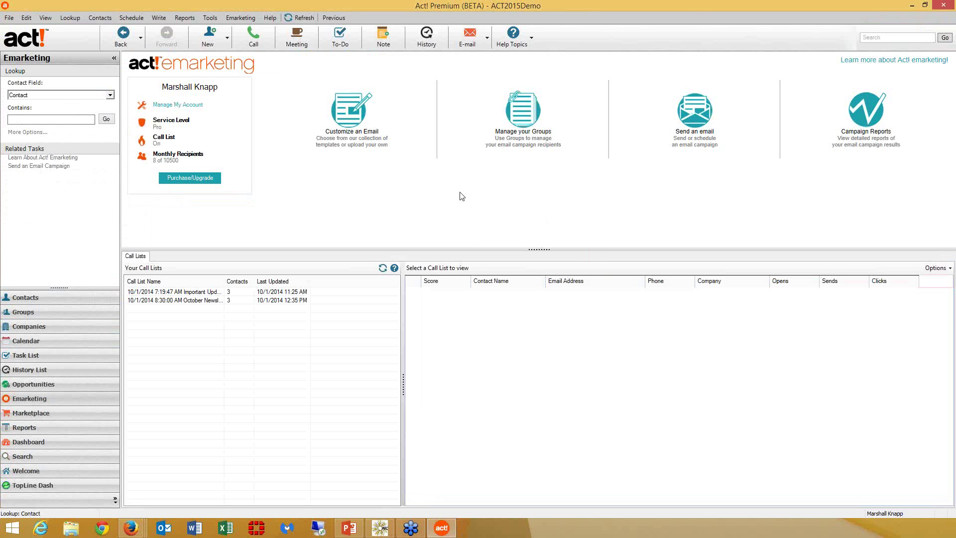
pyautogui.click(243, 19)
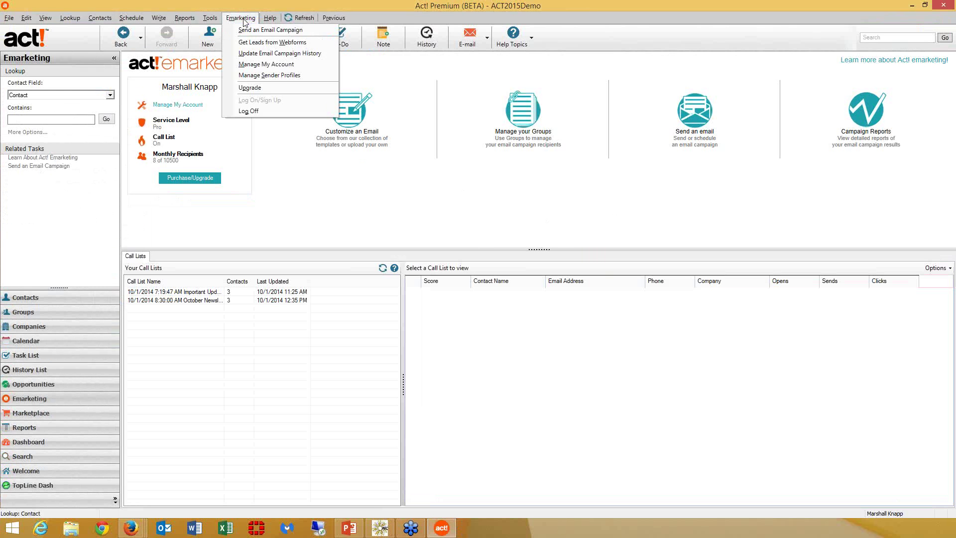
pyautogui.click(268, 78)
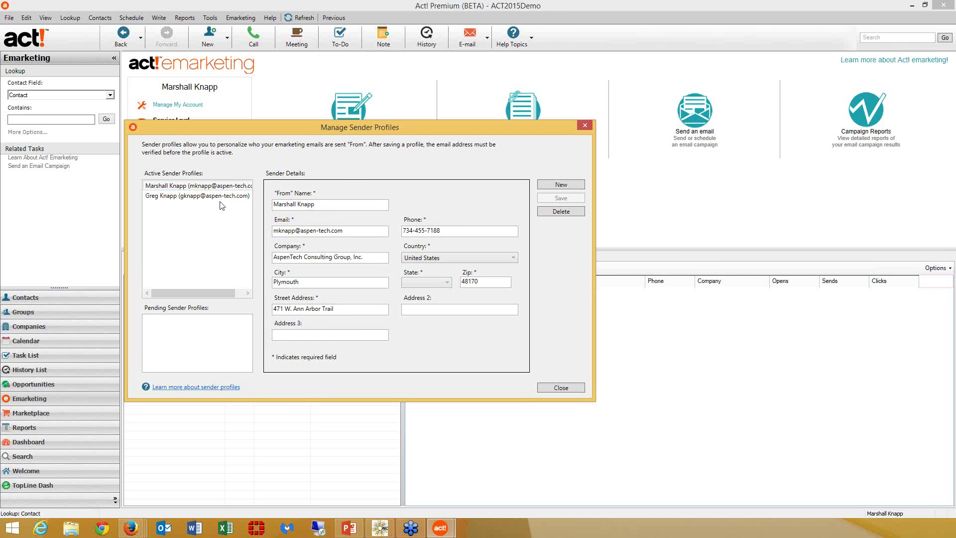
pyautogui.click(225, 197)
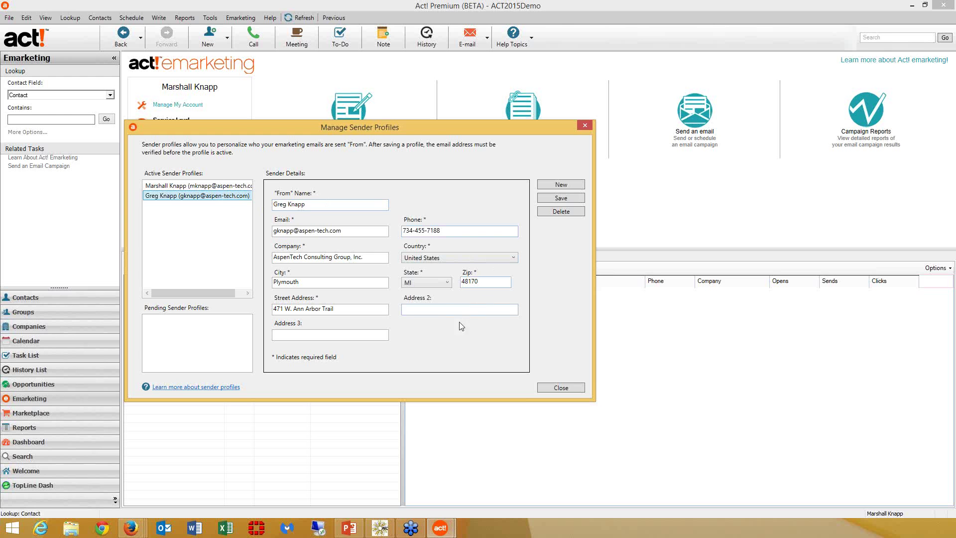
pyautogui.click(574, 389)
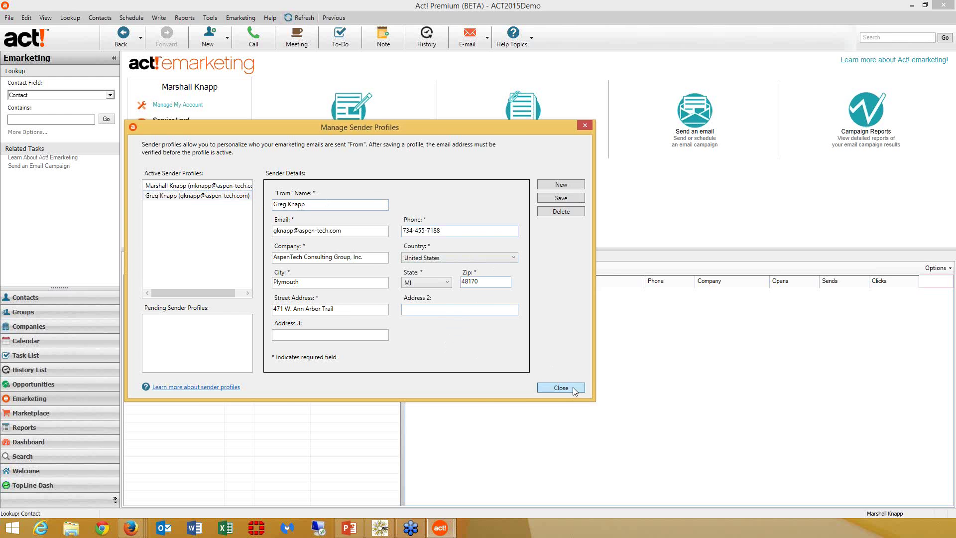
pyautogui.click(241, 18)
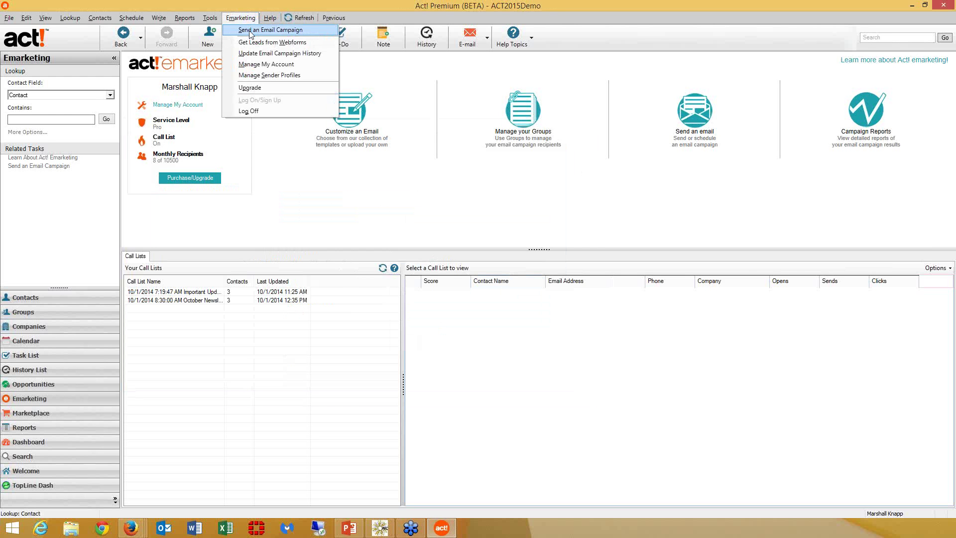
pyautogui.click(250, 31)
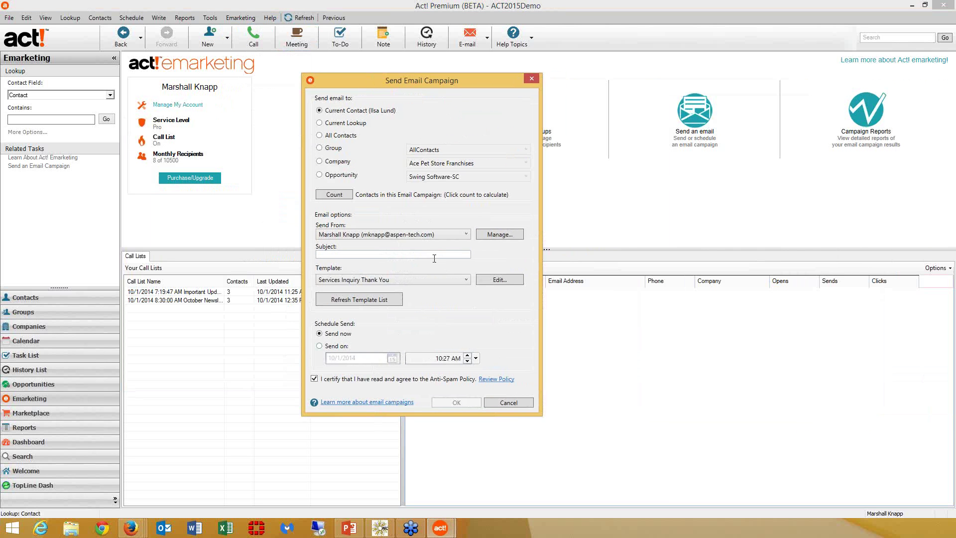
pyautogui.click(421, 235)
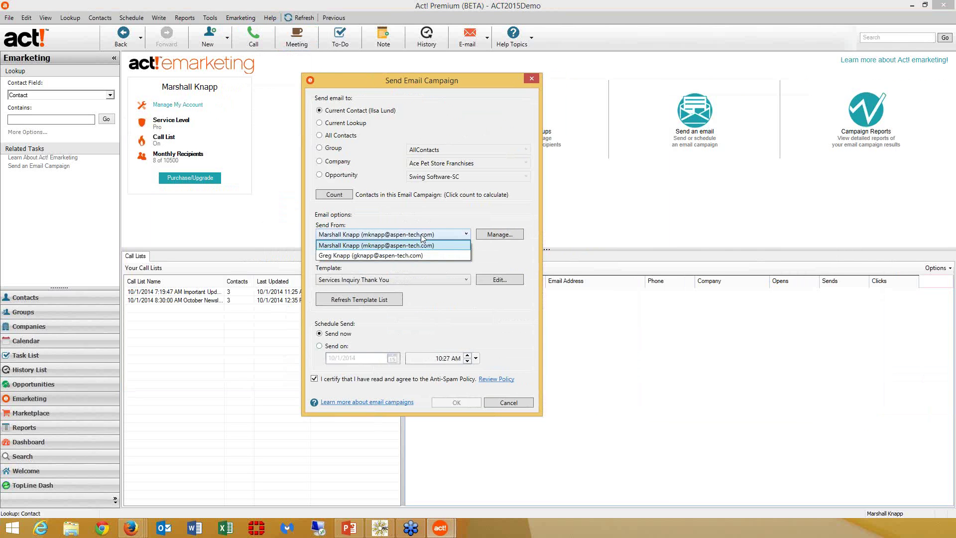
pyautogui.click(420, 234)
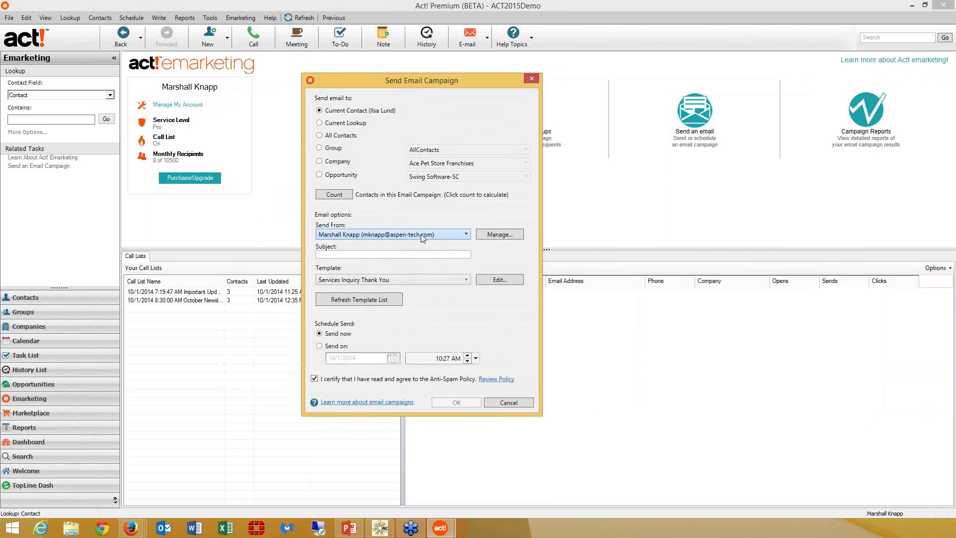
pyautogui.click(531, 80)
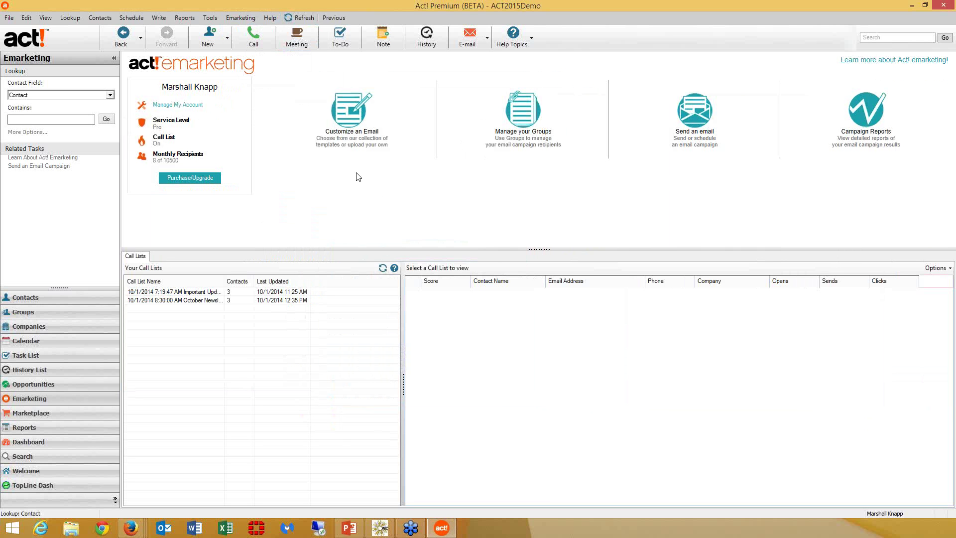
pyautogui.click(348, 132)
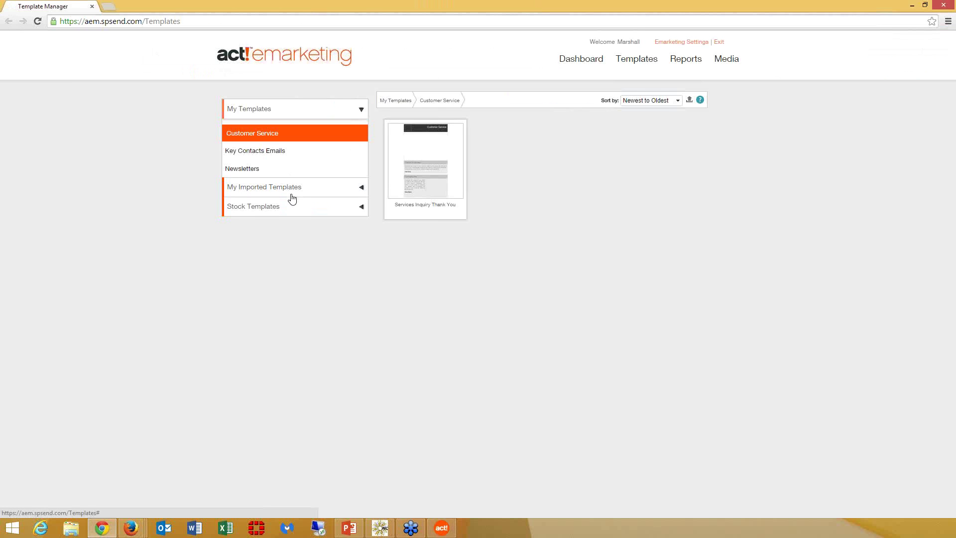
# - Browse the Arts, Entertainment stock templates in Template Manager
pyautogui.click(288, 213)
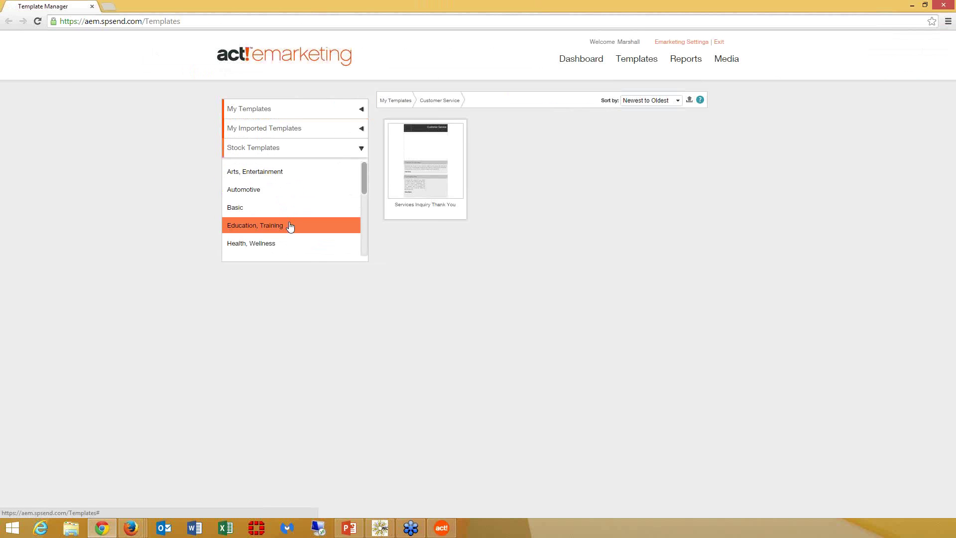
pyautogui.click(302, 178)
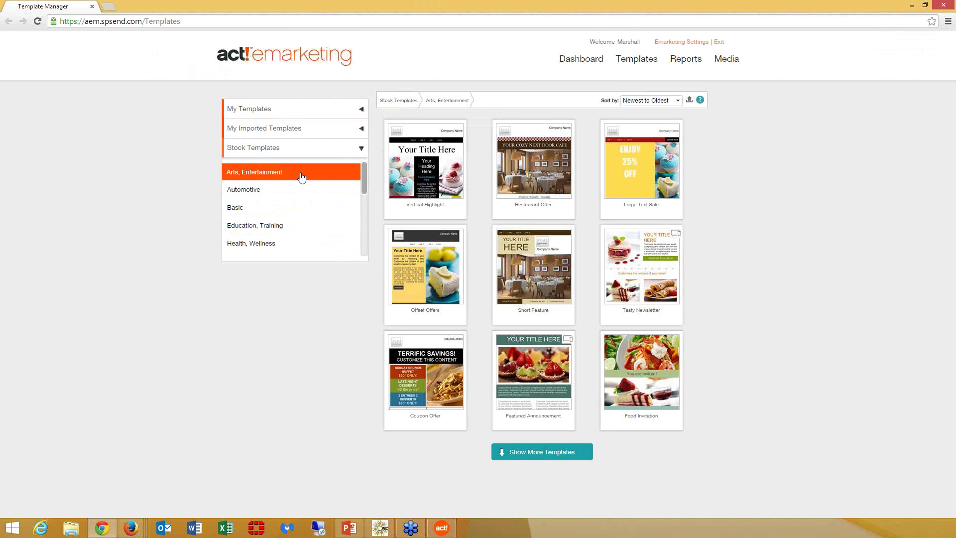
pyautogui.moveTo(434, 309)
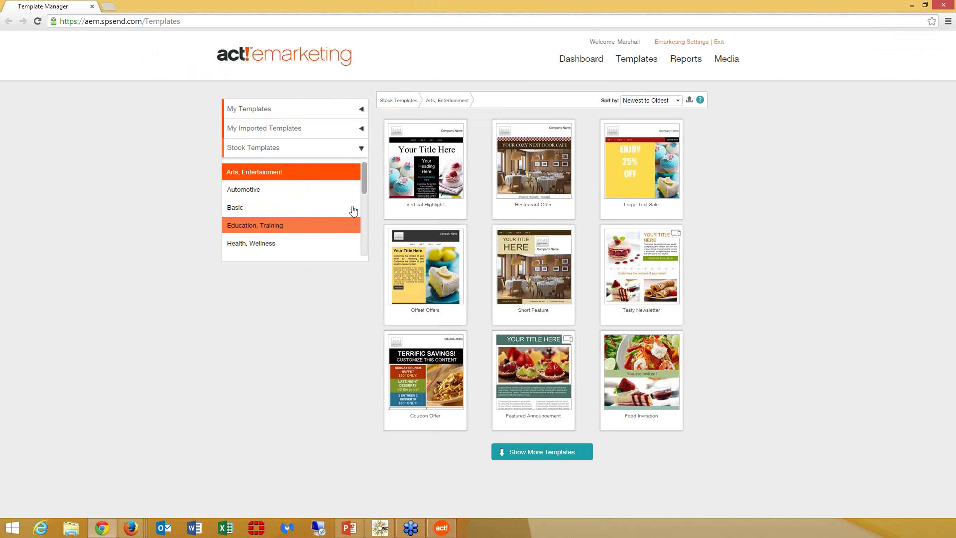
pyautogui.moveTo(363, 185)
pyautogui.mouseDown()
pyautogui.moveTo(369, 243)
pyautogui.moveTo(363, 178)
pyautogui.mouseUp()
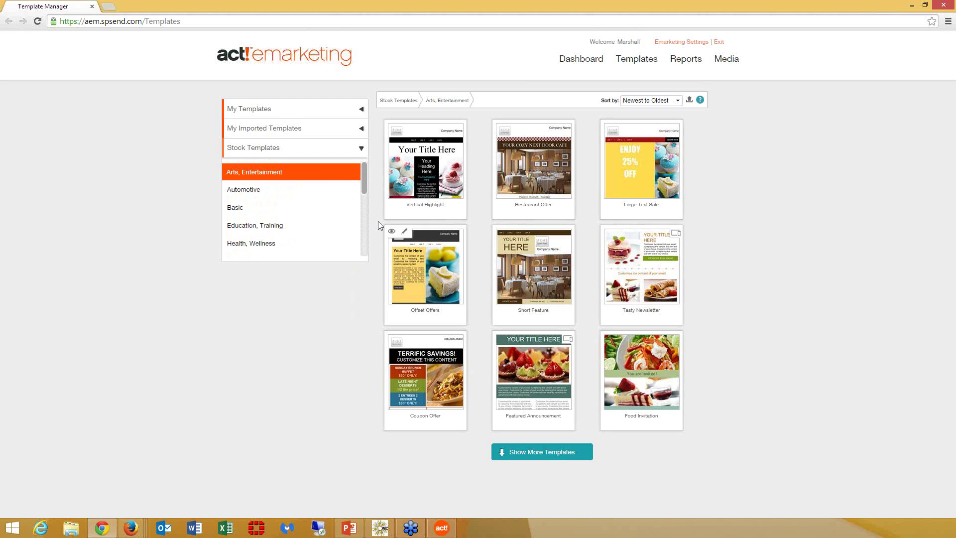
# - Filter My Templates to Newsletters and open Newsletter - October 2014 for editing
pyautogui.click(277, 116)
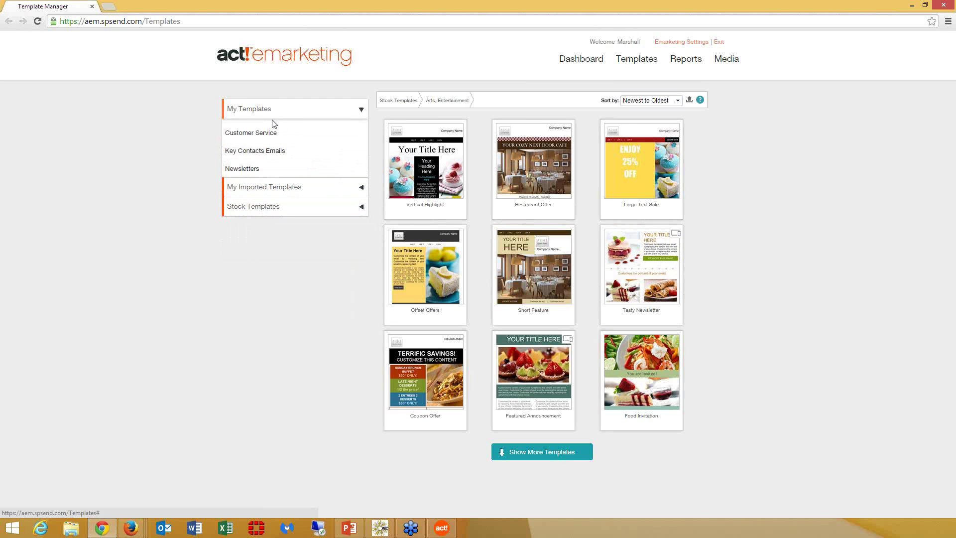
pyautogui.click(261, 171)
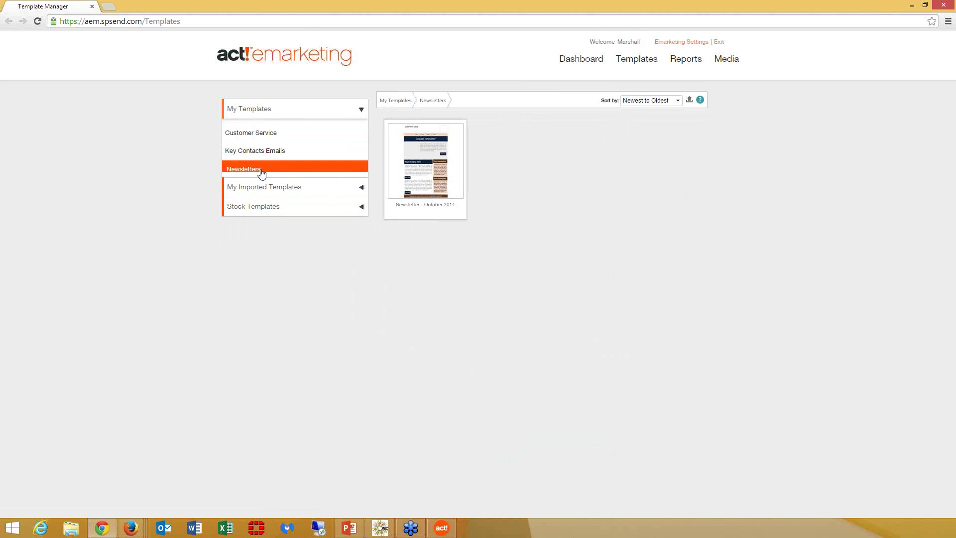
pyautogui.click(449, 180)
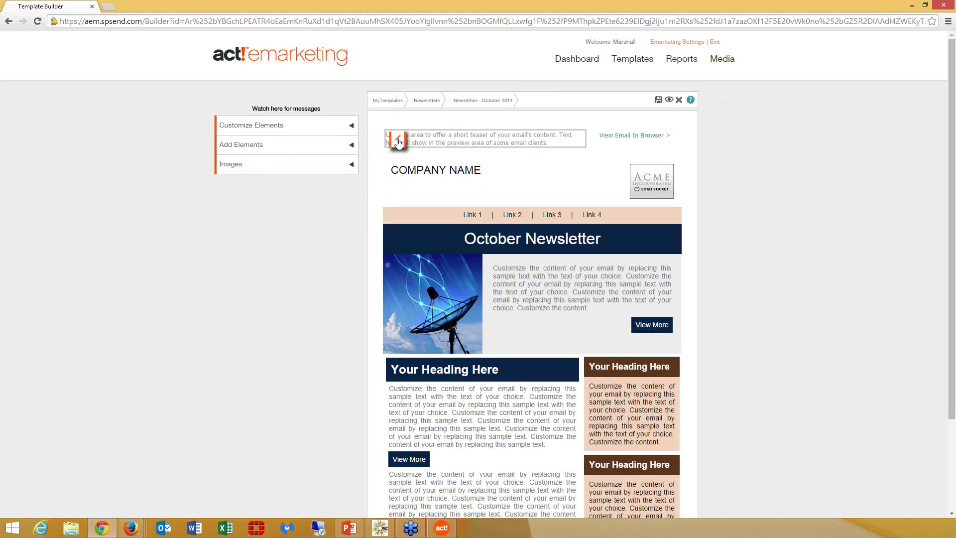
# - Inspect the preheader text and logo image properties, cancelling both without changes
pyautogui.click(398, 137)
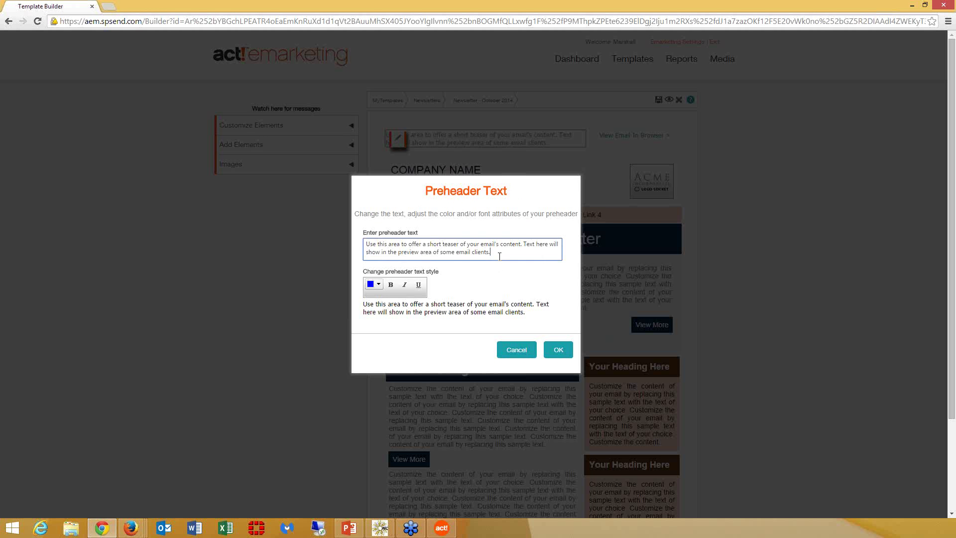
pyautogui.moveTo(490, 252); pyautogui.dragTo(345, 237)
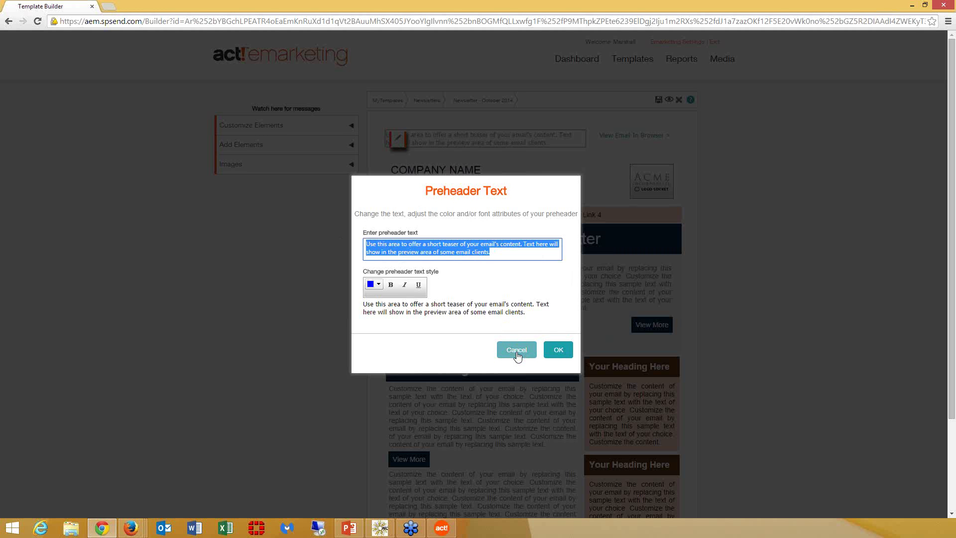
pyautogui.click(516, 351)
pyautogui.moveTo(545, 278)
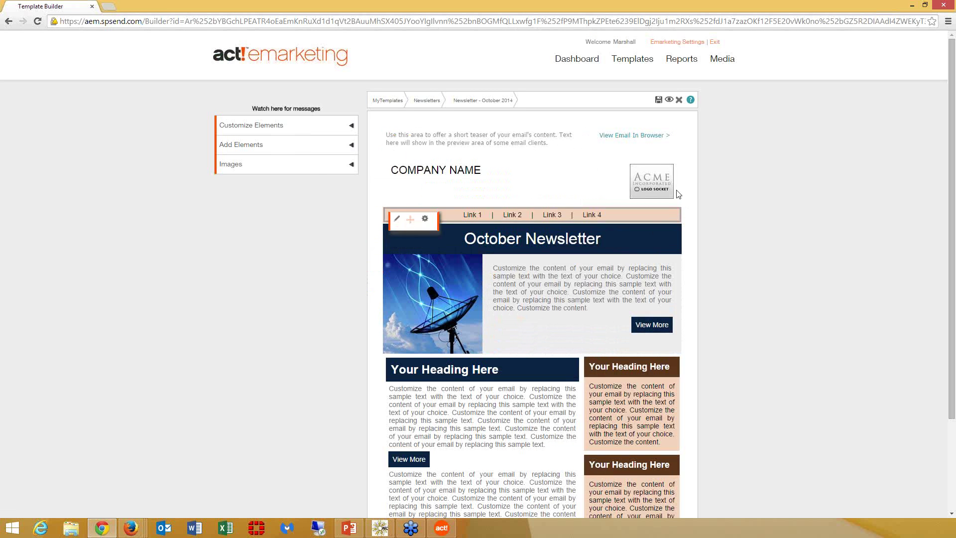
pyautogui.moveTo(650, 182)
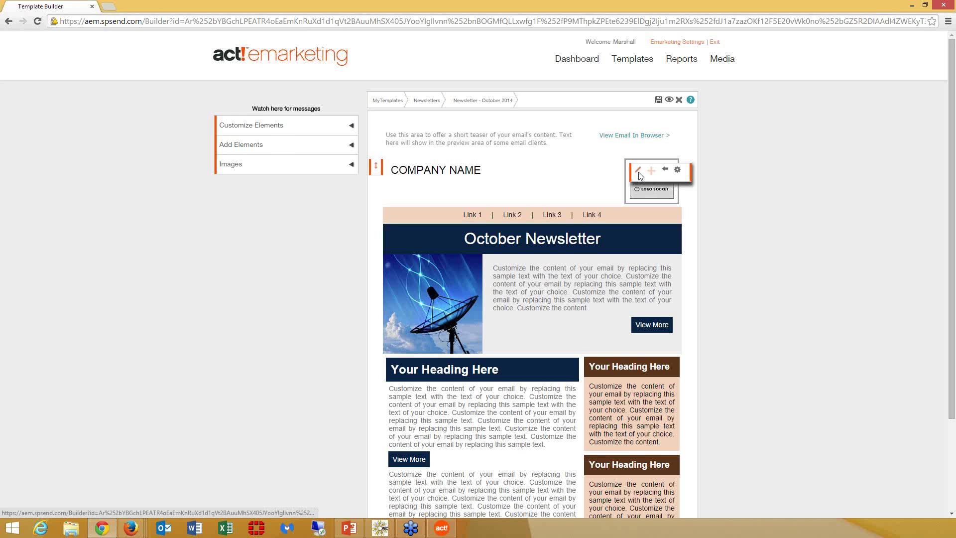
pyautogui.click(640, 171)
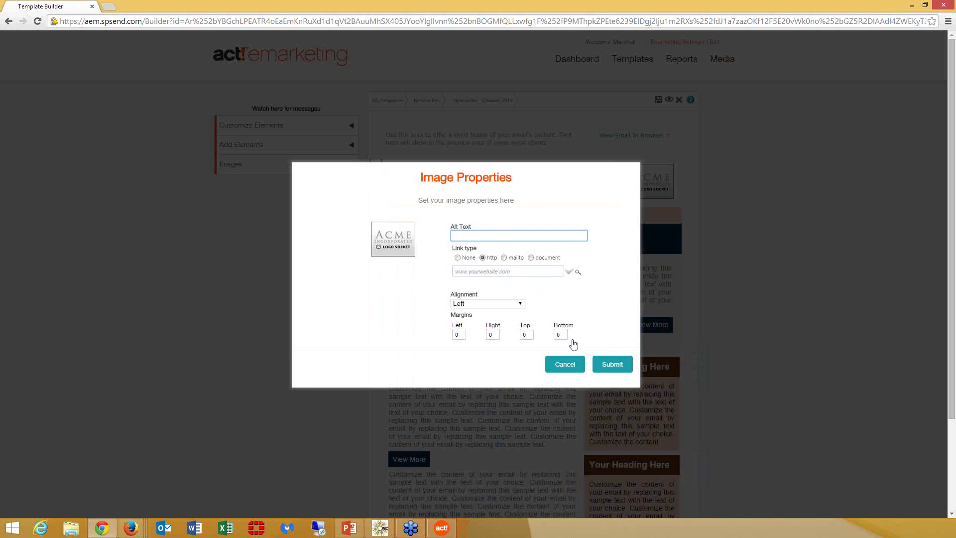
pyautogui.click(571, 366)
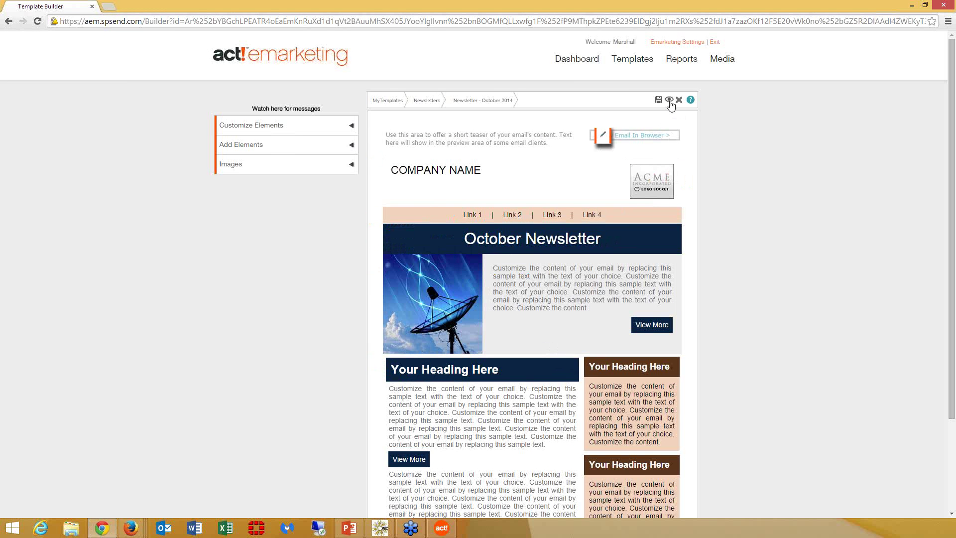
# - Preview the newsletter, test the disabled View Email In Browser link, then close the builder window
pyautogui.click(669, 100)
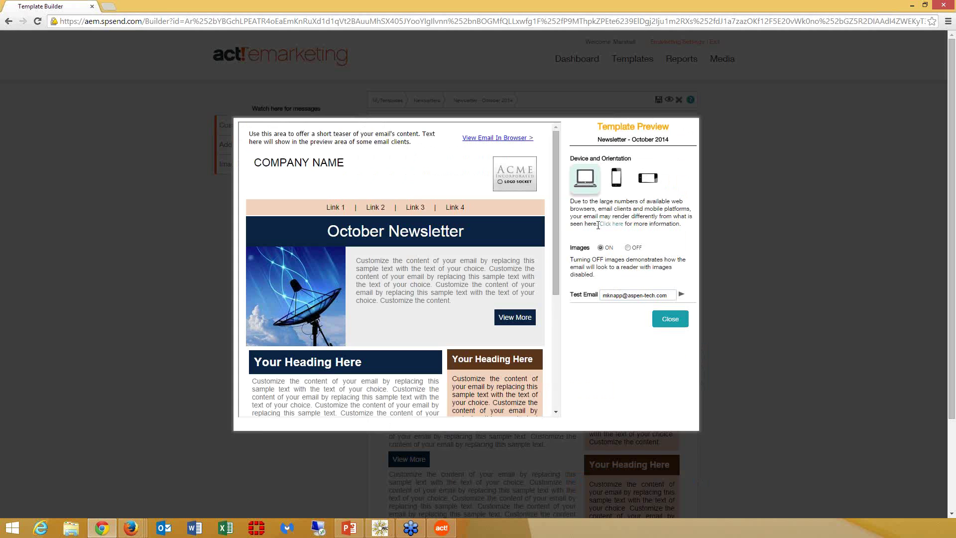
pyautogui.moveTo(557, 233); pyautogui.dragTo(575, 355)
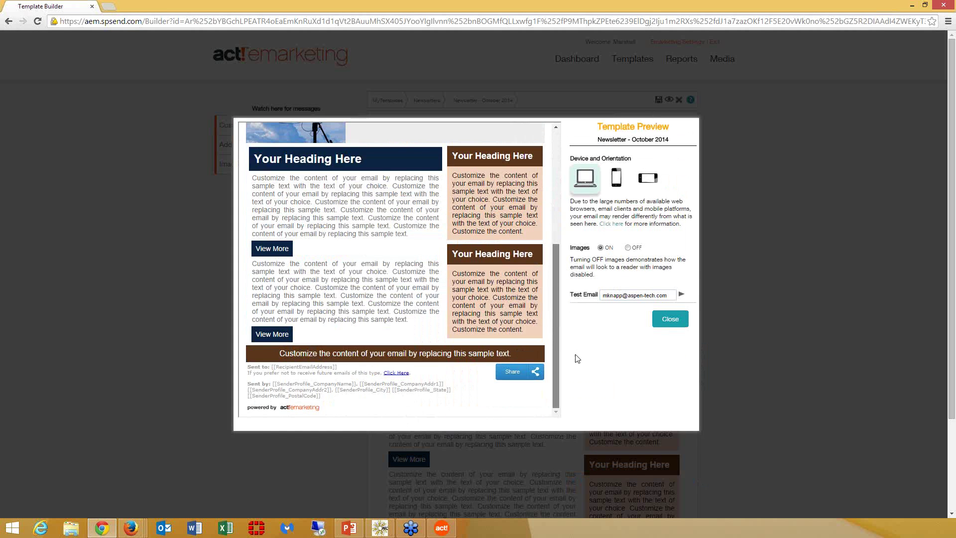
pyautogui.moveTo(557, 312); pyautogui.dragTo(553, 182)
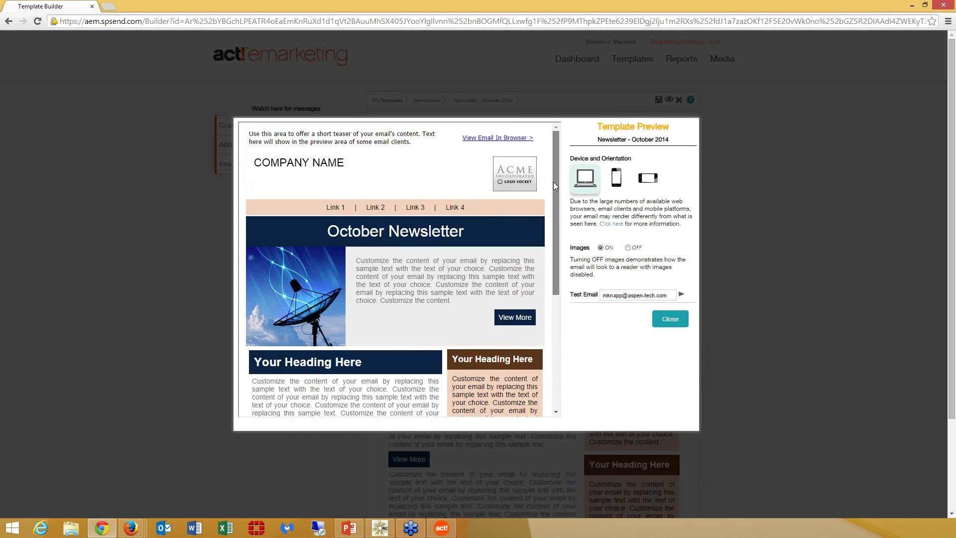
pyautogui.click(490, 138)
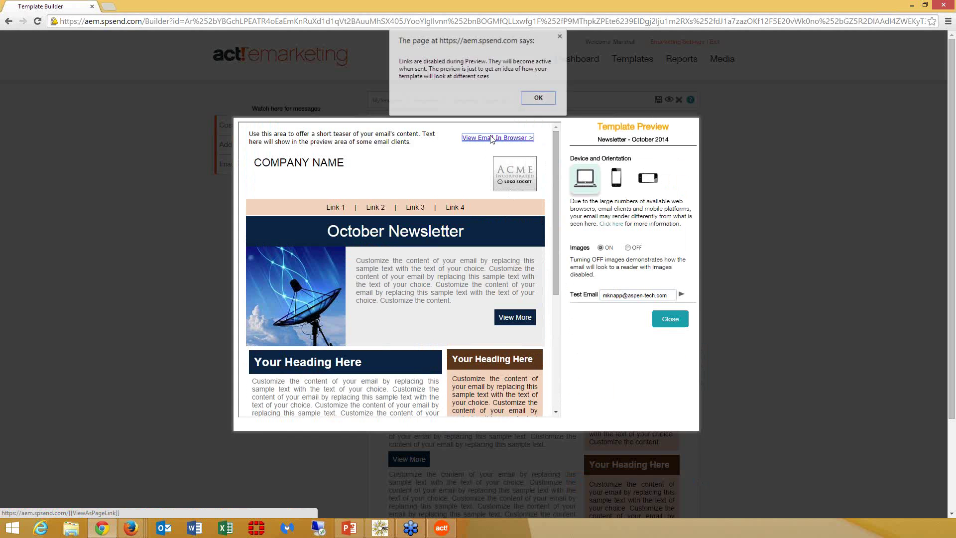
pyautogui.click(545, 99)
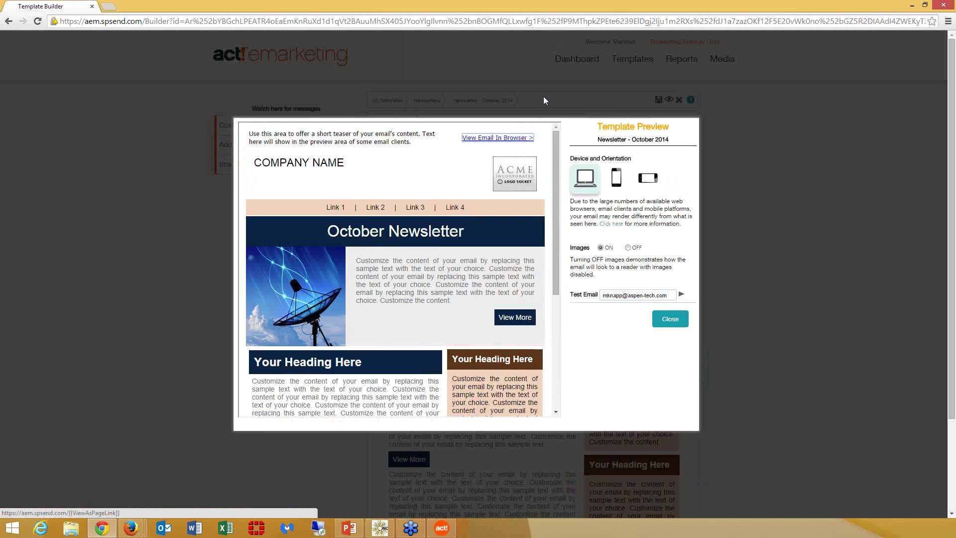
pyautogui.click(685, 324)
pyautogui.click(491, 303)
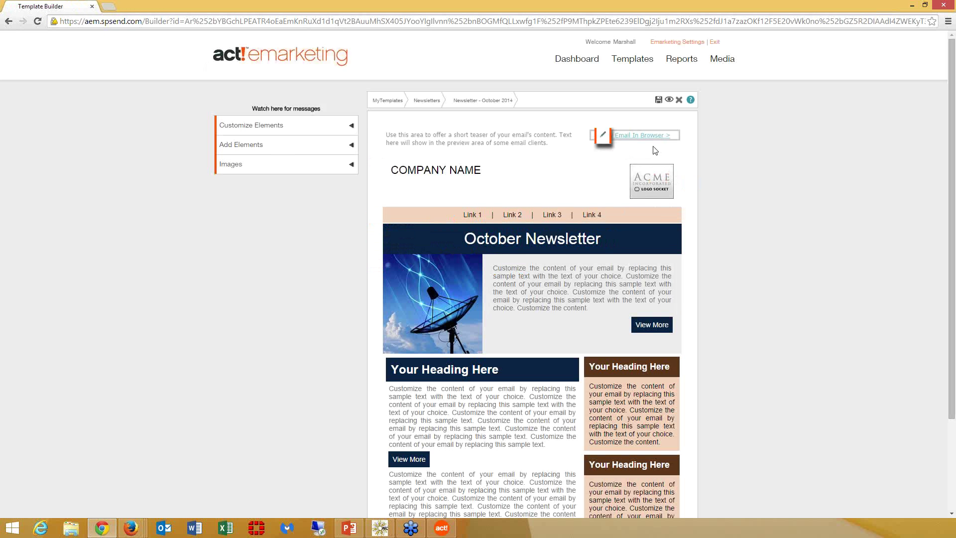
pyautogui.click(643, 141)
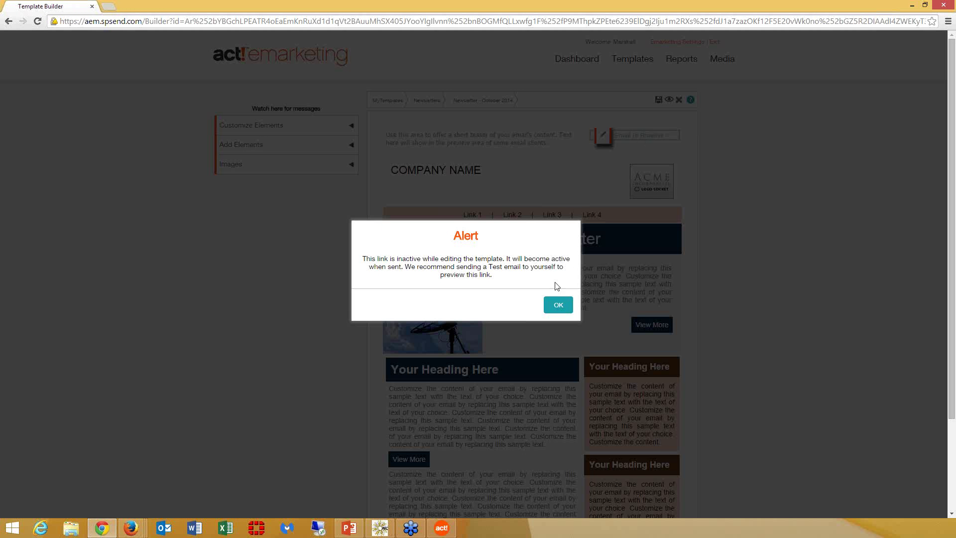
pyautogui.click(564, 306)
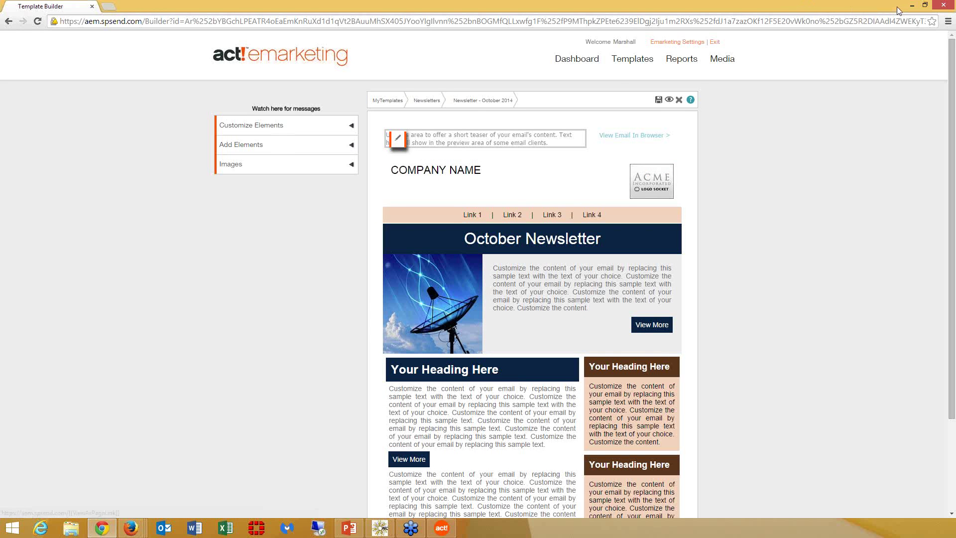
pyautogui.click(935, 9)
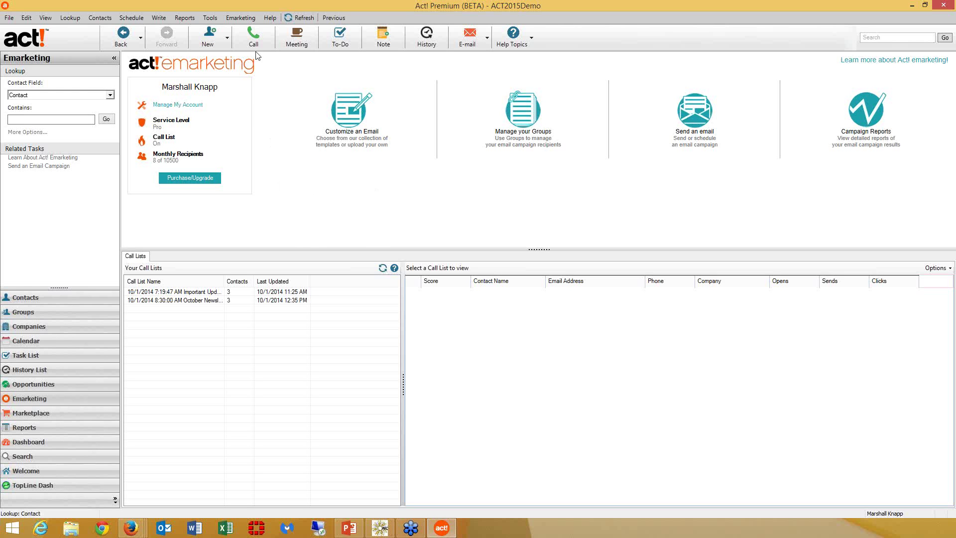
# - Start an email campaign to the Key Contacts group using the other sender profile
pyautogui.click(244, 19)
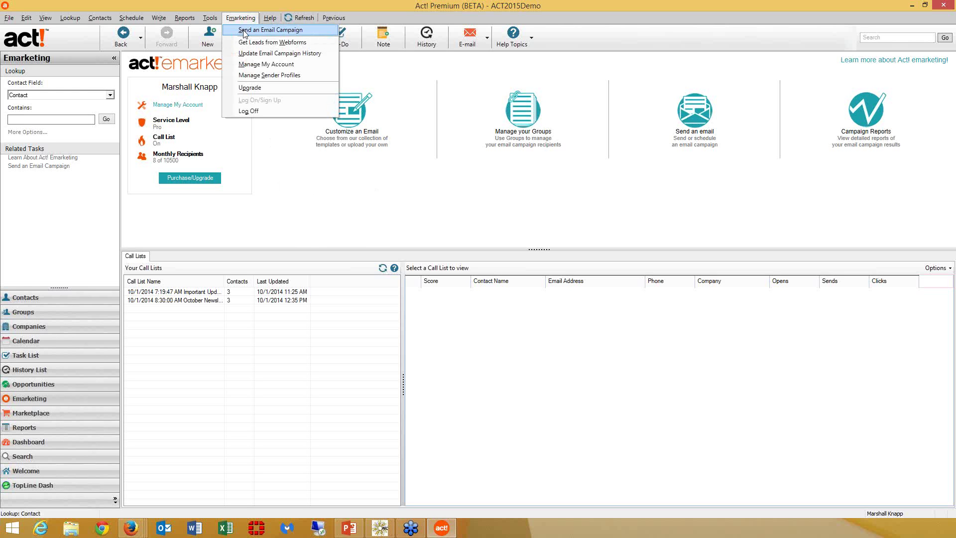
pyautogui.click(244, 31)
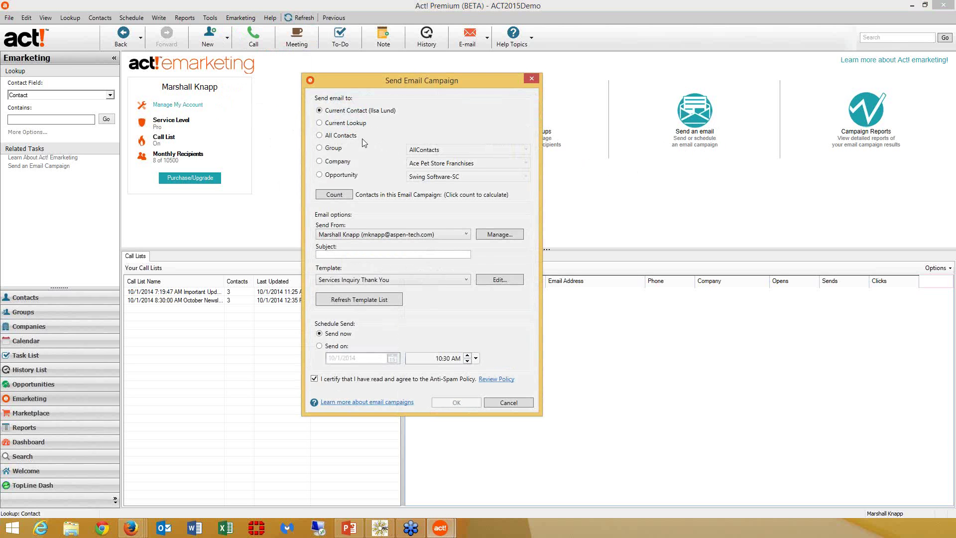
pyautogui.click(319, 148)
pyautogui.click(484, 148)
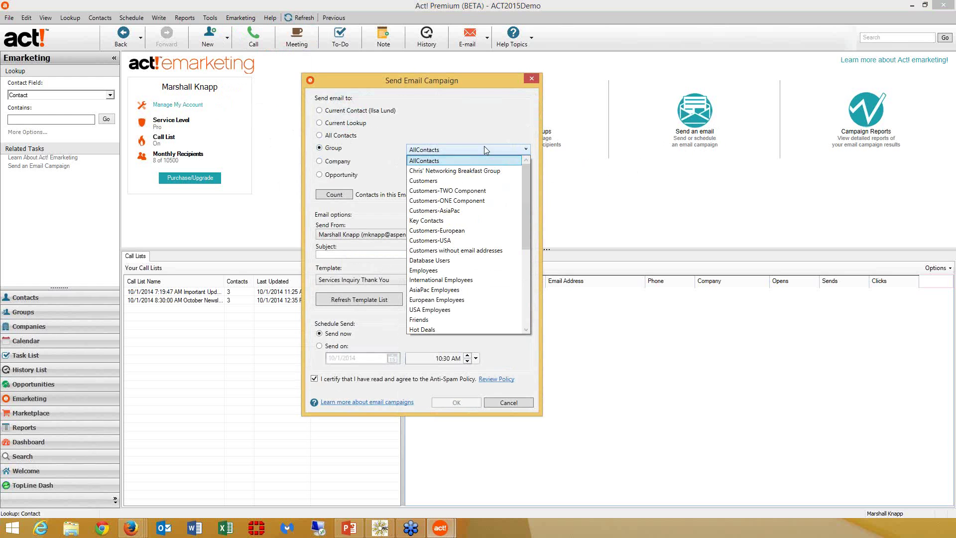
pyautogui.click(486, 221)
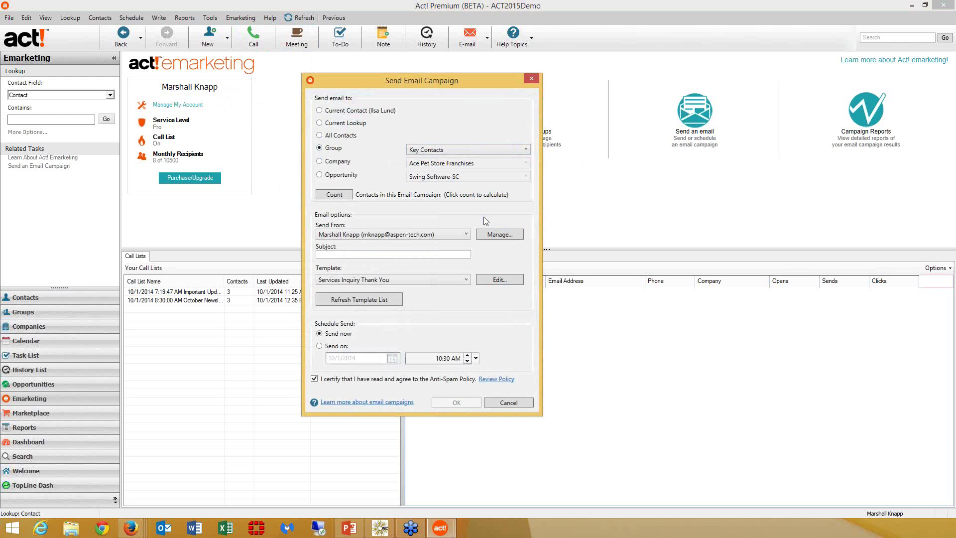
pyautogui.click(439, 234)
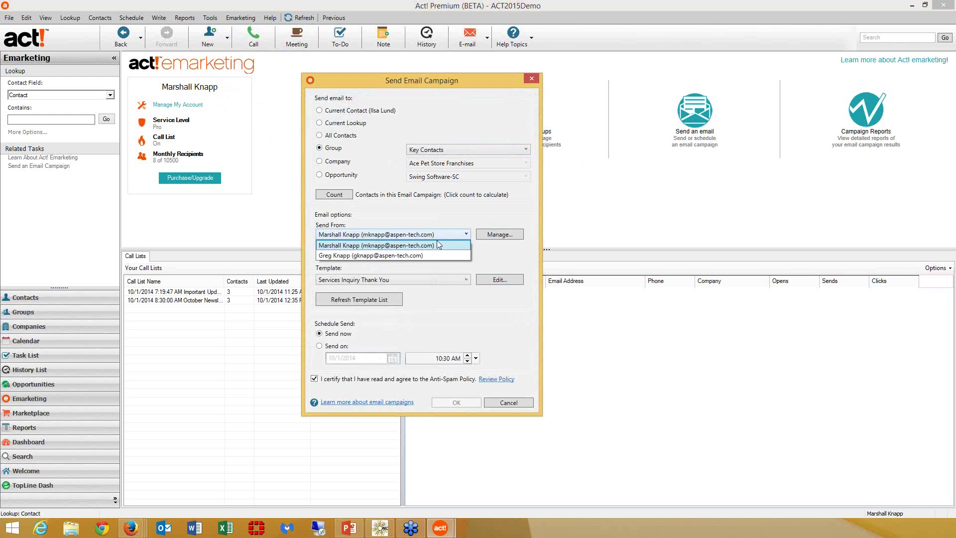
pyautogui.click(437, 252)
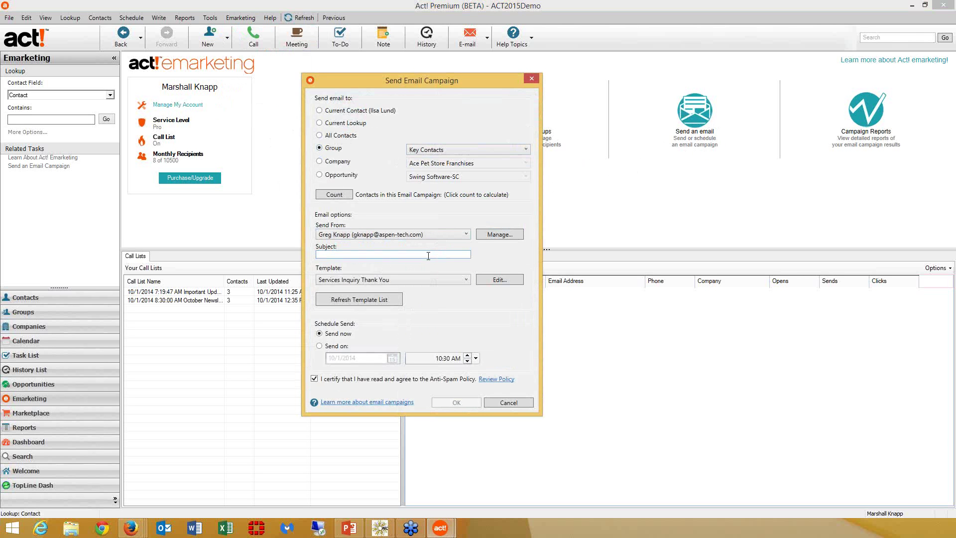
# - Name it 'October Newsletter Part II', use the Newsletter - October 2014 template, and send
pyautogui.write('O')
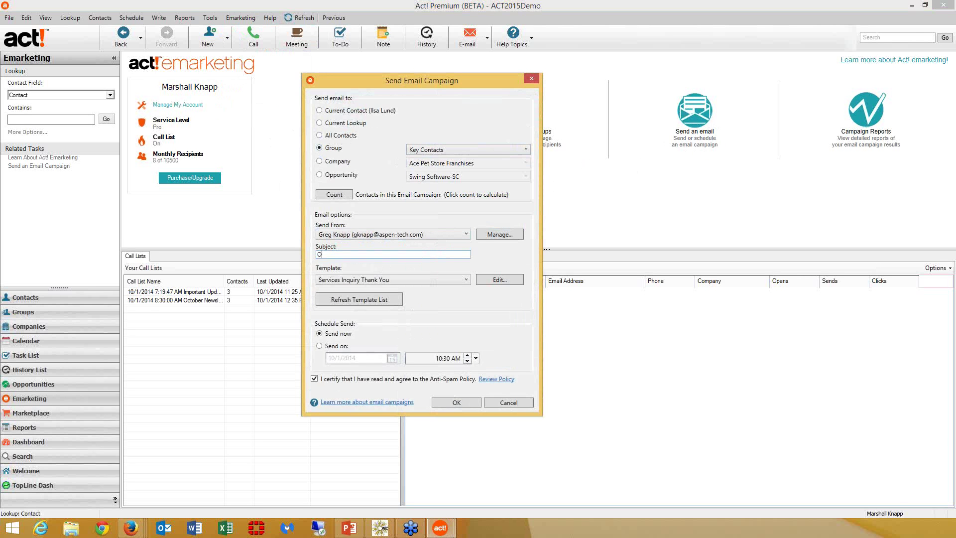
pyautogui.write('ctober Newsletter Part II')
pyautogui.click(419, 280)
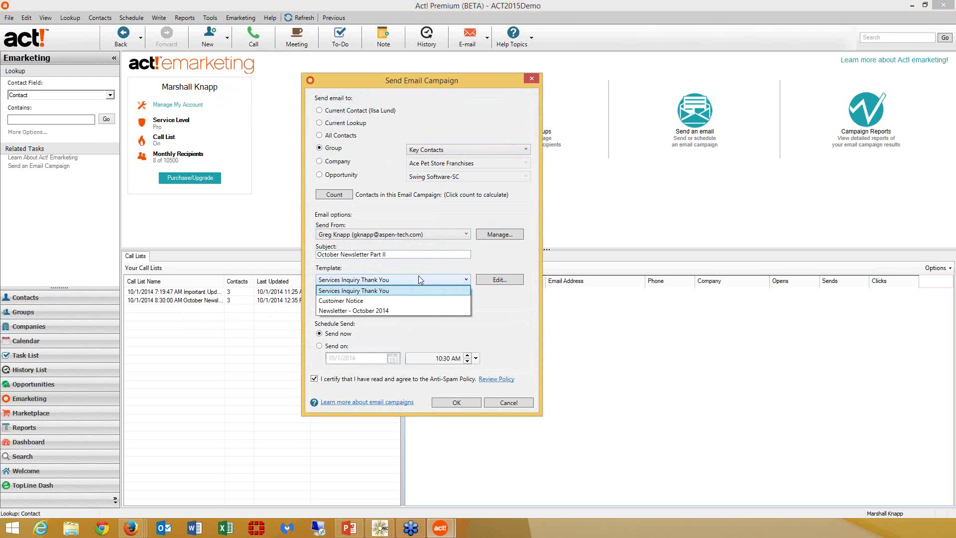
pyautogui.click(423, 311)
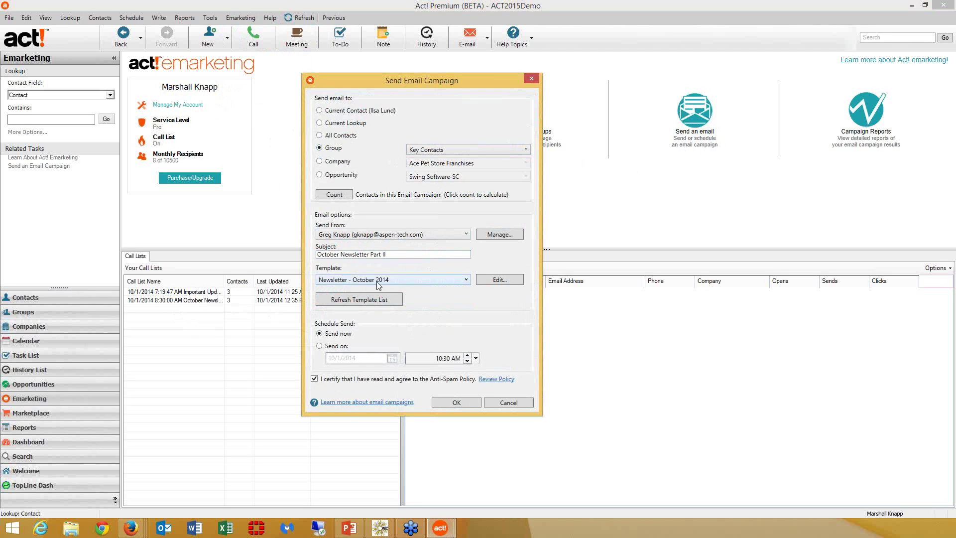
pyautogui.press('Return')
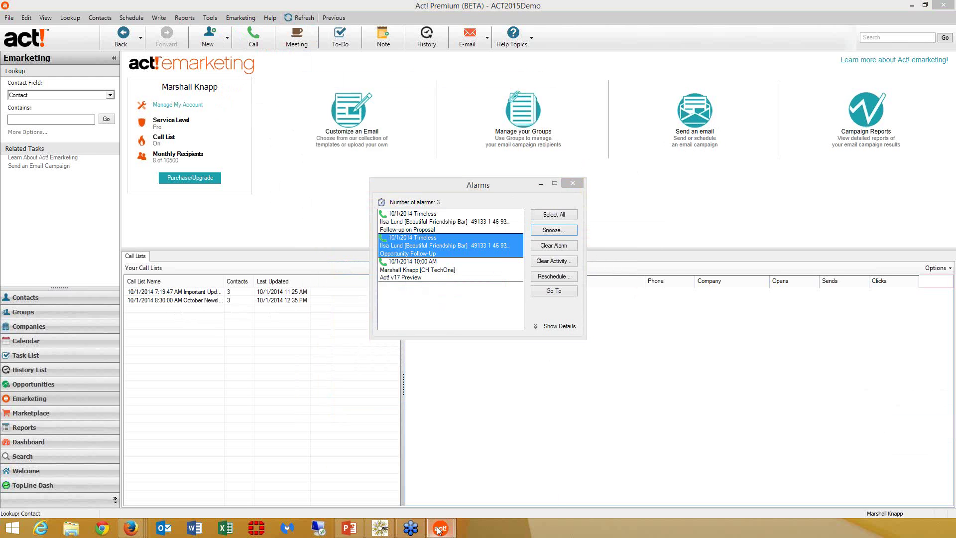
pyautogui.moveTo(439, 529)
pyautogui.click(482, 487)
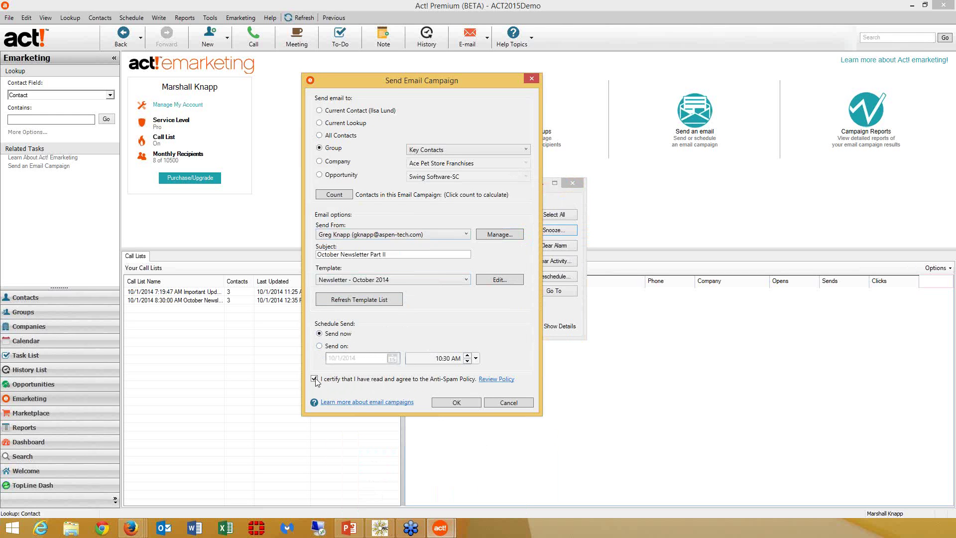
pyautogui.click(455, 403)
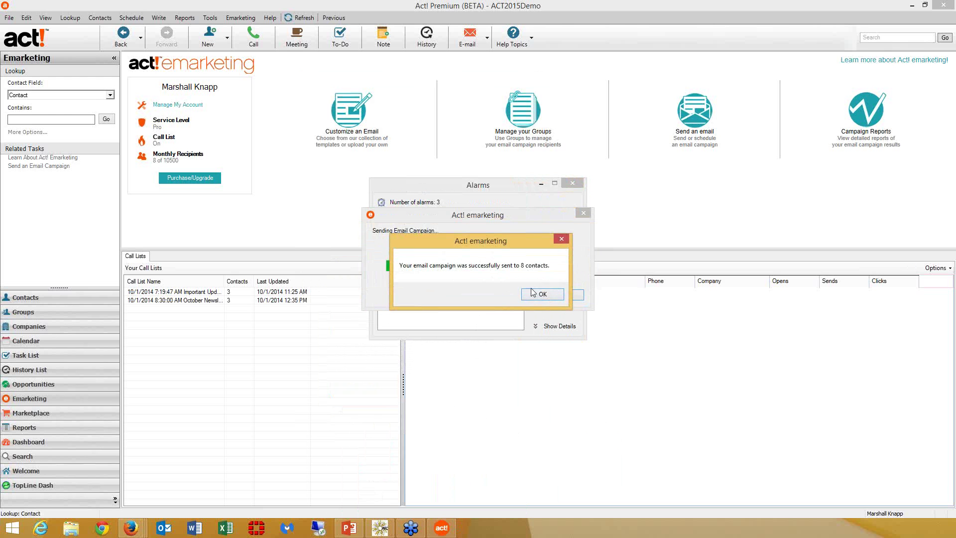
# - Dismiss the sent confirmation and alarms, then open File Explorer at This PC
pyautogui.click(542, 294)
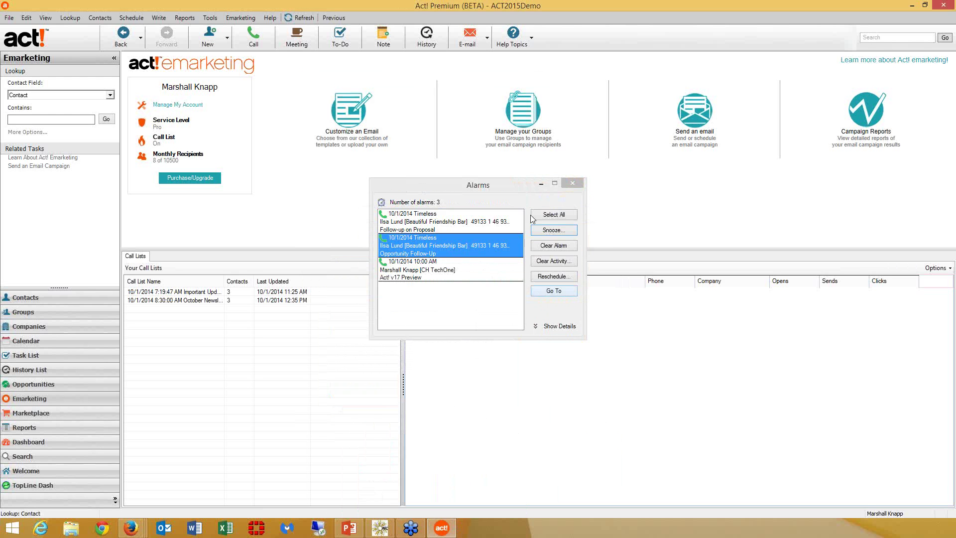
pyautogui.click(541, 185)
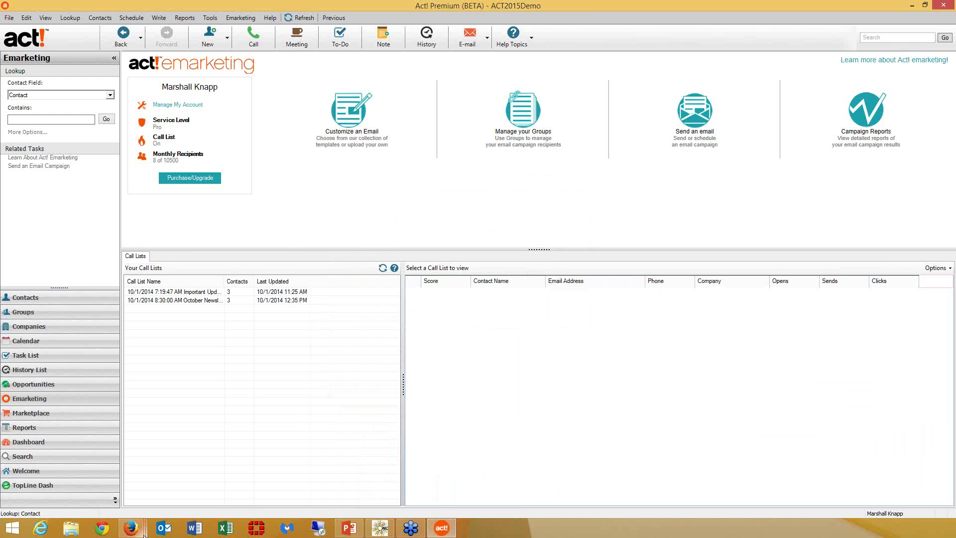
pyautogui.moveTo(144, 534)
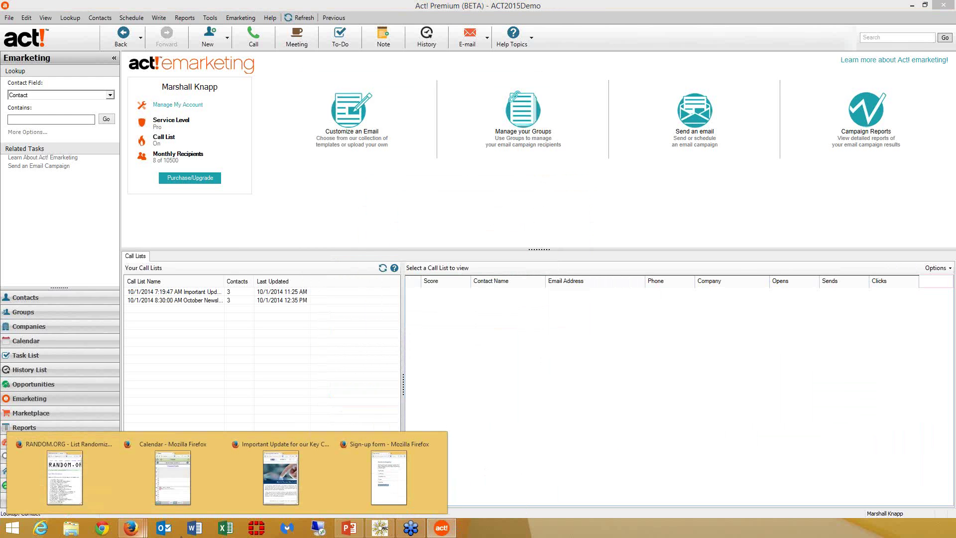
pyautogui.click(79, 532)
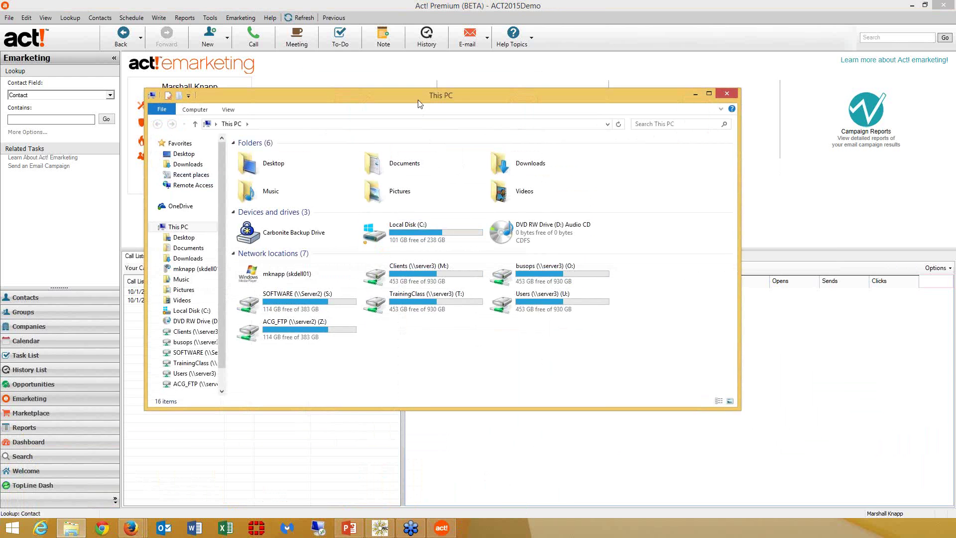
# - Minimize the This PC window so the Act! Emarketing dashboard shows again
pyautogui.click(80, 531)
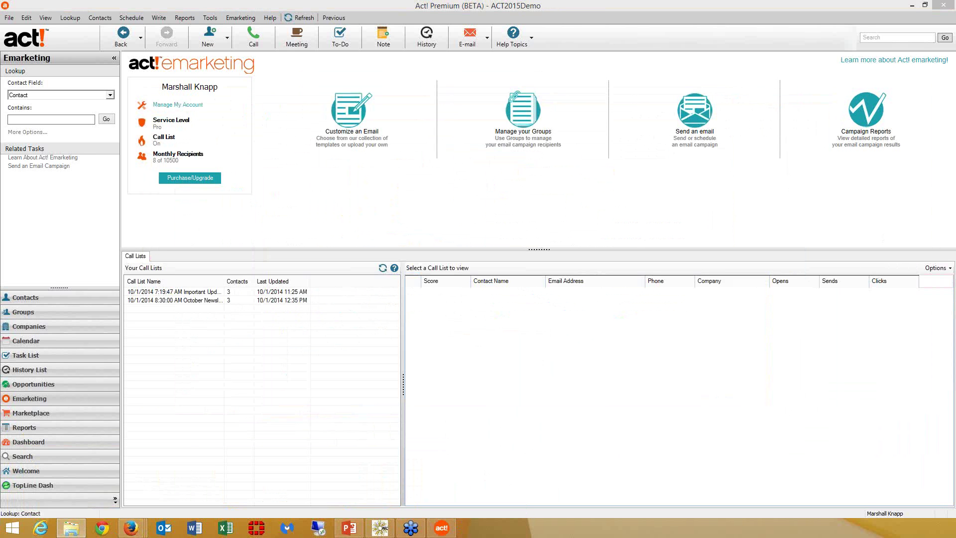
pyautogui.moveTo(329, 145); pyautogui.dragTo(318, 82)
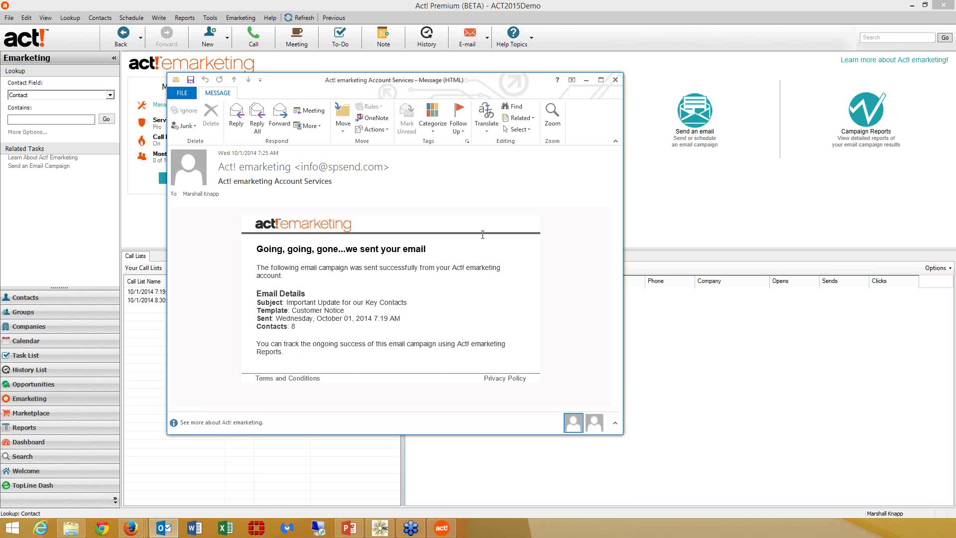
pyautogui.click(615, 81)
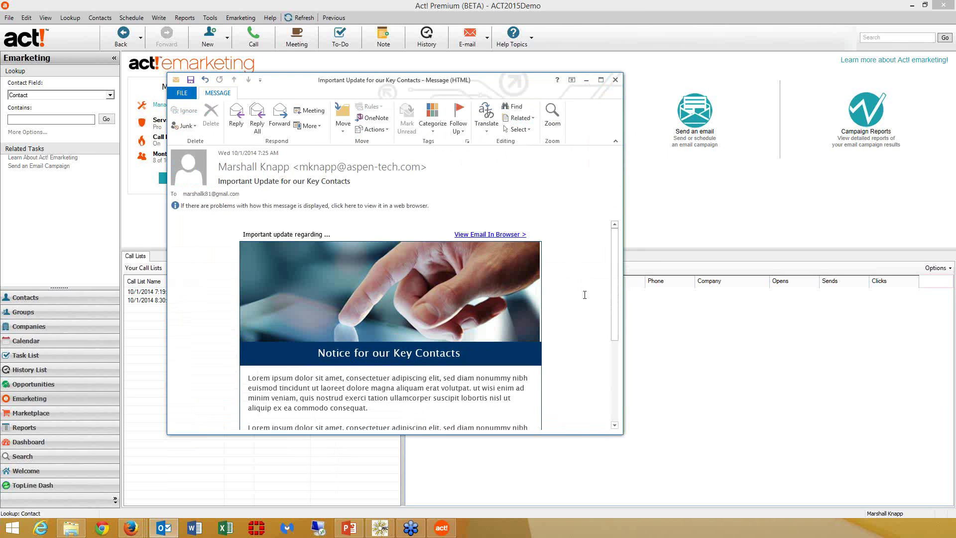
pyautogui.moveTo(614, 262); pyautogui.dragTo(626, 366)
pyautogui.scroll(5, 474, 244)
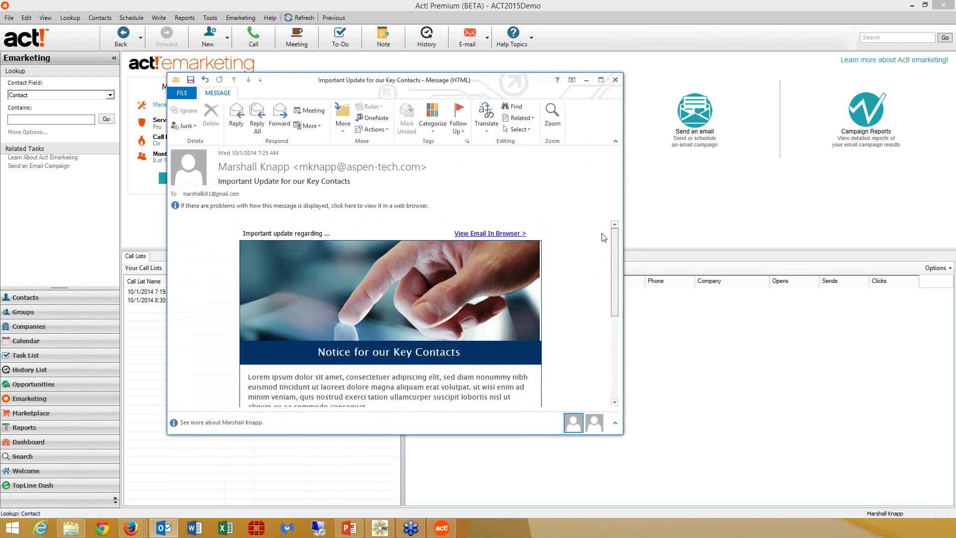
pyautogui.click(469, 236)
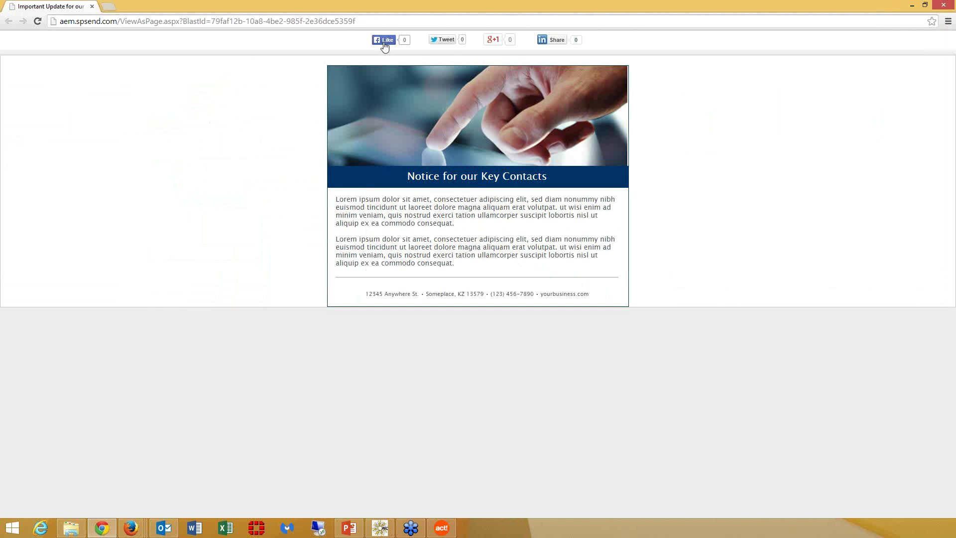
pyautogui.click(493, 42)
pyautogui.click(943, 5)
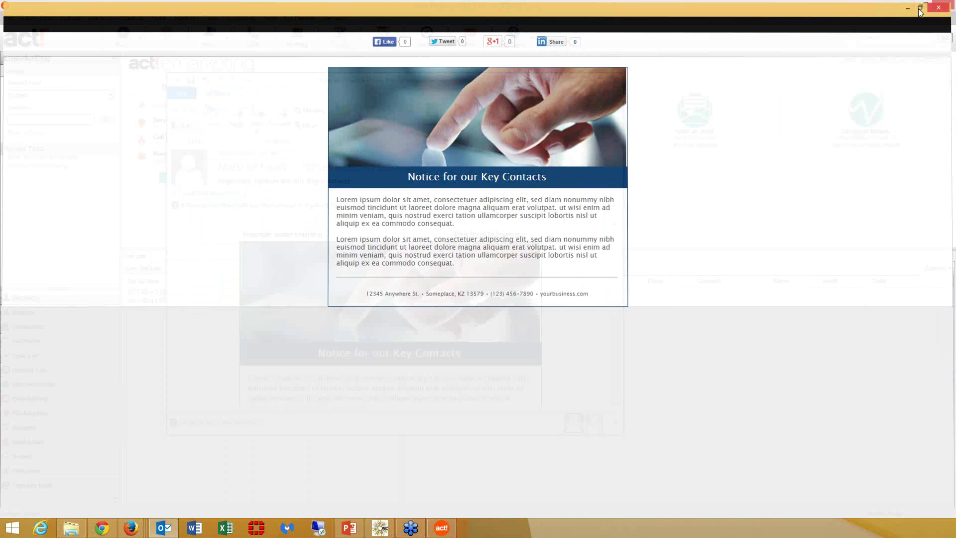
pyautogui.scroll(-5, 612, 337)
pyautogui.scroll(-1, 612, 337)
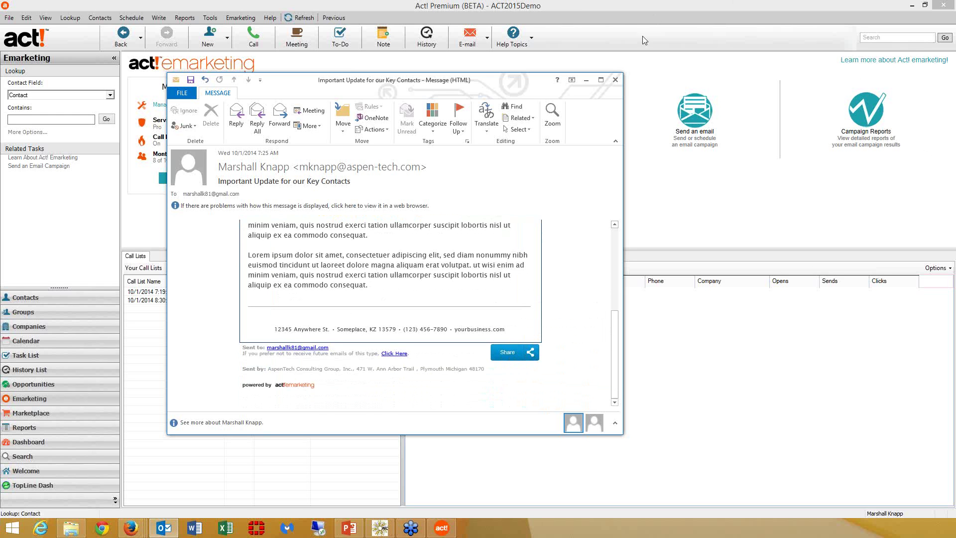
pyautogui.click(616, 81)
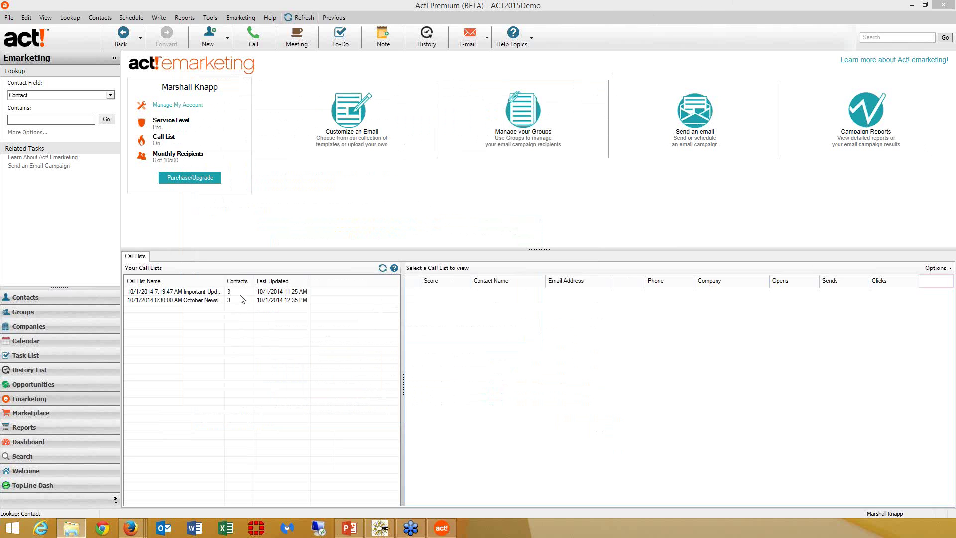
# - Refresh the call lists from the emarketing account and open a listed contact's record
pyautogui.click(382, 269)
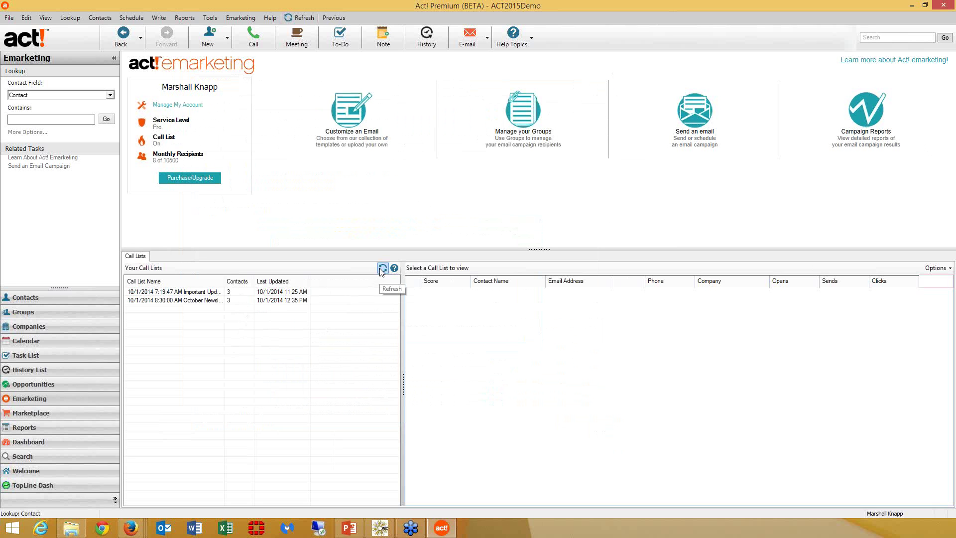
pyautogui.click(382, 270)
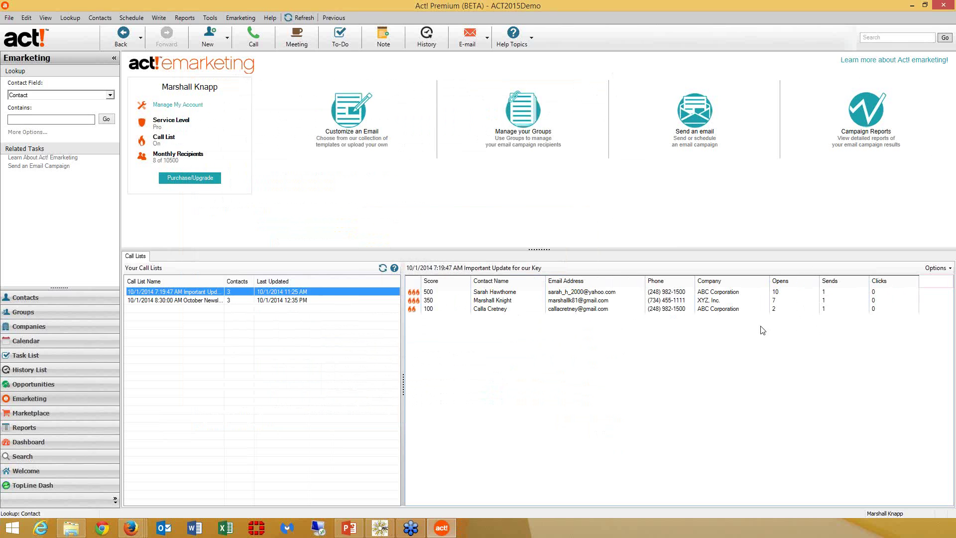
pyautogui.click(501, 294)
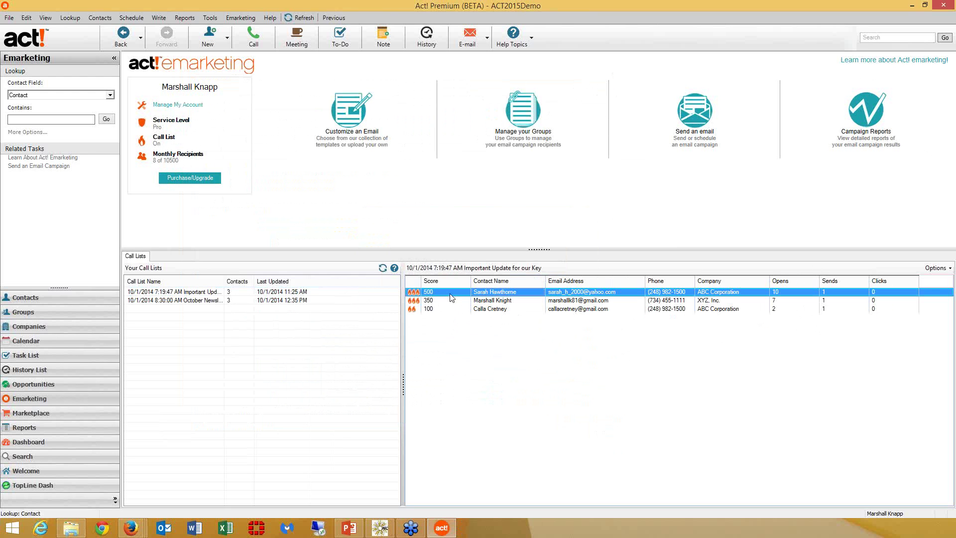
pyautogui.doubleClick(449, 294)
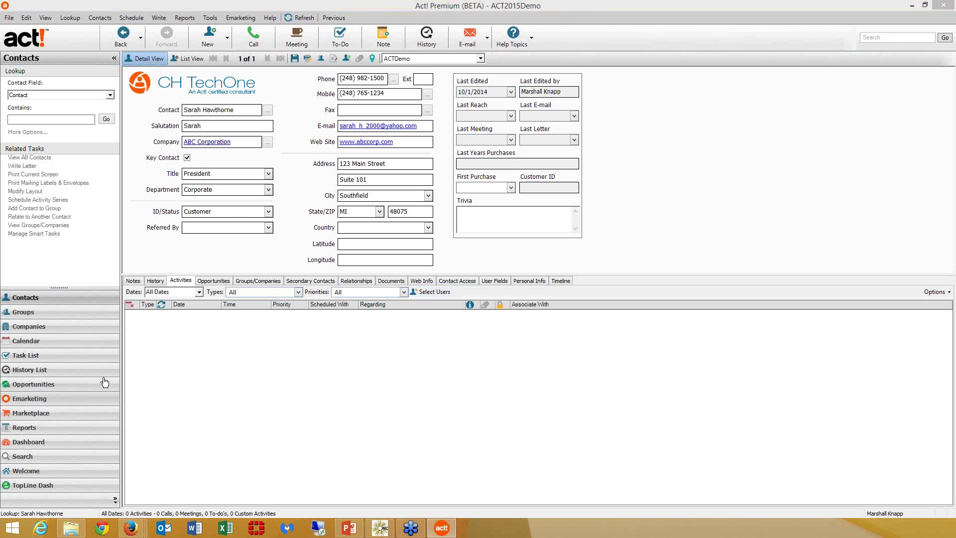
# - Return to emarketing and show the Important Update call list's recipients, scored 500, 350 and 100
pyautogui.click(72, 414)
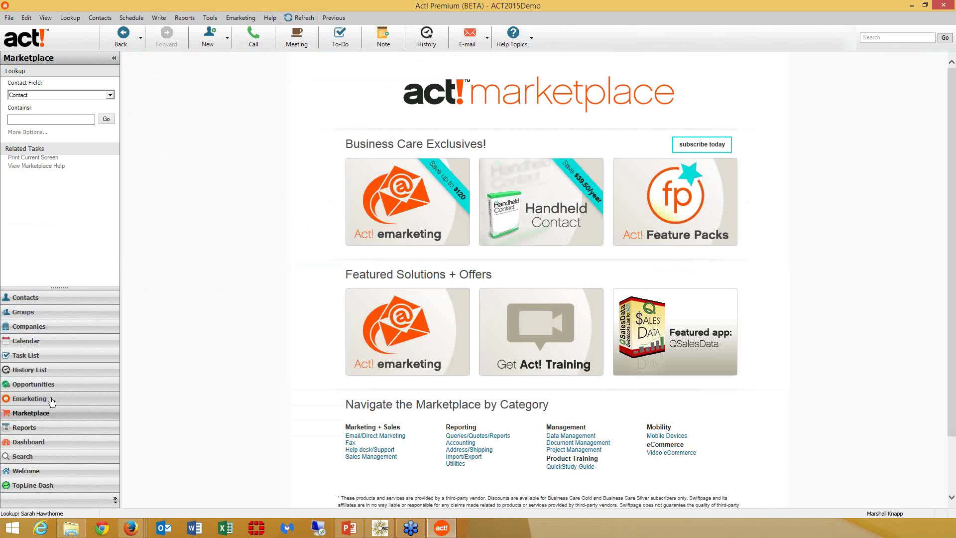
pyautogui.click(52, 399)
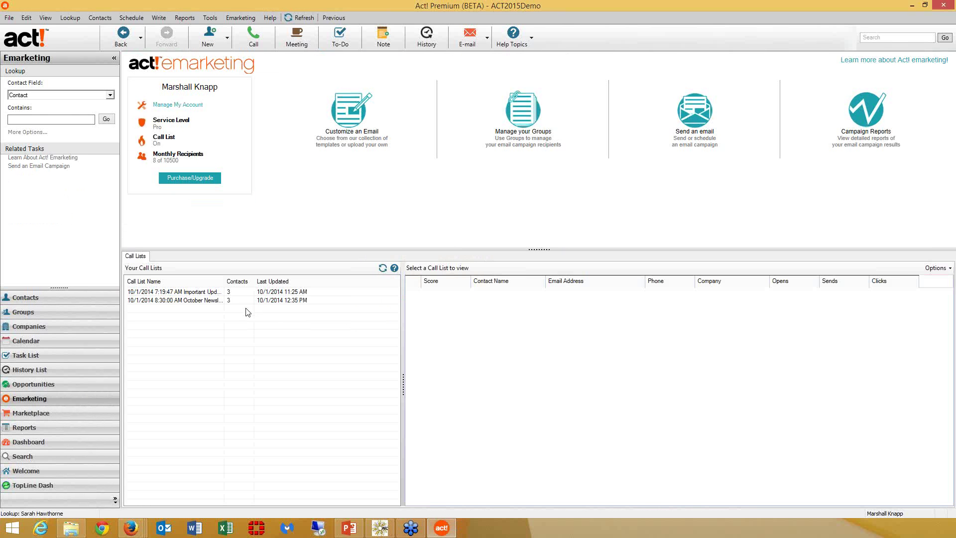
pyautogui.click(236, 293)
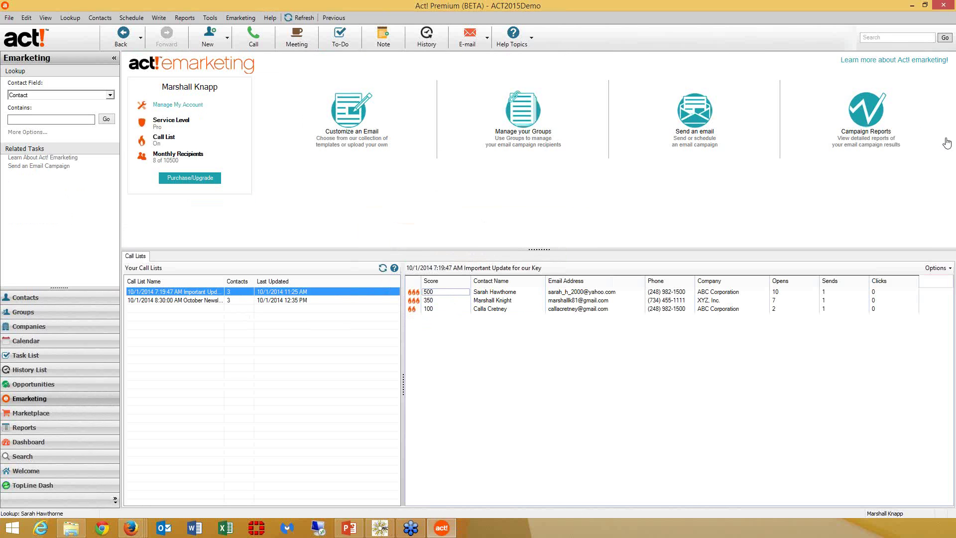
# - Open the October Newsletter campaign report's overview details
pyautogui.click(876, 122)
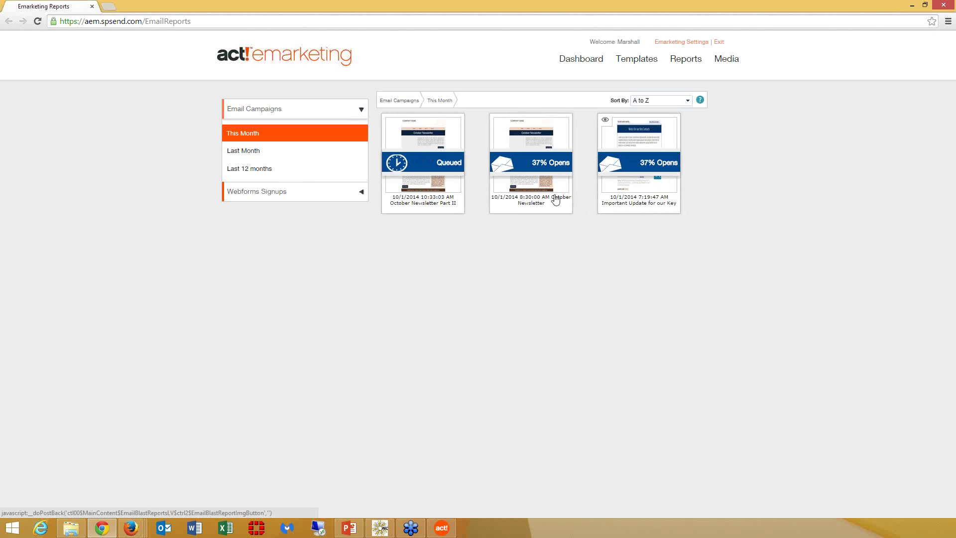
pyautogui.click(553, 165)
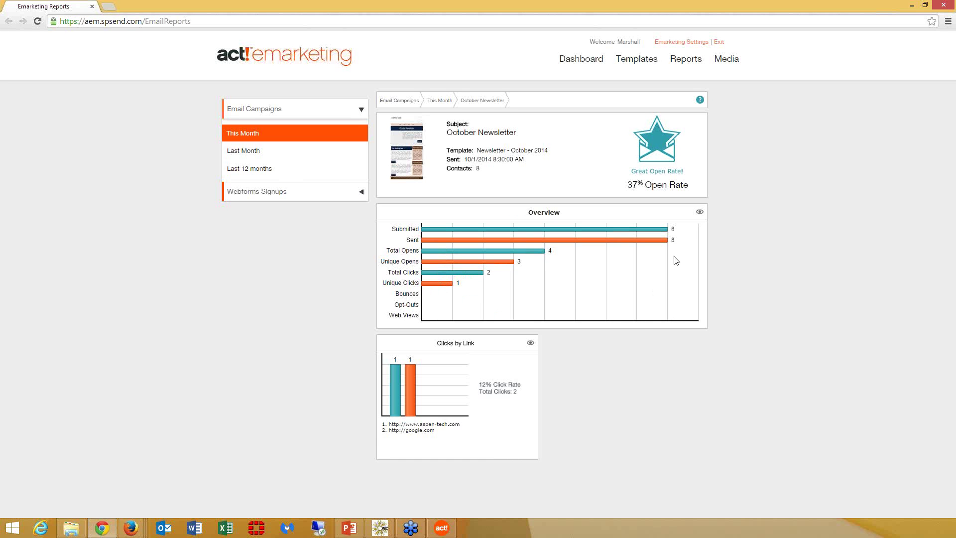
pyautogui.click(699, 213)
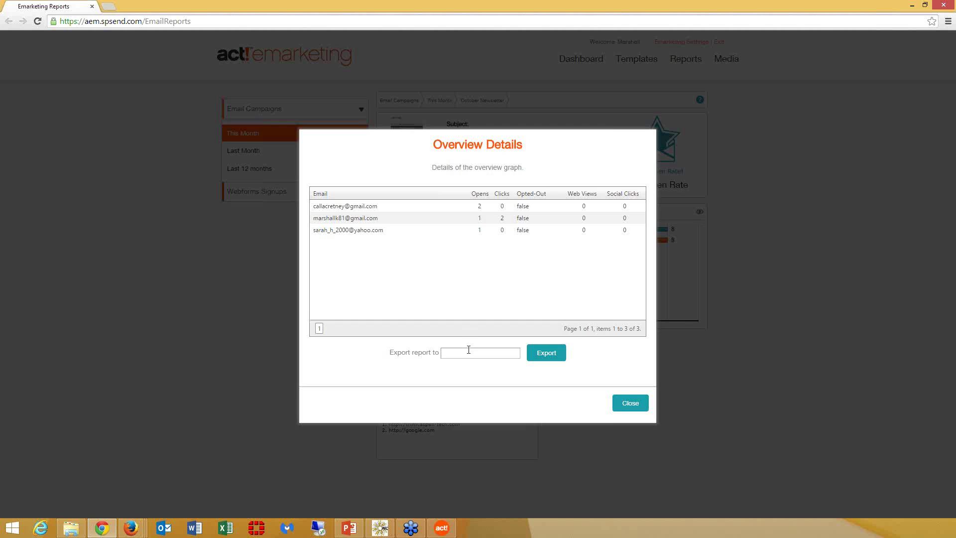
# - E-mail the overview details report to the account holder's address, then close the details
pyautogui.click(469, 353)
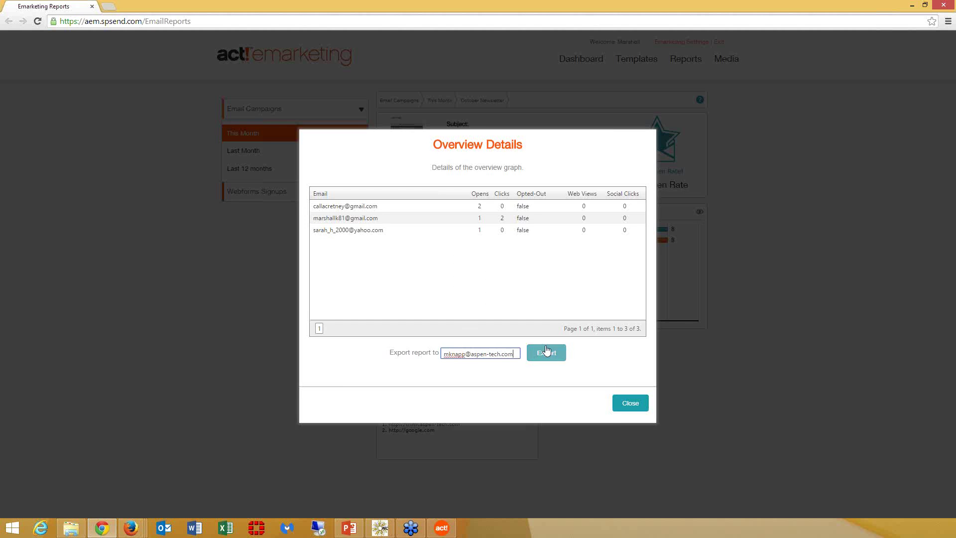
pyautogui.click(549, 354)
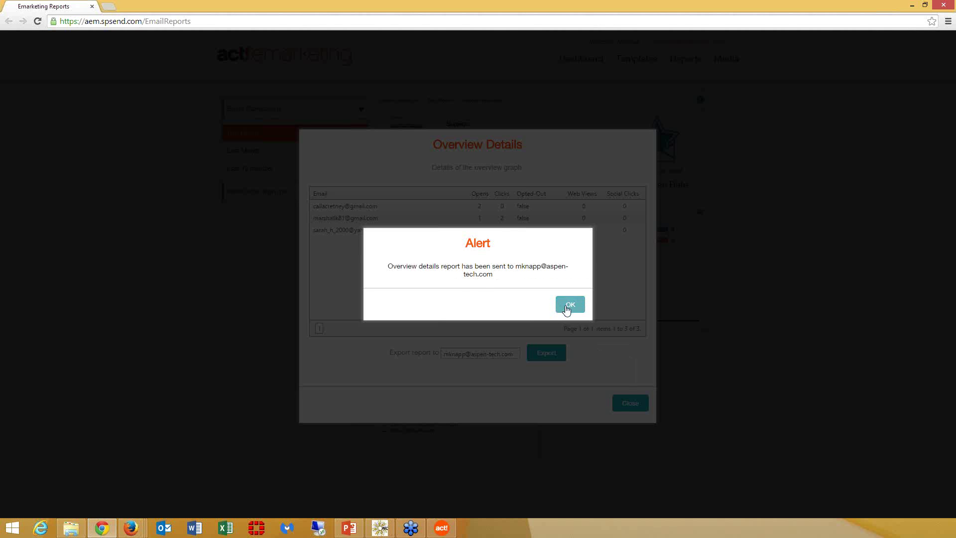
pyautogui.click(566, 305)
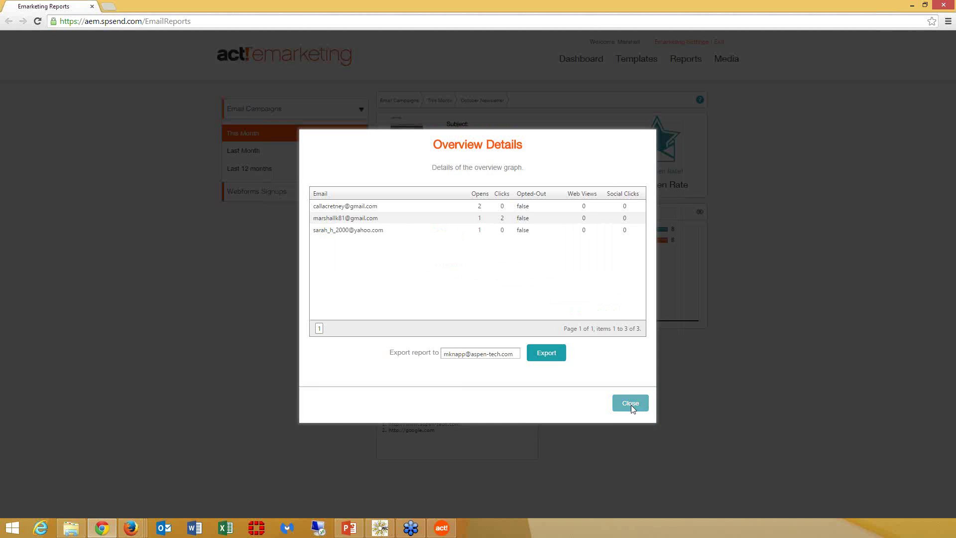
pyautogui.click(630, 405)
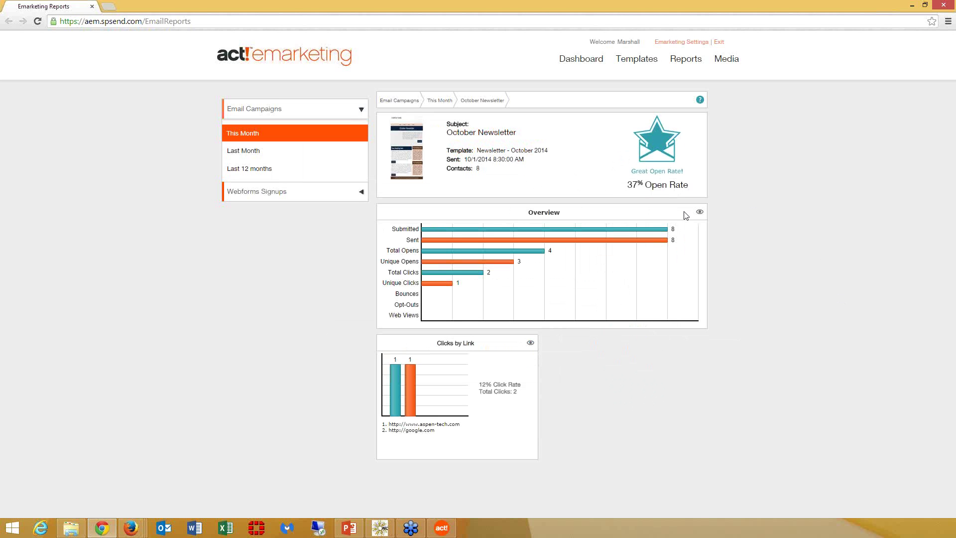
# - Close the Firefox window showing the Emarketing Reports page
pyautogui.click(944, 6)
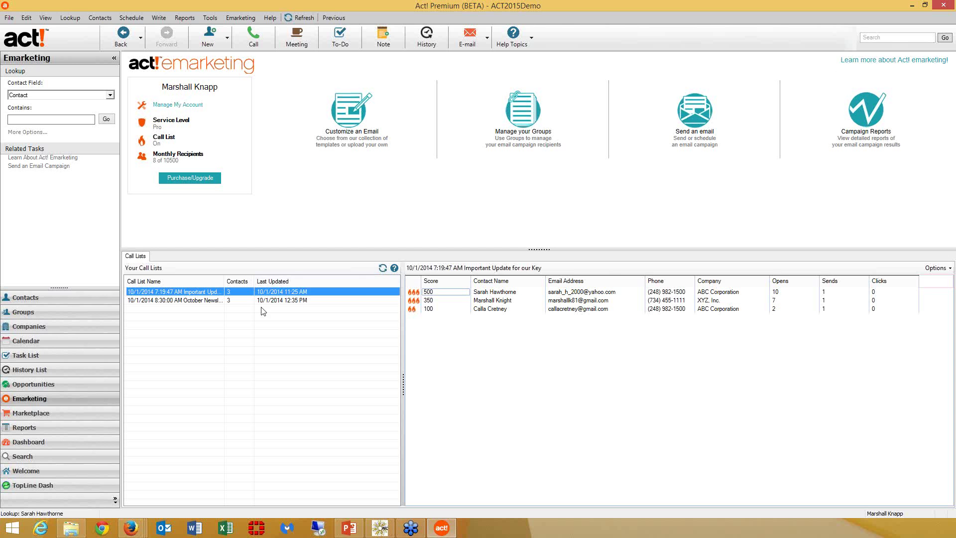
# - Start a smart task named 'Services Inquiry - Send Follow-Up Email' that runs when conditions are met
pyautogui.click(131, 19)
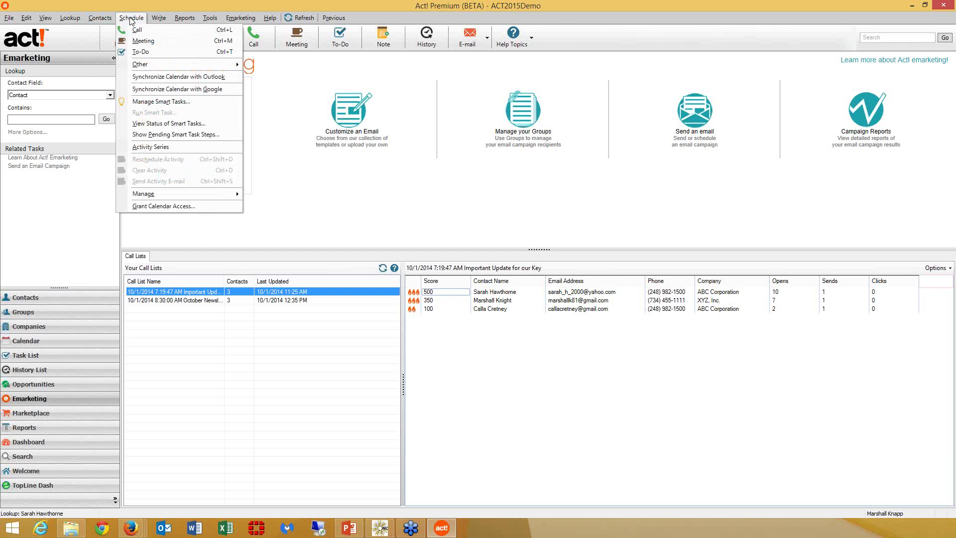
pyautogui.click(160, 102)
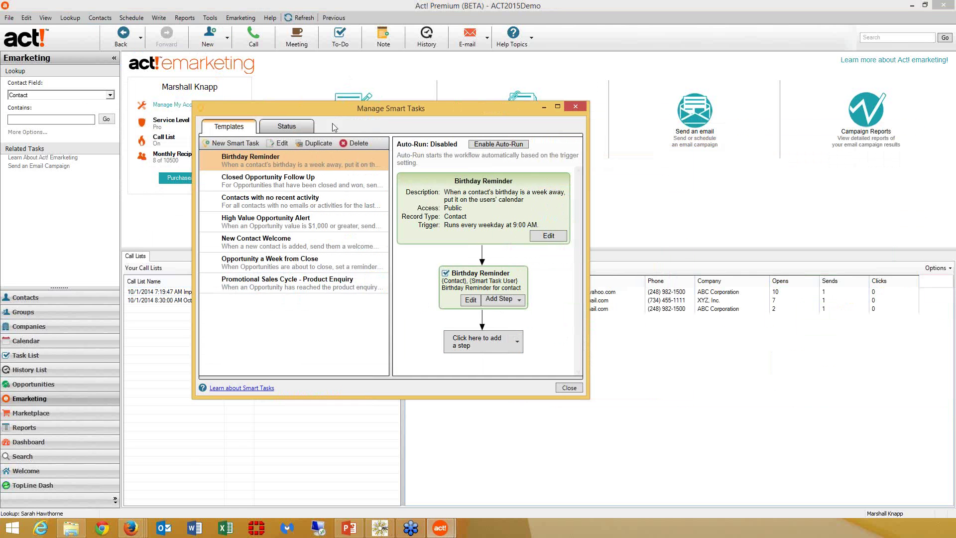
pyautogui.click(230, 144)
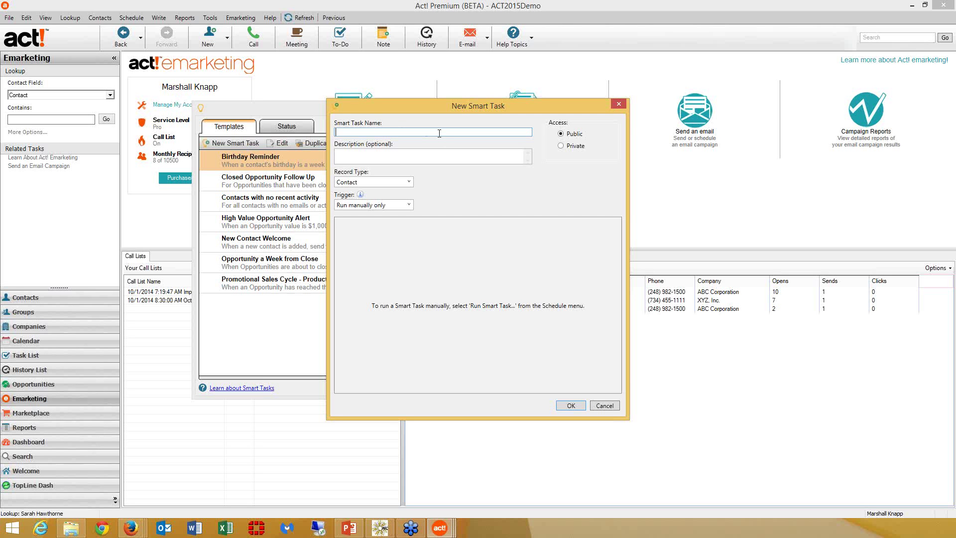
pyautogui.write('Services Inquir')
pyautogui.write('y - Send Follow-Up Email')
pyautogui.click(408, 205)
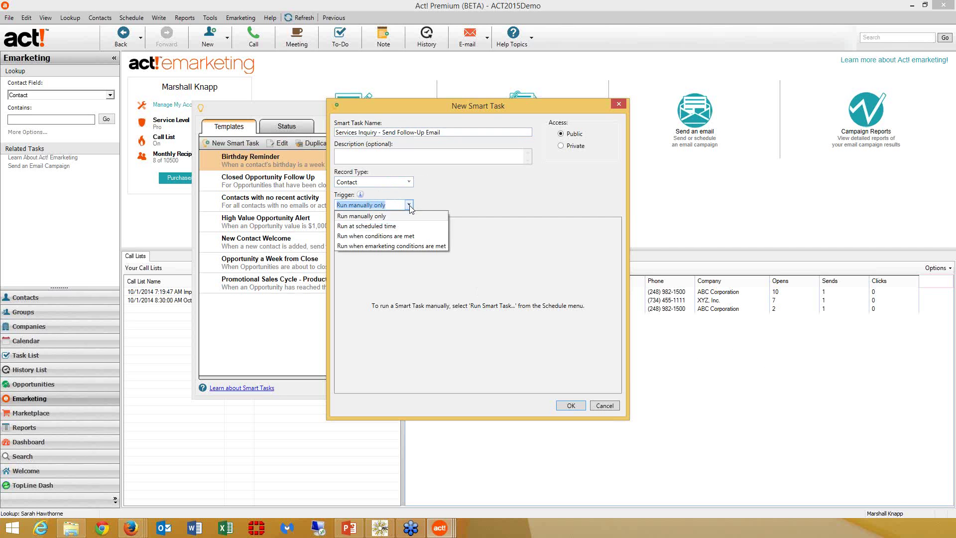
pyautogui.click(421, 237)
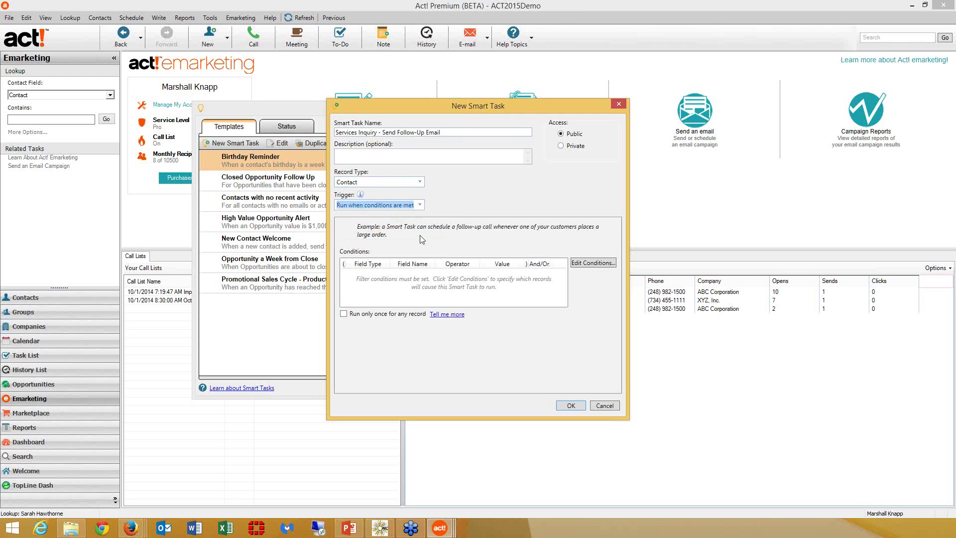
pyautogui.click(594, 264)
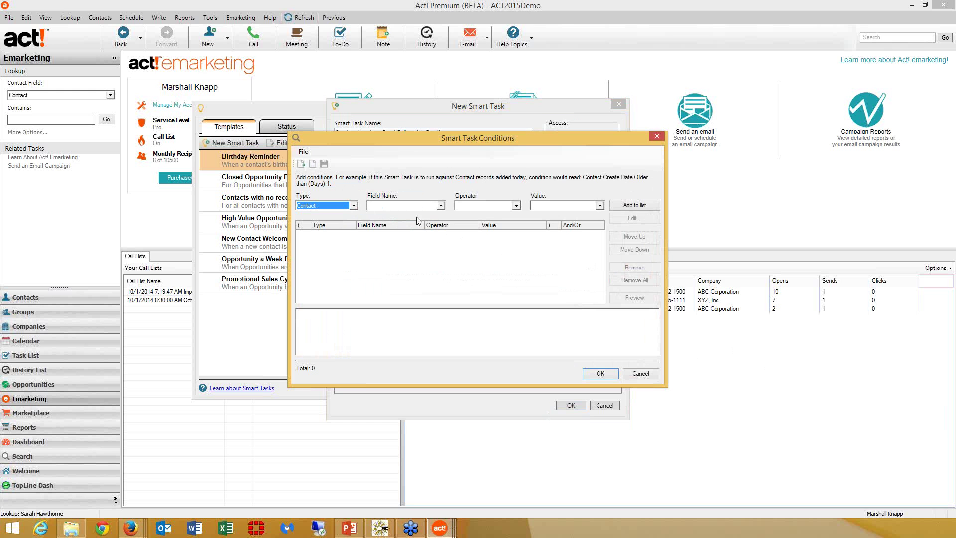
# - Add the condition Referred By Equal To 'Services Inquiry' and confirm the conditions
pyautogui.click(403, 206)
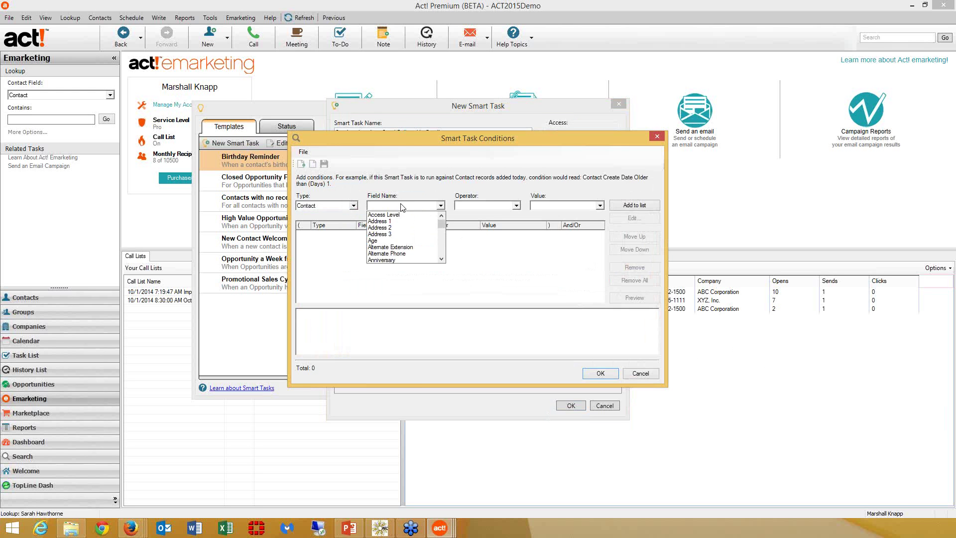
pyautogui.press('r')
pyautogui.press('Down')
pyautogui.press('Down')
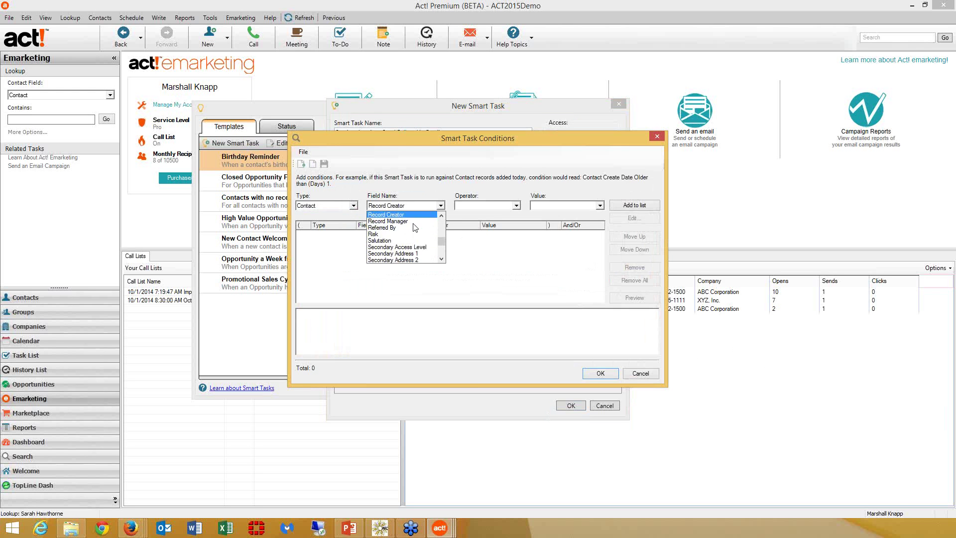
pyautogui.press('Return')
pyautogui.press('Tab')
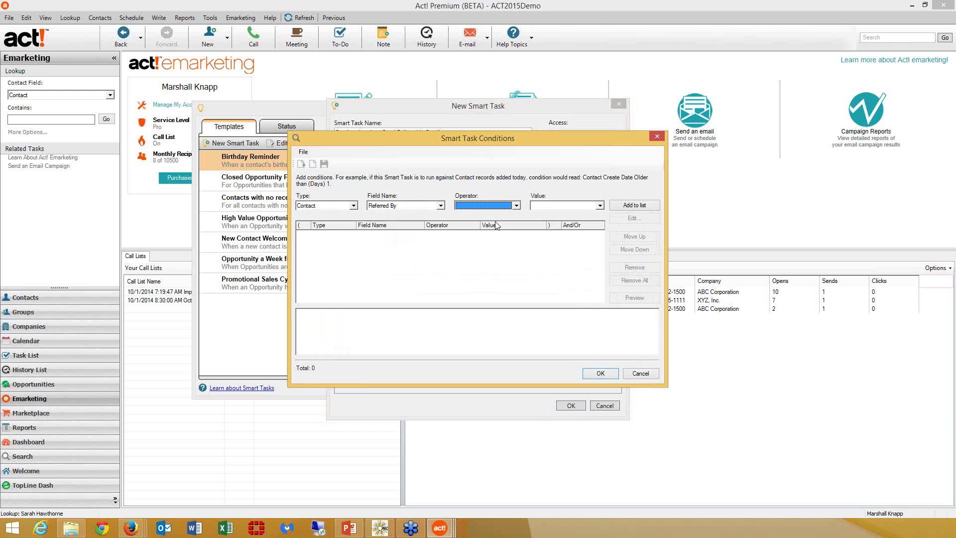
pyautogui.click(600, 206)
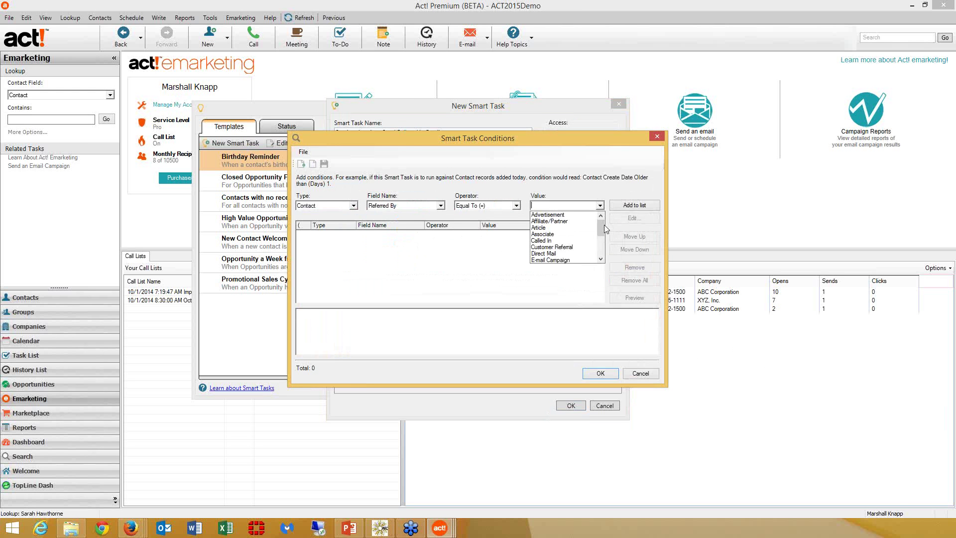
pyautogui.scroll(-3, 603, 227)
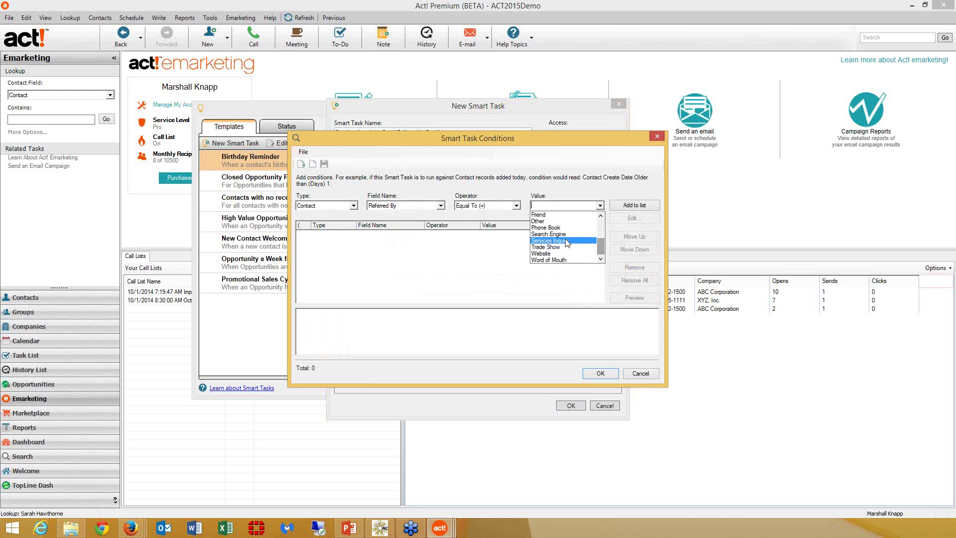
pyautogui.click(568, 242)
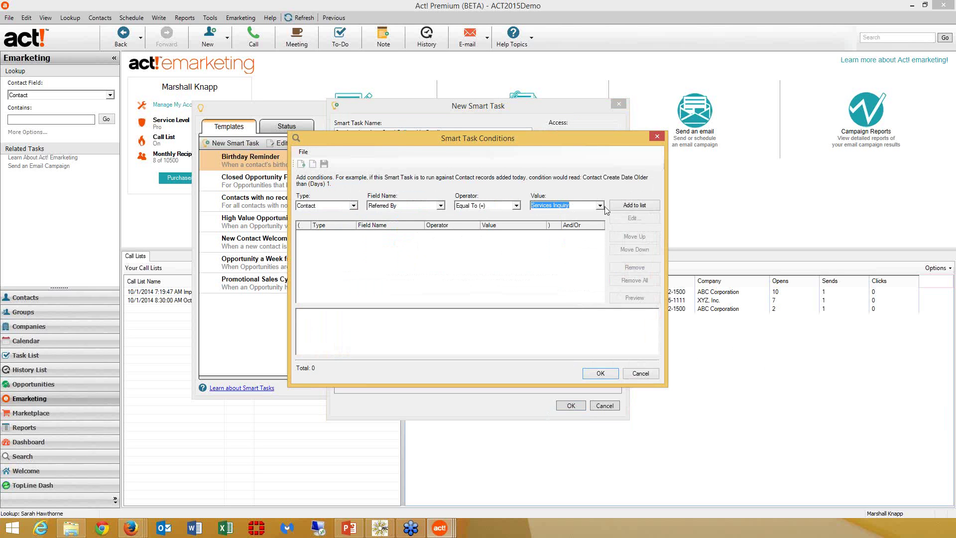
pyautogui.click(648, 205)
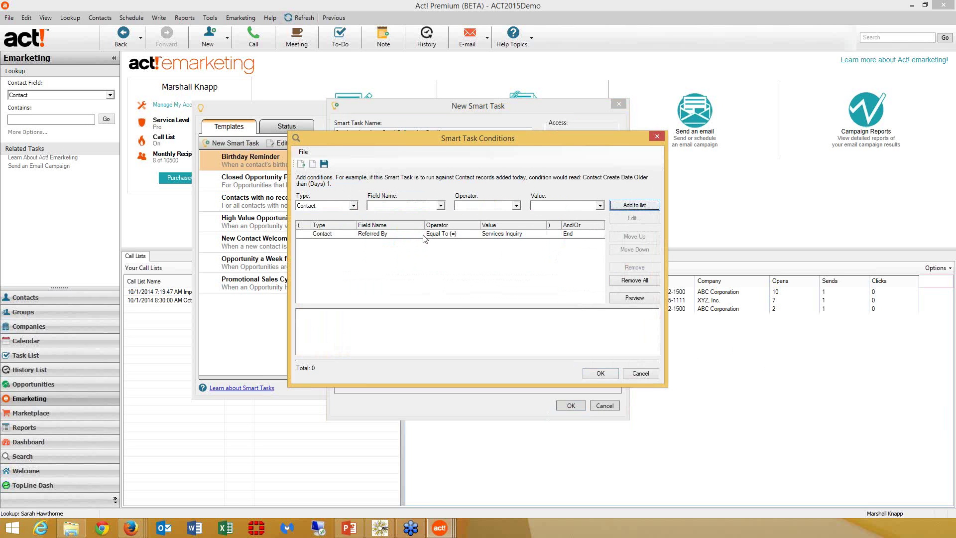
pyautogui.click(601, 374)
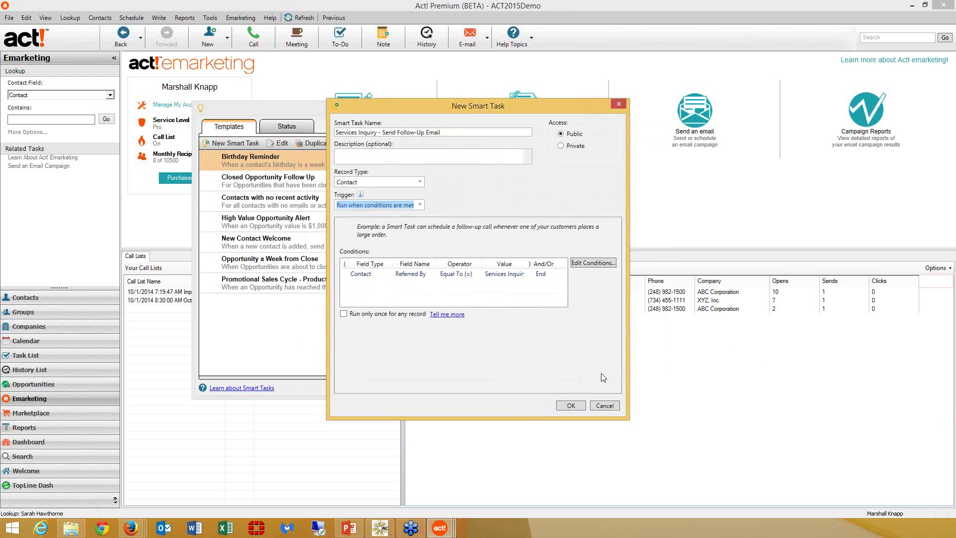
# - Make the task run only once per record, save it, and add an Edit Access List step
pyautogui.click(345, 314)
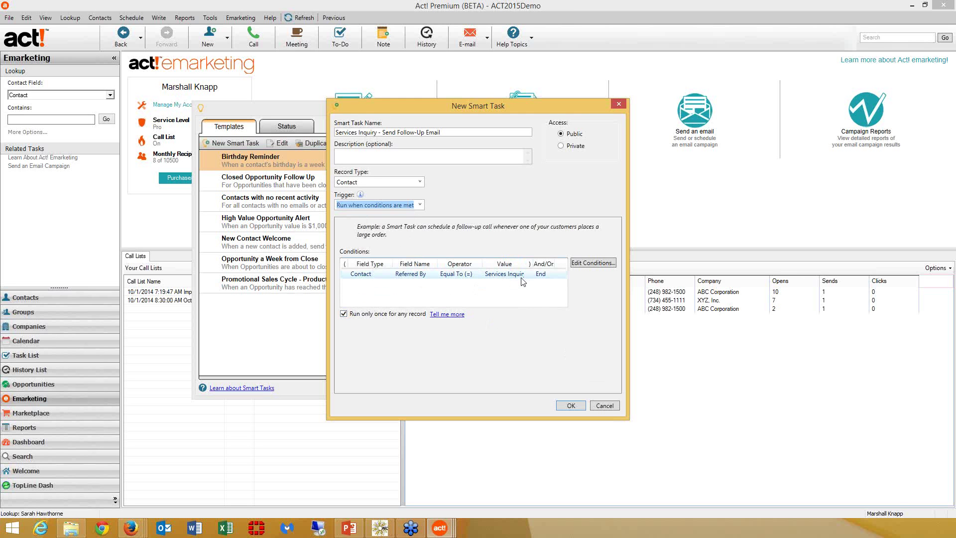
pyautogui.click(574, 404)
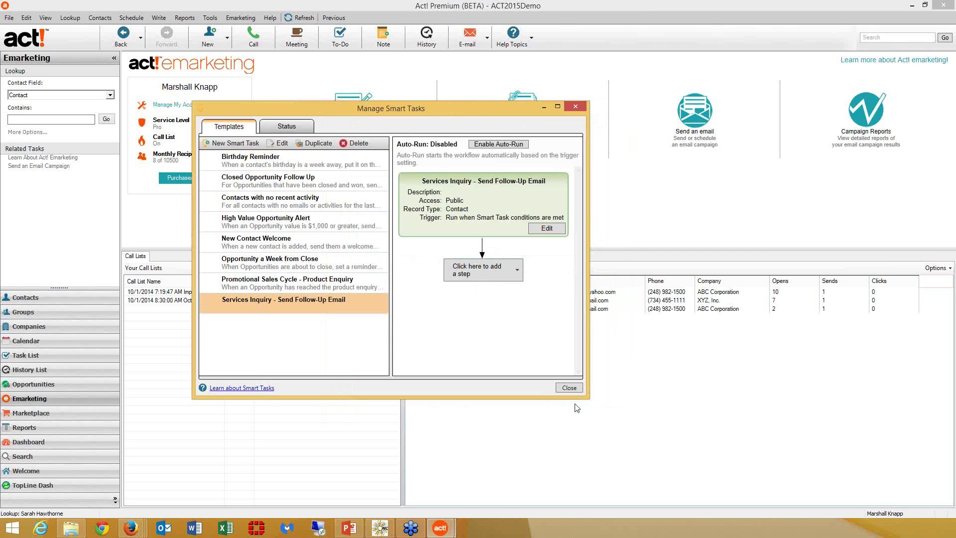
pyautogui.click(482, 273)
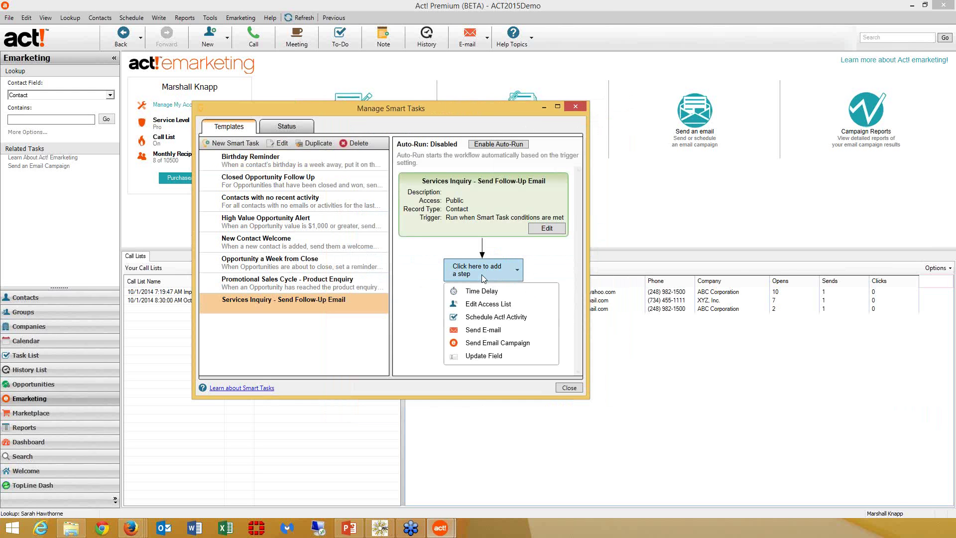
pyautogui.click(489, 305)
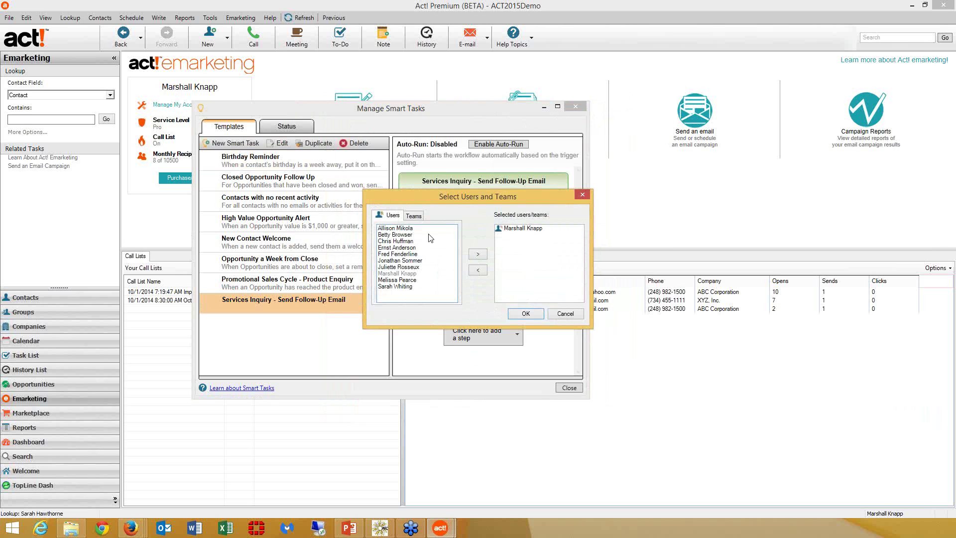
# - Grant record access to the Customer Service team instead of the individual user
pyautogui.click(414, 218)
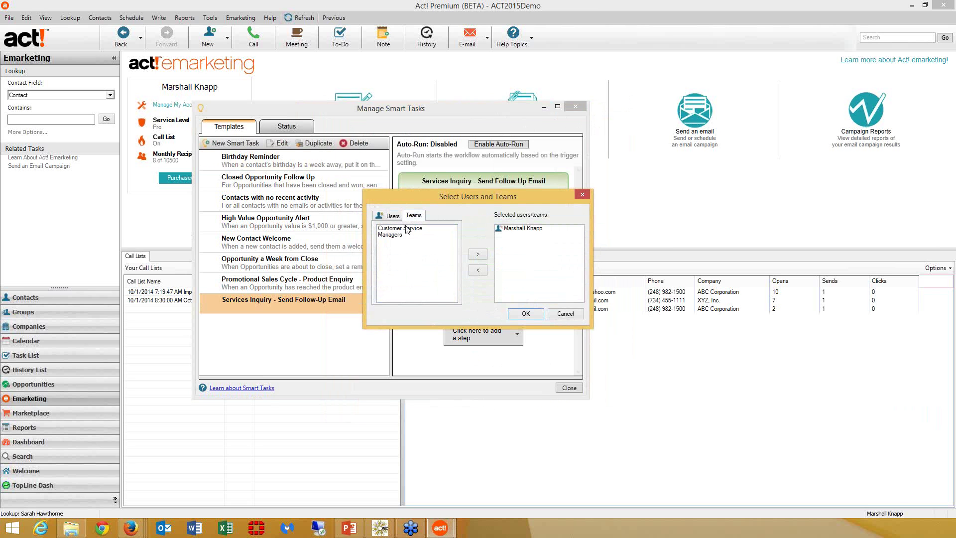
pyautogui.click(406, 229)
pyautogui.click(474, 255)
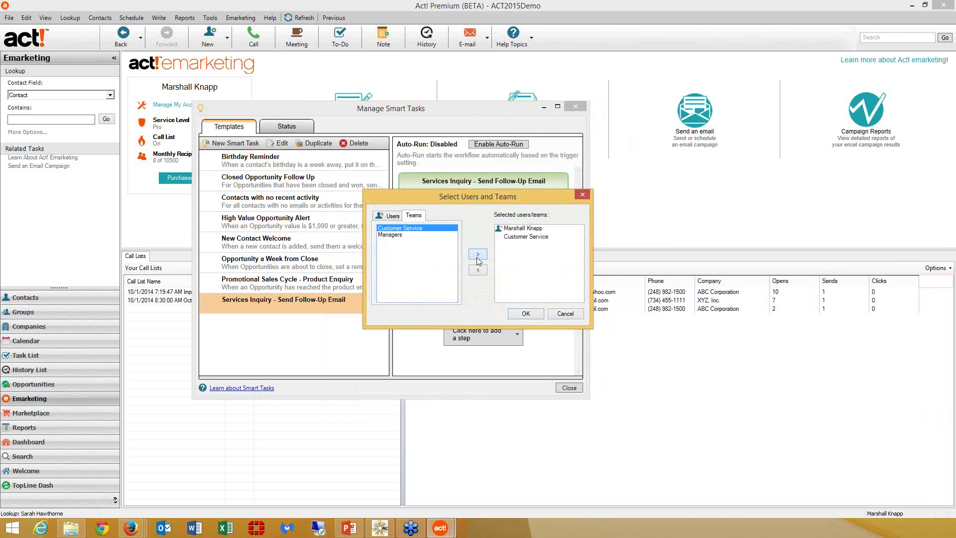
pyautogui.click(516, 229)
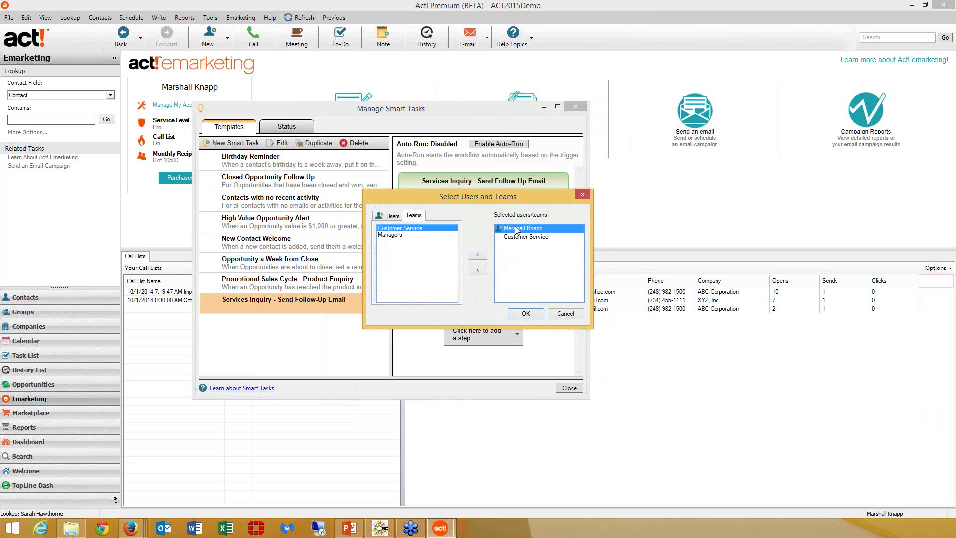
pyautogui.click(478, 270)
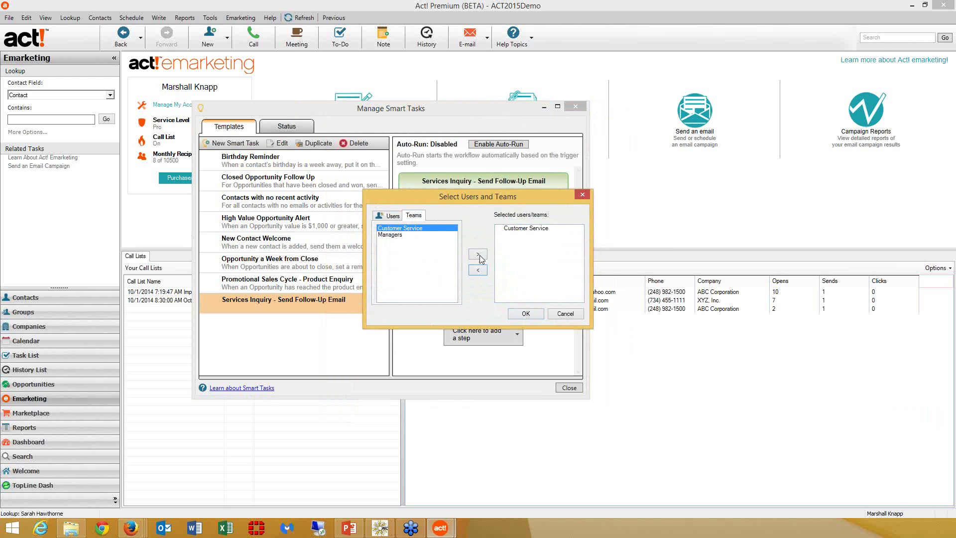
pyautogui.click(534, 313)
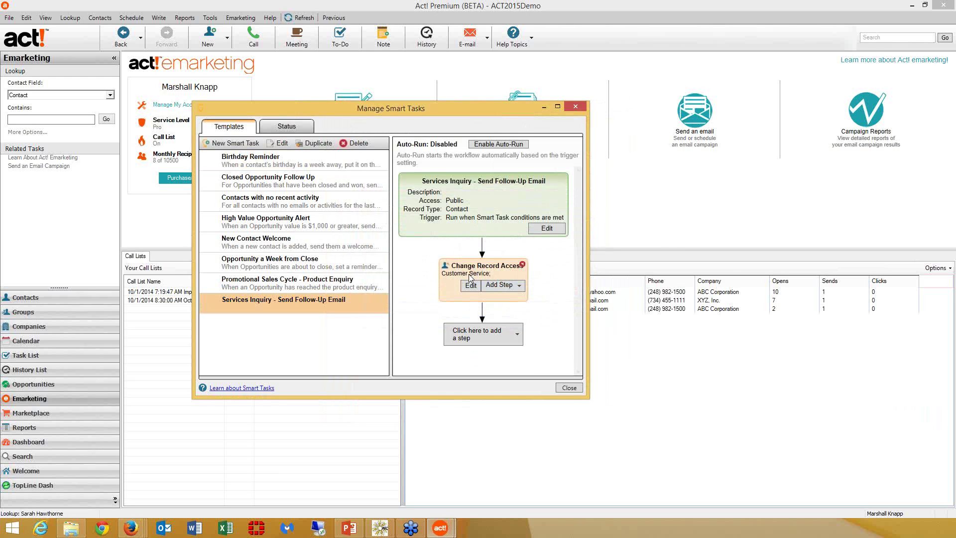
# - Add a Send Email Campaign step and sign in with the emarketing account e-mail and password
pyautogui.click(490, 344)
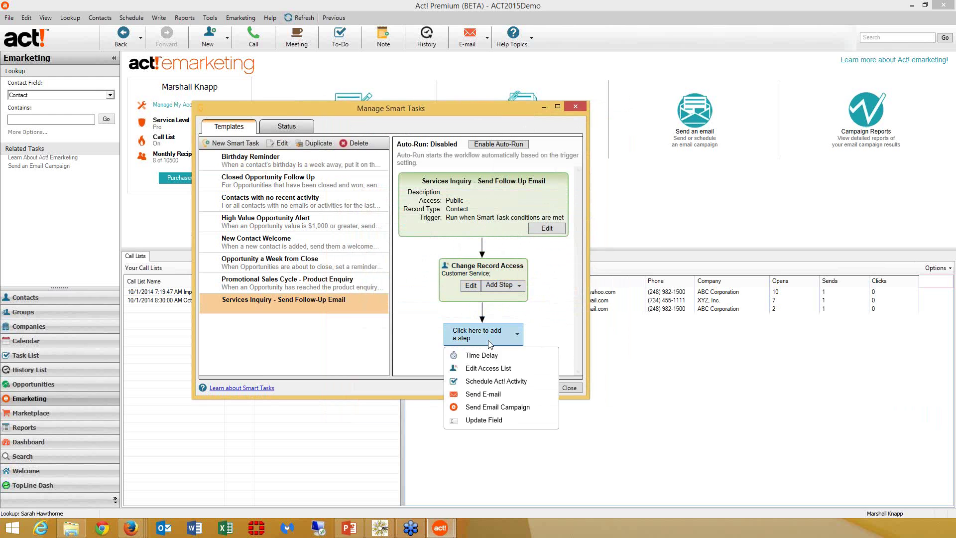
pyautogui.click(496, 407)
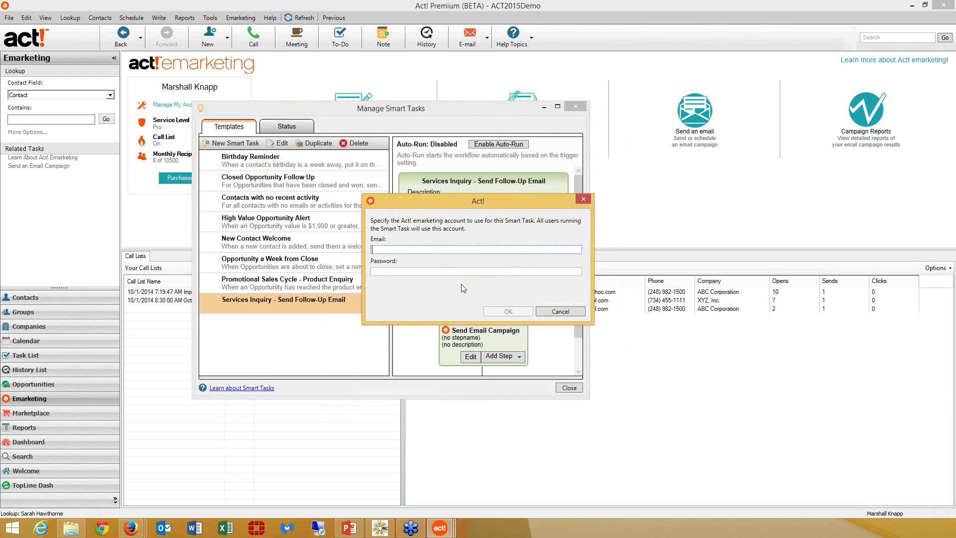
pyautogui.press('Tab')
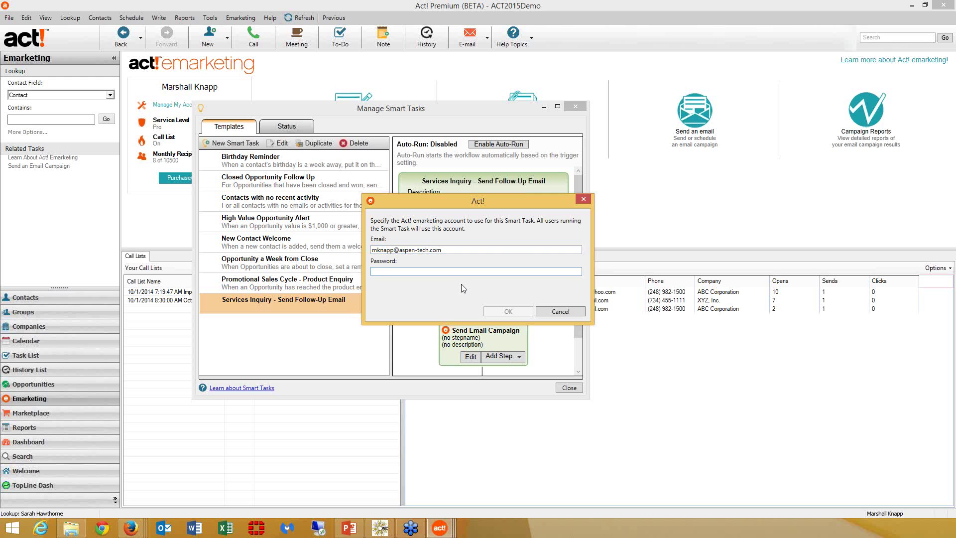
pyautogui.write('••••••••••')
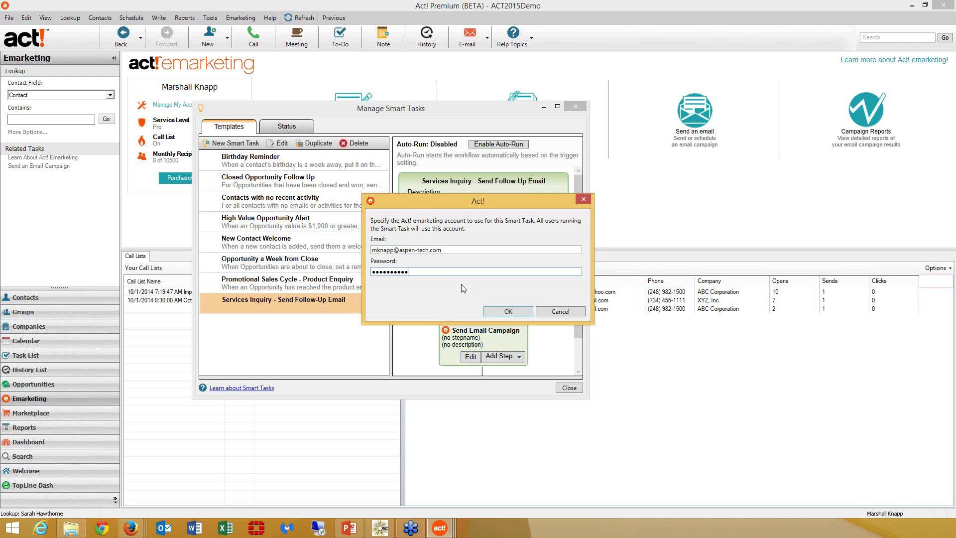
pyautogui.press('Return')
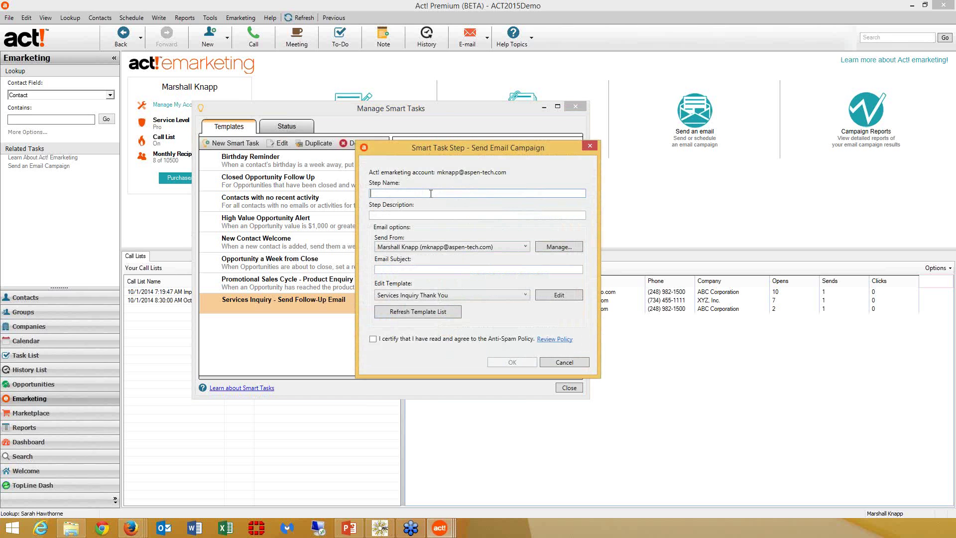
# - Name the step for Service Inquiry Follow-Up, describe it as 'AEM', and keep the current sender
pyautogui.write('end Servic')
pyautogui.press('BackSpace')
pyautogui.press('BackSpace')
pyautogui.press('BackSpace')
pyautogui.press('BackSpace')
pyautogui.write('rvice Inquiry Follow-Up')
pyautogui.press('Tab')
pyautogui.write('AEM')
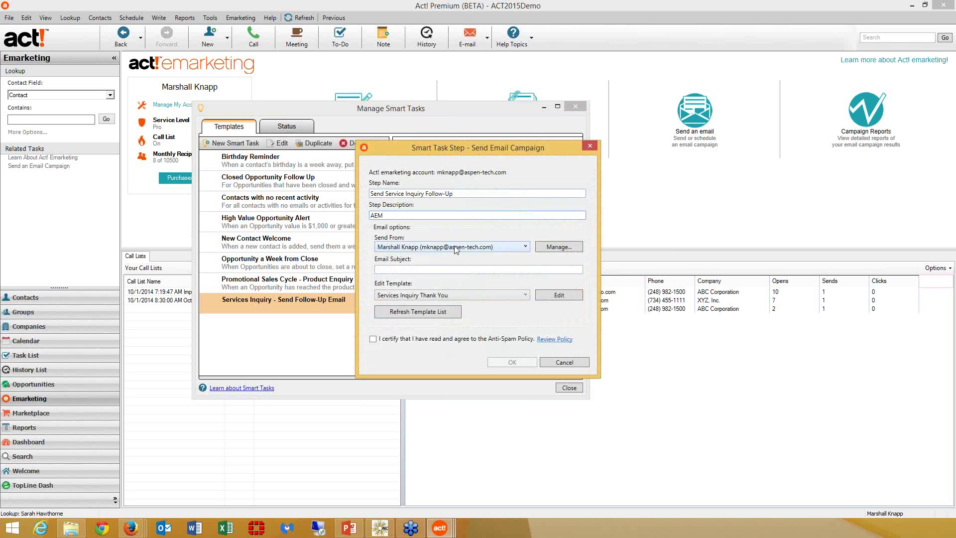
pyautogui.click(498, 247)
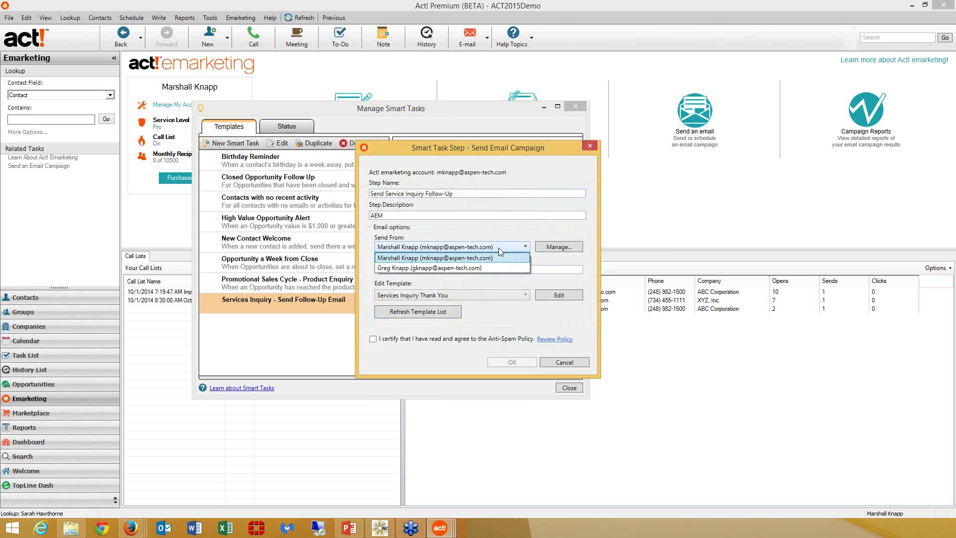
pyautogui.click(498, 247)
# - Use subject 'Service Inquiry Follow-Up' with the Services Inquiry Thank You template, certify Anti-Spam, and save
pyautogui.click(517, 269)
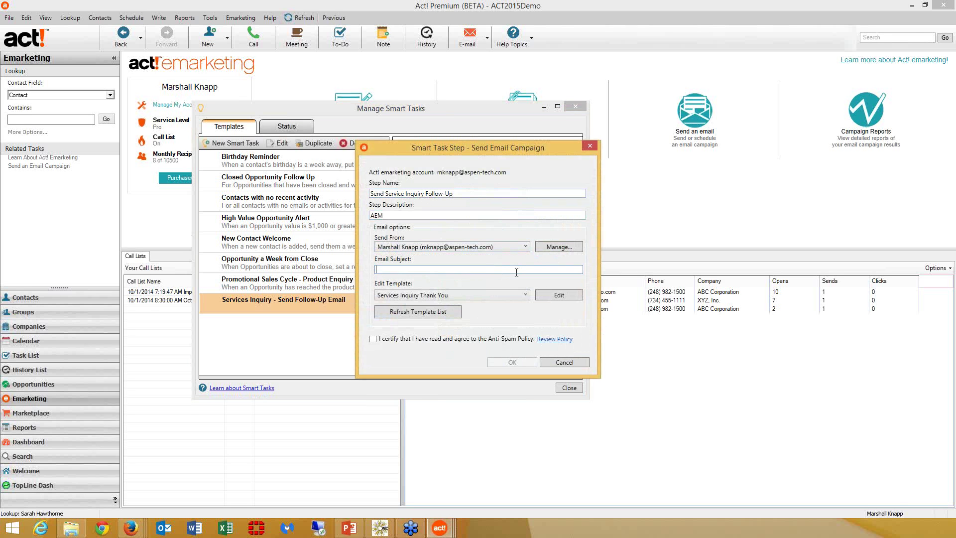
pyautogui.write('Service Inquiry Follow-Up')
pyautogui.press('Tab')
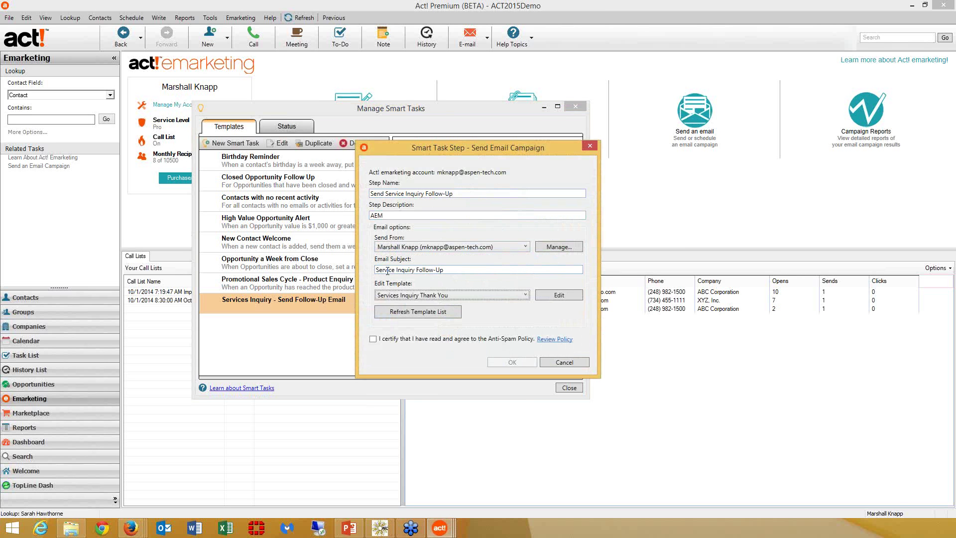
pyautogui.click(445, 294)
pyautogui.click(455, 295)
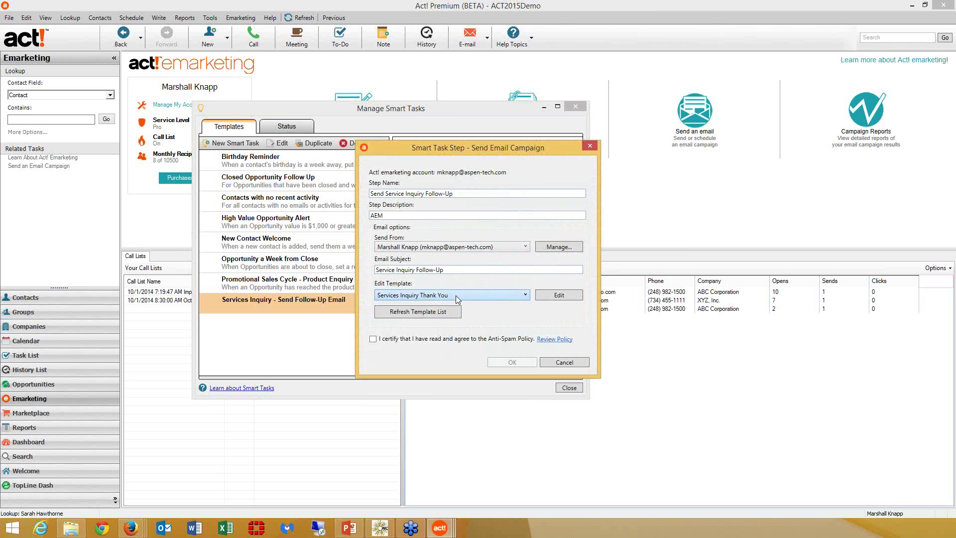
pyautogui.click(375, 339)
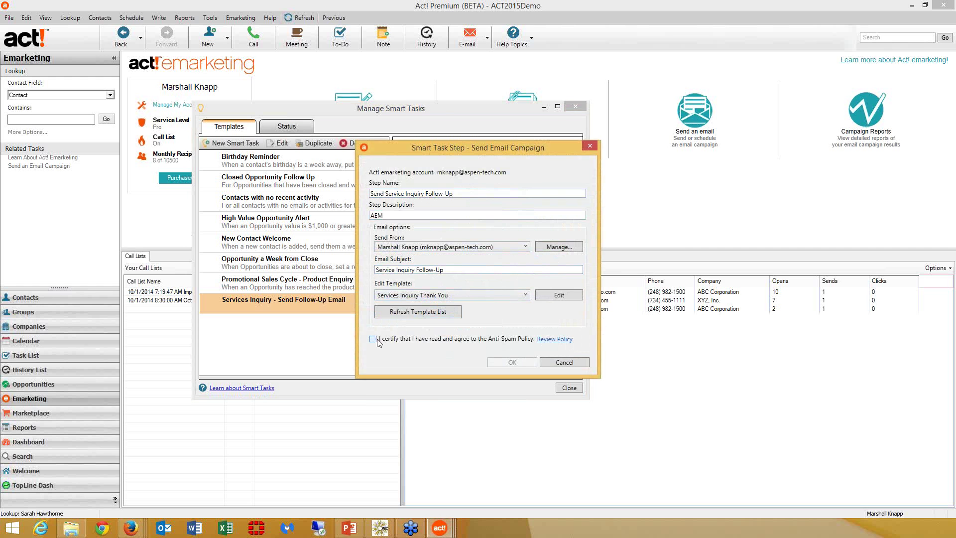
pyautogui.click(524, 362)
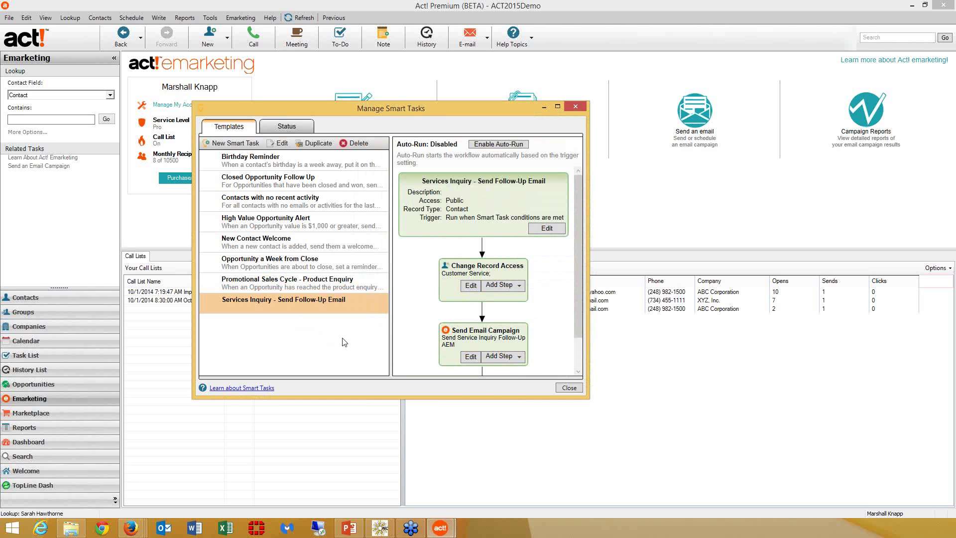
pyautogui.click(232, 143)
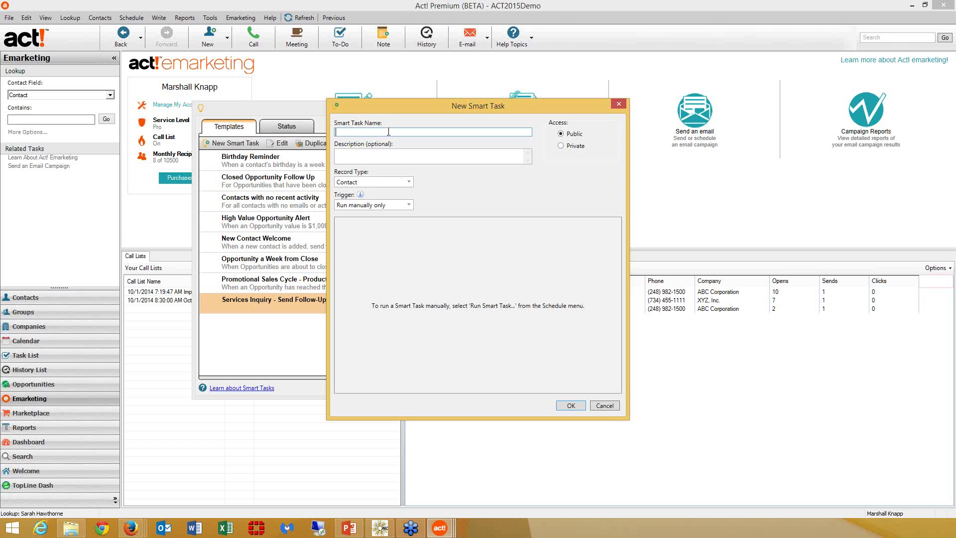
# - Name the task 'Important Notice Follow-Up' and trigger it on emarketing conditions, signing in to the account
pyautogui.write('Important Notic')
pyautogui.write('e ')
pyautogui.write('Follow')
pyautogui.write('_up')
pyautogui.press('BackSpace')
pyautogui.press('BackSpace')
pyautogui.write('-Up')
pyautogui.press('Tab')
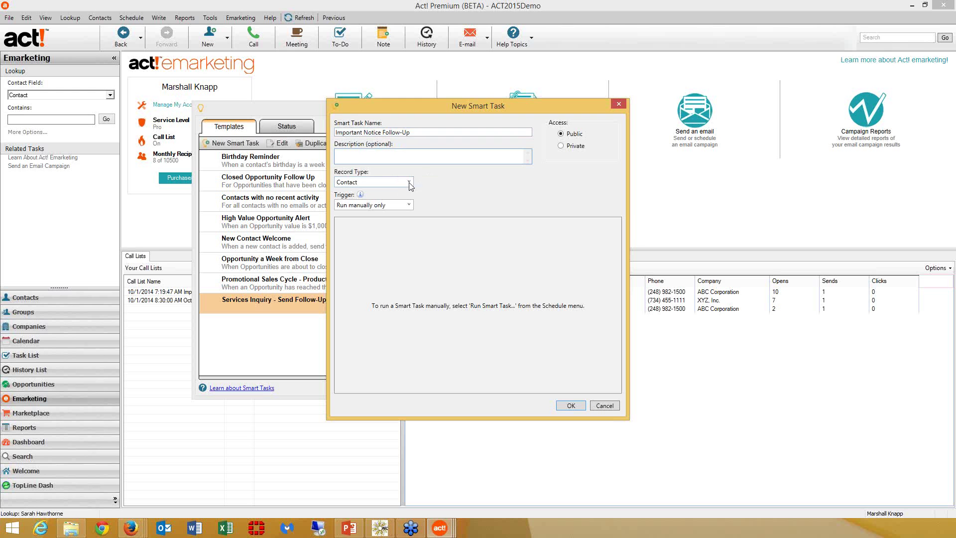
pyautogui.click(409, 204)
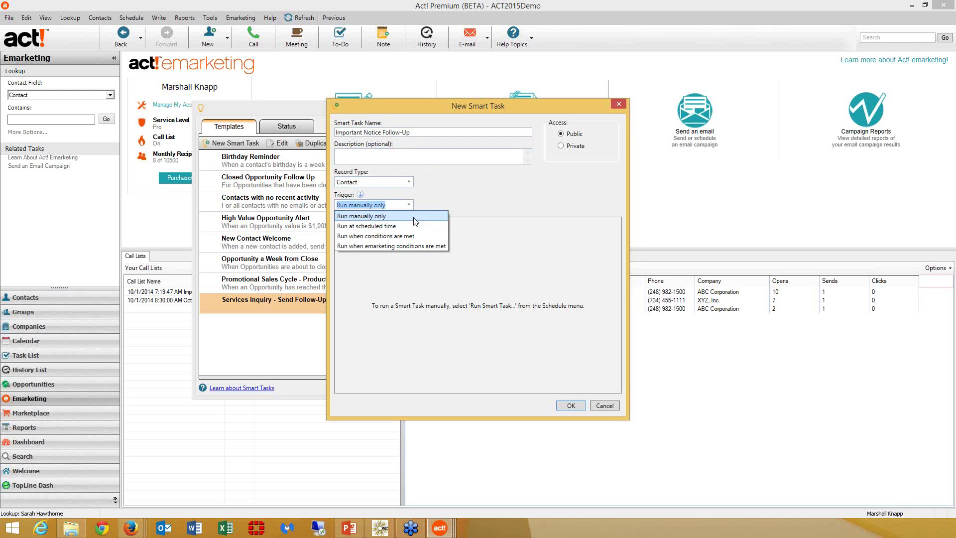
pyautogui.click(397, 246)
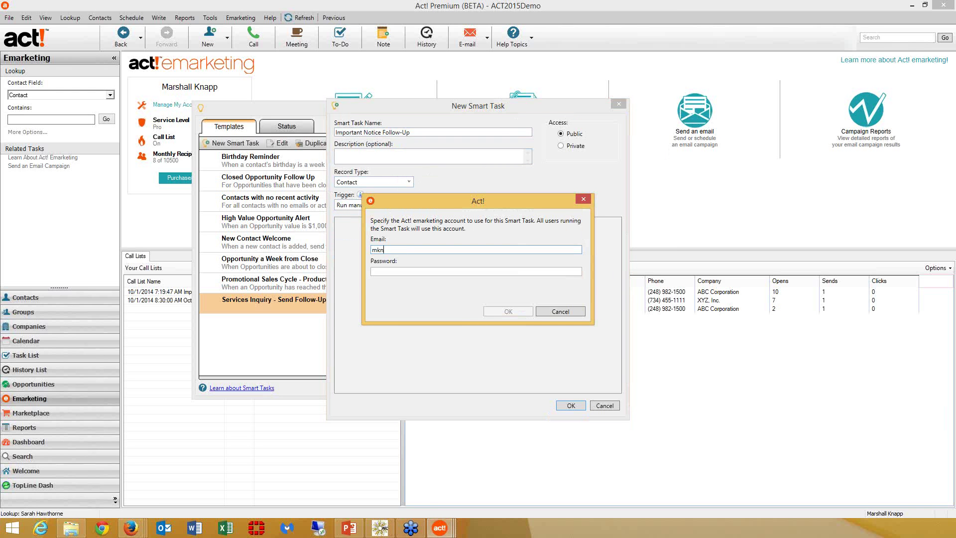
pyautogui.press('Tab')
pyautogui.write('***********')
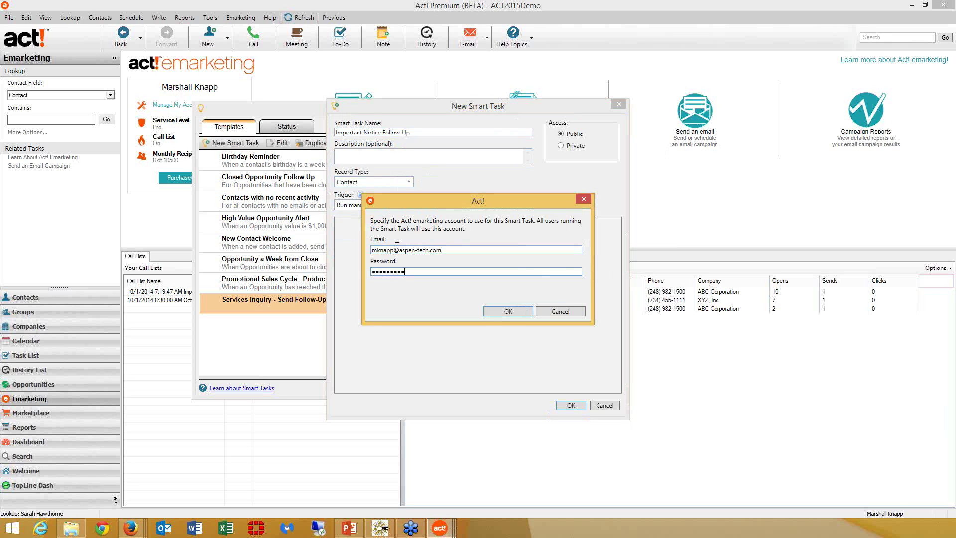
pyautogui.press('Return')
pyautogui.click(409, 205)
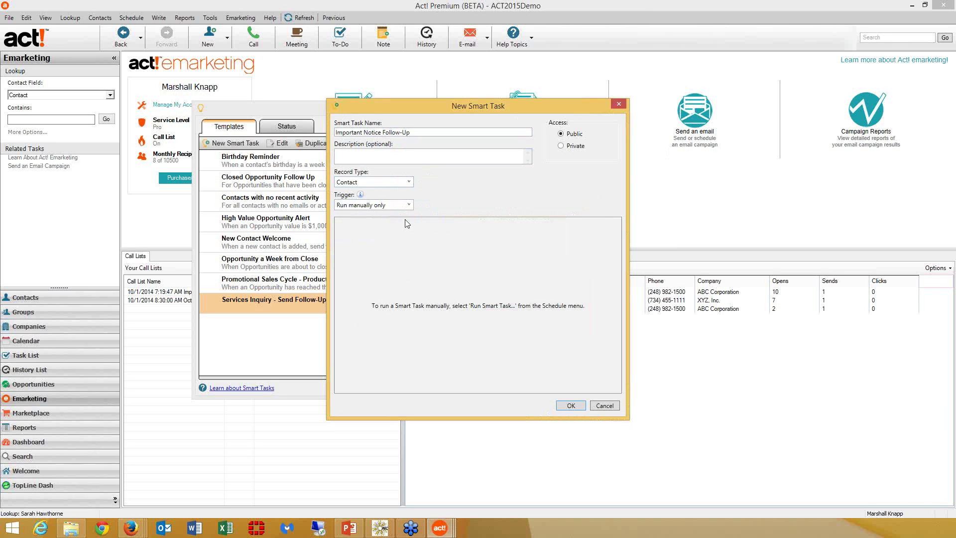
pyautogui.click(408, 221)
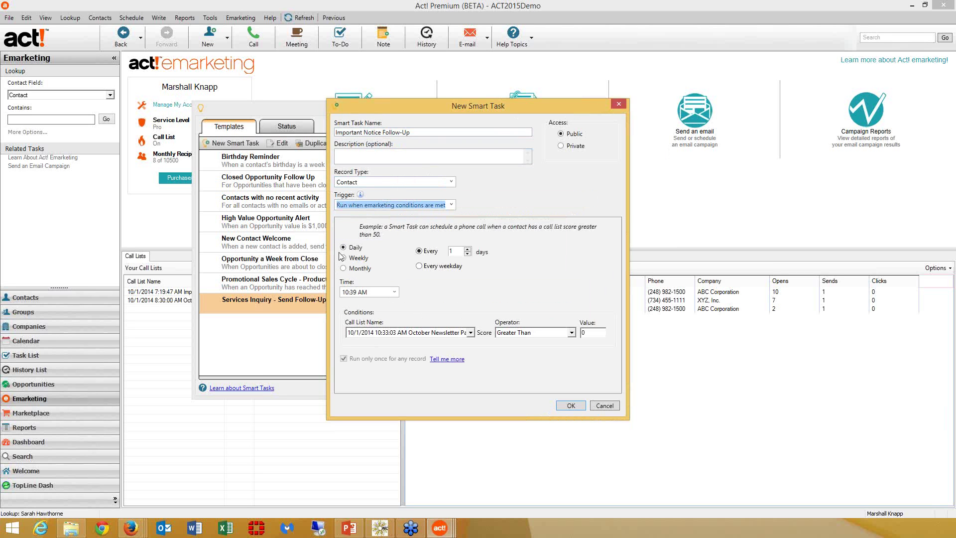
# - Run it at 08:00AM when the Important Update call list score exceeds 100, then save
pyautogui.click(343, 293)
pyautogui.write('08:00AM')
pyautogui.press('Tab')
pyautogui.click(395, 292)
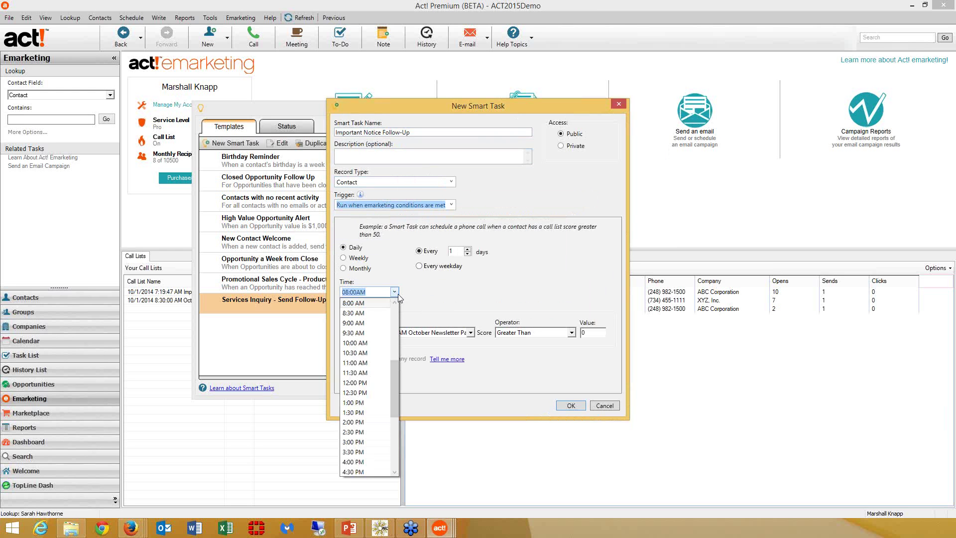
pyautogui.click(394, 292)
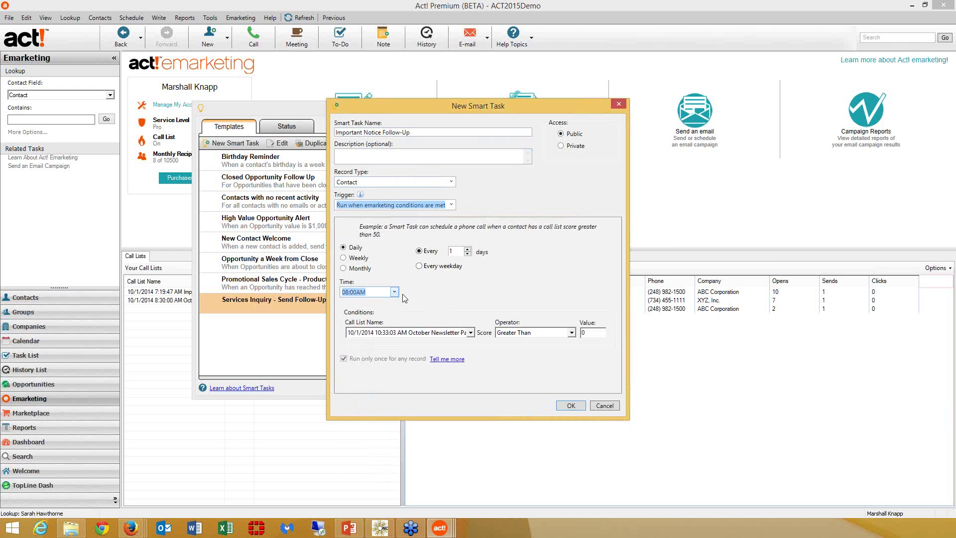
pyautogui.click(470, 333)
pyautogui.click(462, 350)
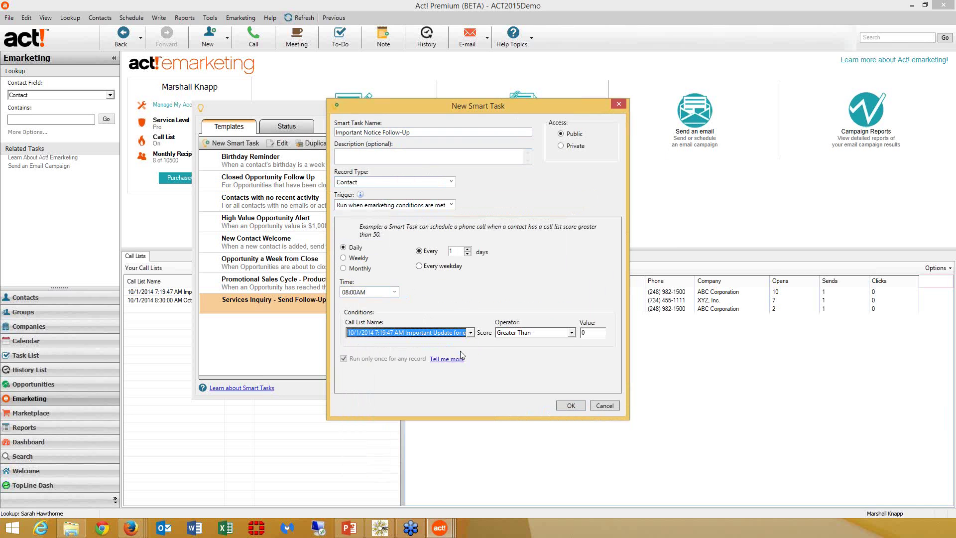
pyautogui.click(585, 333)
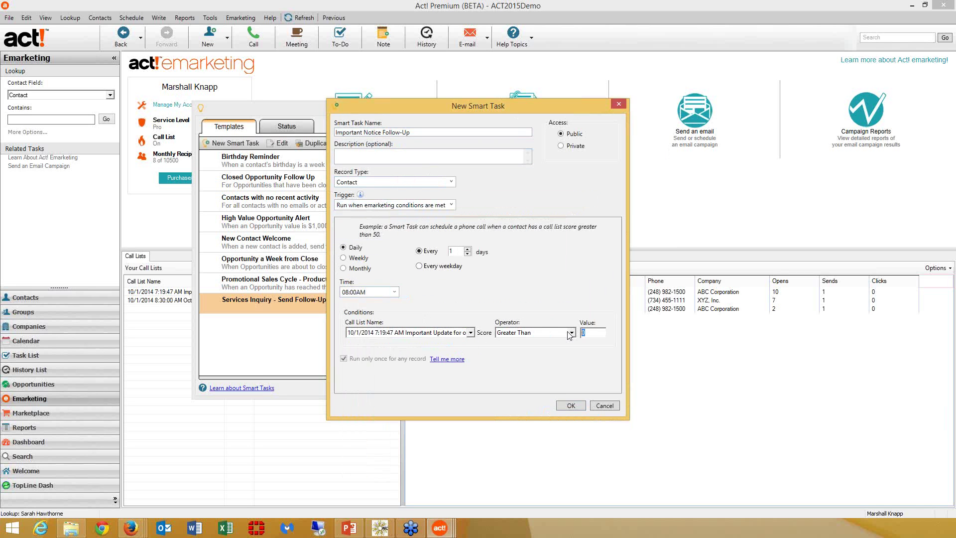
pyautogui.write('100')
pyautogui.click(571, 405)
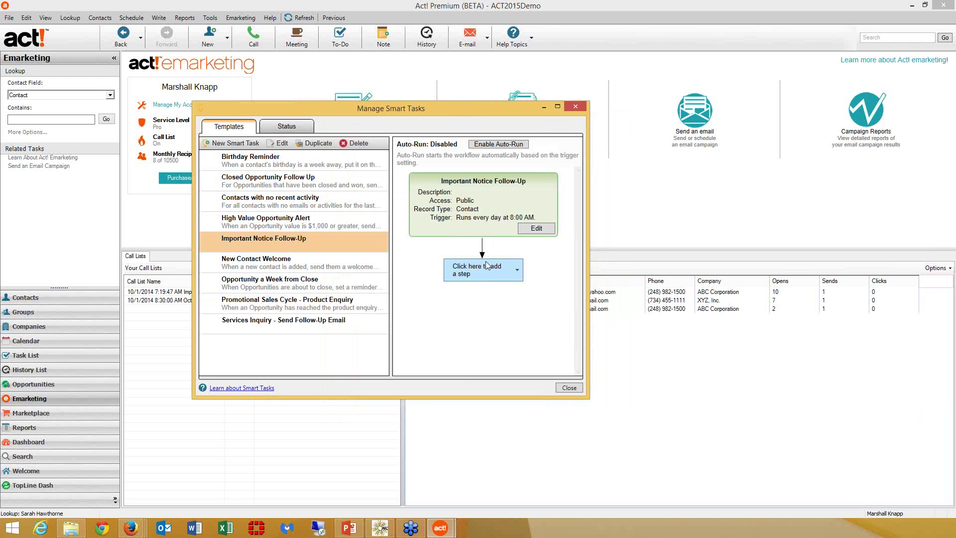
# - Add a timeless Schedule Act! Activity step regarding 'Follow-Up on Important Notice'
pyautogui.click(488, 267)
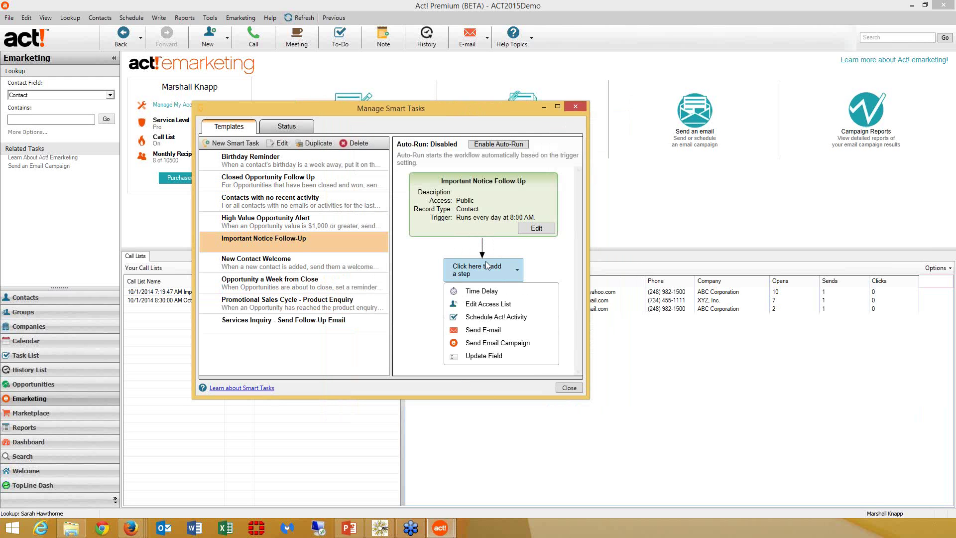
pyautogui.click(482, 318)
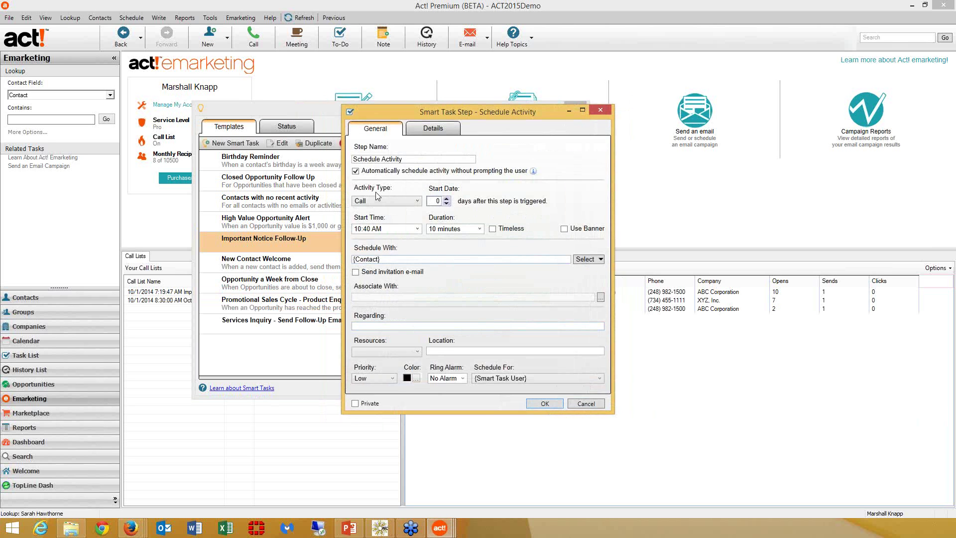
pyautogui.click(417, 229)
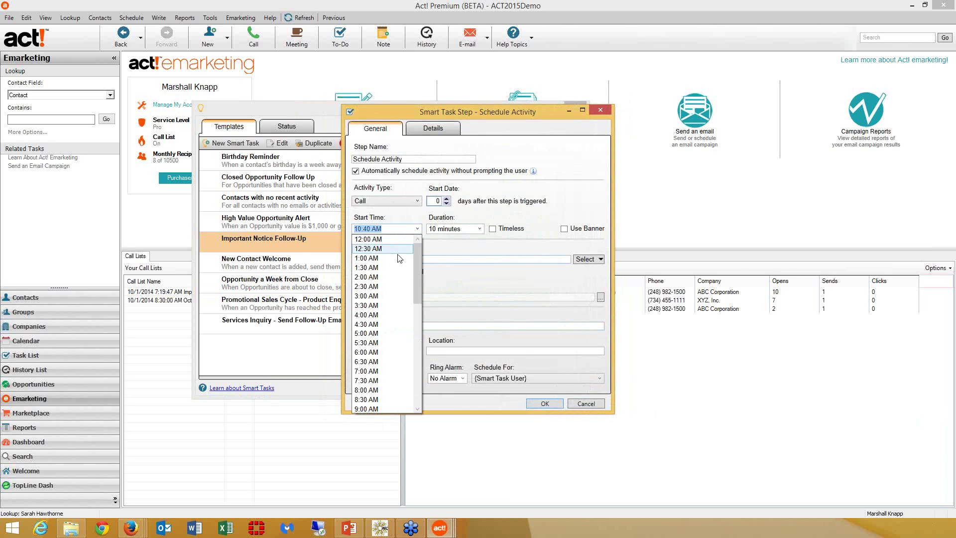
pyautogui.click(493, 229)
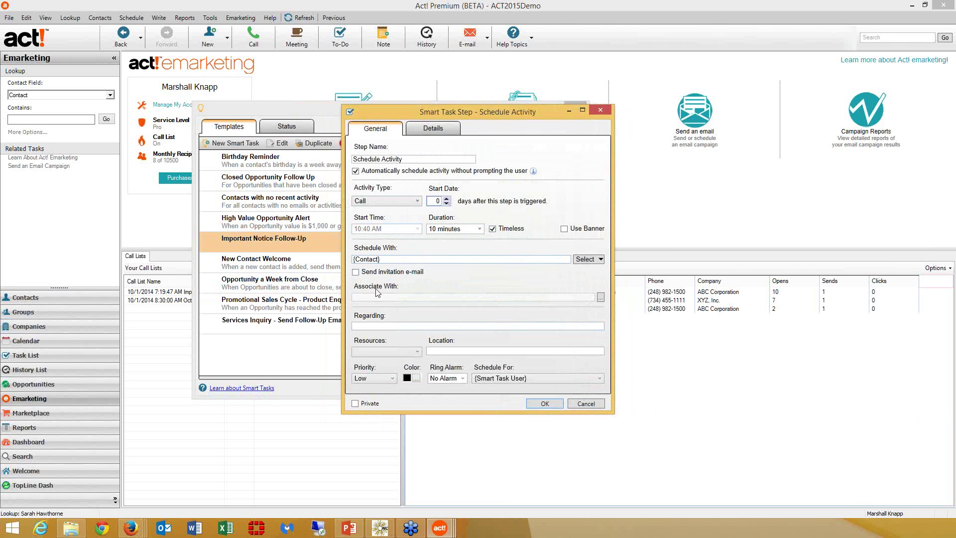
pyautogui.click(407, 326)
pyautogui.write('Follow-')
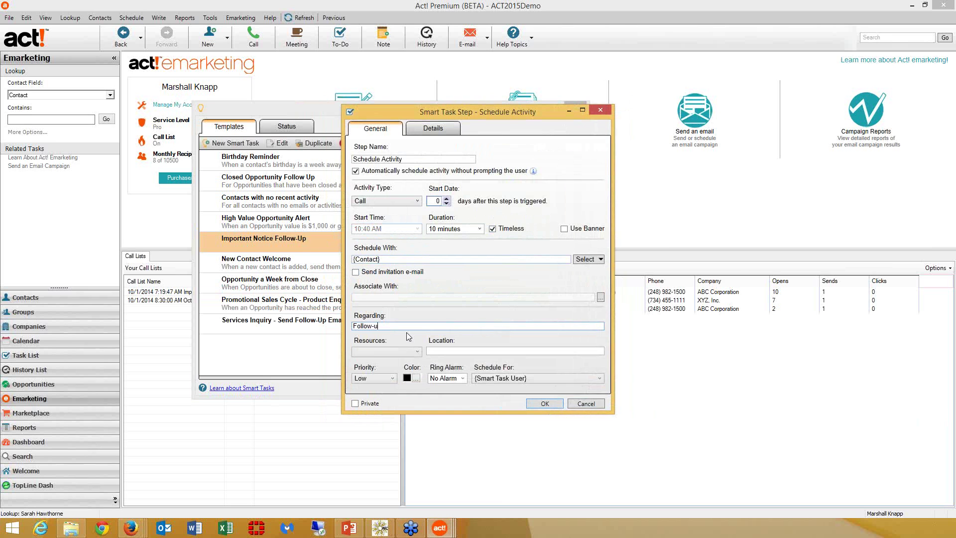
pyautogui.write('Up on IMportant Notice')
# - Give it a 5-minute alarm and Medium priority, assign it to another team member, save, and close the manager
pyautogui.click(463, 378)
pyautogui.click(448, 407)
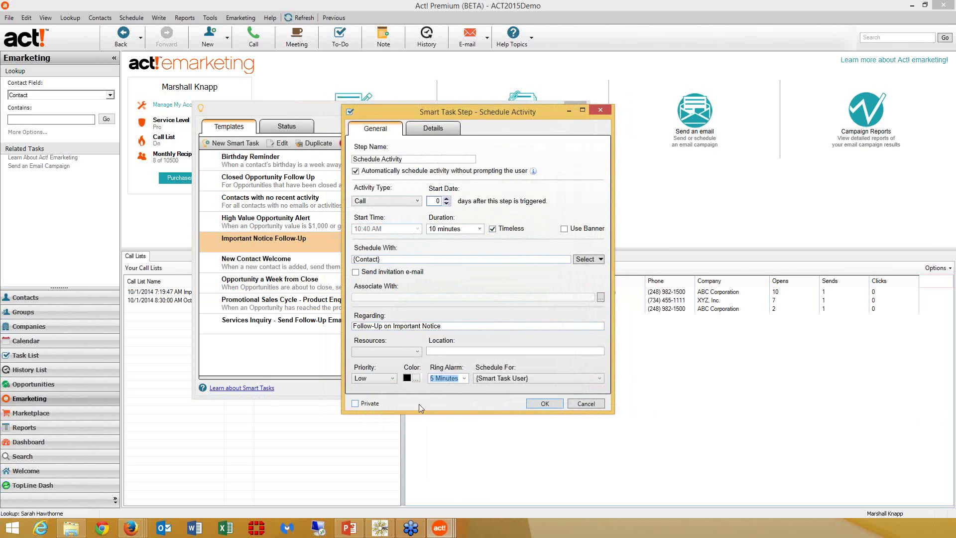
pyautogui.click(389, 378)
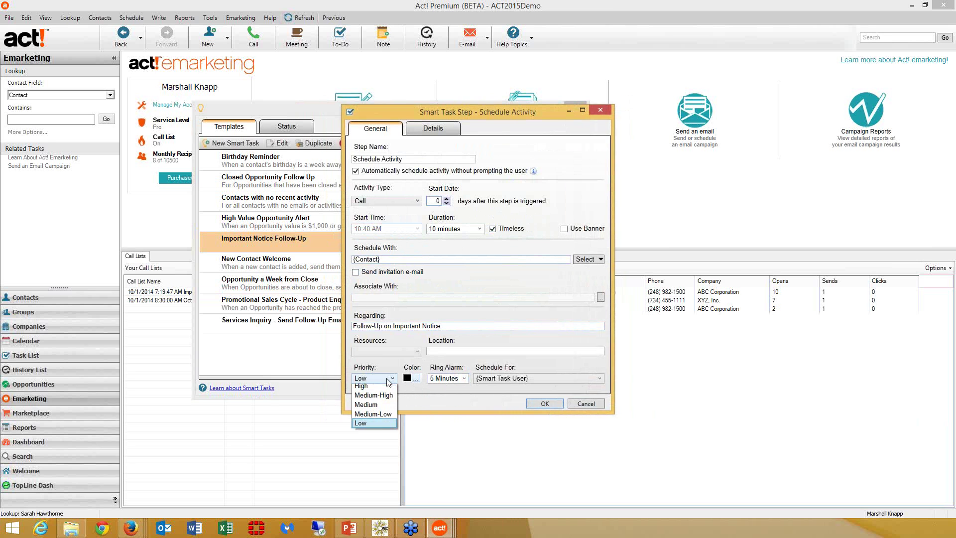
pyautogui.click(378, 405)
pyautogui.click(598, 380)
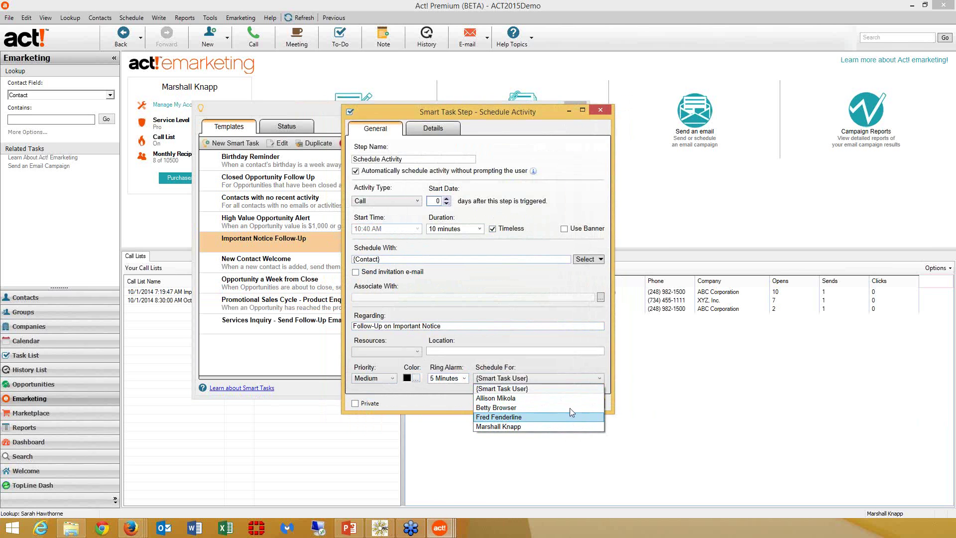
pyautogui.click(568, 398)
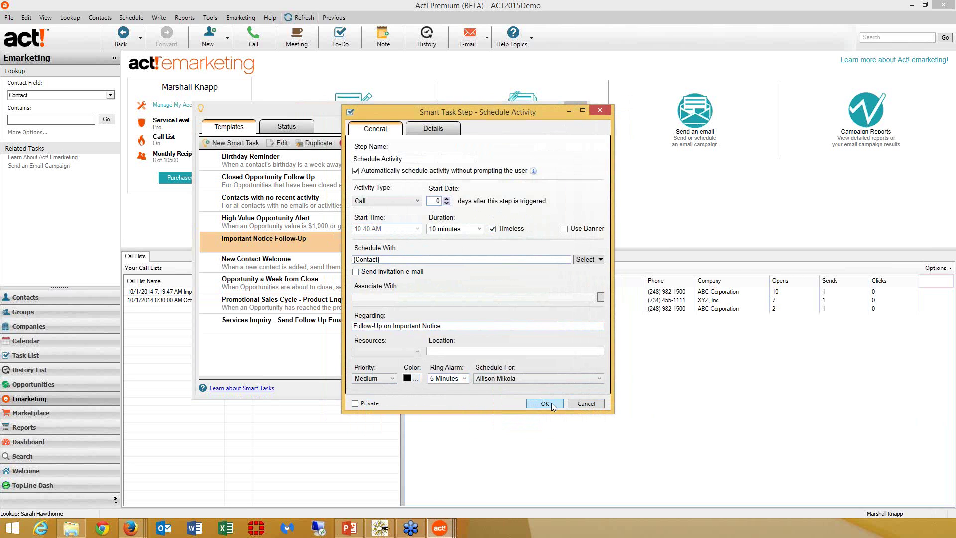
pyautogui.click(544, 403)
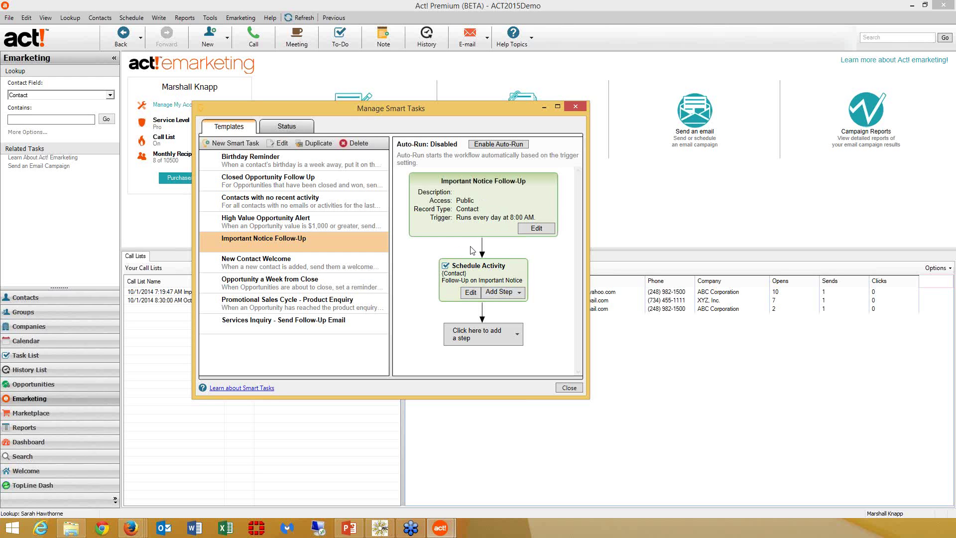
pyautogui.click(569, 388)
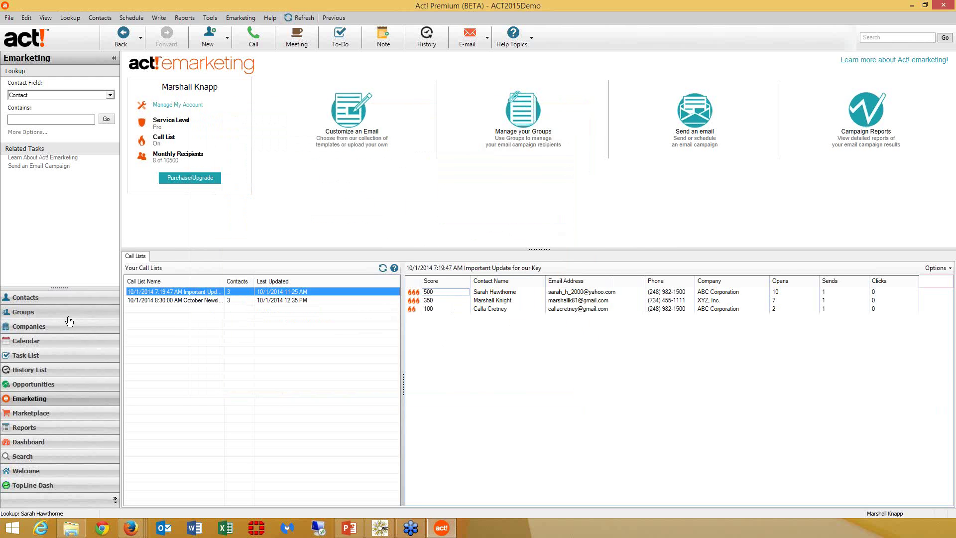
# - In Groups, select the Services Inquiry group and show its Lead Capture web forms
pyautogui.click(66, 313)
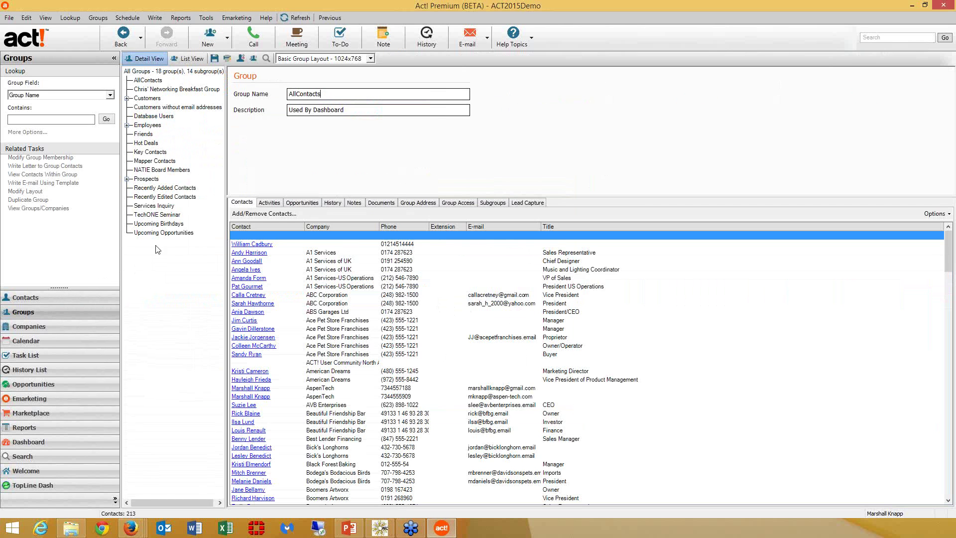
pyautogui.click(155, 206)
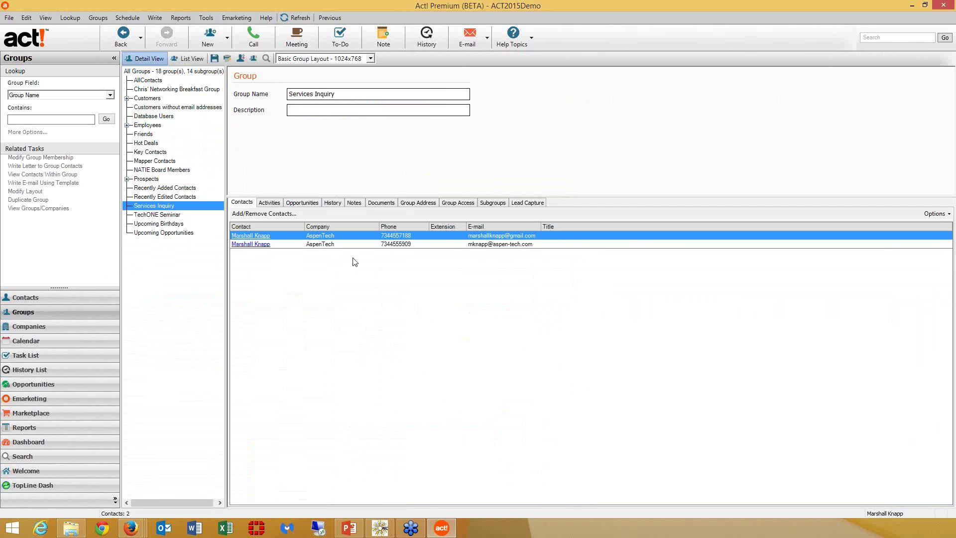
pyautogui.click(528, 206)
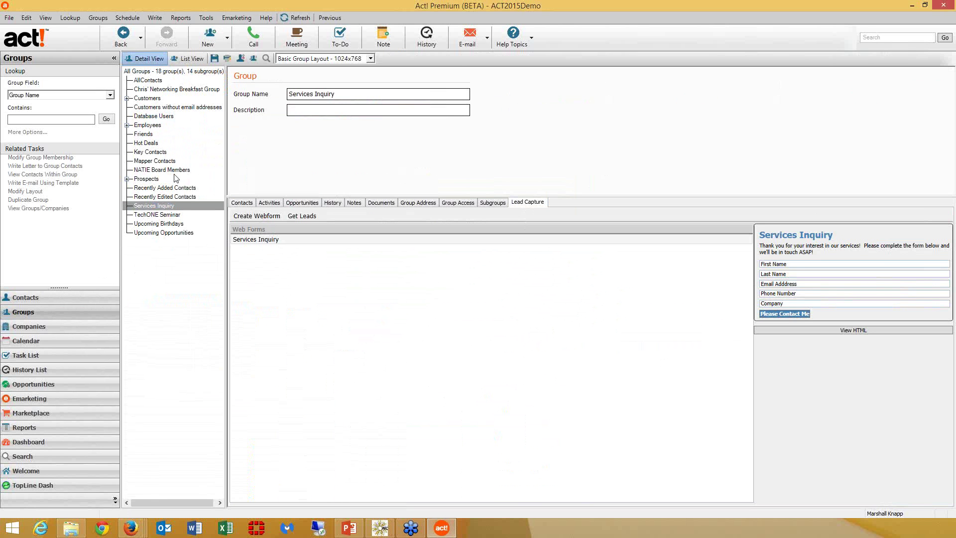
pyautogui.click(199, 41)
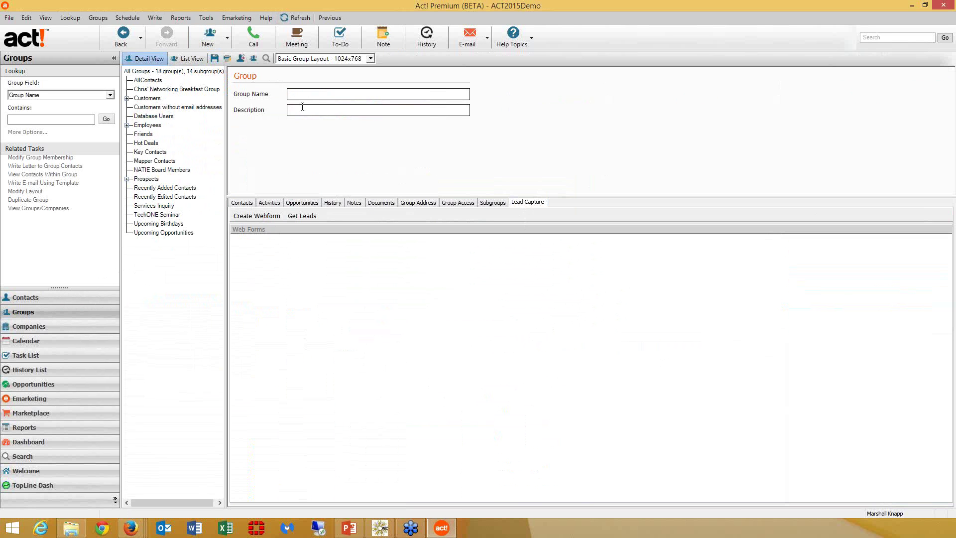
# - Name the new group 'Newsletter Sign-Up' and start a web form titled 'Sign-Me Up'
pyautogui.write('Newsletter Sign-Up')
pyautogui.click(267, 216)
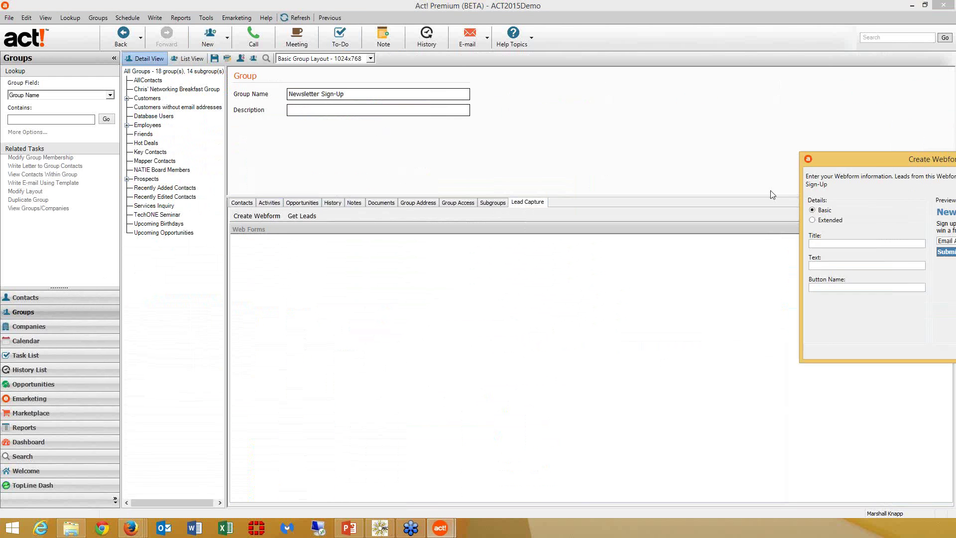
pyautogui.moveTo(857, 156); pyautogui.dragTo(358, 143)
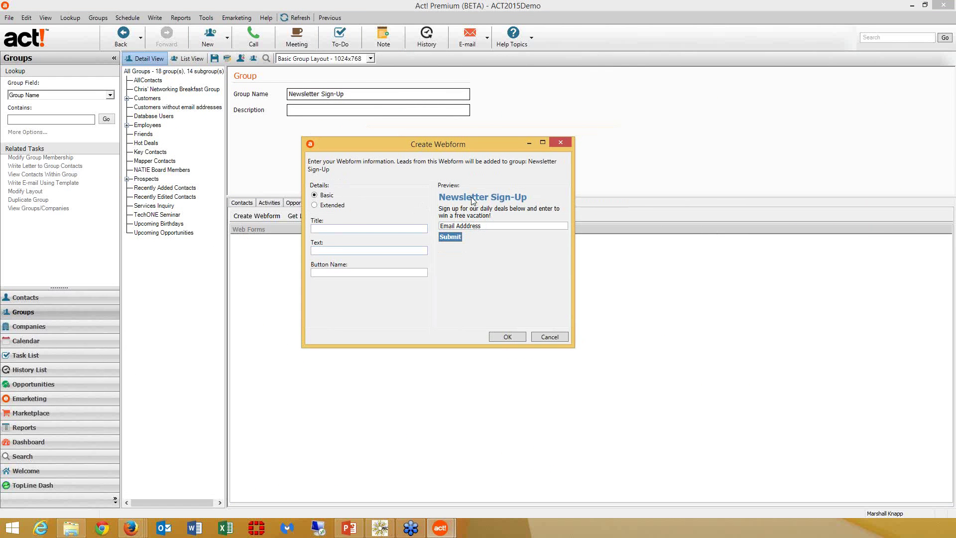
pyautogui.click(324, 229)
pyautogui.write('Sign-')
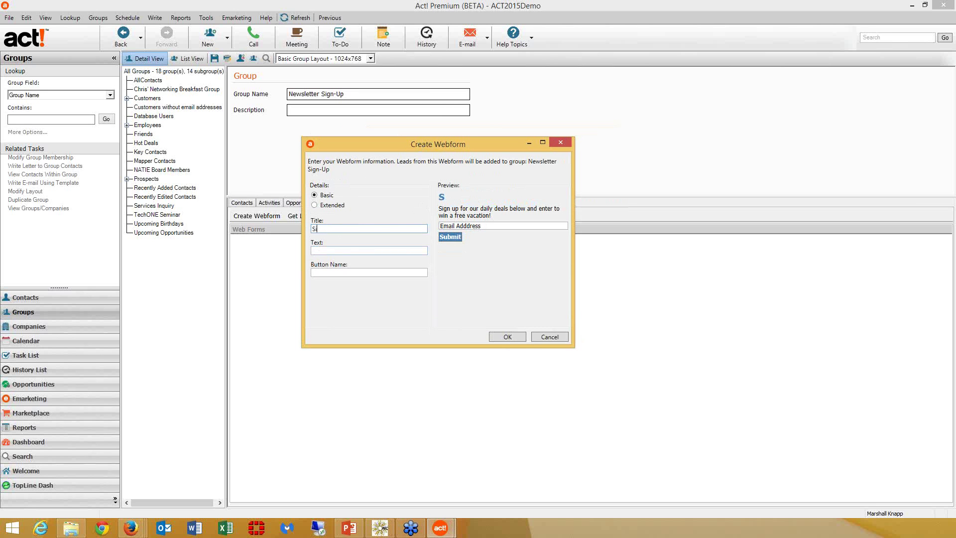
pyautogui.write('Me Up')
pyautogui.press('BackSpace')
pyautogui.write('p')
pyautogui.press('Tab')
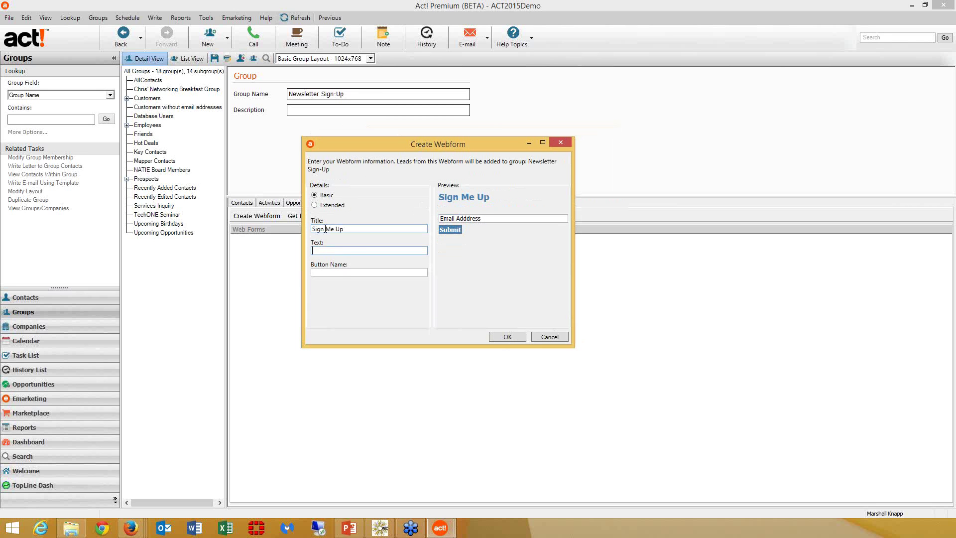
# - Enter the form text 'Yes, i'd like to receive your newsletter' and the button name PLEASE
pyautogui.write("yes, i'd like to receive your newsletter")
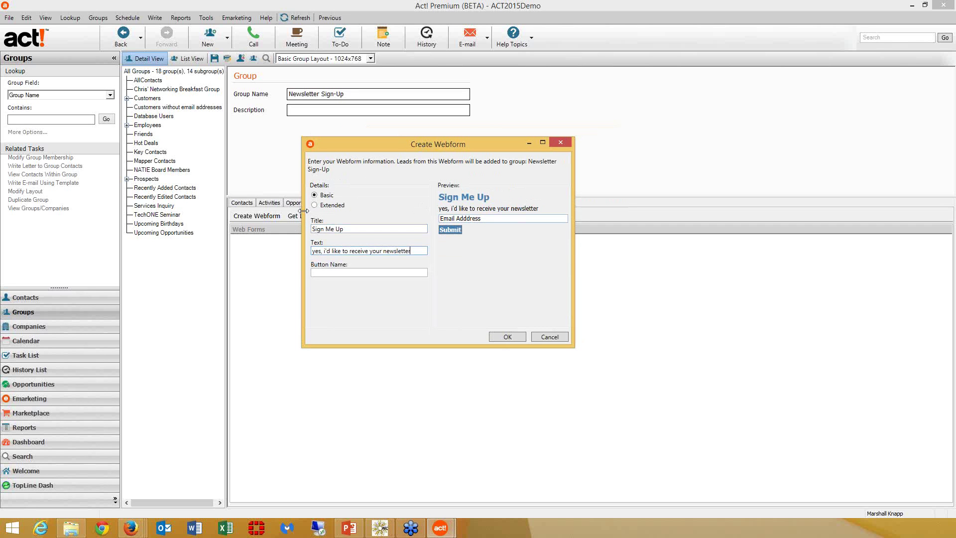
pyautogui.click(314, 251)
pyautogui.press('Delete')
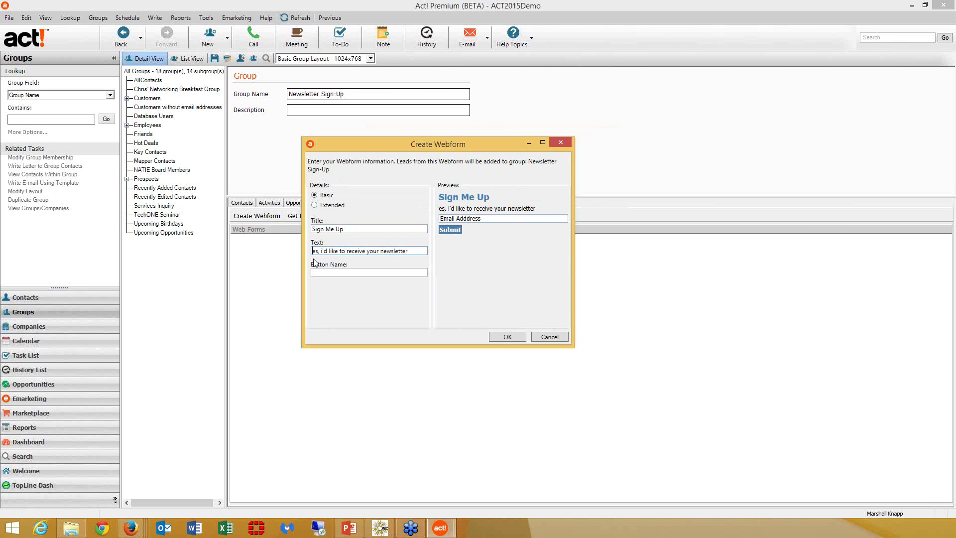
pyautogui.write('Y')
pyautogui.click(324, 275)
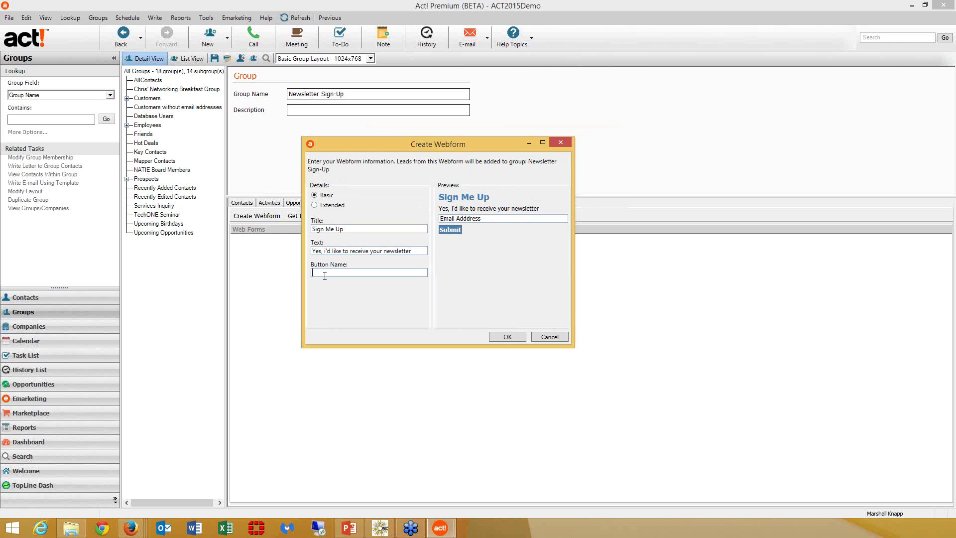
pyautogui.write('PLEASE')
# - Save the web form and copy its generated public link
pyautogui.click(516, 337)
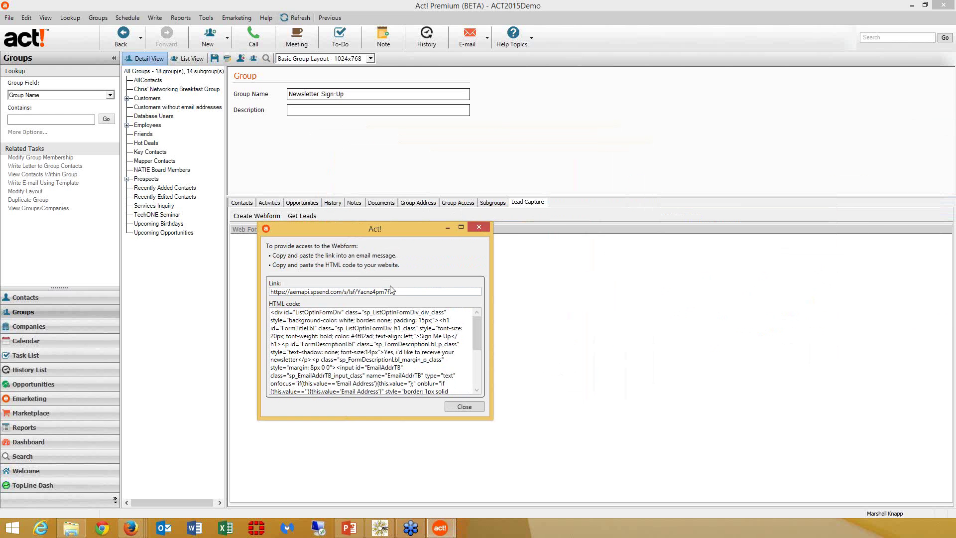
pyautogui.moveTo(271, 292); pyautogui.dragTo(396, 293)
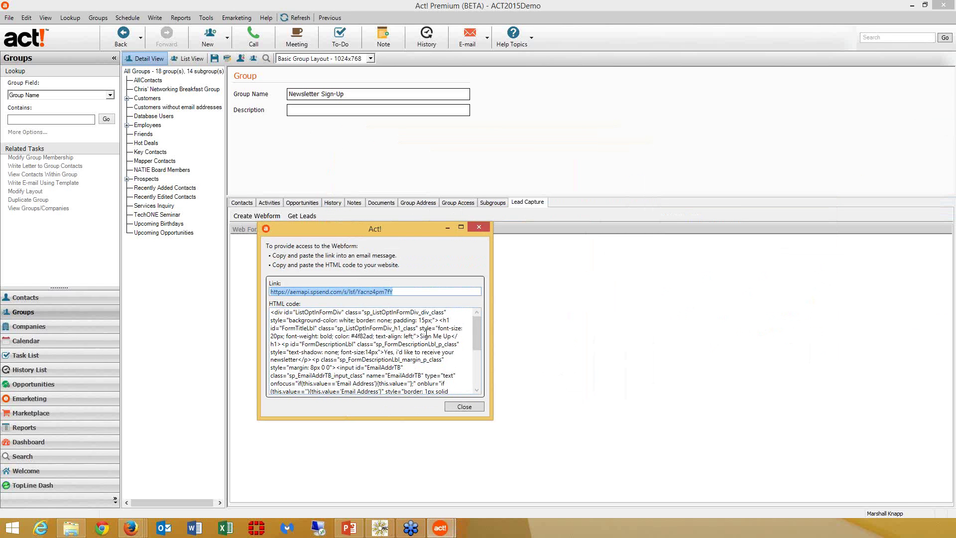
pyautogui.rightClick(359, 291)
pyautogui.click(381, 309)
pyautogui.click(132, 528)
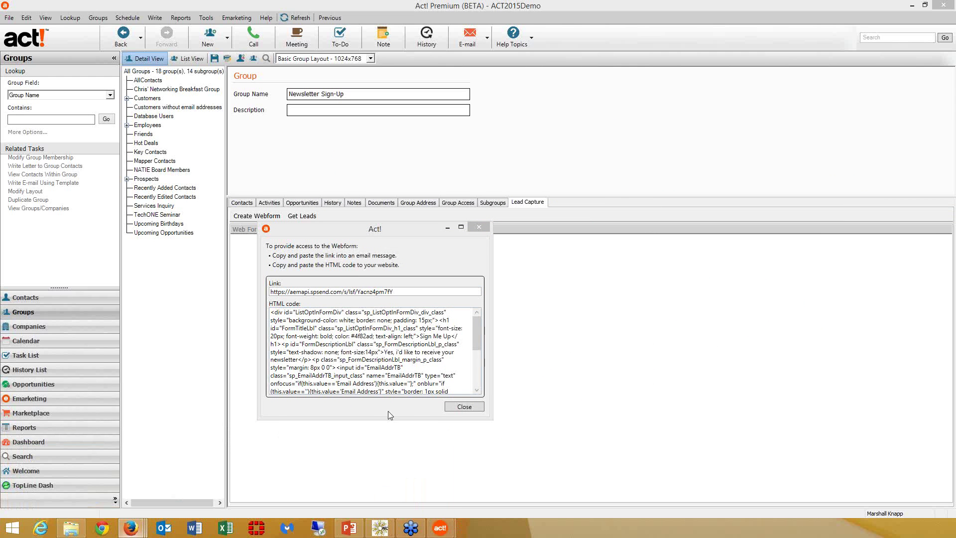
# - Load the Sign Me Up web form in Firefox by pasting its link as the address
pyautogui.hotkey('alt', 'Tab')
pyautogui.moveTo(886, 122); pyautogui.dragTo(399, 122)
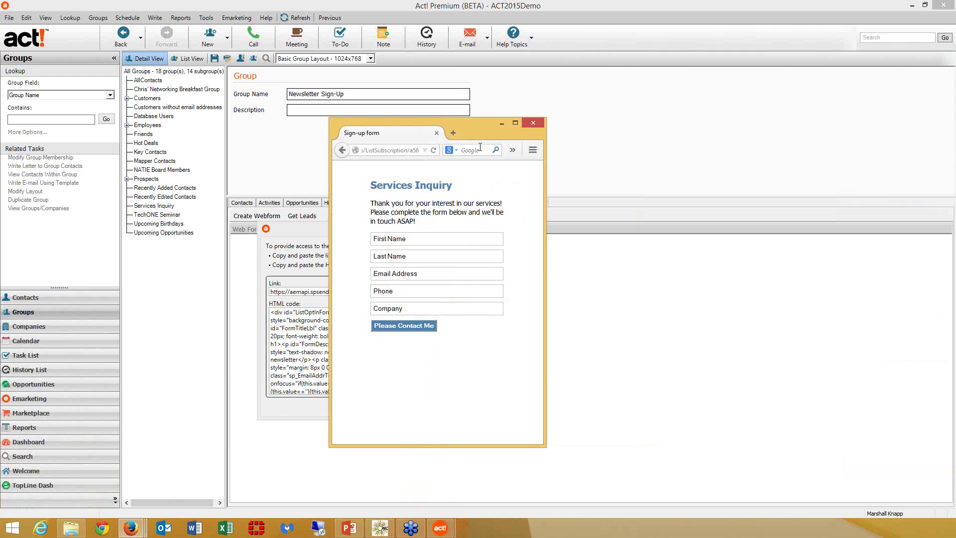
pyautogui.click(400, 149)
pyautogui.hotkey('ctrl', 'v')
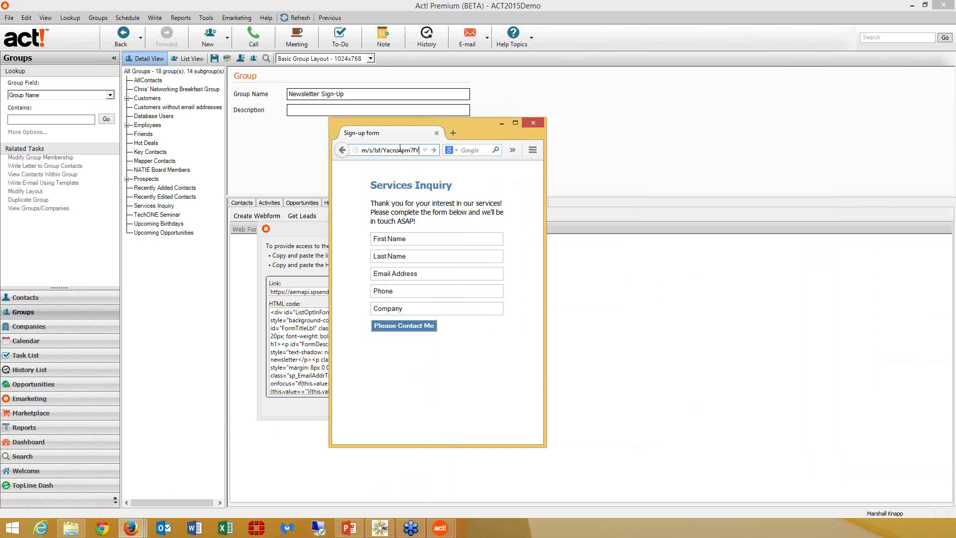
pyautogui.press('Return')
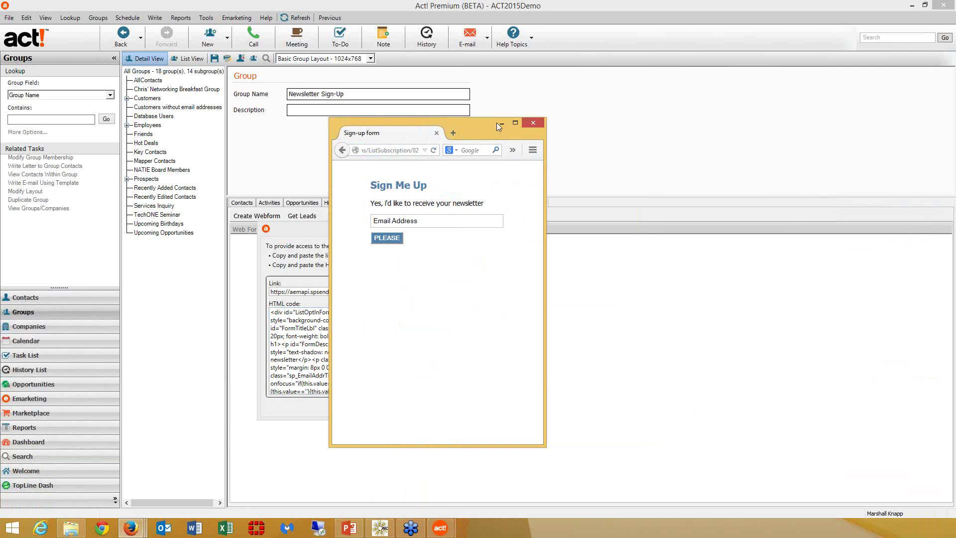
# - Close the Act! web form link window and return to the sign-up form
pyautogui.moveTo(454, 124); pyautogui.dragTo(707, 126)
pyautogui.click(464, 407)
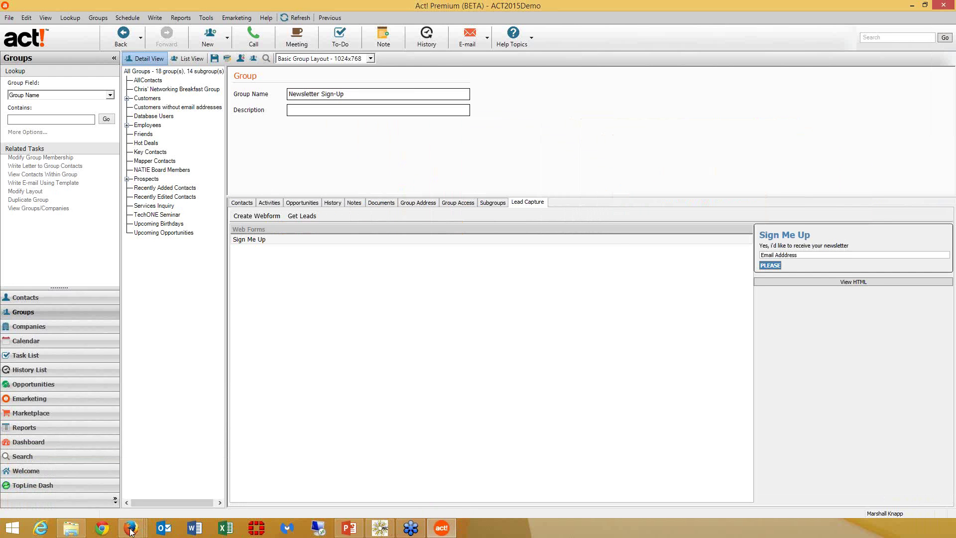
pyautogui.moveTo(131, 527)
pyautogui.click(389, 473)
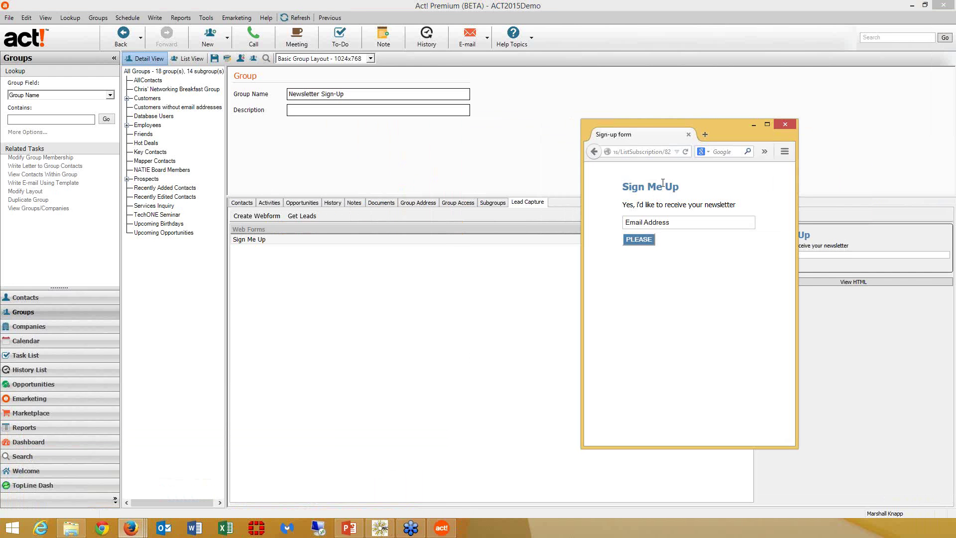
# - Submit a test email address on the form, then close the confirmation page and minimize Firefox
pyautogui.click(670, 225)
pyautogui.click(650, 240)
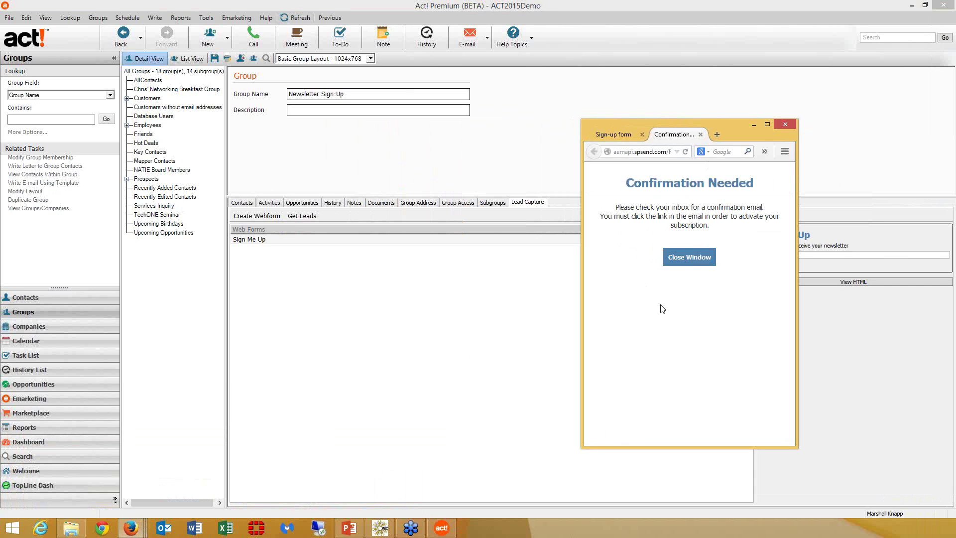
pyautogui.click(700, 134)
pyautogui.click(755, 128)
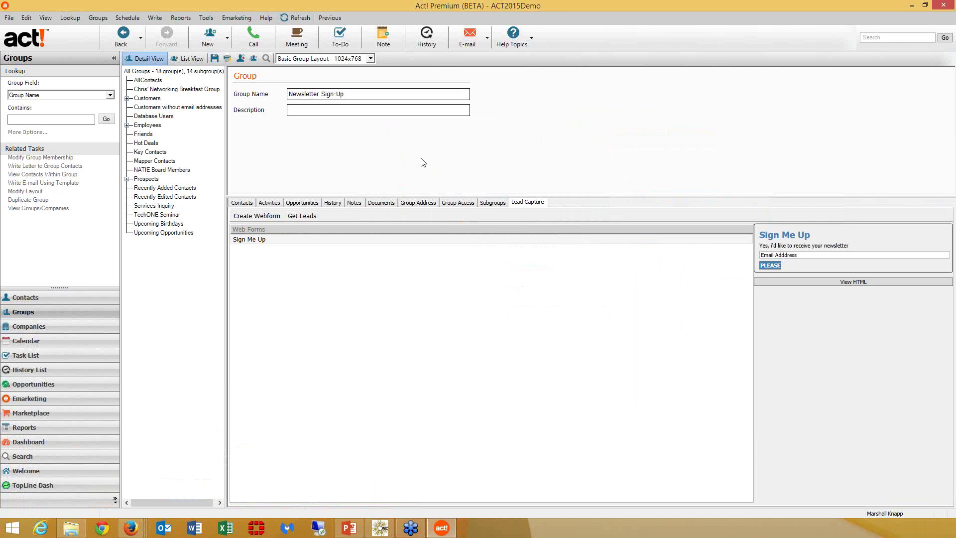
# - Get web form leads, review the Services Inquiry group's contacts and lead capture form, then launch TopLine Dash
pyautogui.click(303, 217)
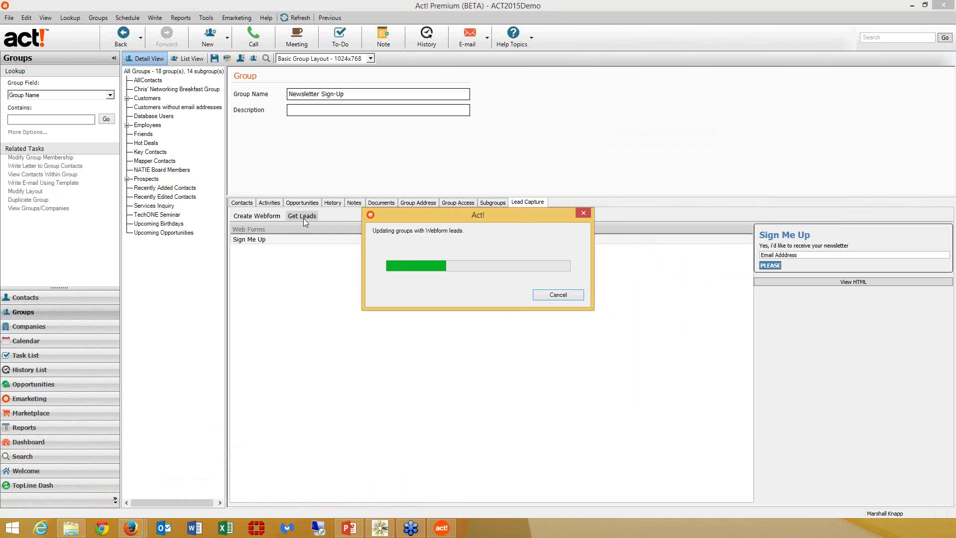
pyautogui.click(242, 202)
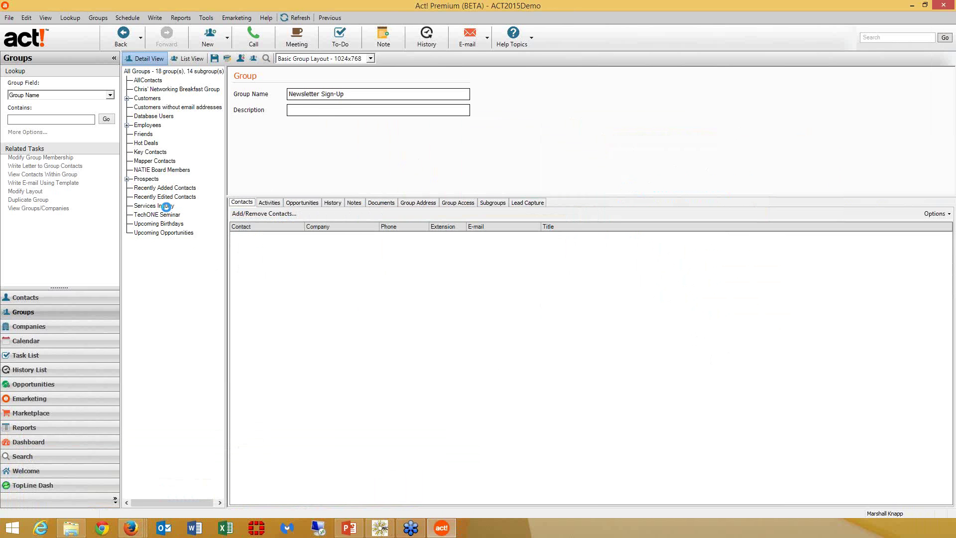
pyautogui.click(159, 215)
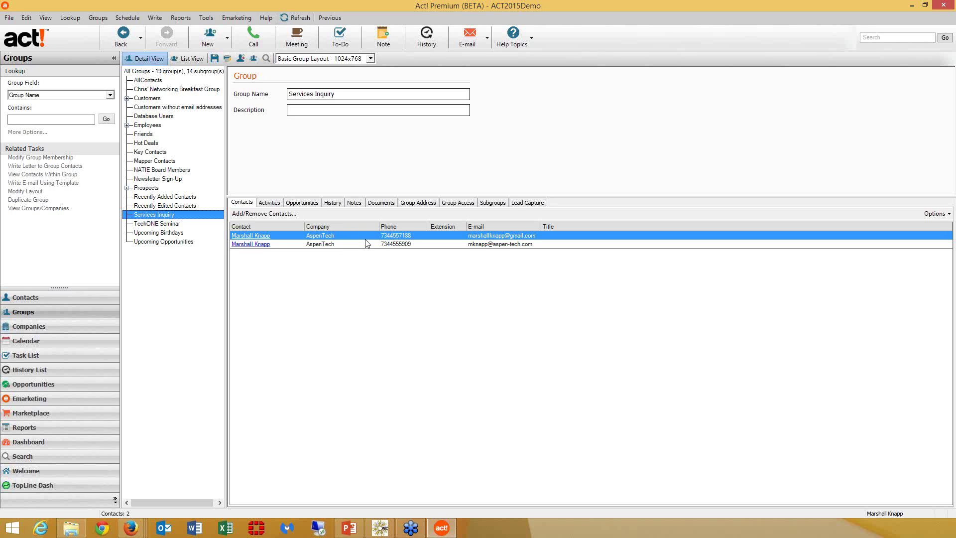
pyautogui.click(528, 203)
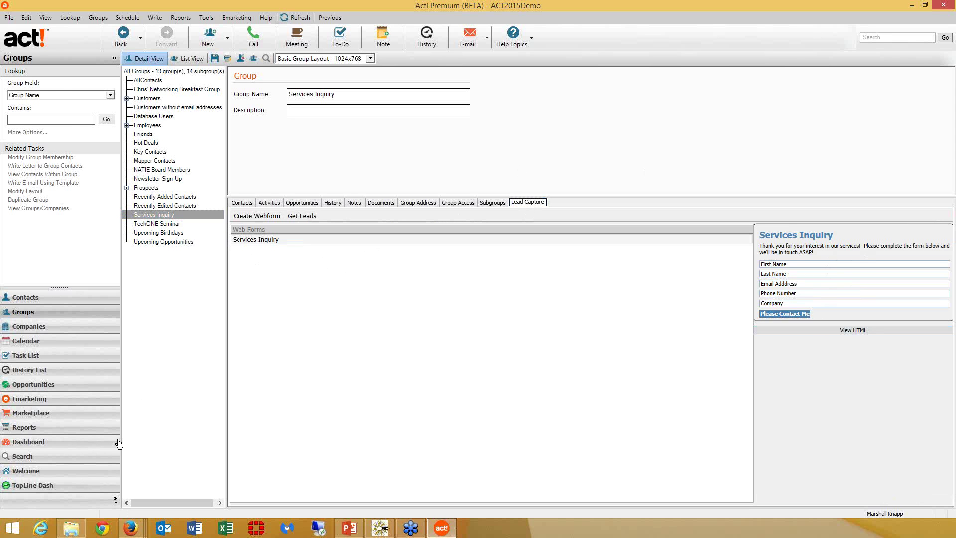
pyautogui.click(63, 490)
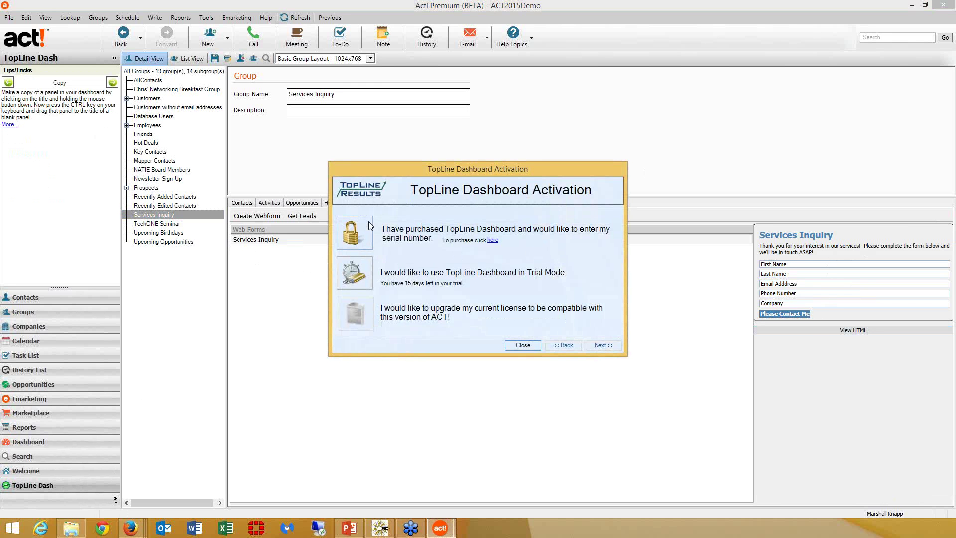
# - Use TopLine Dash in trial mode, load the Act! v17 Demo folder, and widen the ID/Status column
pyautogui.click(366, 270)
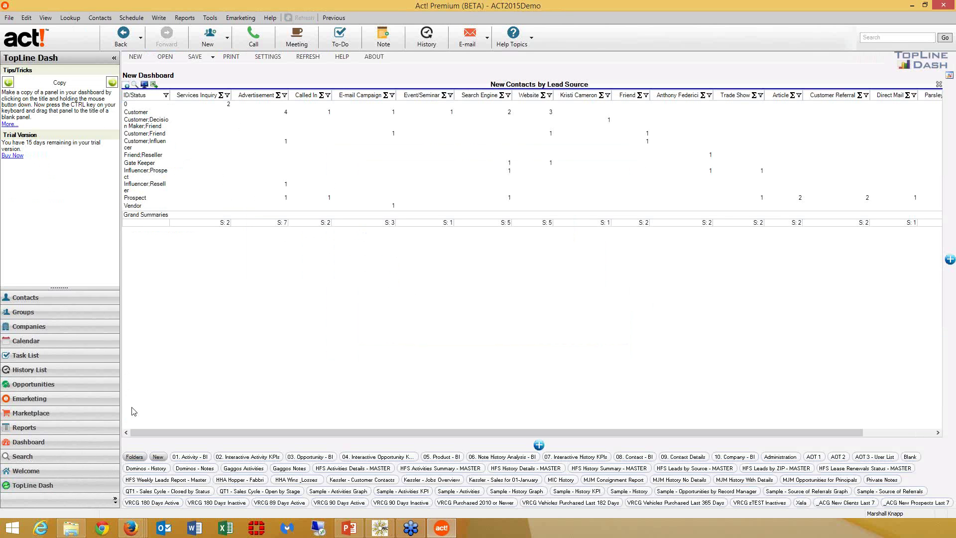
pyautogui.click(137, 458)
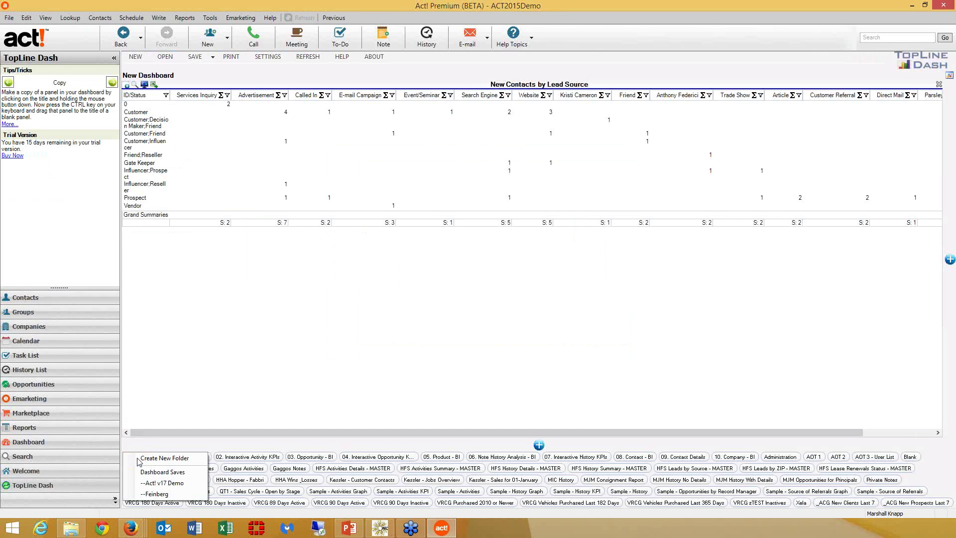
pyautogui.click(148, 483)
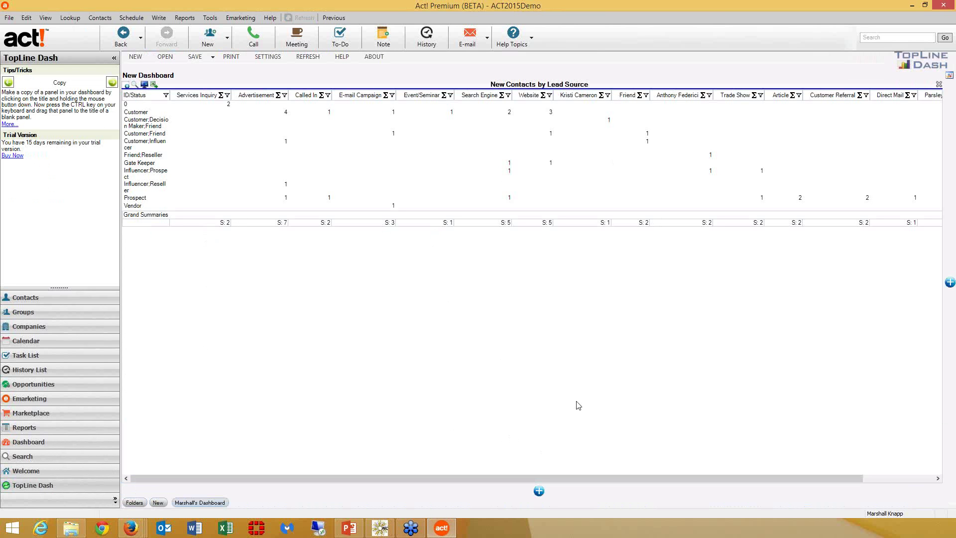
pyautogui.click(172, 103)
pyautogui.moveTo(170, 97); pyautogui.dragTo(188, 101)
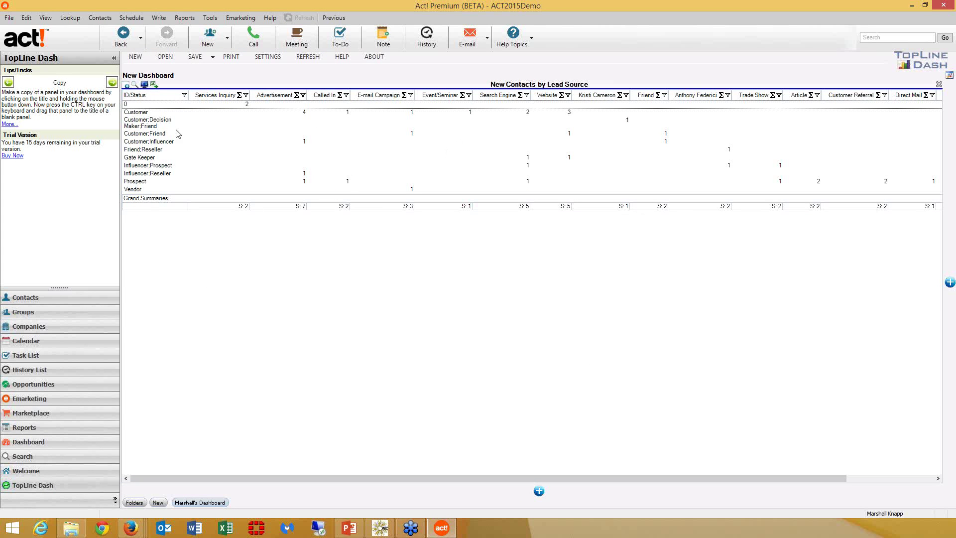
pyautogui.click(134, 86)
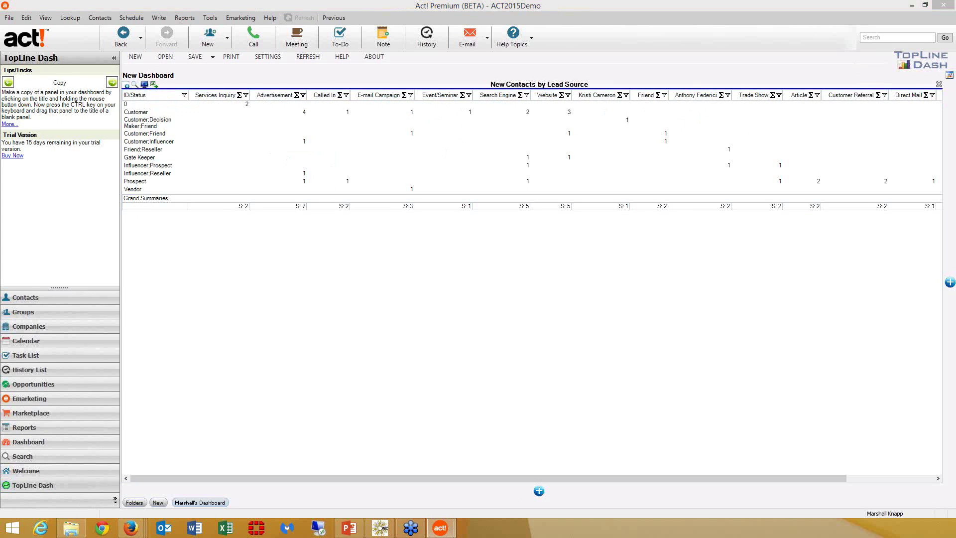
pyautogui.click(337, 205)
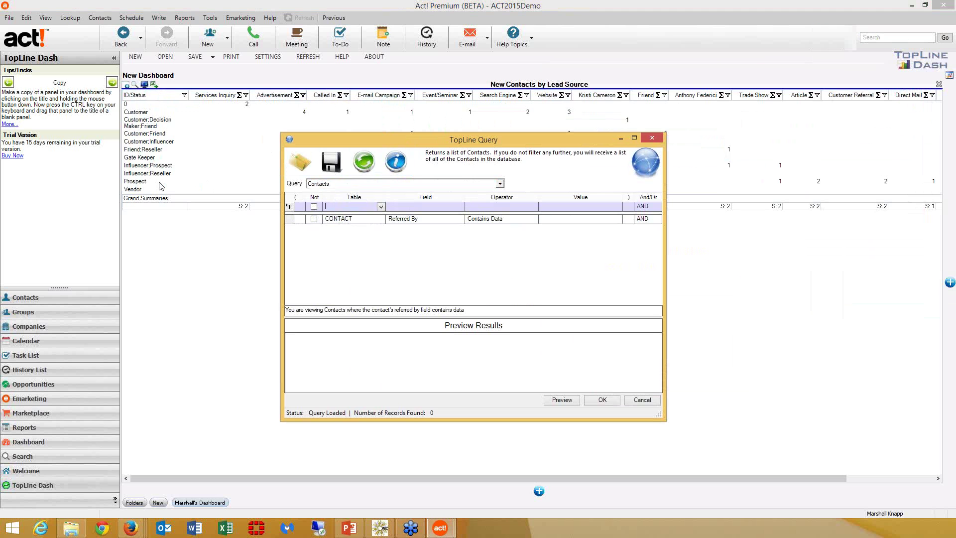
pyautogui.click(652, 403)
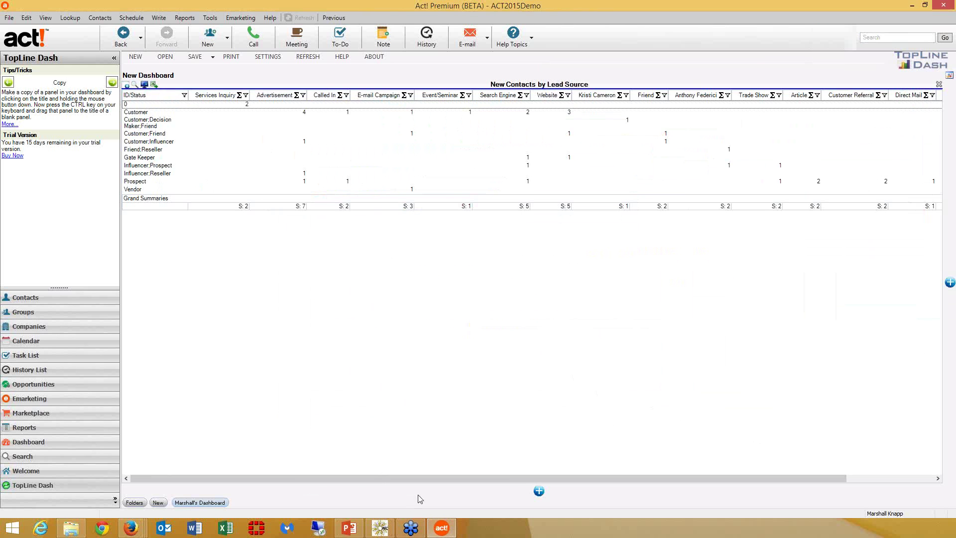
pyautogui.click(135, 502)
# - Add a new dashboard panel with Notes/History > History Query as its data source
pyautogui.click(539, 492)
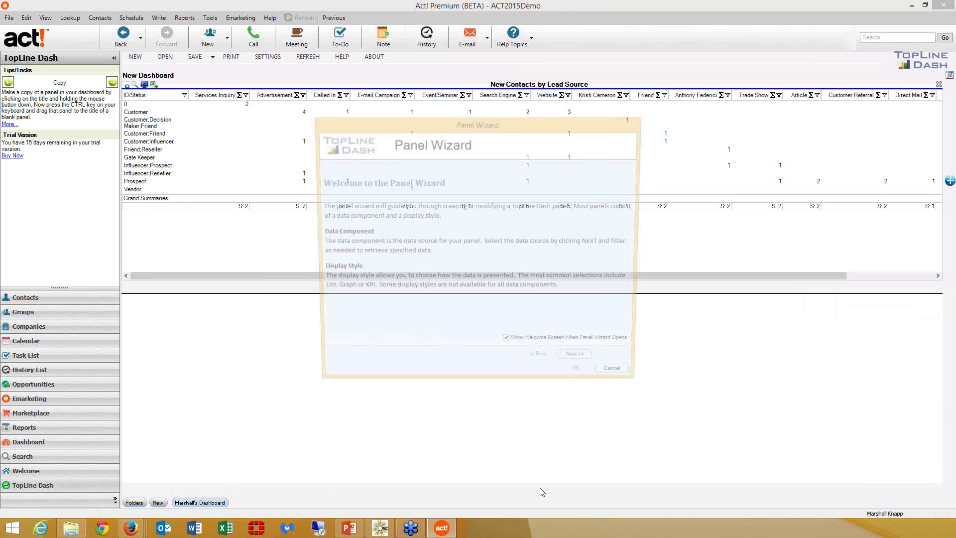
pyautogui.click(582, 364)
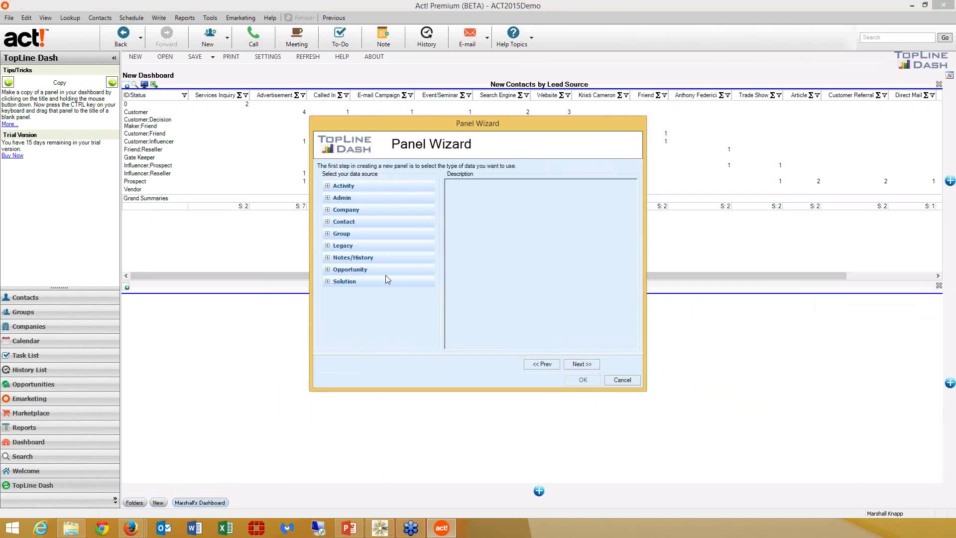
pyautogui.click(328, 258)
pyautogui.click(353, 269)
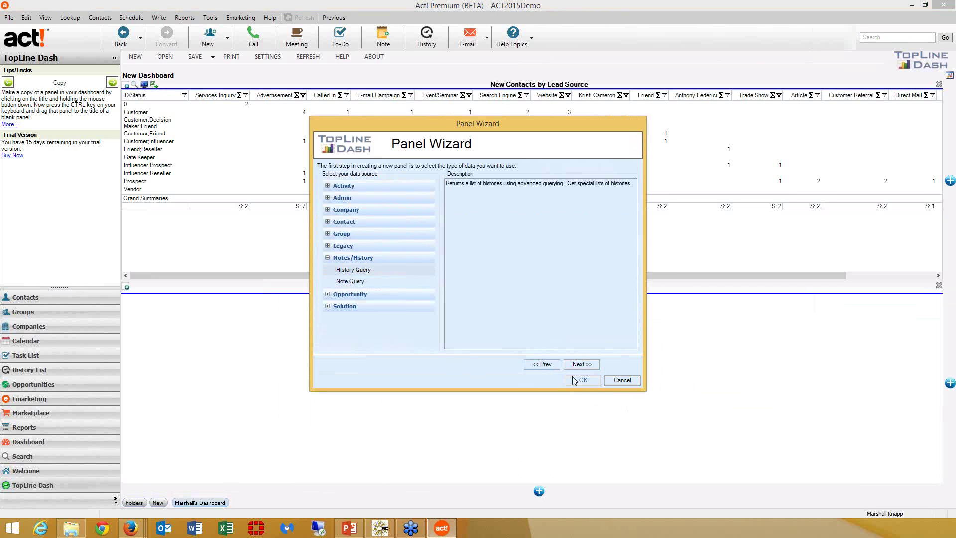
pyautogui.click(581, 365)
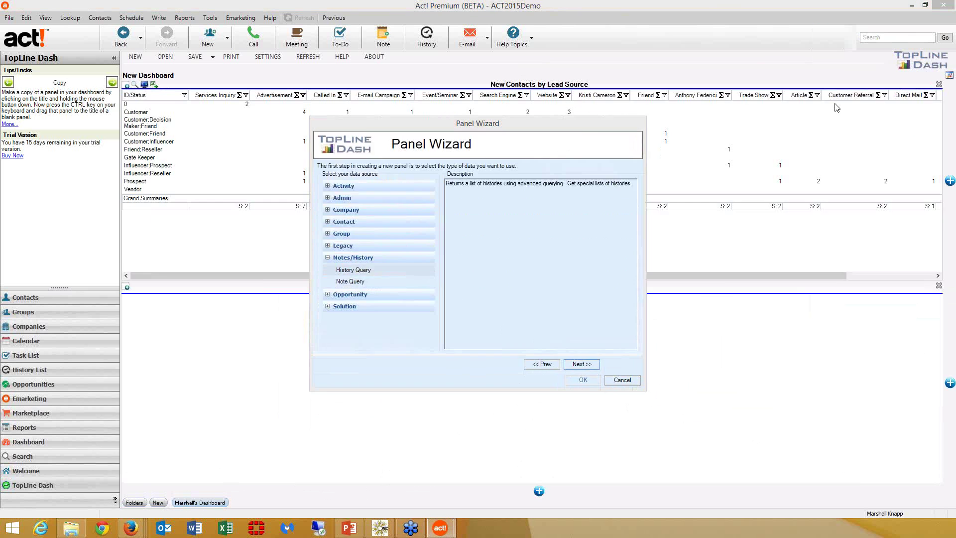
# - Add a condition: HISTORY End Date/Time Within Last (Days) 30
pyautogui.scroll(-1, 339, 216)
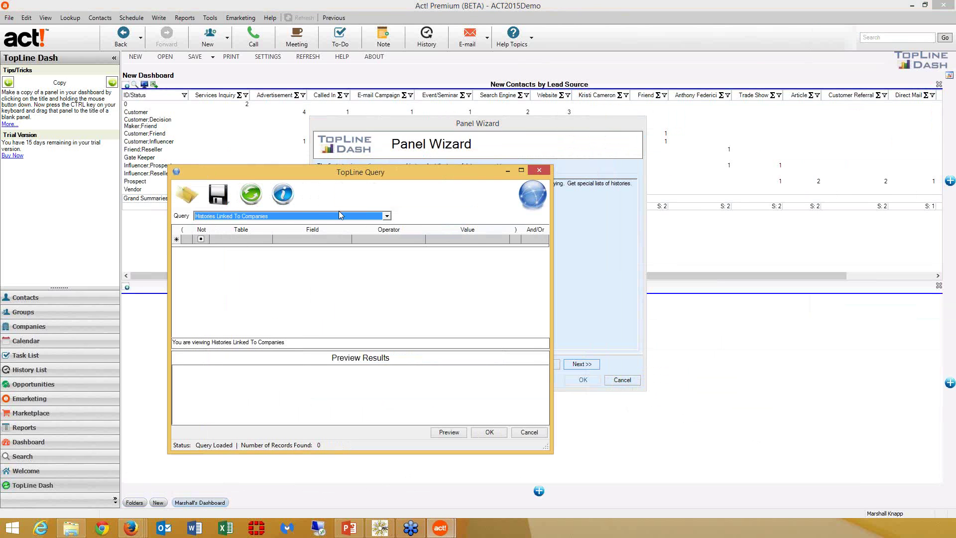
pyautogui.scroll(-1, 339, 212)
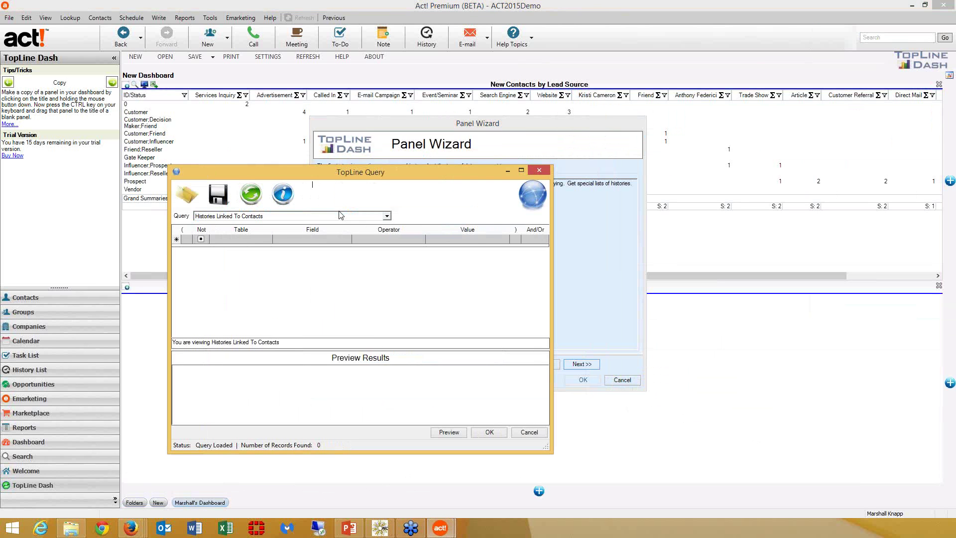
pyautogui.click(240, 239)
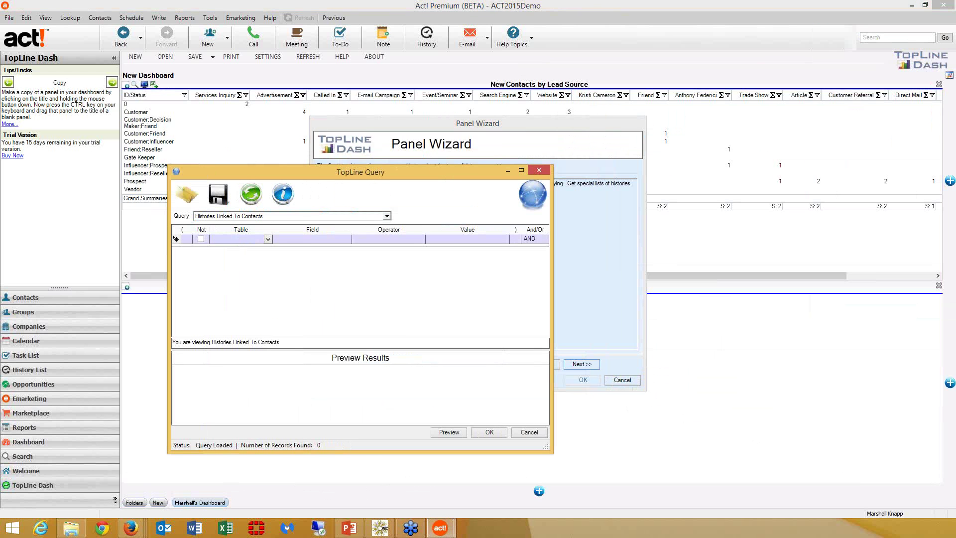
pyautogui.write('h')
pyautogui.press('Tab')
pyautogui.write('en')
pyautogui.press('Tab')
pyautogui.write('wit')
pyautogui.press('Tab')
pyautogui.write('30')
pyautogui.press('Return')
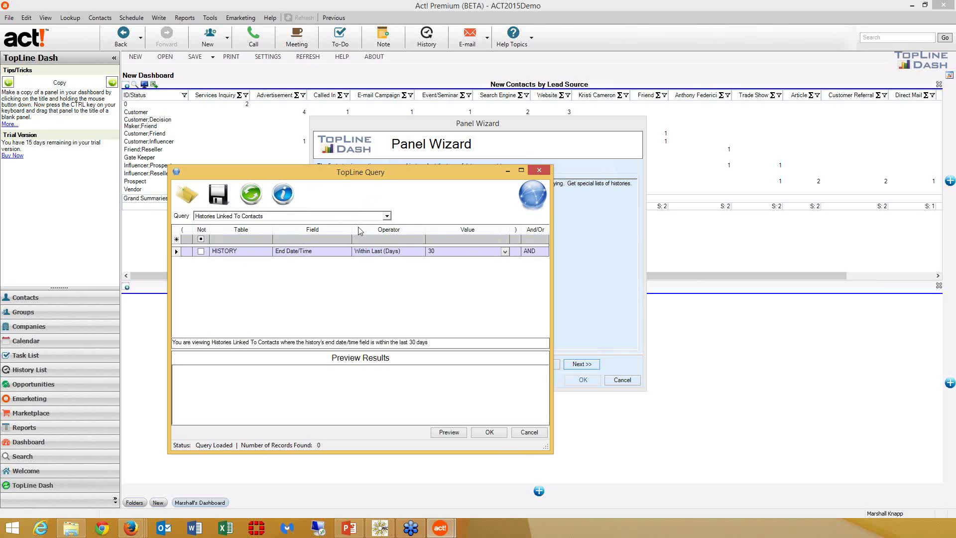
# - Place a graph panel with Category Field History Type and Group Field Record Manager
pyautogui.click(490, 432)
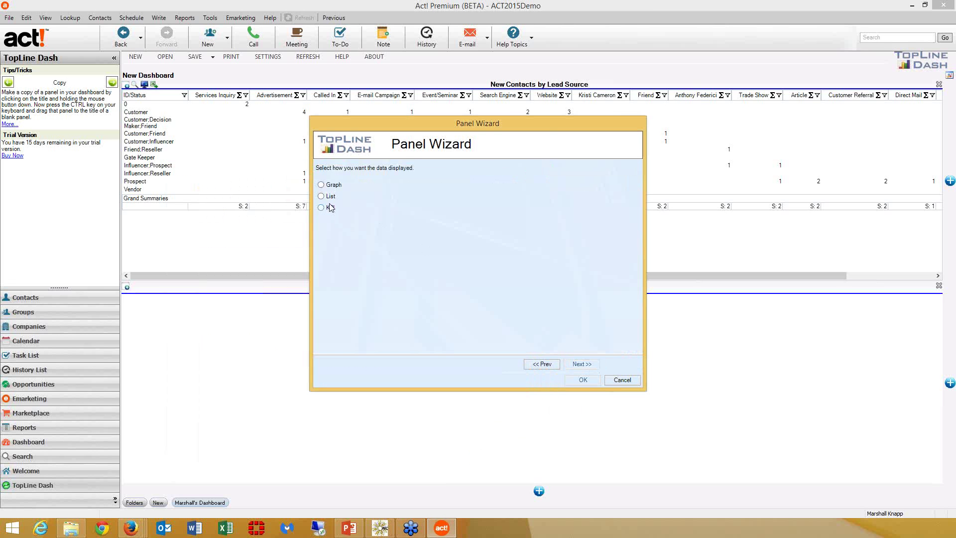
pyautogui.click(321, 185)
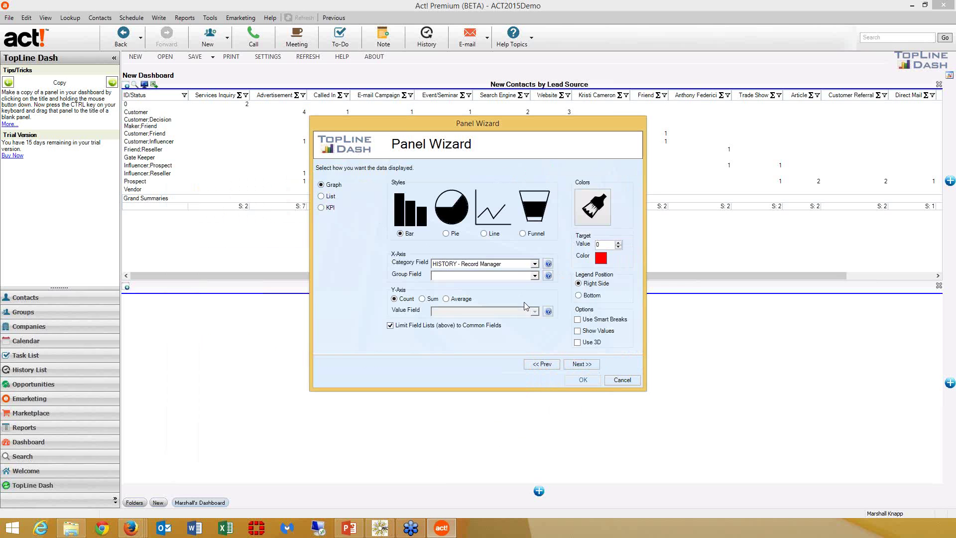
pyautogui.click(534, 264)
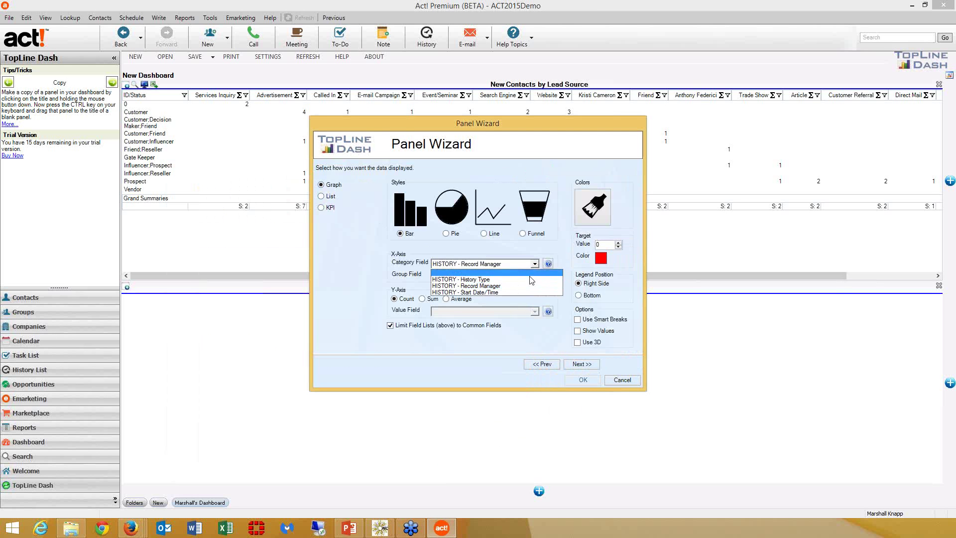
pyautogui.click(529, 281)
pyautogui.click(534, 276)
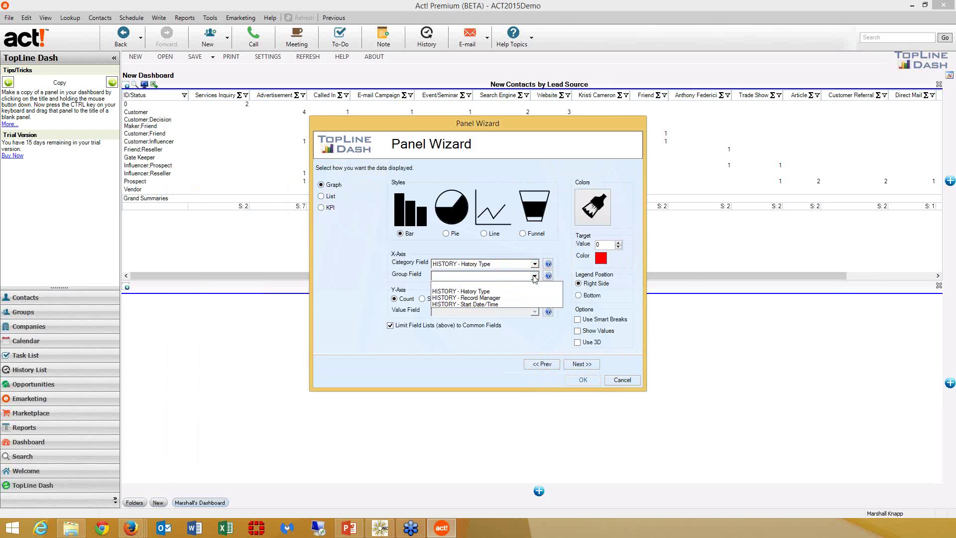
pyautogui.click(511, 298)
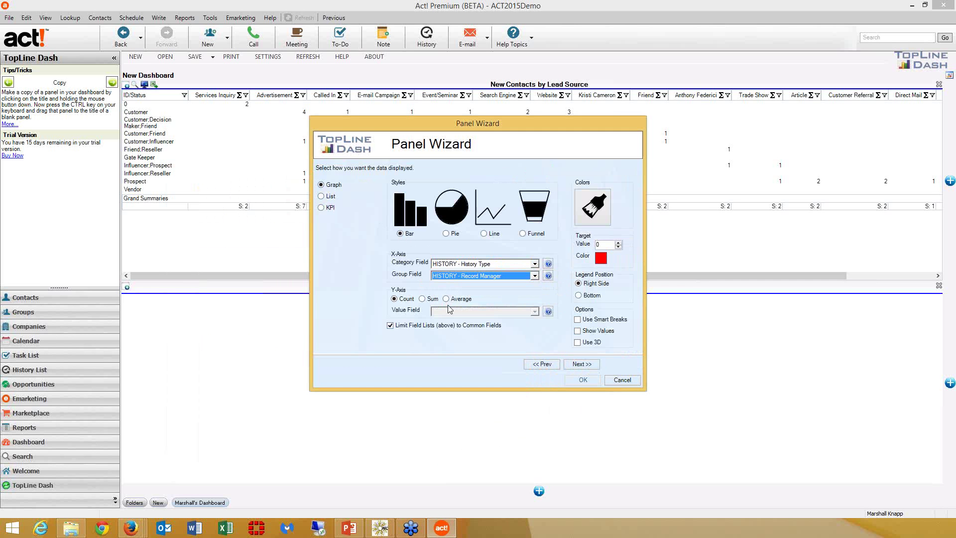
pyautogui.click(582, 366)
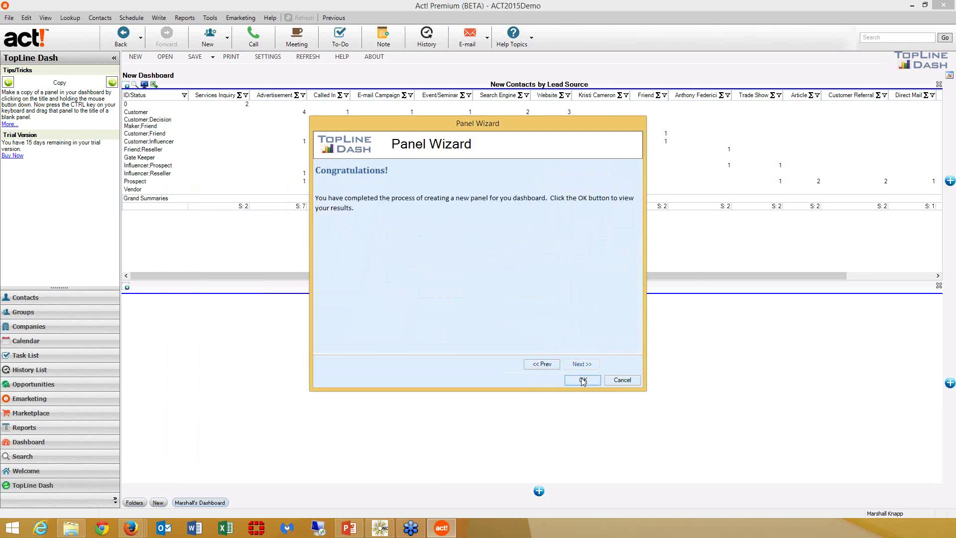
pyautogui.click(583, 380)
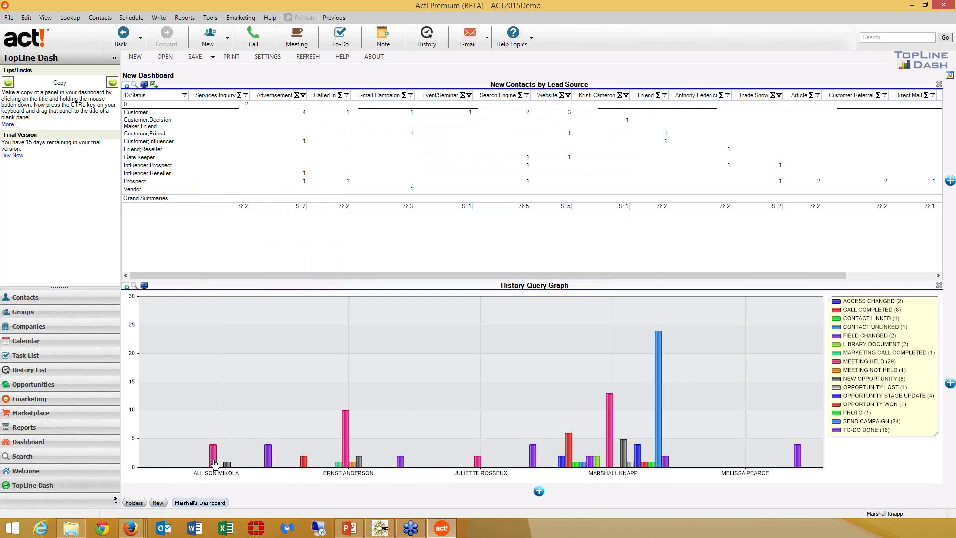
# - Inspect the meetings behind the first pink bar, then start another new panel
pyautogui.doubleClick(214, 464)
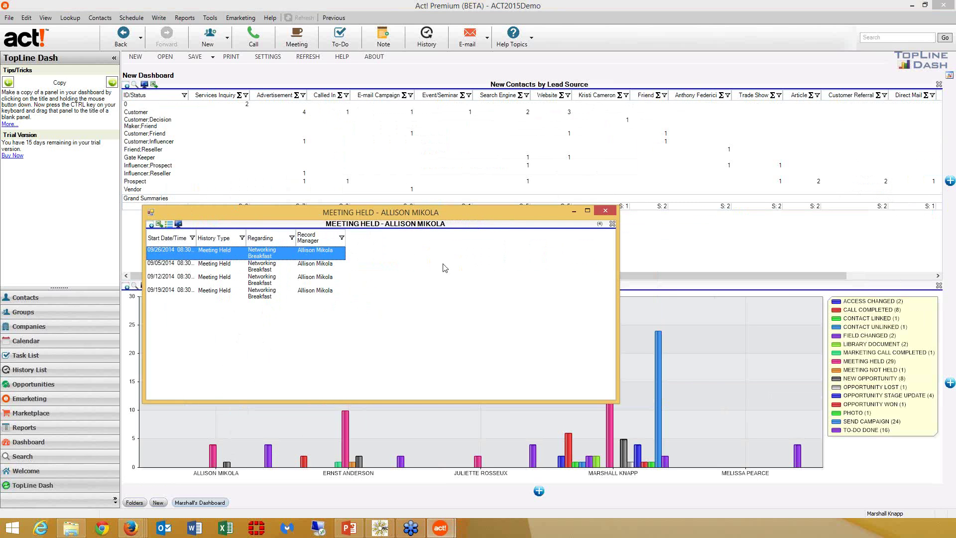
pyautogui.click(606, 212)
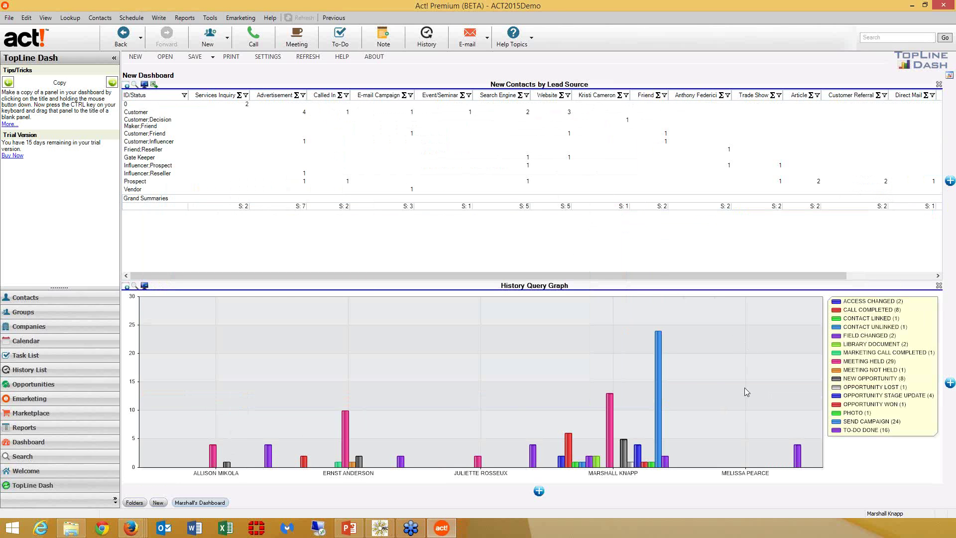
pyautogui.click(950, 384)
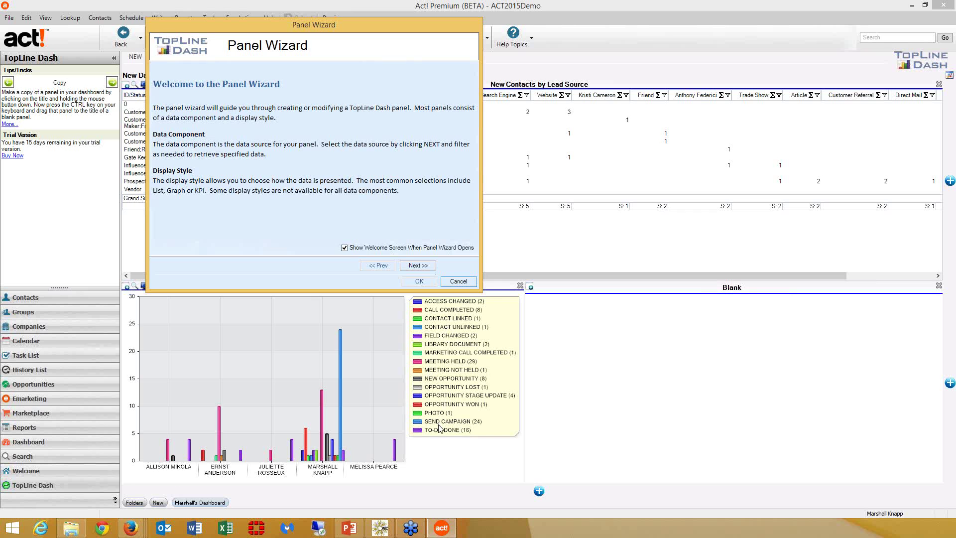
# - Choose Activity > Activity Query as the new panel's data source
pyautogui.click(418, 265)
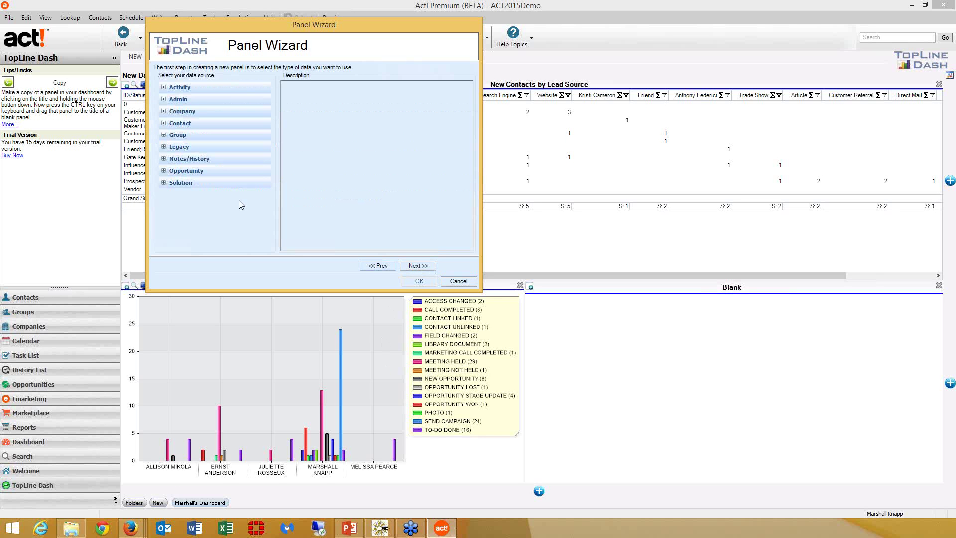
pyautogui.click(163, 92)
pyautogui.click(190, 111)
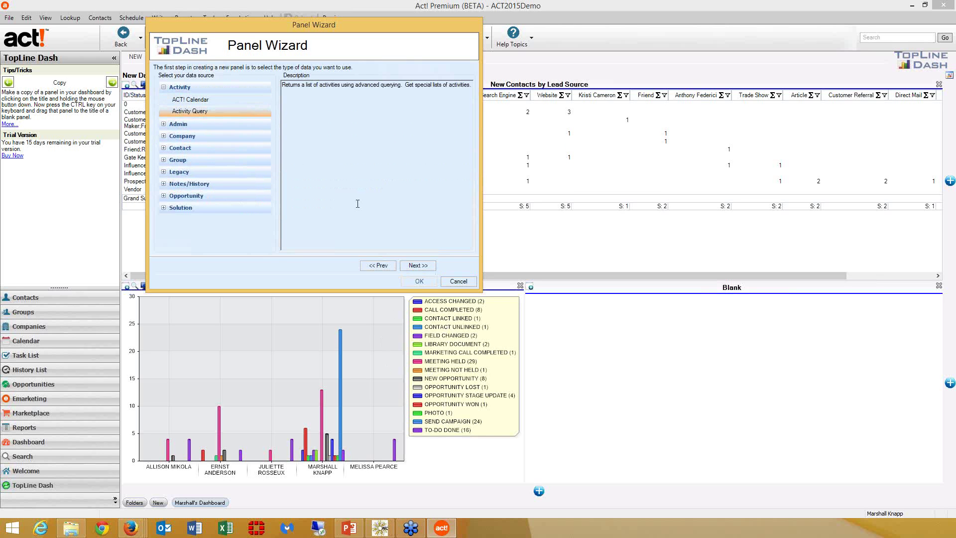
pyautogui.click(417, 265)
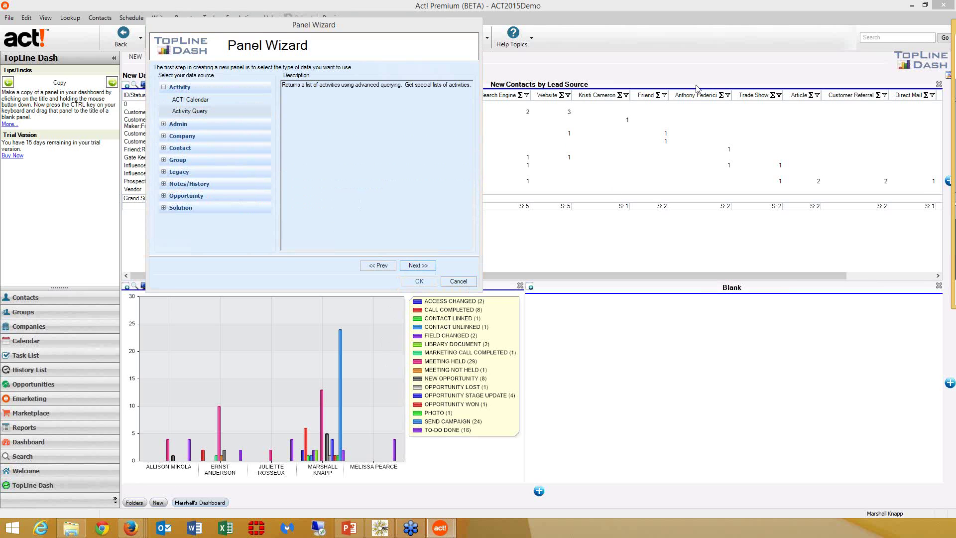
# - Limit to Activities Linked To Contacts with ACTIVITY Start Date/Time Within Next (Days) 30
pyautogui.click(367, 133)
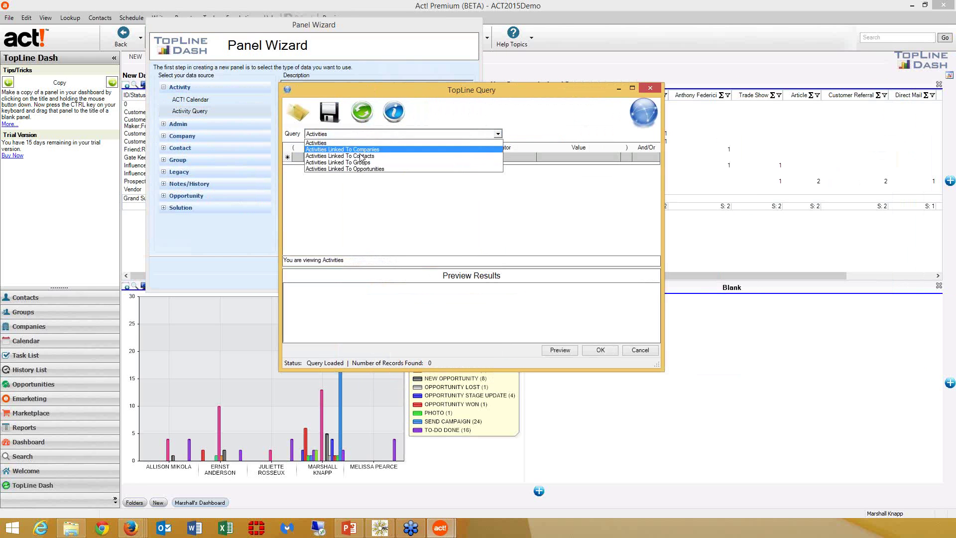
pyautogui.click(343, 150)
pyautogui.click(339, 158)
pyautogui.write('ACTIVITY')
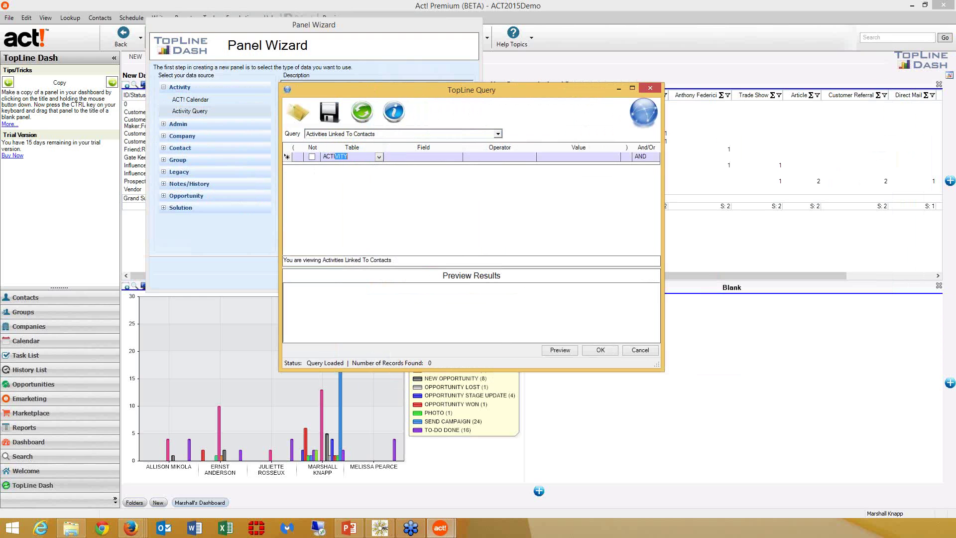
pyautogui.press('Tab')
pyautogui.write('S')
pyautogui.press('Tab')
pyautogui.write('Within Next (Days')
pyautogui.press('Tab')
pyautogui.write('3')
pyautogui.press('Return')
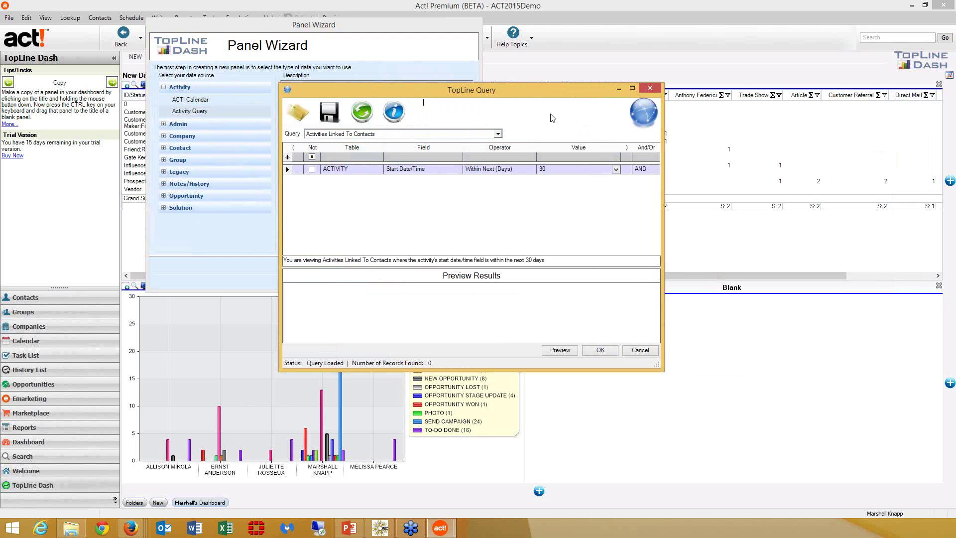
pyautogui.click(601, 350)
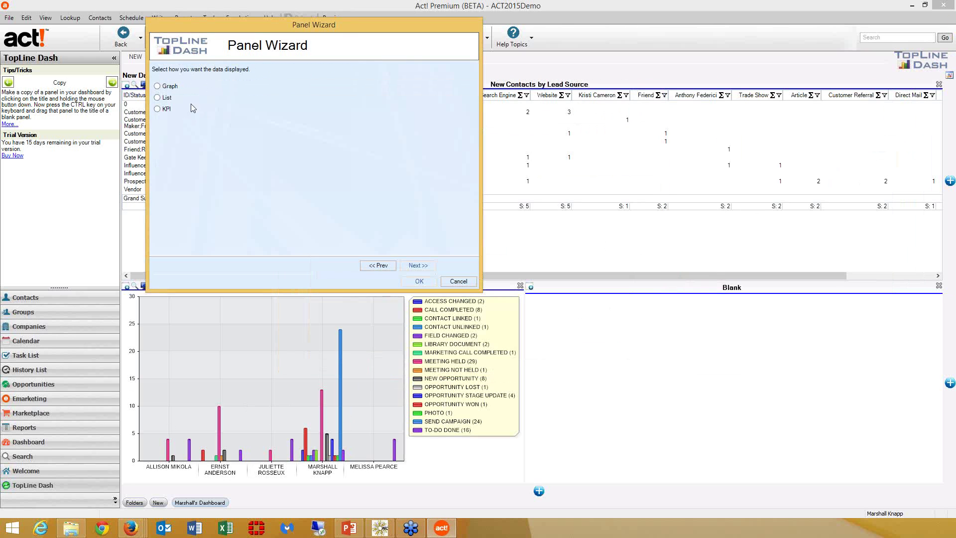
# - Add the activity data as a pie chart panel and open its Display Type Properties
pyautogui.click(158, 86)
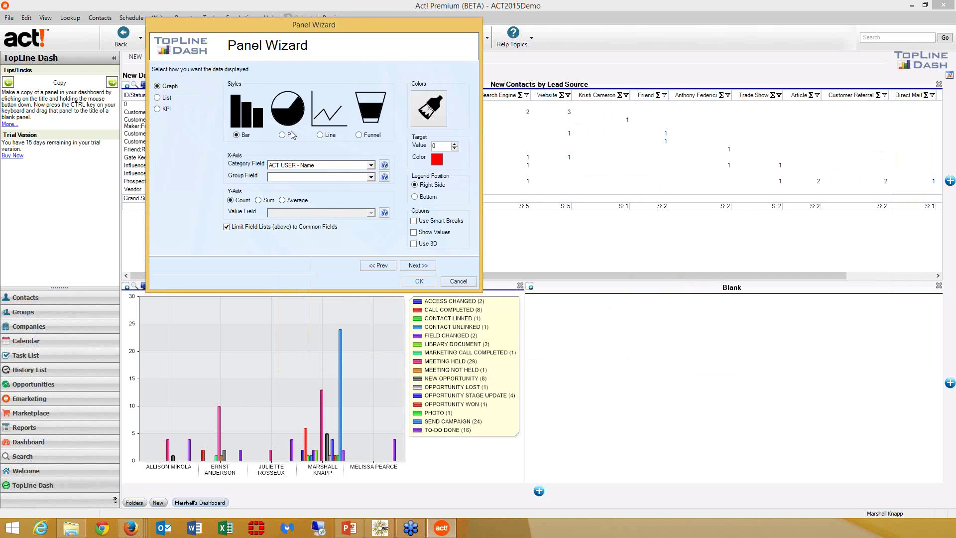
pyautogui.click(284, 136)
pyautogui.click(419, 268)
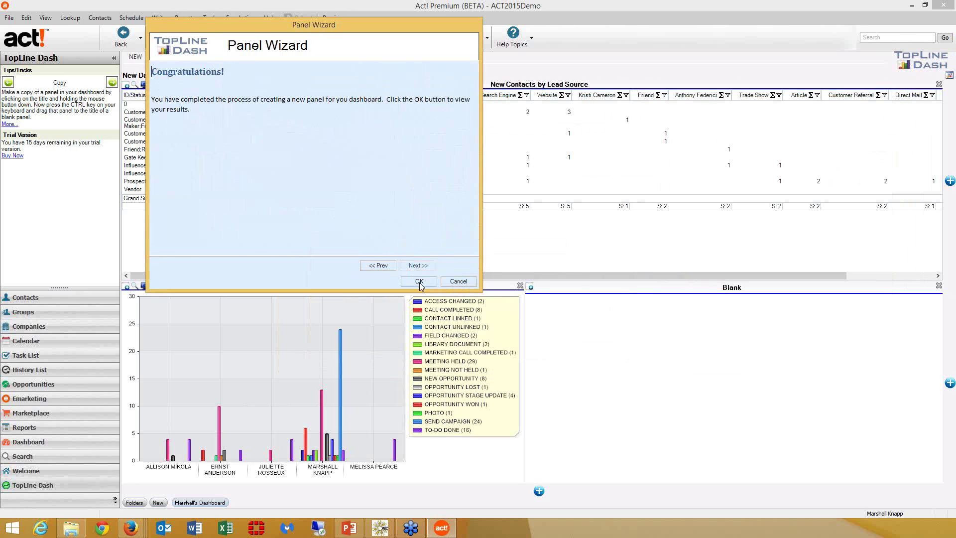
pyautogui.click(419, 282)
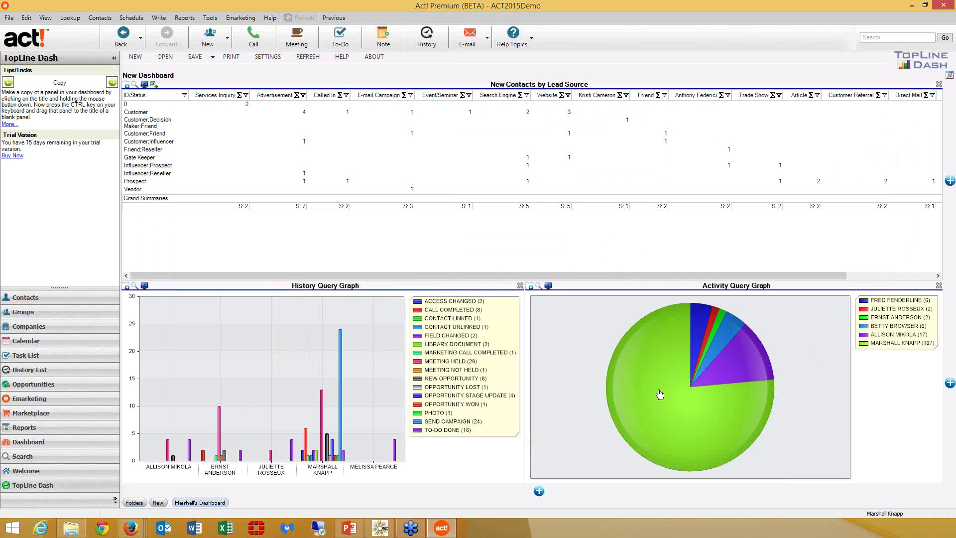
pyautogui.click(548, 286)
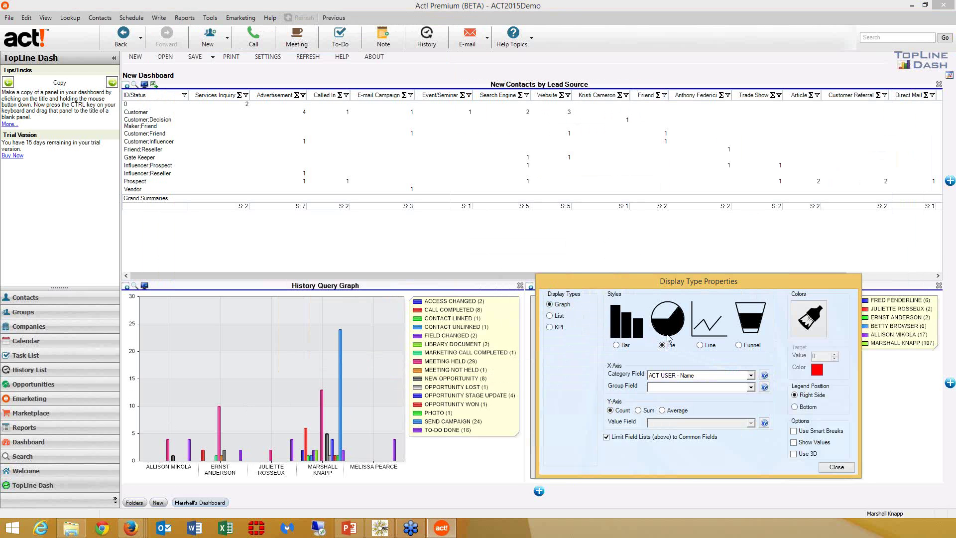
# - Split the pie by ACTIVITY - Activity Type, then center the Duplicate Remover Wizard window
pyautogui.click(751, 376)
pyautogui.click(729, 399)
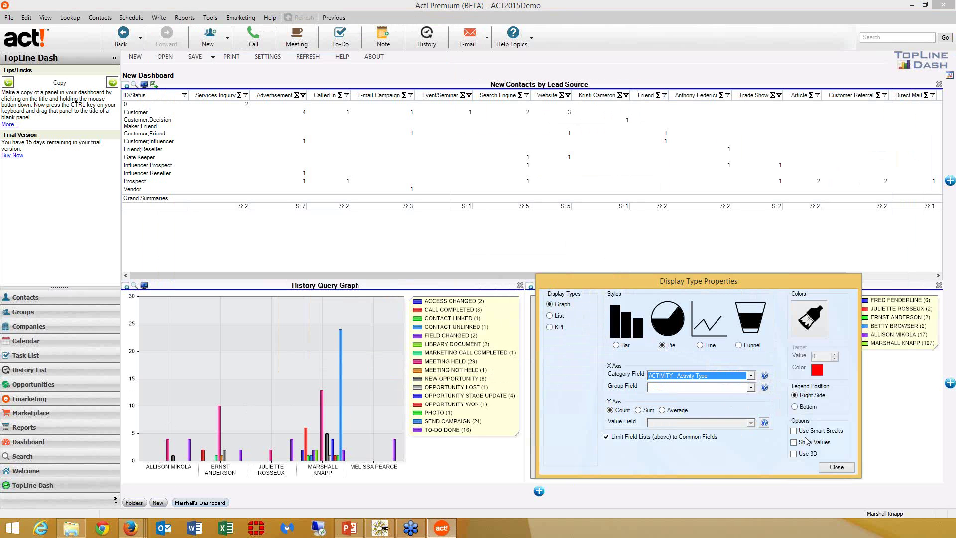
pyautogui.click(836, 468)
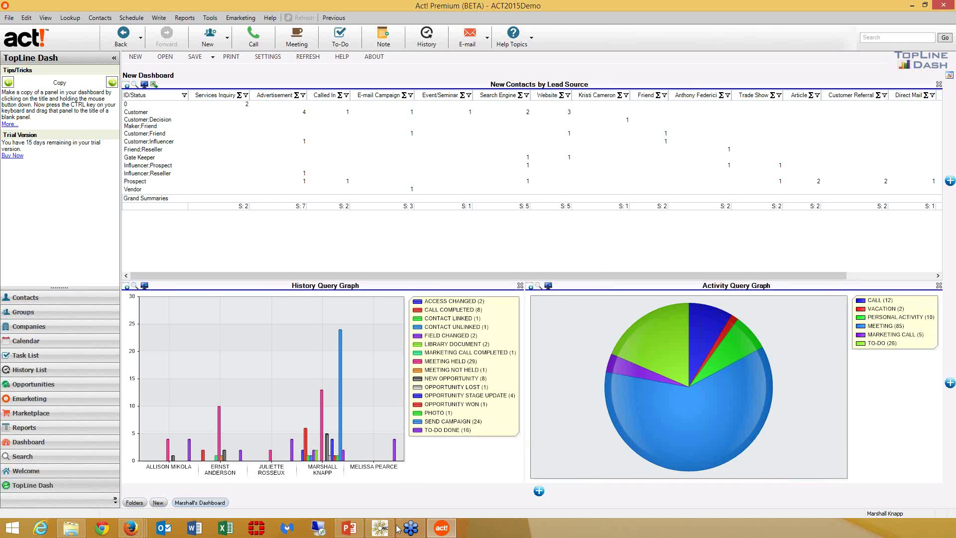
pyautogui.click(381, 529)
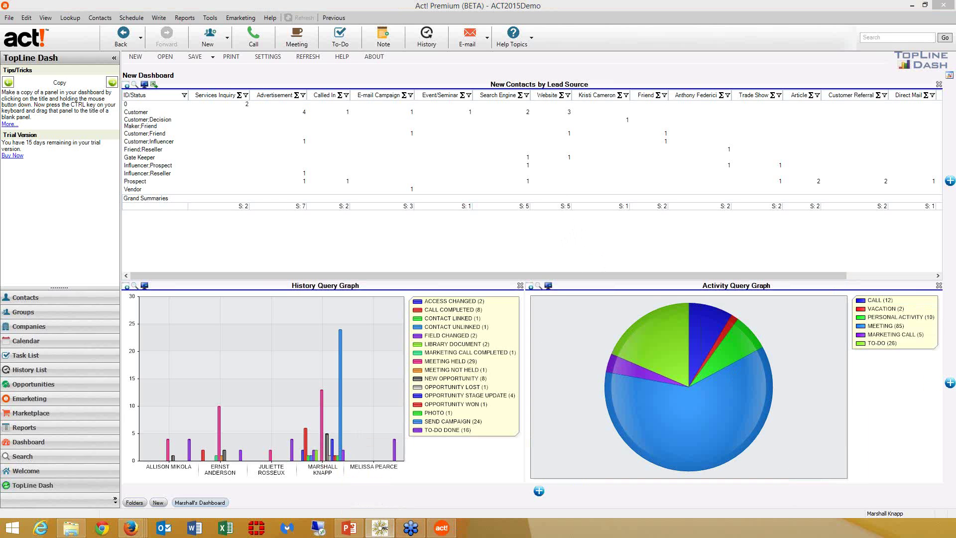
pyautogui.moveTo(948, 204); pyautogui.dragTo(394, 185)
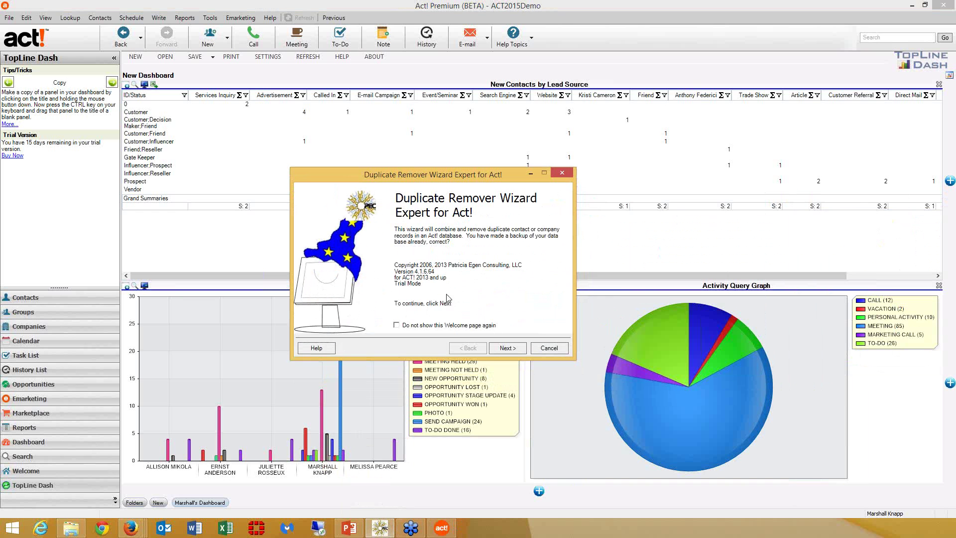
# - Advance through the welcome, database logon and backup check pages
pyautogui.click(511, 348)
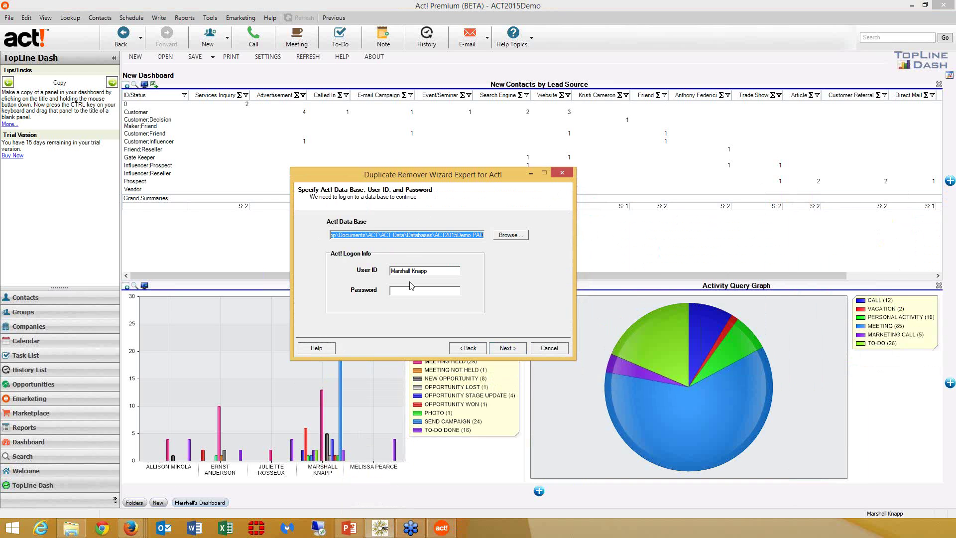
pyautogui.click(516, 350)
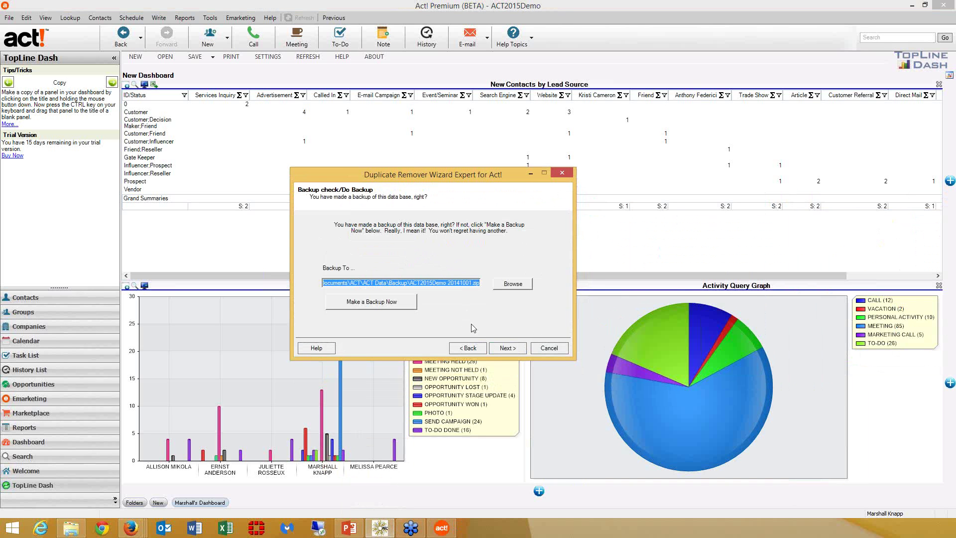
pyautogui.click(507, 348)
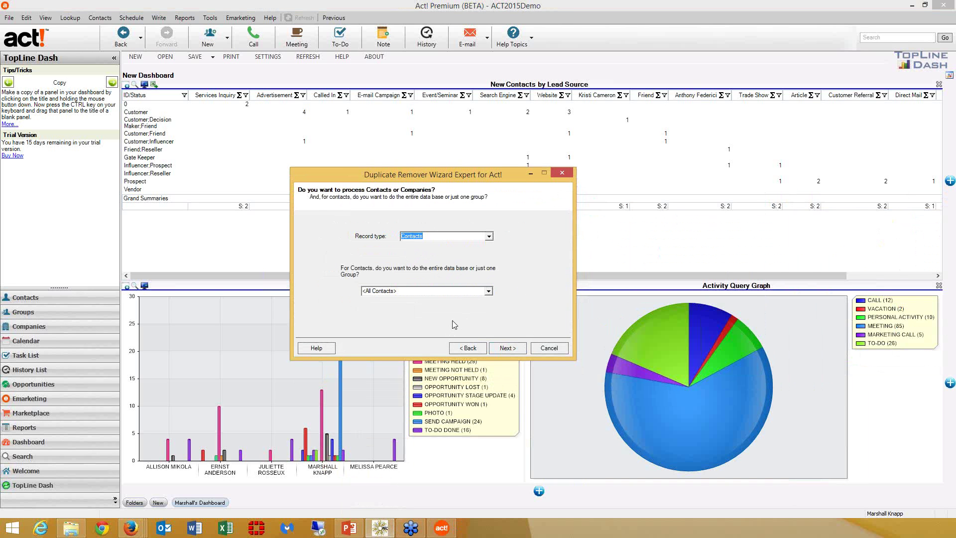
# - Keep record type Contacts with group <All Contacts>, and continue to the matching fields
pyautogui.click(489, 236)
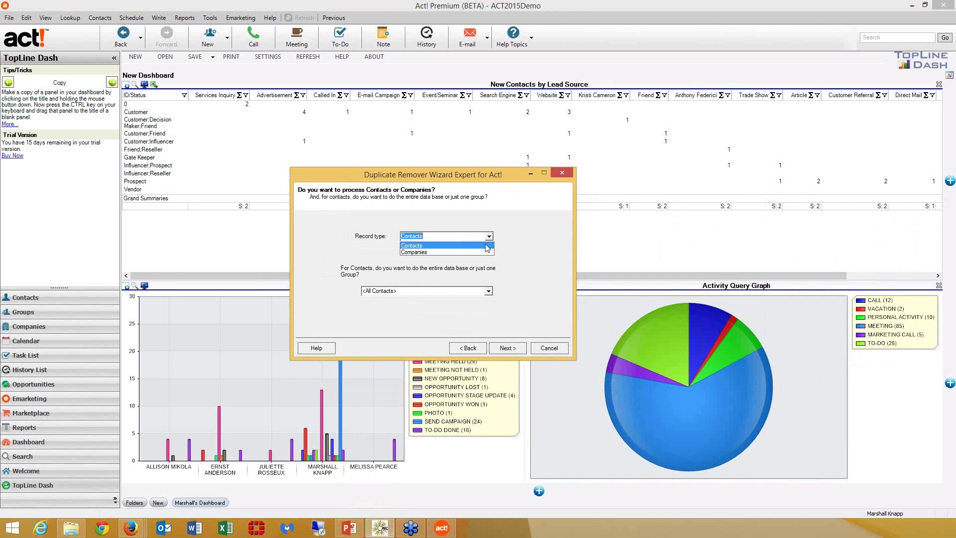
pyautogui.click(488, 247)
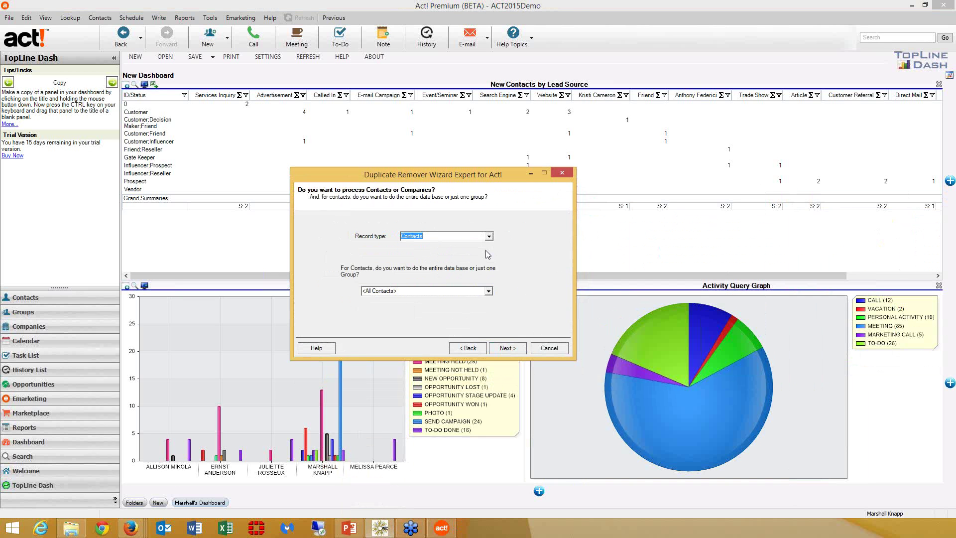
pyautogui.click(489, 291)
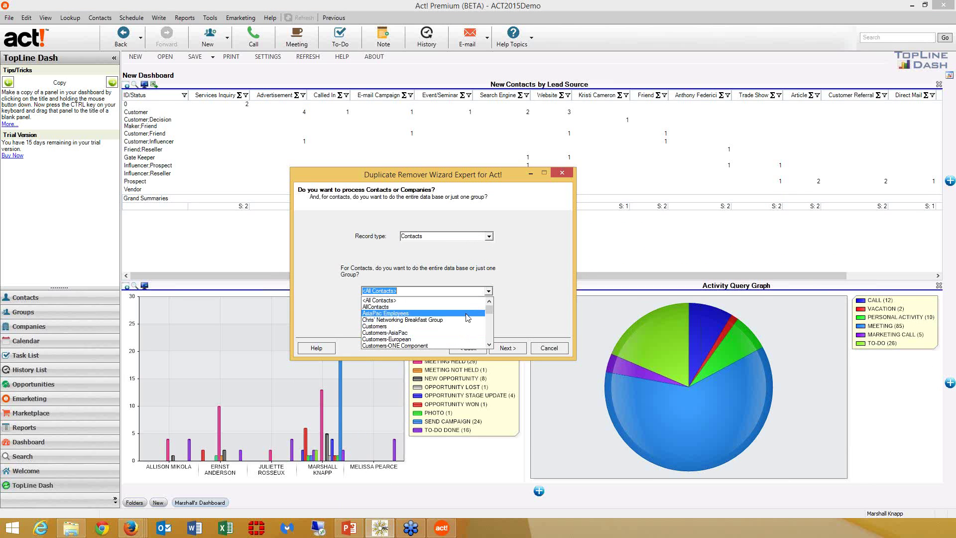
pyautogui.click(468, 317)
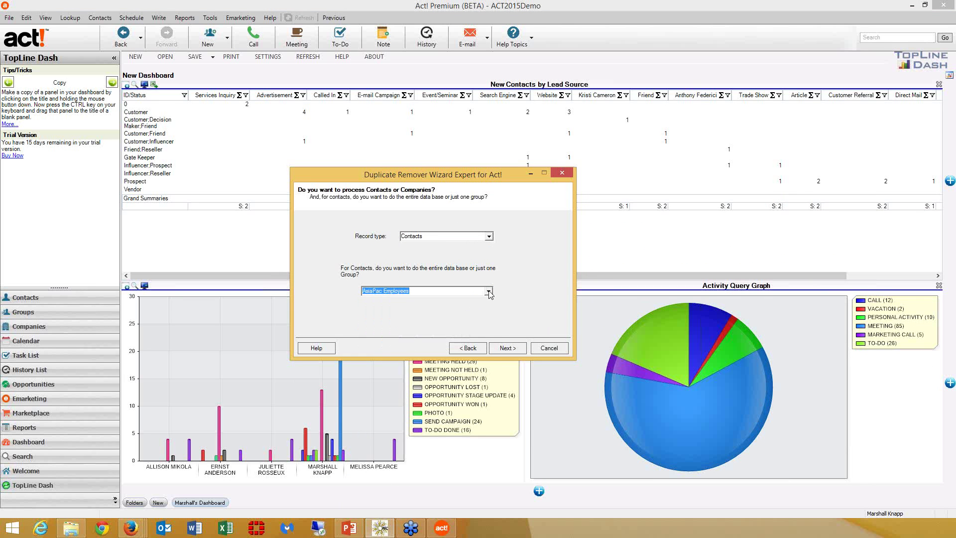
pyautogui.click(490, 293)
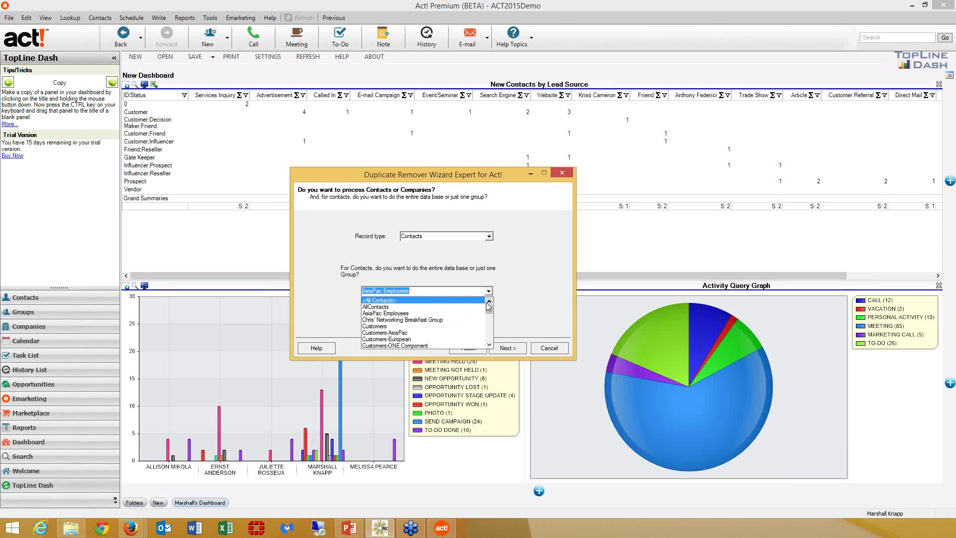
pyautogui.click(476, 301)
pyautogui.click(508, 348)
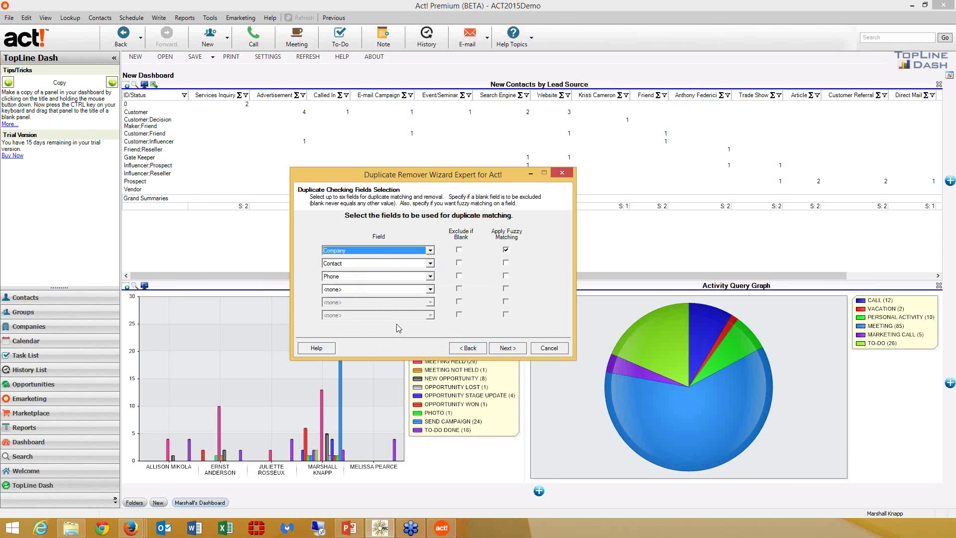
# - Set the three matching fields to Company, First Name and Last Name
pyautogui.click(431, 250)
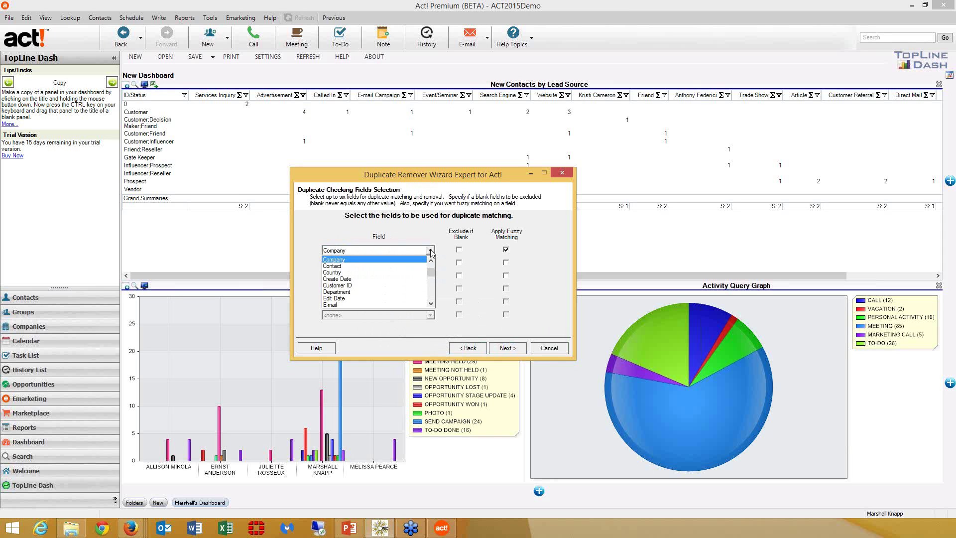
pyautogui.click(427, 259)
pyautogui.click(430, 263)
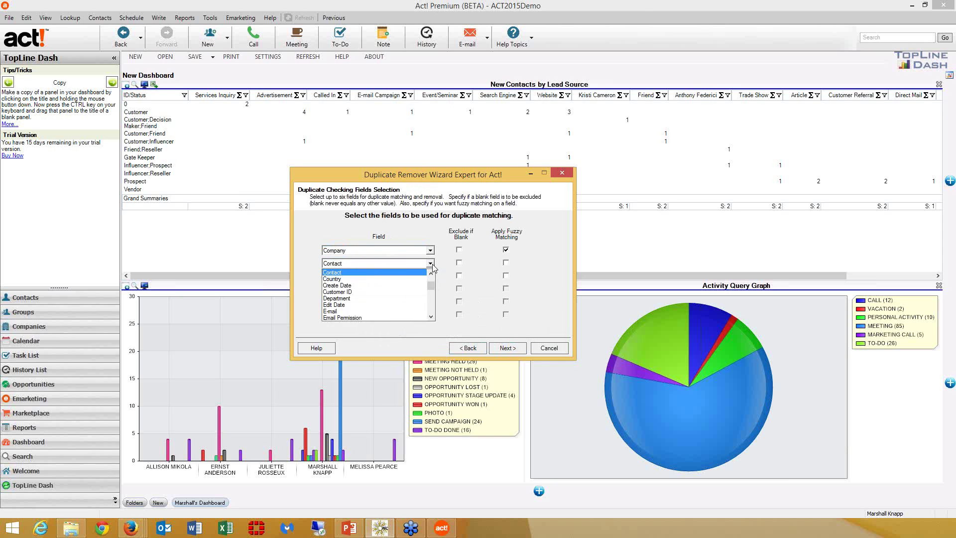
pyautogui.scroll(-4, 410, 293)
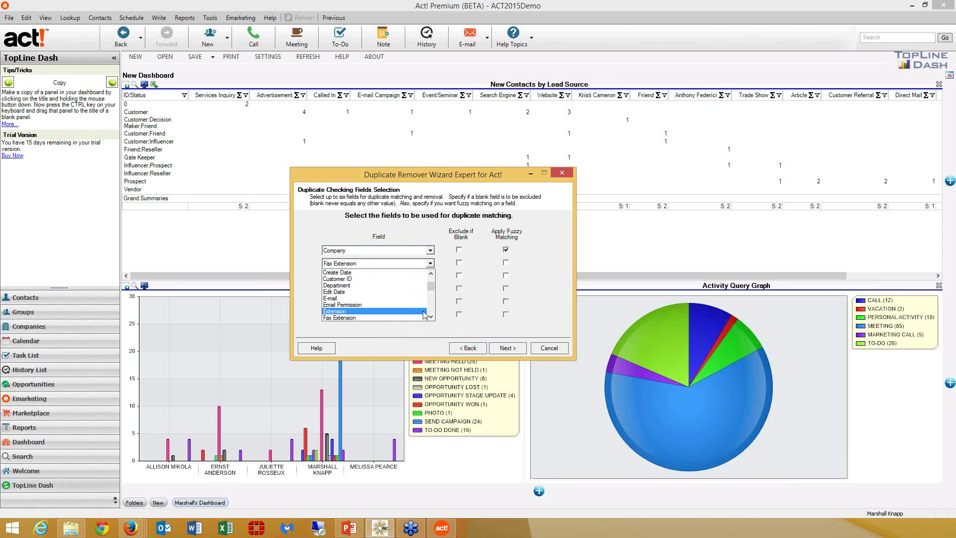
pyautogui.click(410, 286)
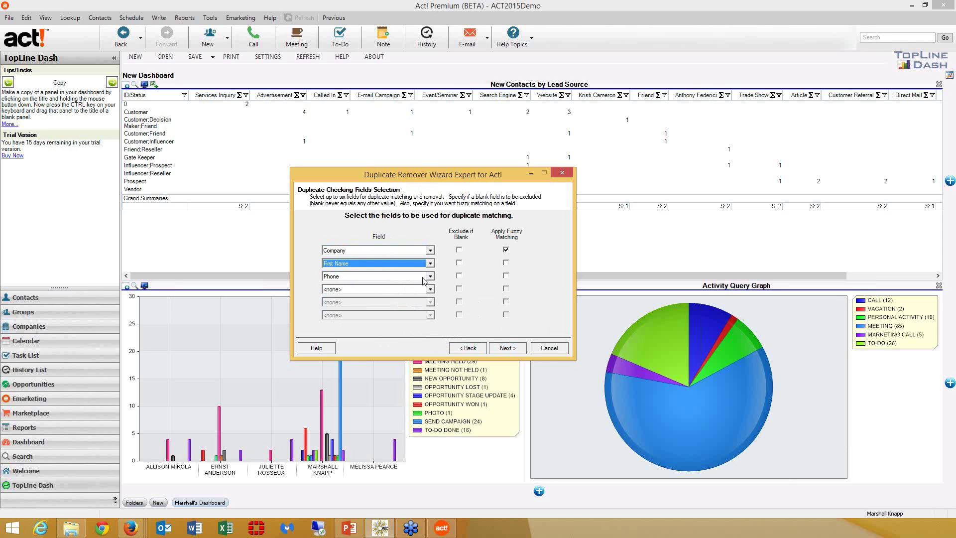
pyautogui.click(430, 276)
pyautogui.scroll(3, 405, 299)
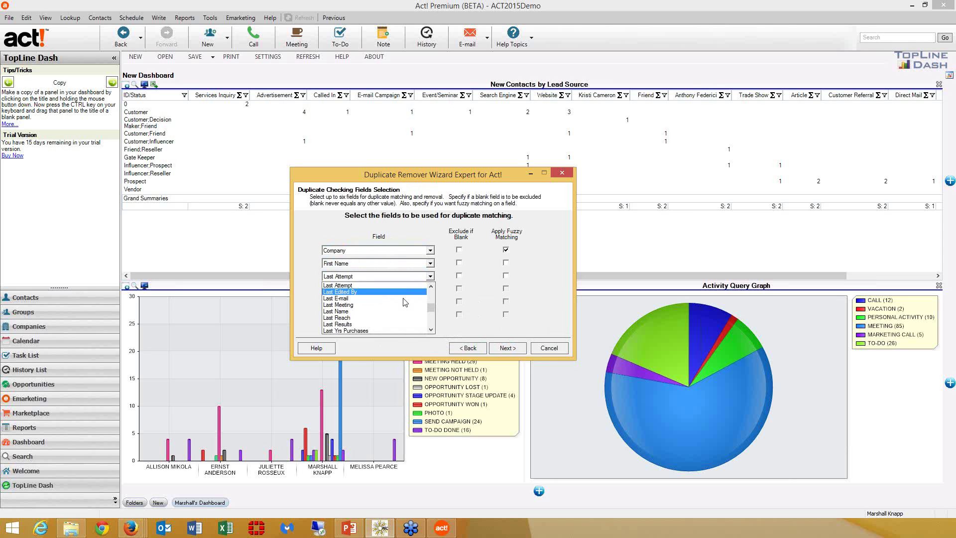
pyautogui.click(396, 315)
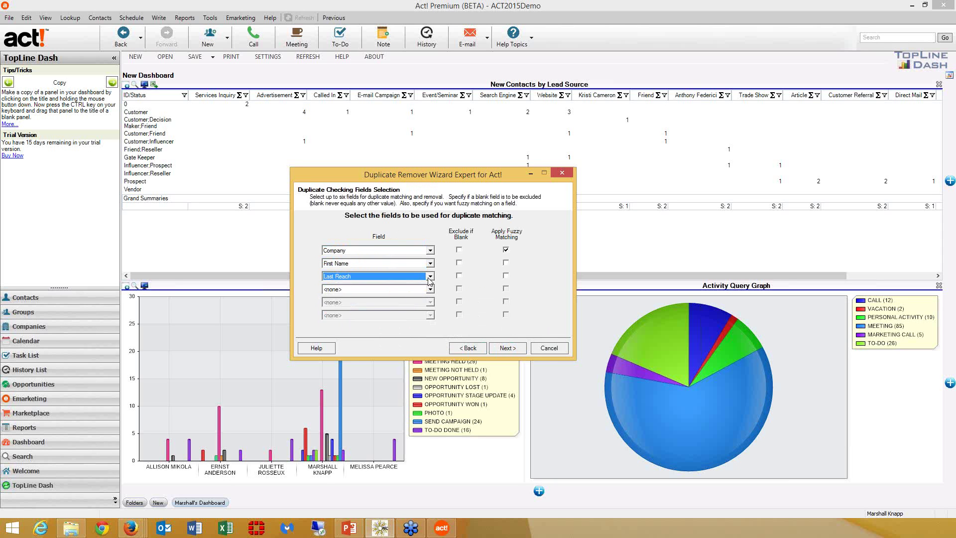
pyautogui.click(430, 276)
pyautogui.click(431, 286)
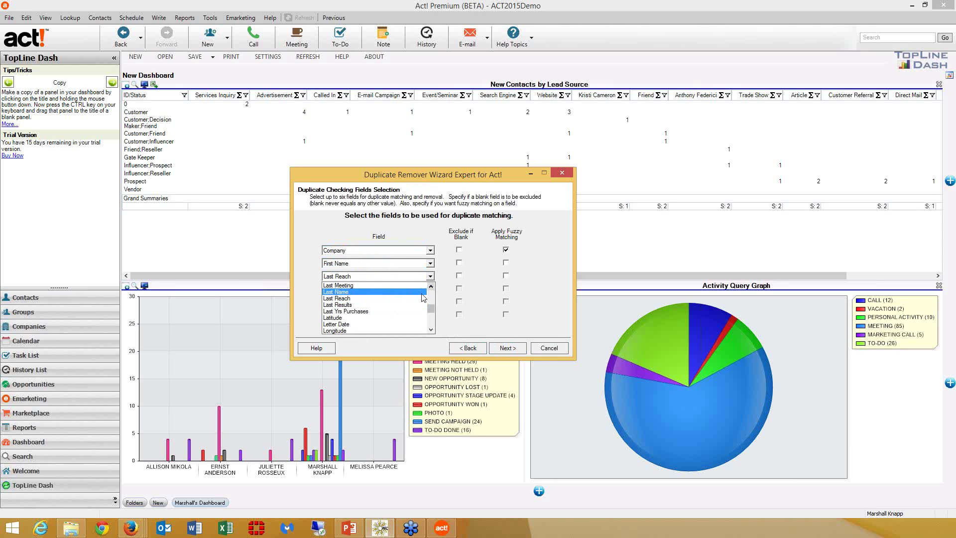
pyautogui.click(423, 298)
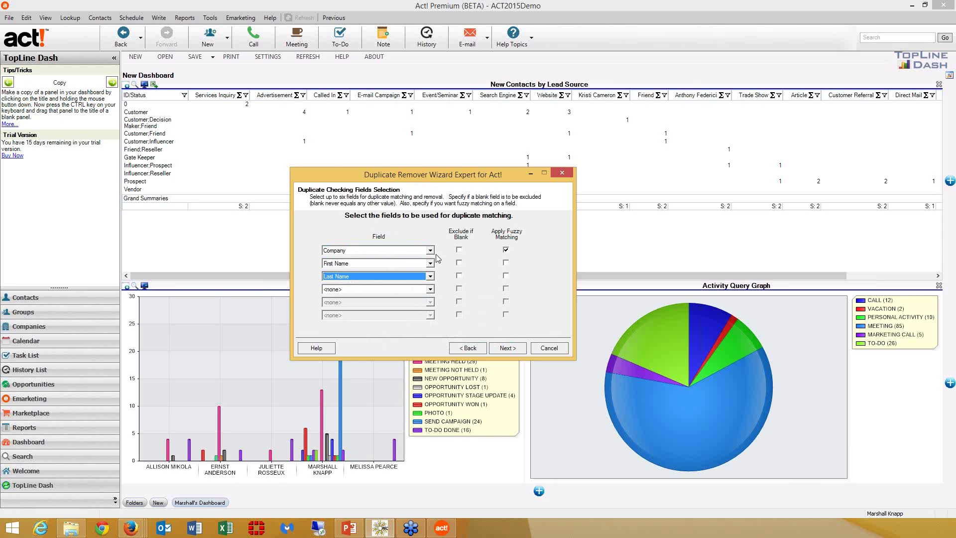
# - Exclude blank Company entries and apply fuzzy matching to First Name and Last Name
pyautogui.click(459, 250)
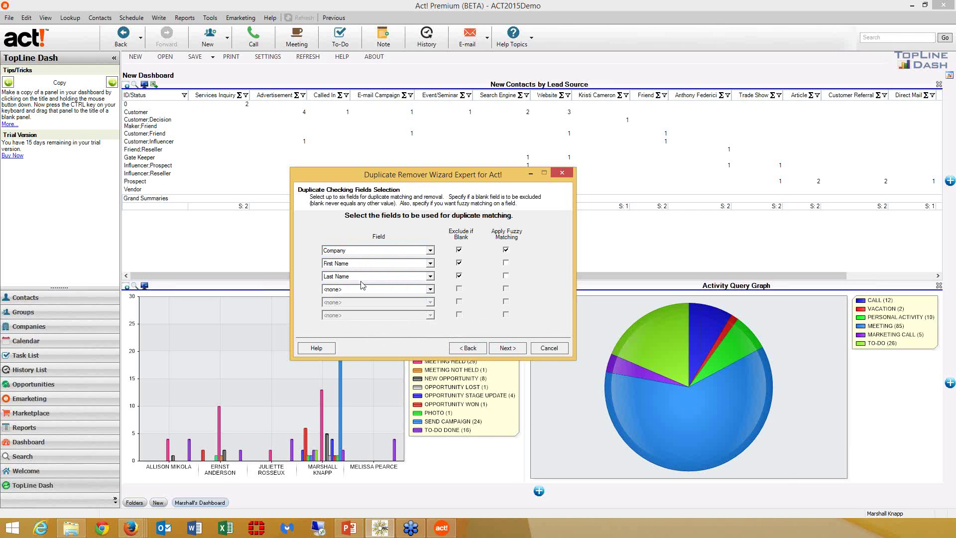
pyautogui.click(506, 263)
pyautogui.click(506, 276)
pyautogui.click(505, 353)
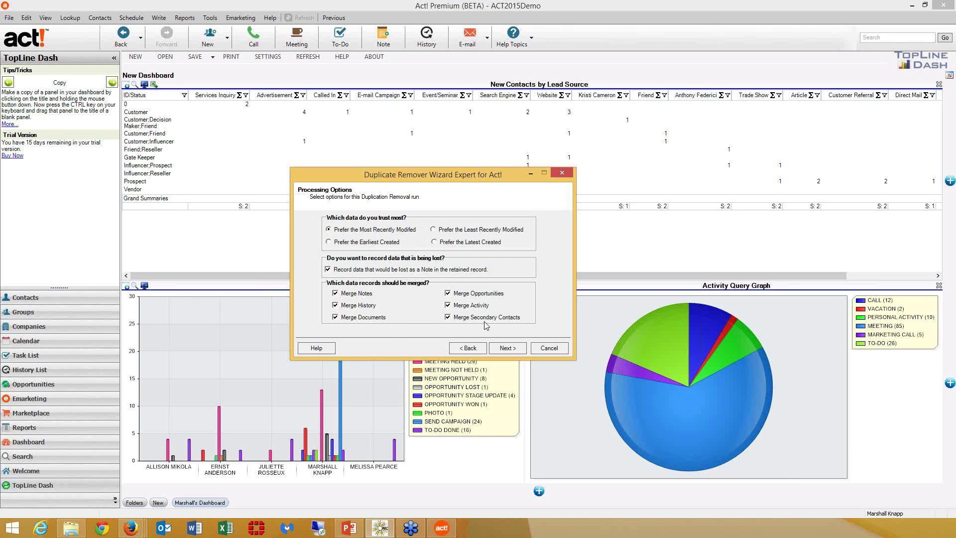
# - Keep the default processing options and run the initial scan, finding 5 duplicates among 213 contacts
pyautogui.click(505, 348)
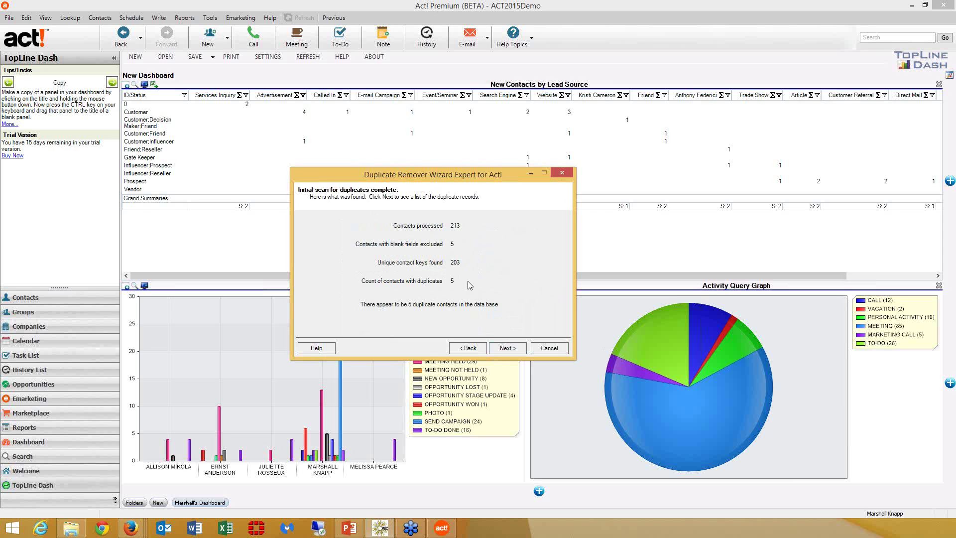
# - Review the duplicate records list, check the Exclude option, and reach the cannot-be-undone warning
pyautogui.click(516, 351)
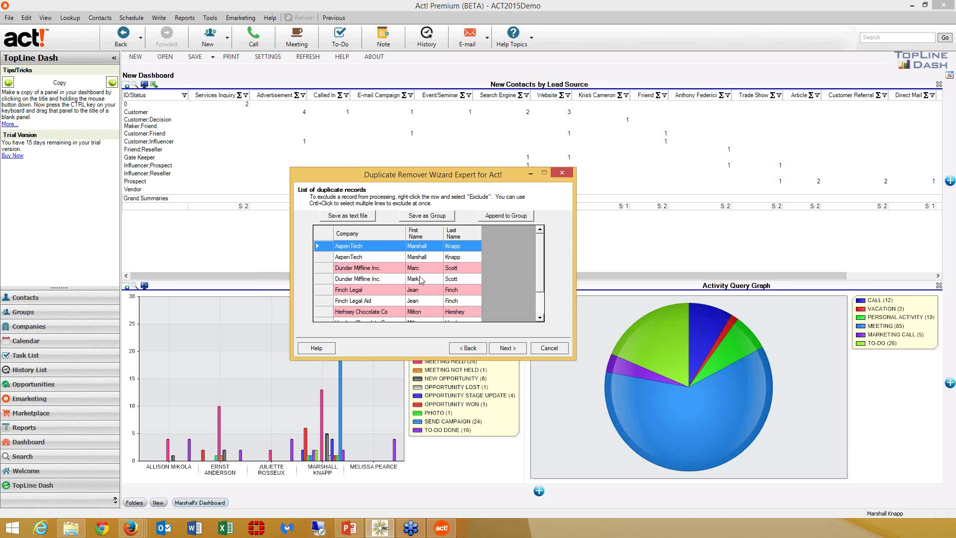
pyautogui.scroll(-3, 518, 292)
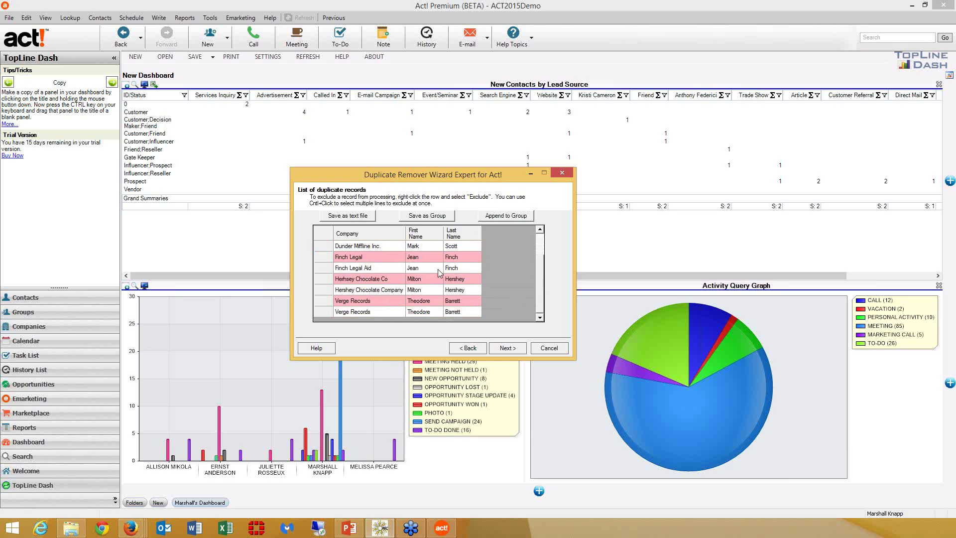
pyautogui.rightClick(388, 259)
pyautogui.moveTo(541, 286); pyautogui.dragTo(541, 250)
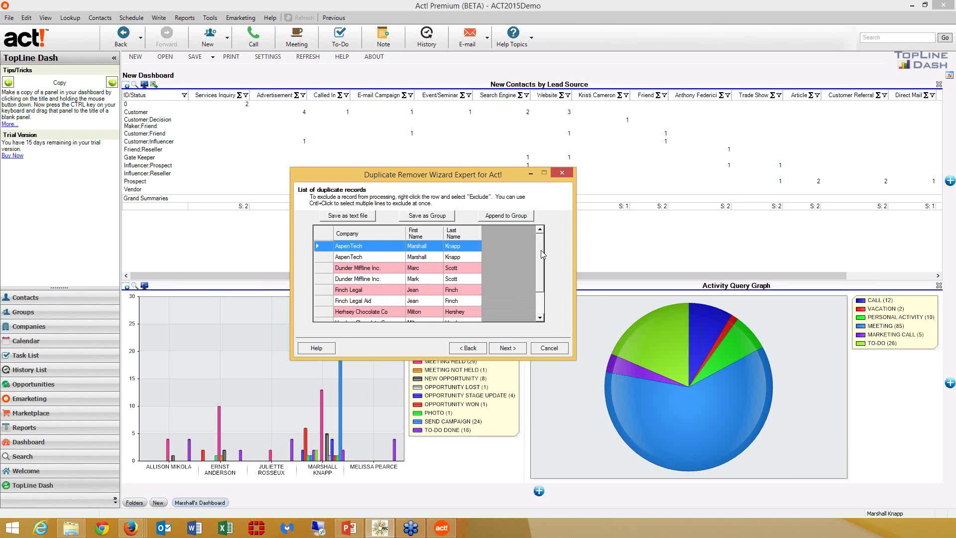
pyautogui.click(500, 348)
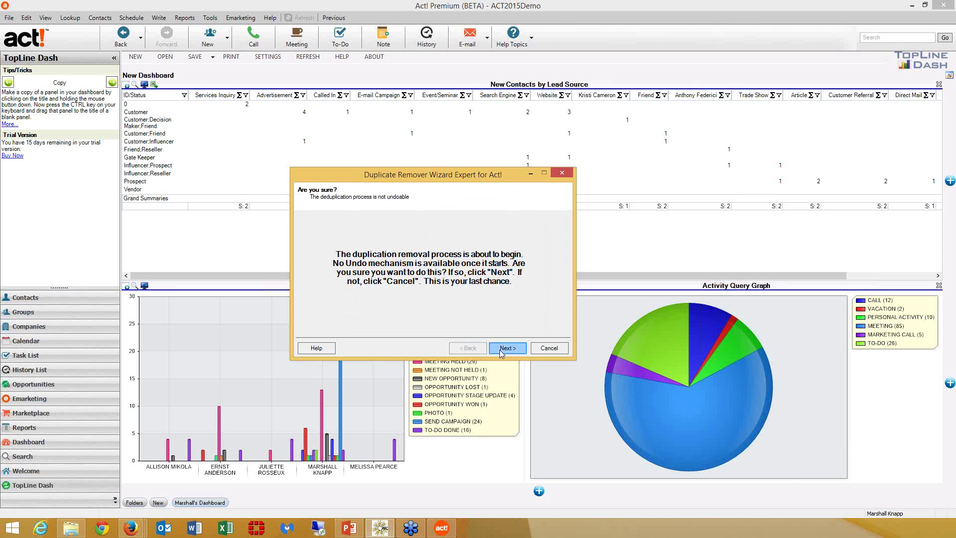
# - Merge the duplicate contacts and close the Final Results Report to return to the dashboard
pyautogui.click(500, 349)
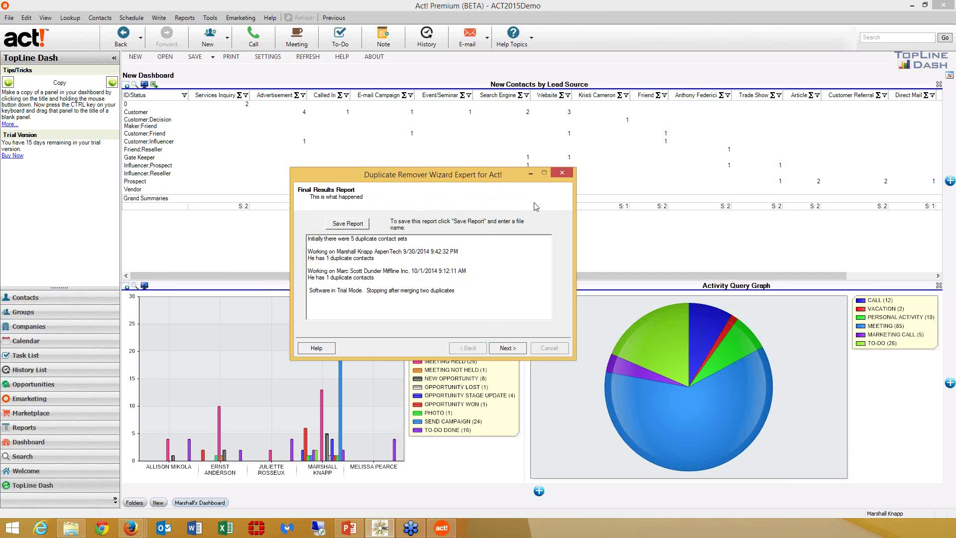
pyautogui.click(561, 174)
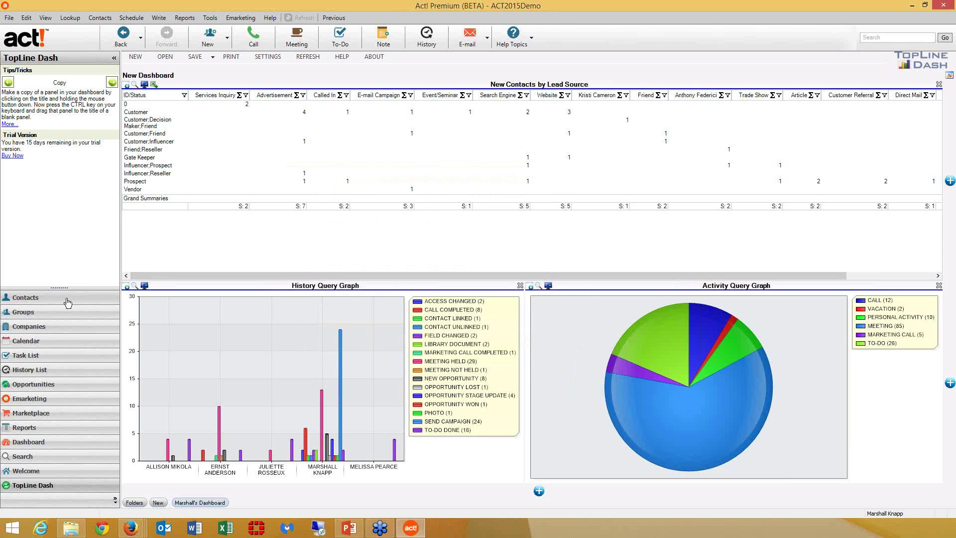
# - Look up contacts whose Latitude contains data and open the Liberty Savings & Loan record
pyautogui.click(68, 301)
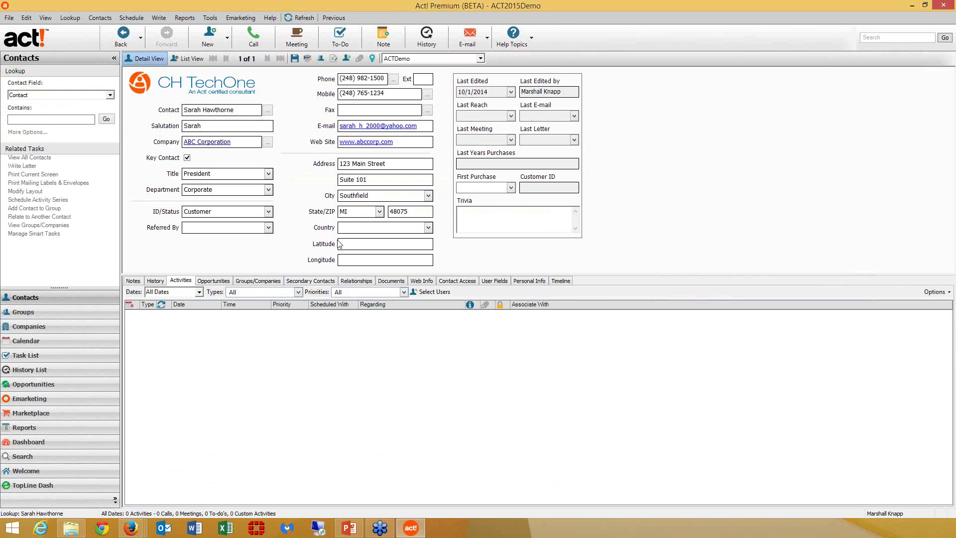
pyautogui.rightClick(357, 243)
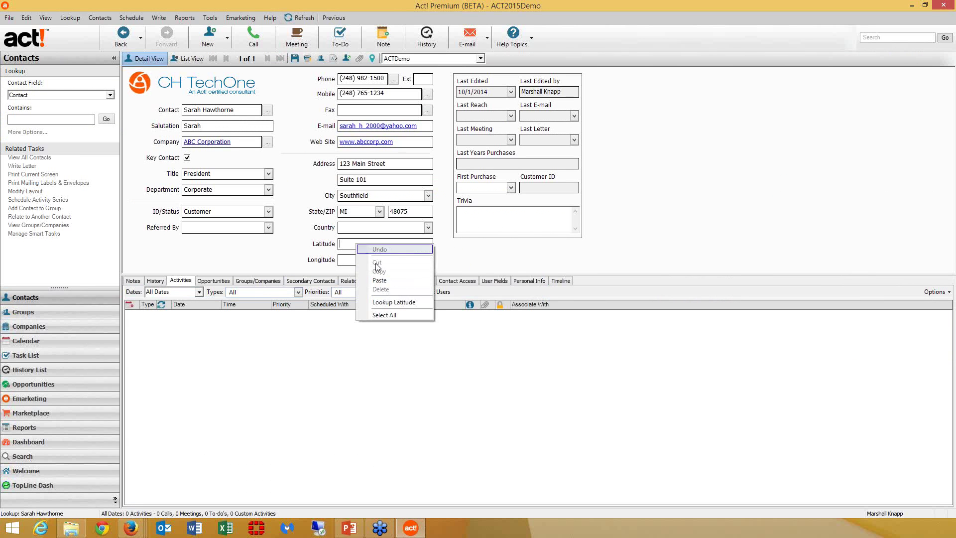
pyautogui.click(401, 302)
pyautogui.click(503, 223)
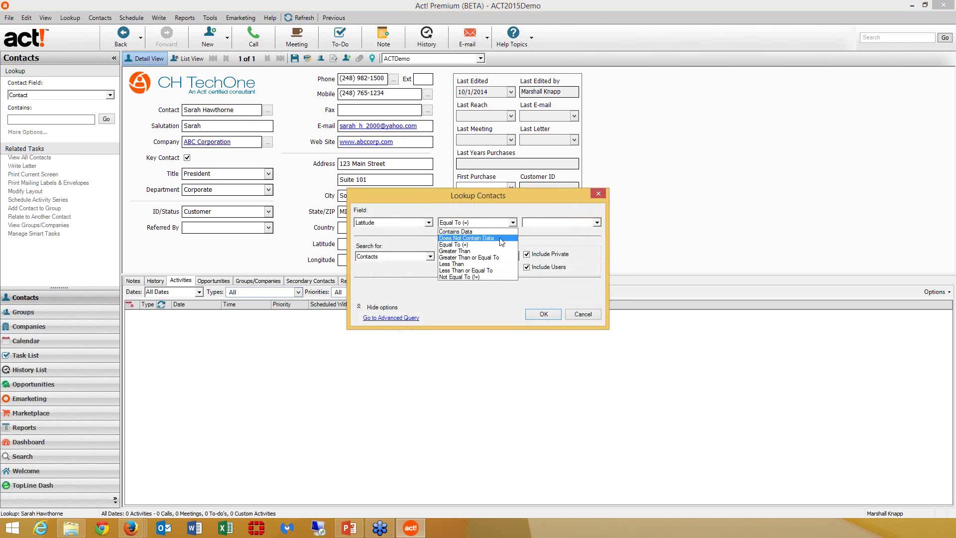
pyautogui.click(498, 236)
pyautogui.click(548, 319)
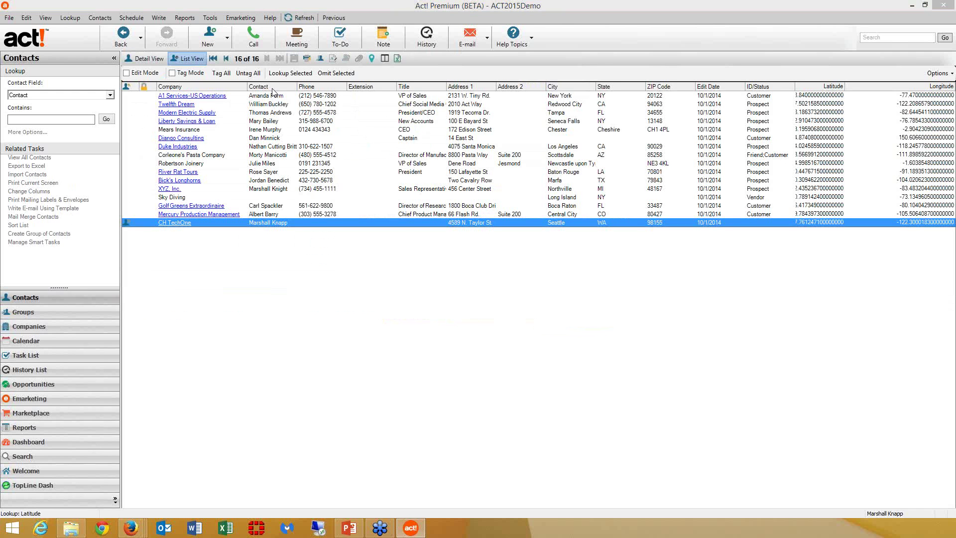
pyautogui.doubleClick(370, 122)
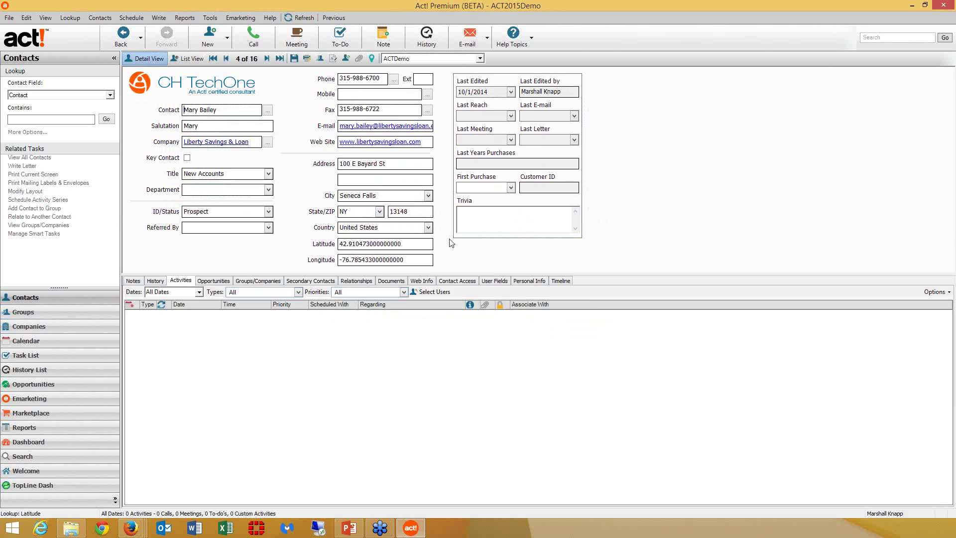
pyautogui.click(211, 18)
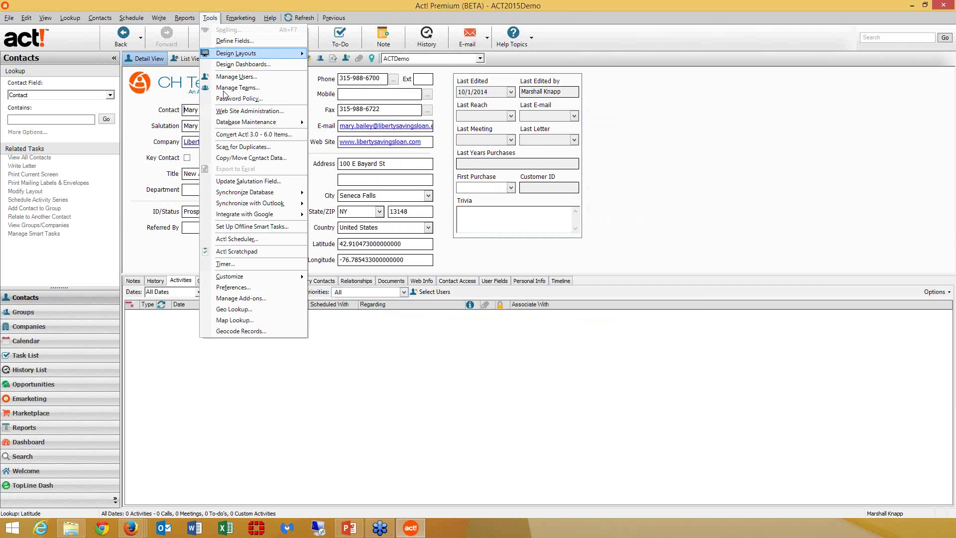
# - Cancel the Geo Lookup, then create a lookup of the Mapper Contacts group's five members
pyautogui.click(234, 309)
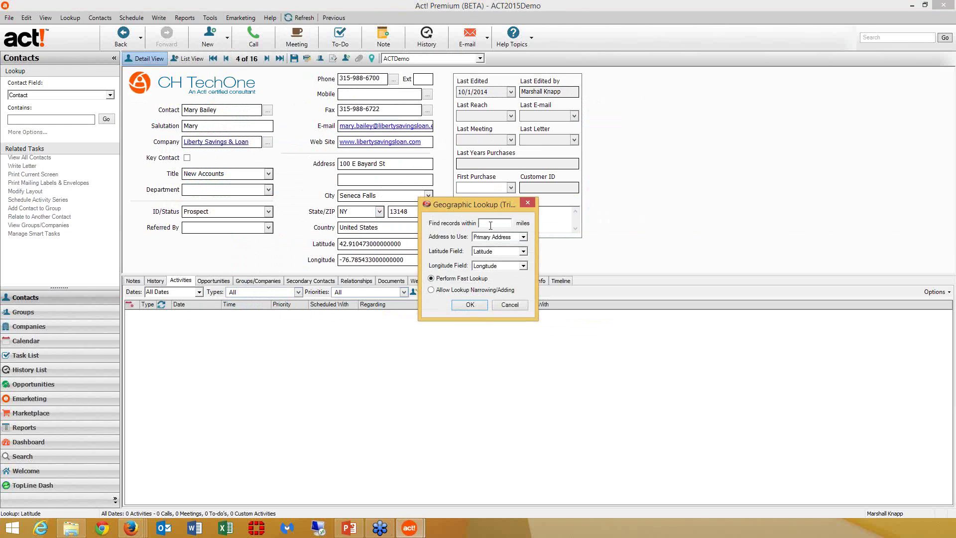
pyautogui.click(510, 305)
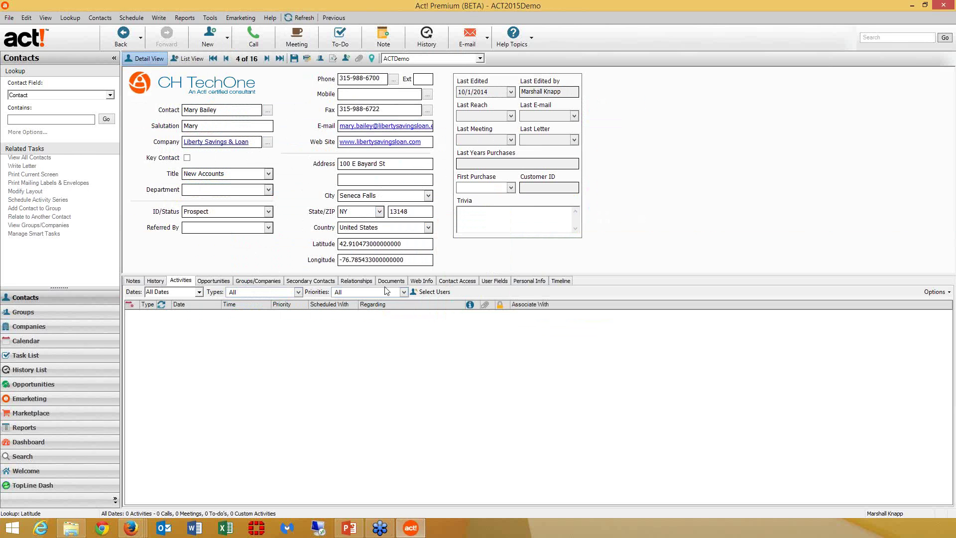
pyautogui.click(55, 314)
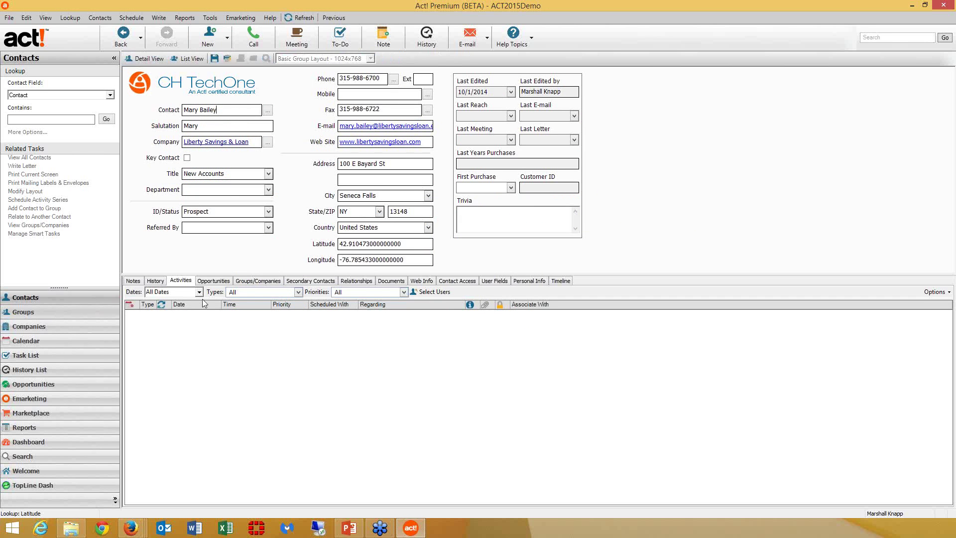
pyautogui.rightClick(159, 162)
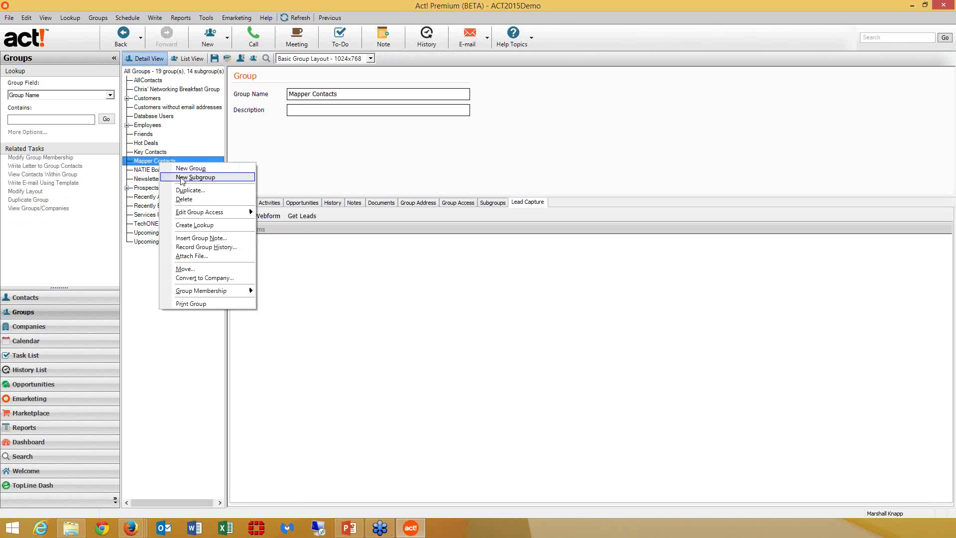
pyautogui.click(209, 226)
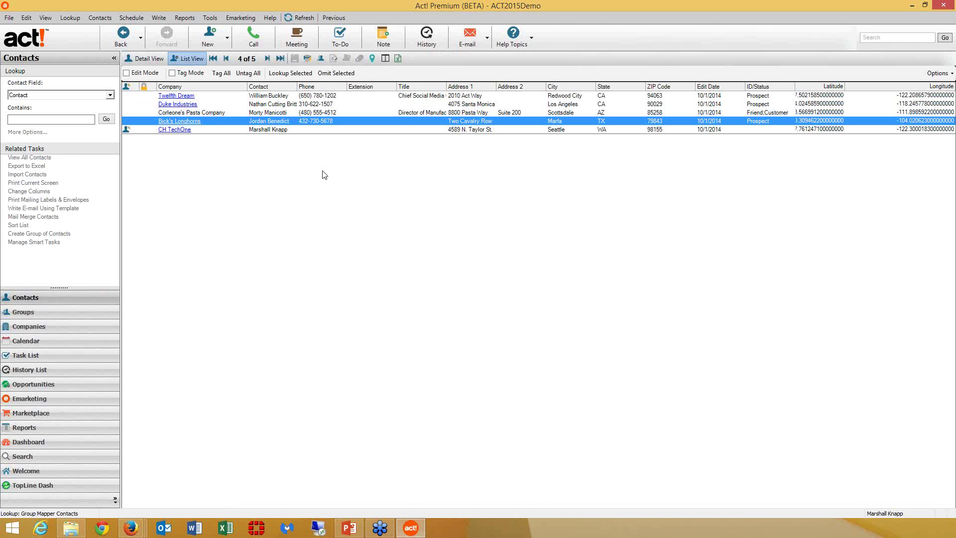
# - Map a route ending at Bick's Longhorns in Marfa, TX, through the other looked-up contacts
pyautogui.click(315, 132)
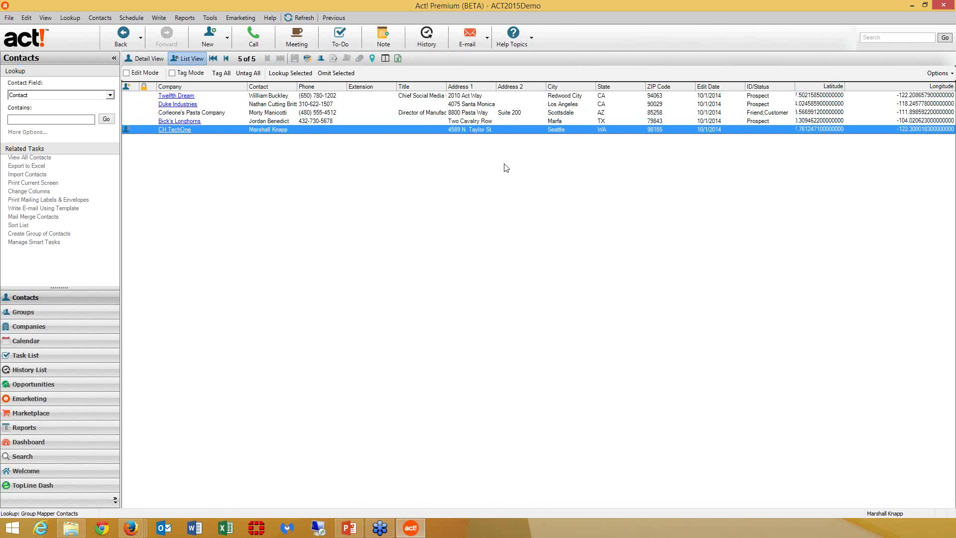
pyautogui.click(489, 121)
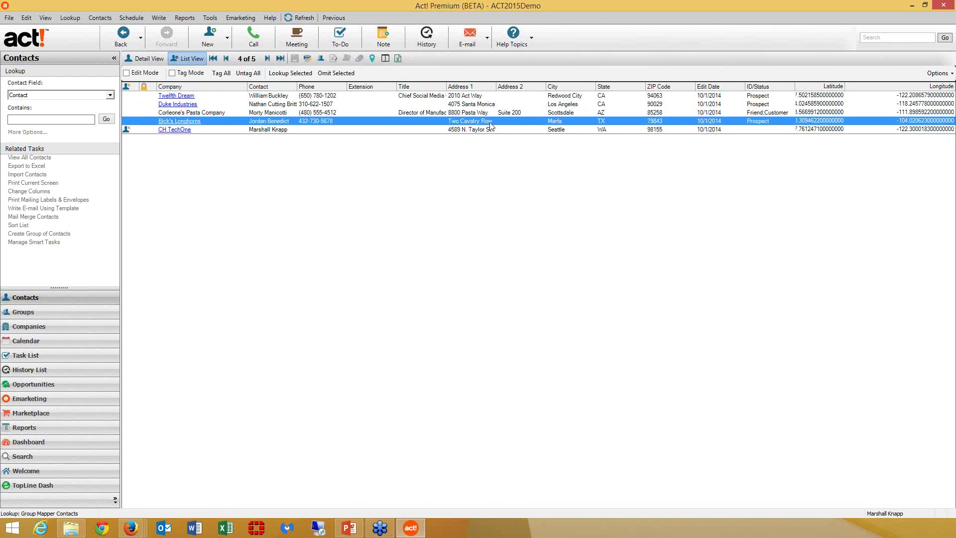
pyautogui.click(210, 19)
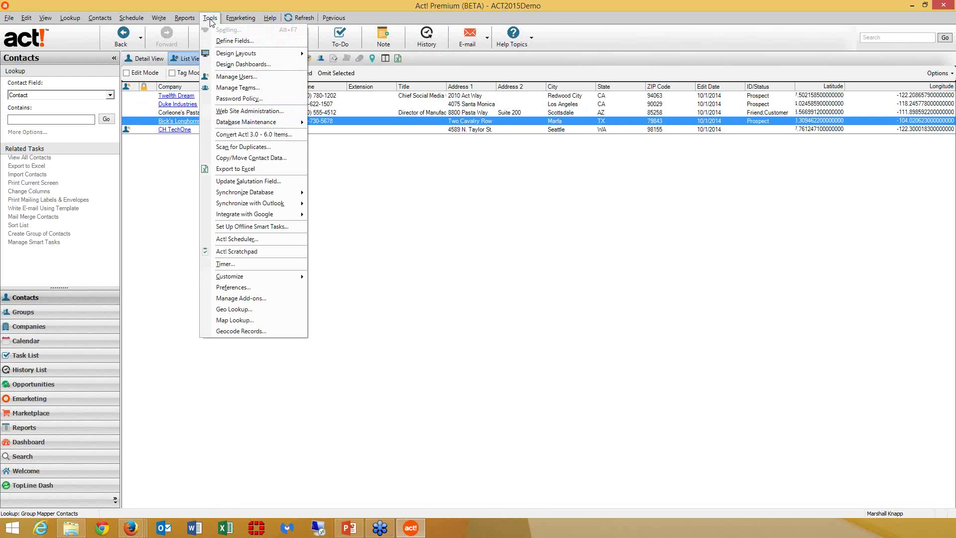
pyautogui.click(234, 321)
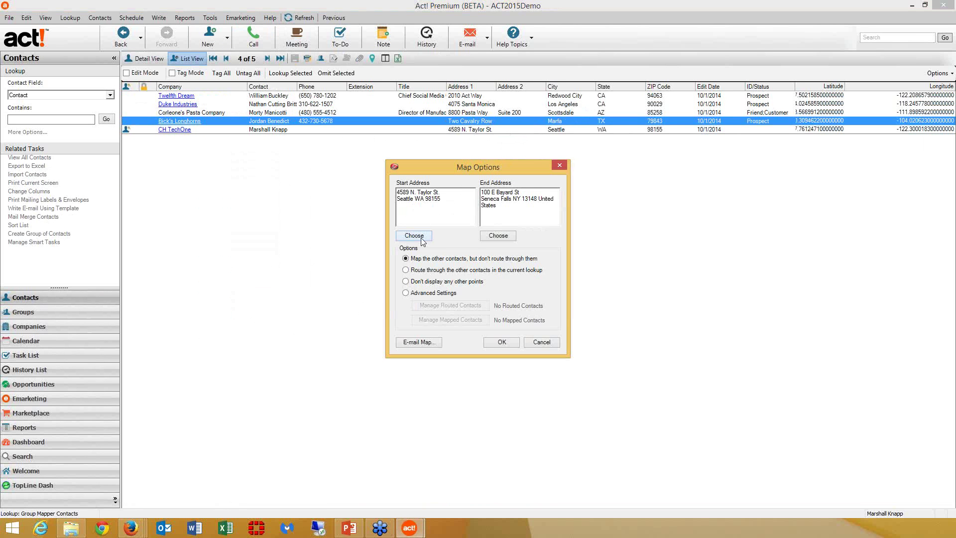
pyautogui.click(502, 237)
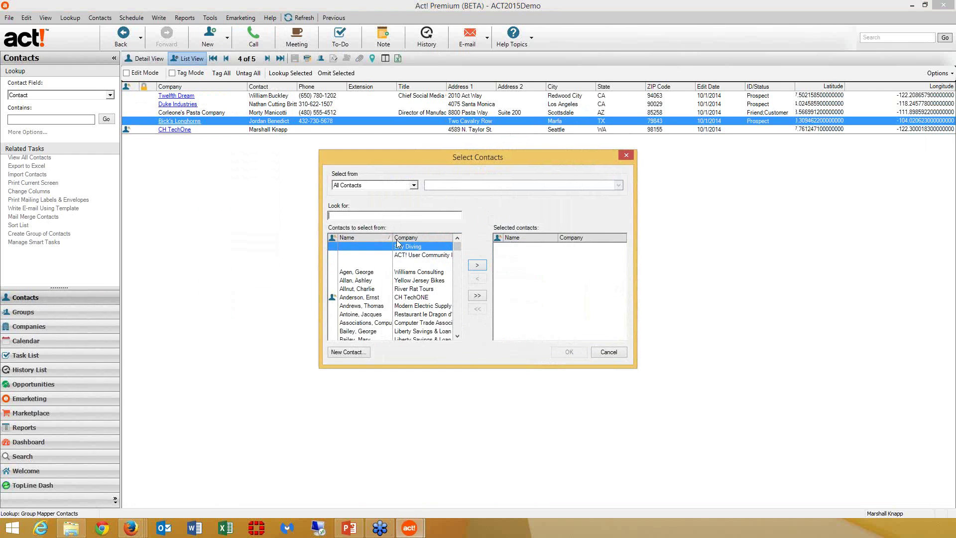
pyautogui.write('Be')
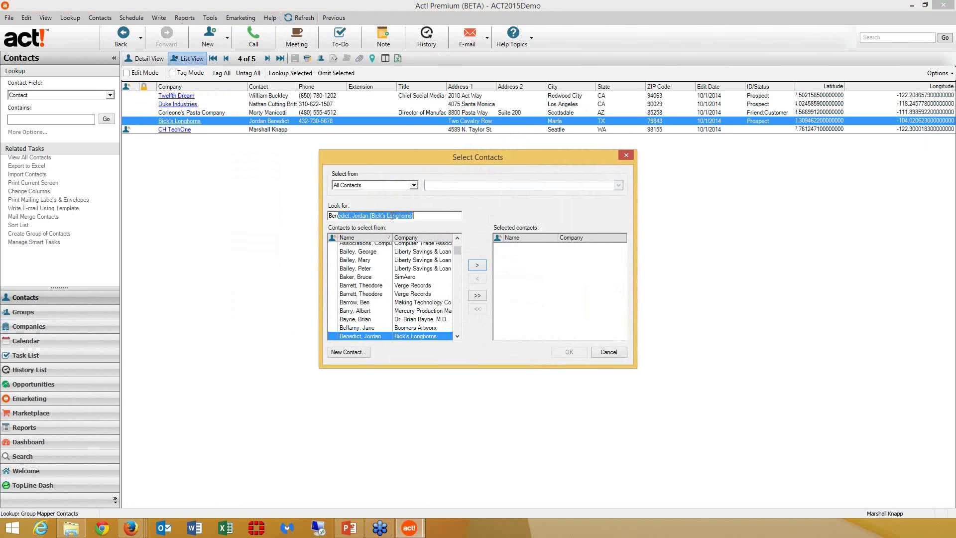
pyautogui.press('Return')
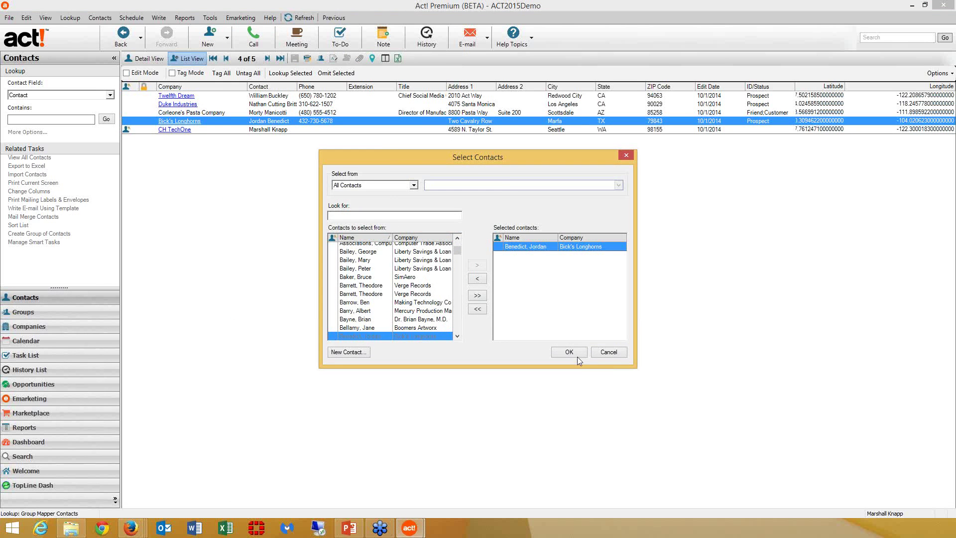
pyautogui.click(569, 352)
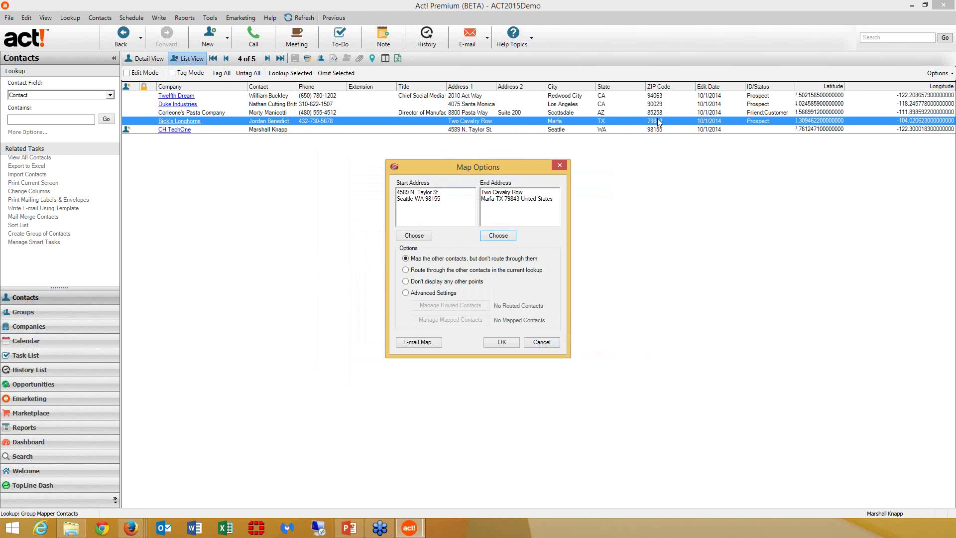
pyautogui.click(404, 270)
pyautogui.click(502, 342)
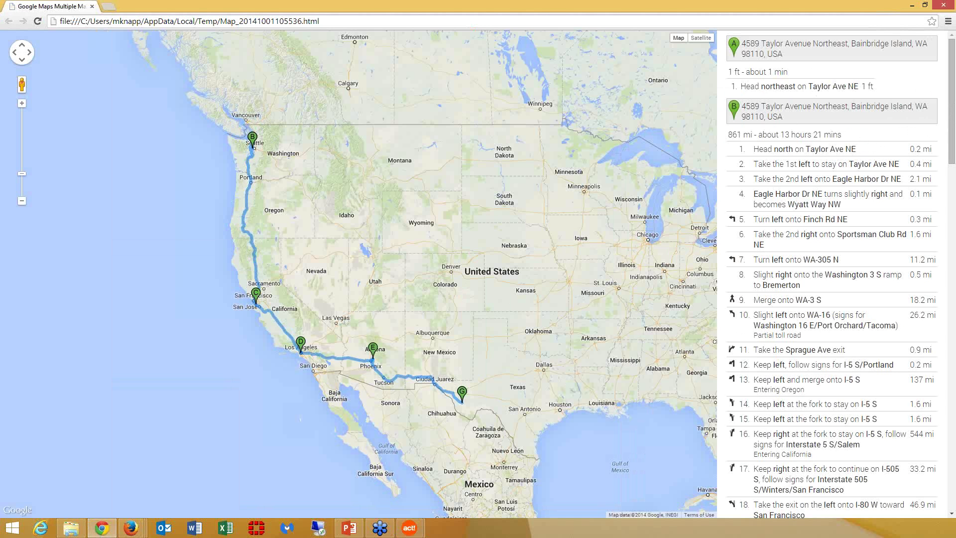
# - Scroll through the Seattle-to-Marfa route directions, then advance the presentation to the Q & A slide
pyautogui.moveTo(953, 121); pyautogui.dragTo(953, 287)
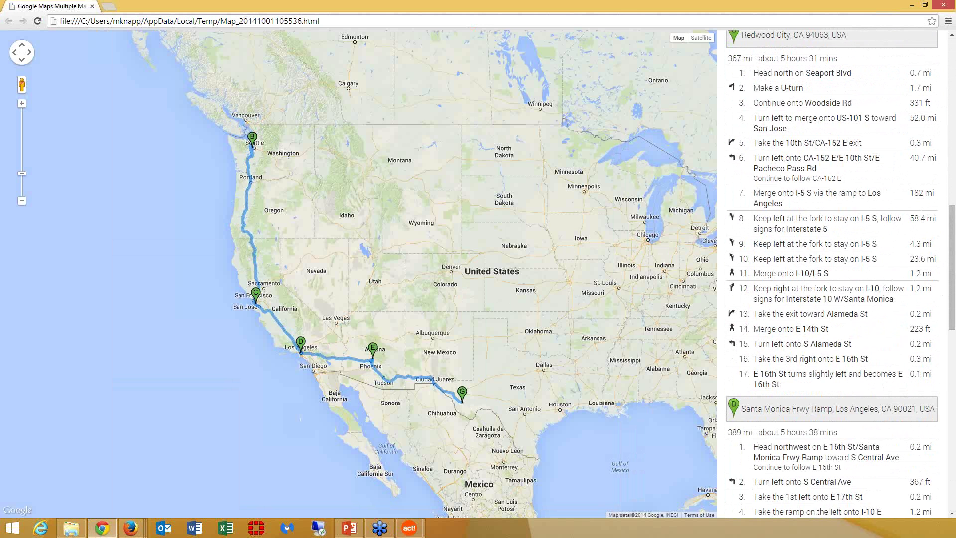
pyautogui.moveTo(948, 265); pyautogui.dragTo(922, 99)
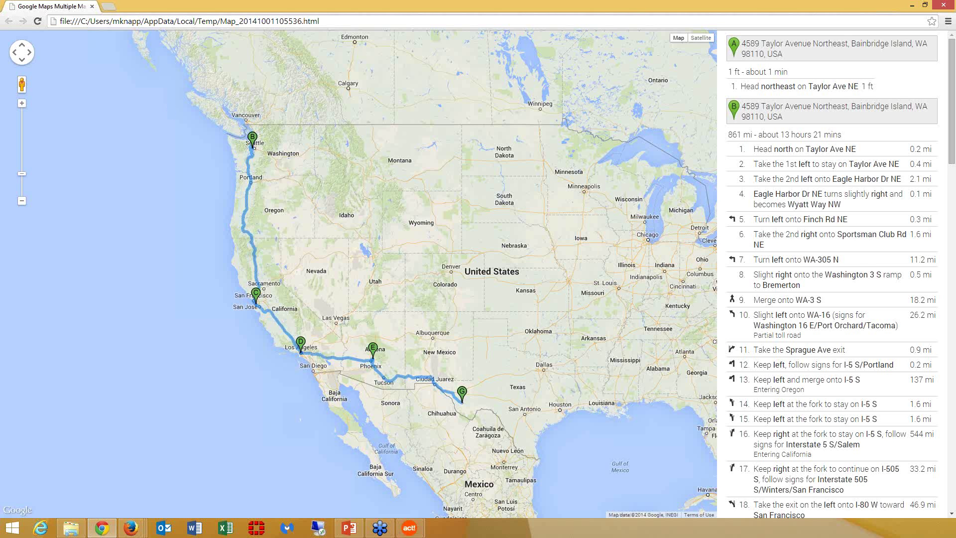
pyautogui.hotkey('alt', 'Tab')
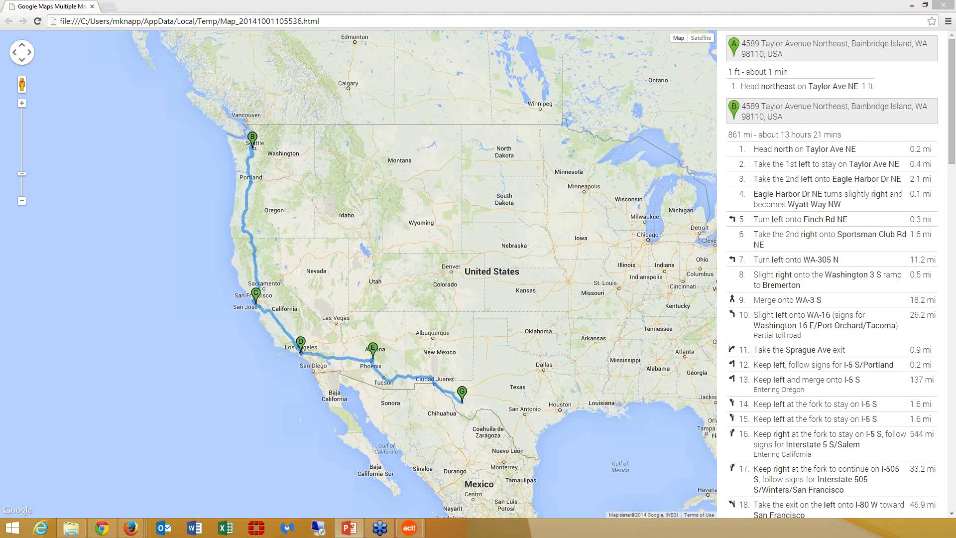
pyautogui.press('Right')
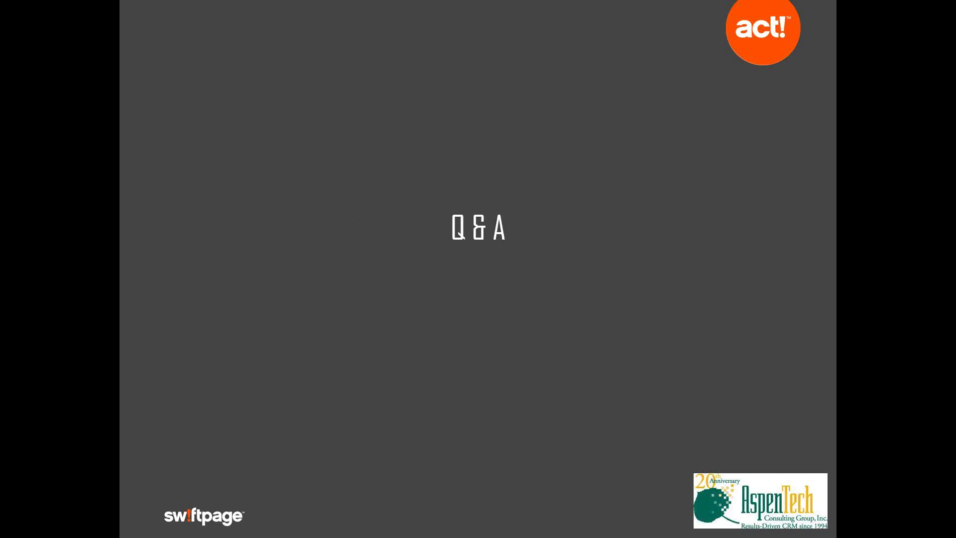
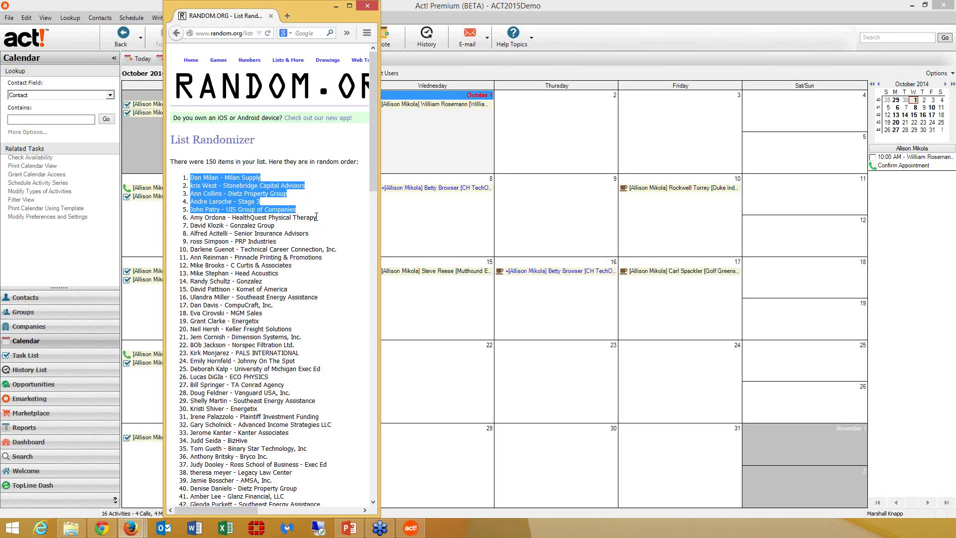
# - Highlight randomized entries 6, 7, 8 and 9 as winners, glancing at the presentation in between
pyautogui.moveTo(318, 218); pyautogui.dragTo(314, 218)
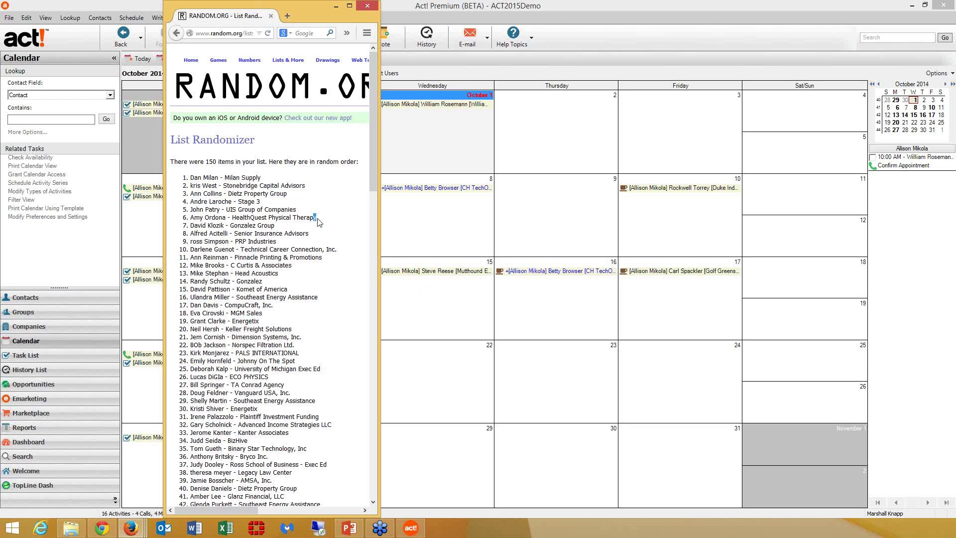
pyautogui.moveTo(315, 218)
pyautogui.mouseDown()
pyautogui.moveTo(219, 217)
pyautogui.moveTo(319, 219)
pyautogui.mouseUp()
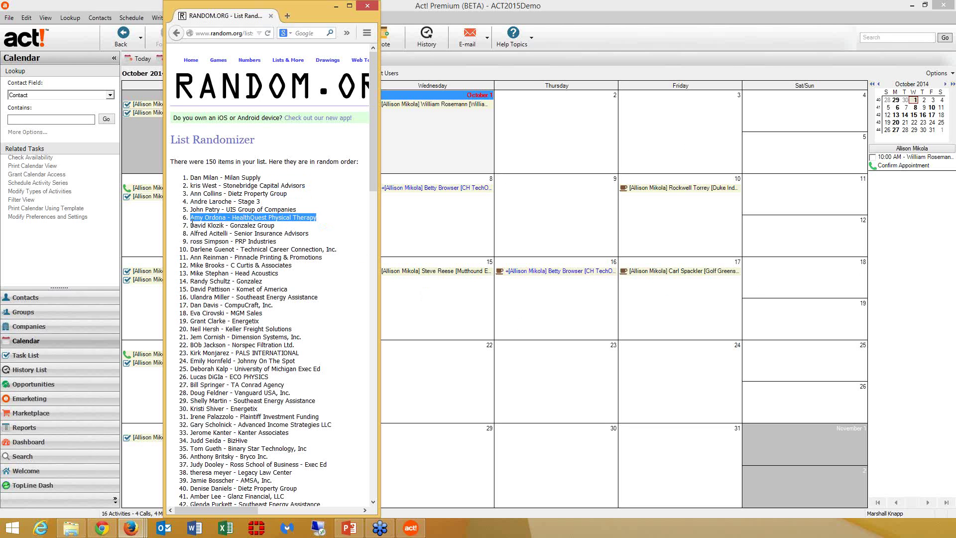
pyautogui.moveTo(193, 225); pyautogui.dragTo(275, 225)
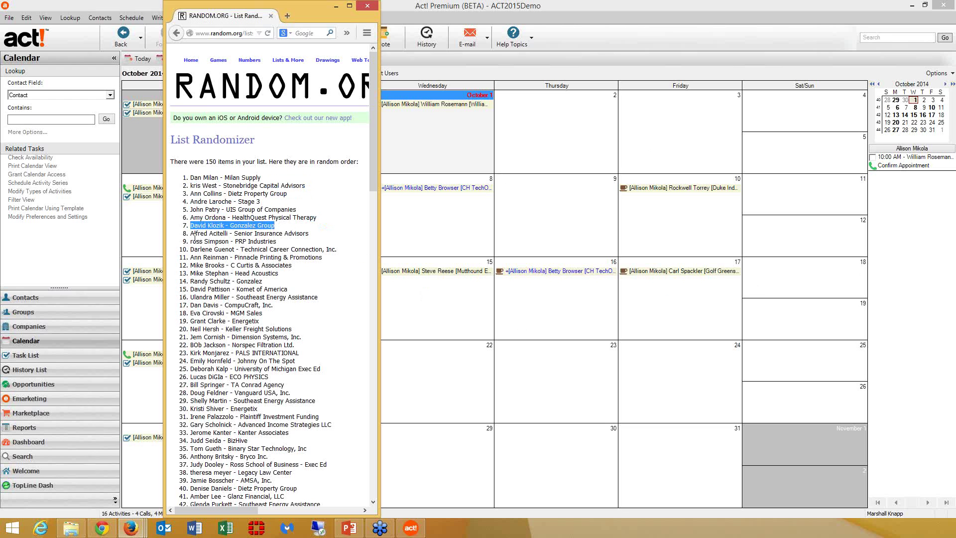
pyautogui.moveTo(190, 233); pyautogui.dragTo(261, 233)
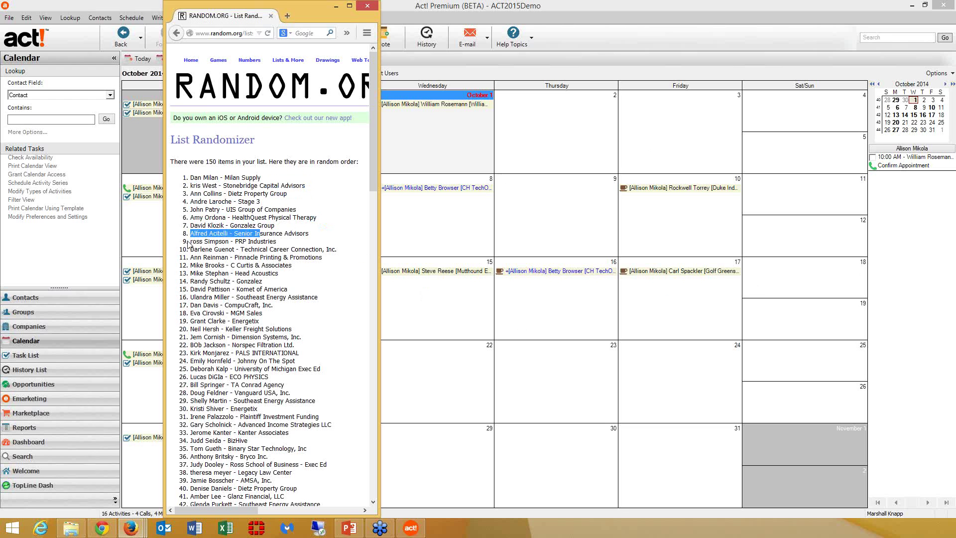
pyautogui.moveTo(191, 241); pyautogui.dragTo(277, 241)
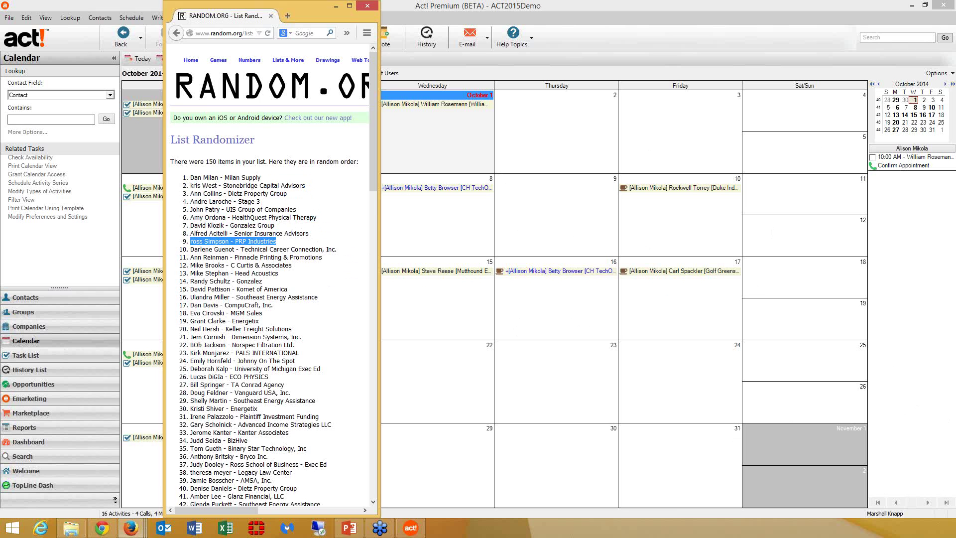
pyautogui.hotkey('alt', 'Tab')
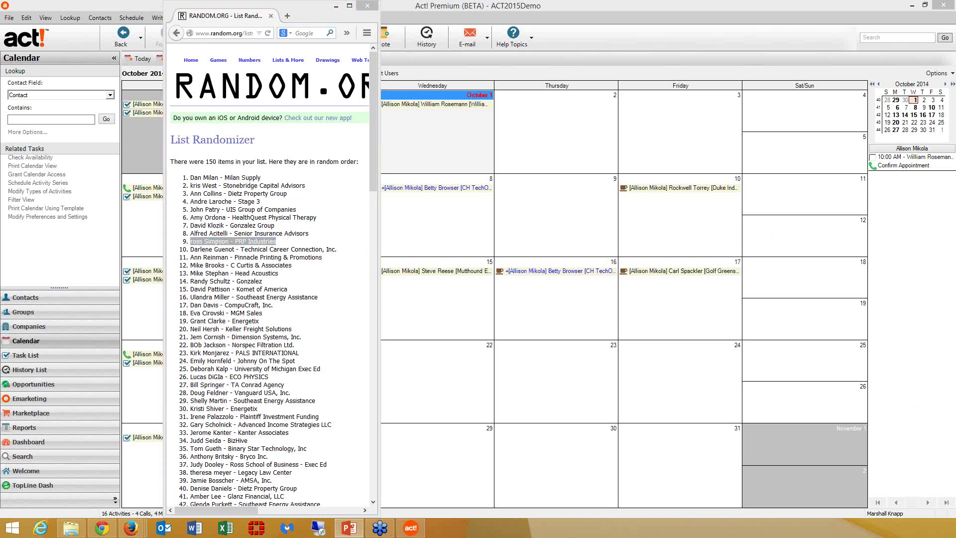
pyautogui.hotkey('alt', 'Tab')
pyautogui.hotkey('alt', 'Tab')
pyautogui.hotkey('alt', 'Tab')
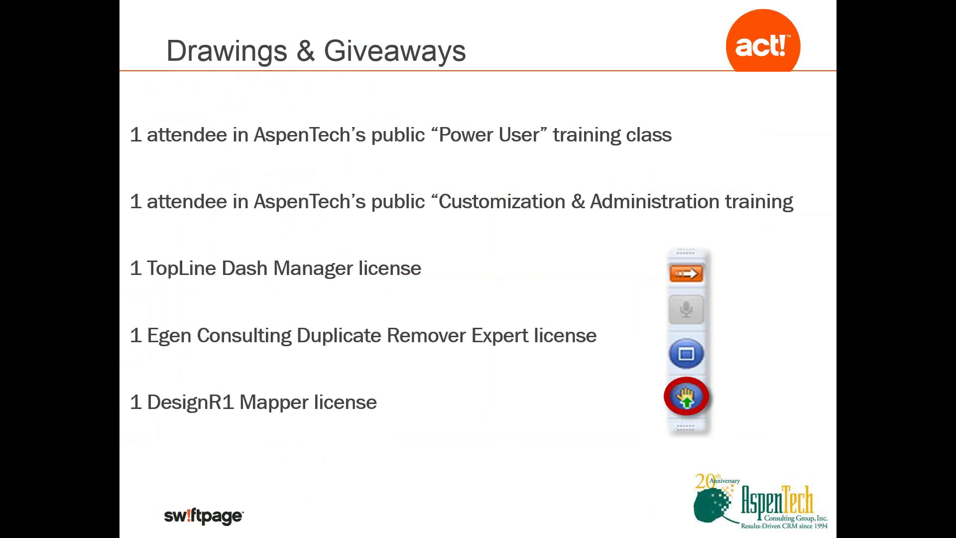
# - Step the slideshow forward to the thank-you slide, then settle back on Q & A
pyautogui.press('Right')
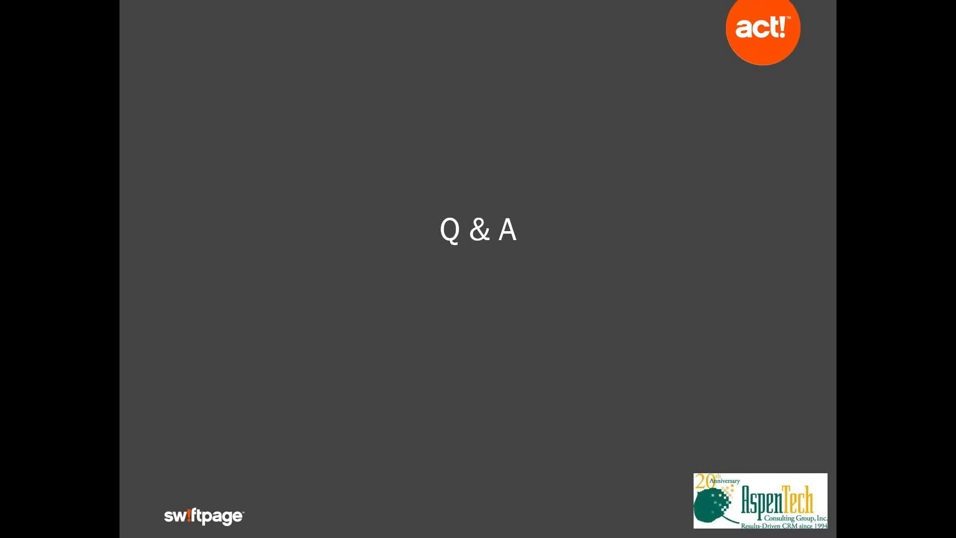
pyautogui.press('Right')
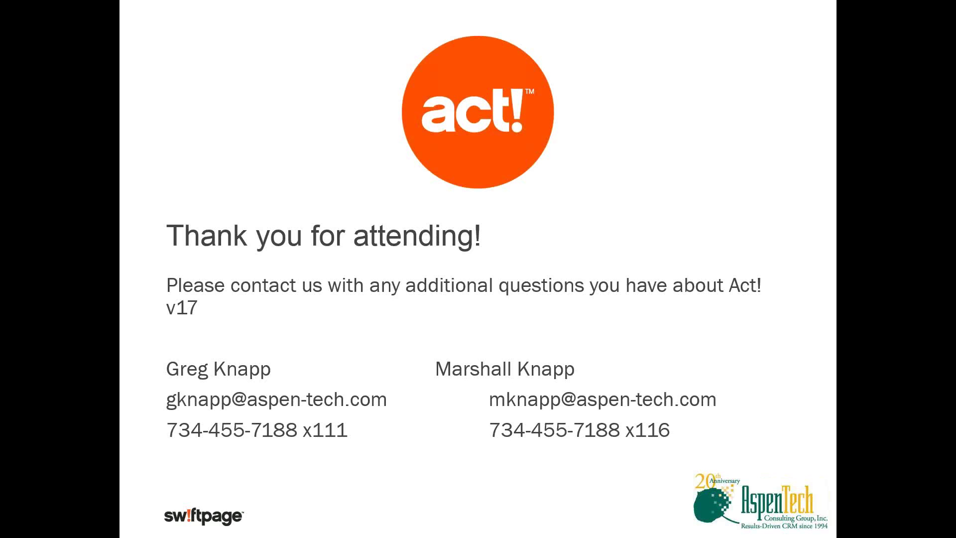
pyautogui.press('Left')
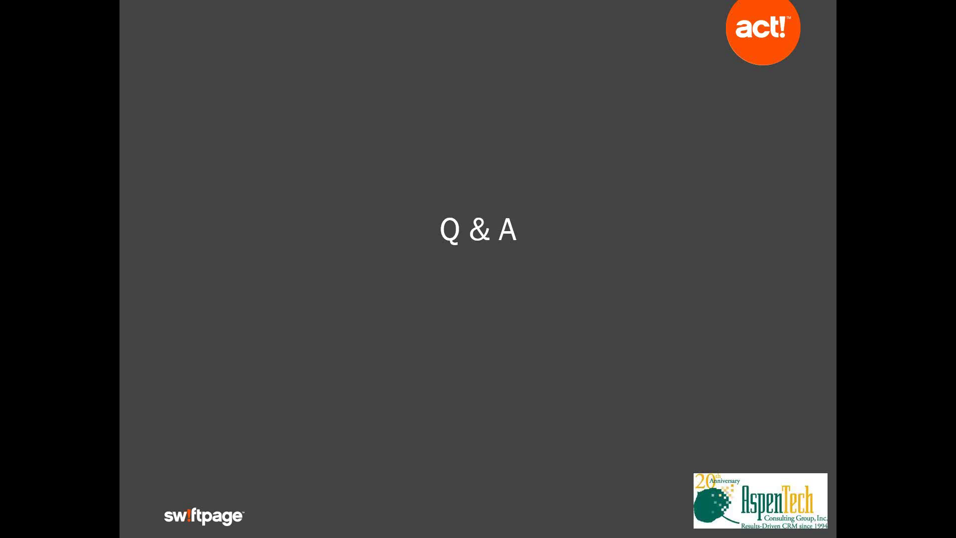